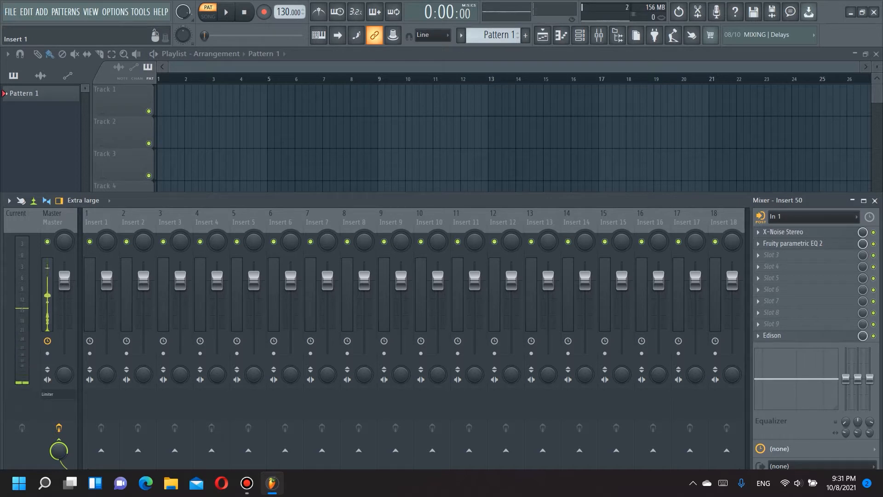
# - Rename the mixer track Insert 1 as "Intstrument"
pyautogui.click(90, 294)
pyautogui.click(126, 294)
pyautogui.click(89, 294)
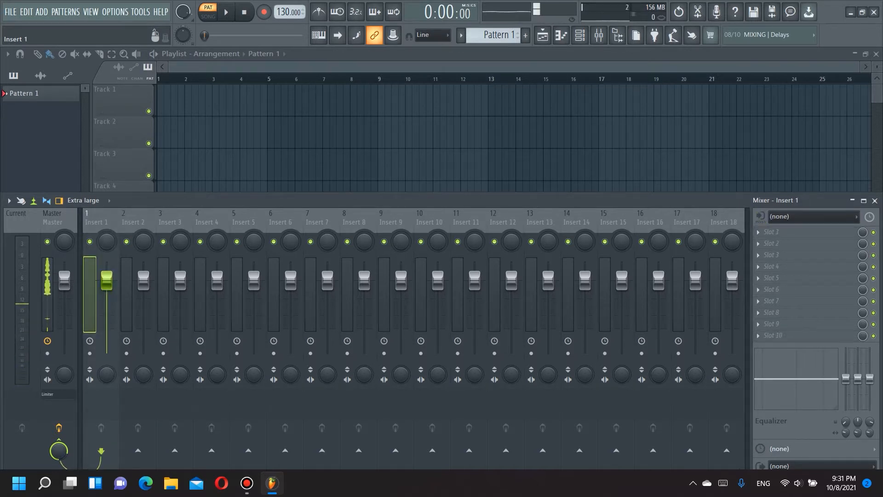
pyautogui.press('F2')
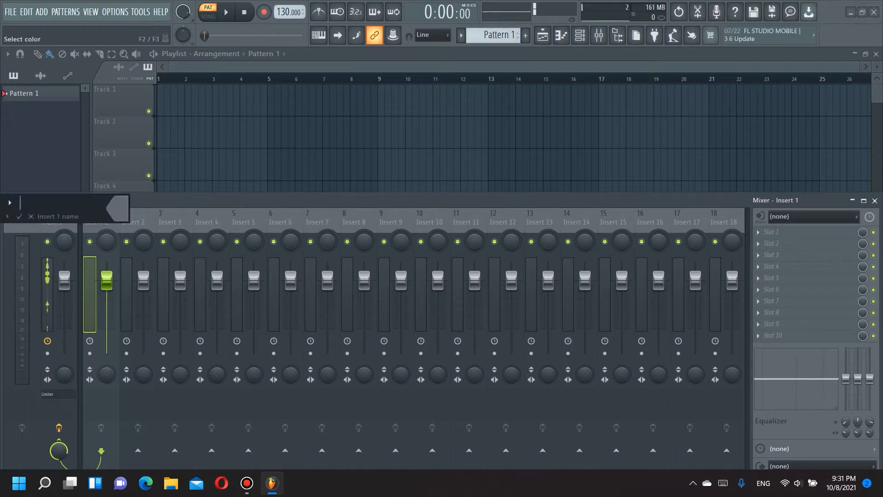
pyautogui.write('Intstrume')
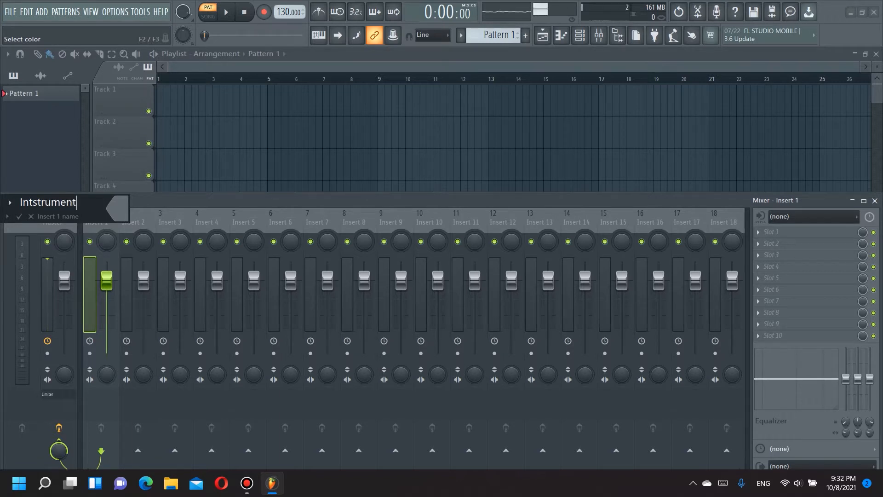
pyautogui.write('nt')
pyautogui.press('Return')
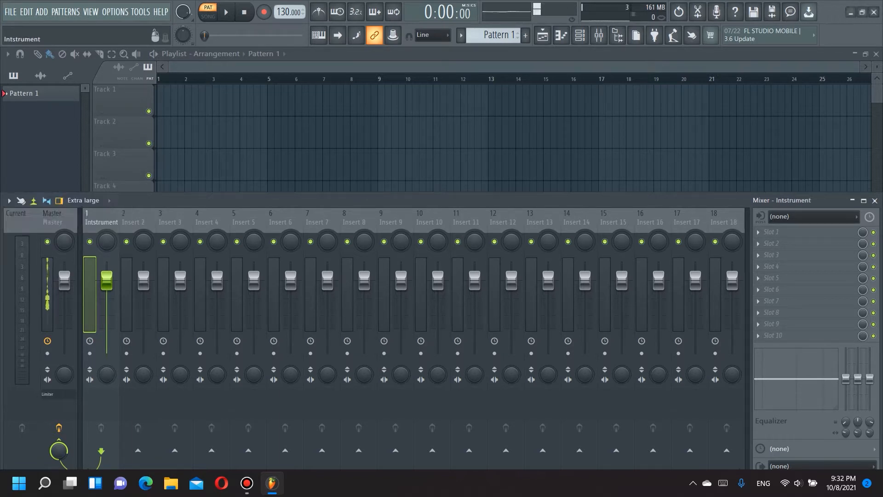
# - Rename the mixer track Insert 2 as "Record"
pyautogui.click(133, 222)
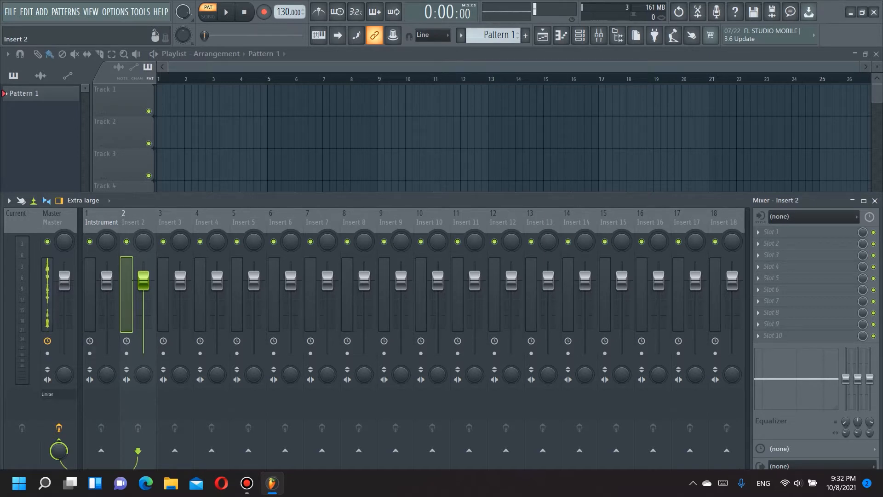
pyautogui.press('F2')
pyautogui.write('Record')
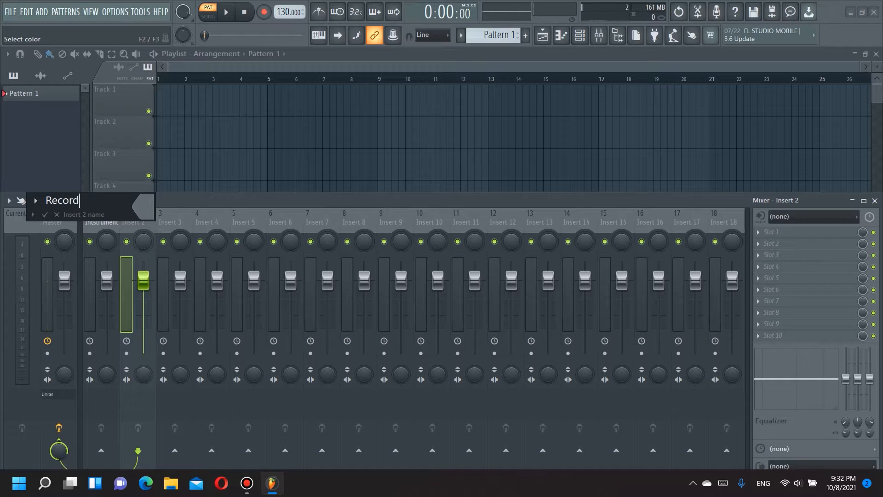
pyautogui.press('Return')
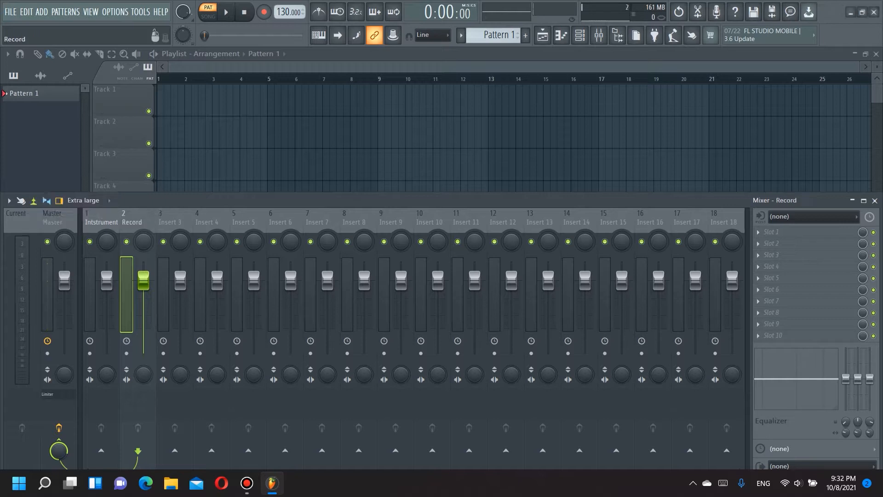
# - Add a group separator in front of mixer track Insert 3
pyautogui.click(170, 222)
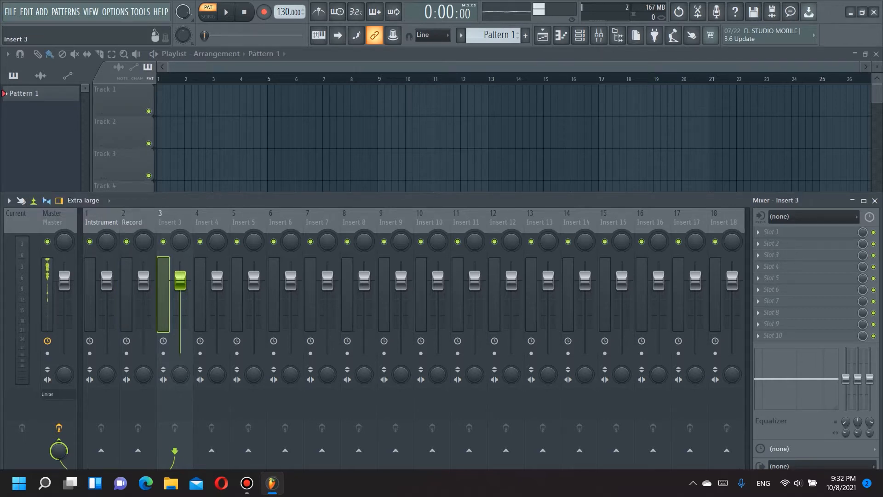
pyautogui.rightClick(191, 294)
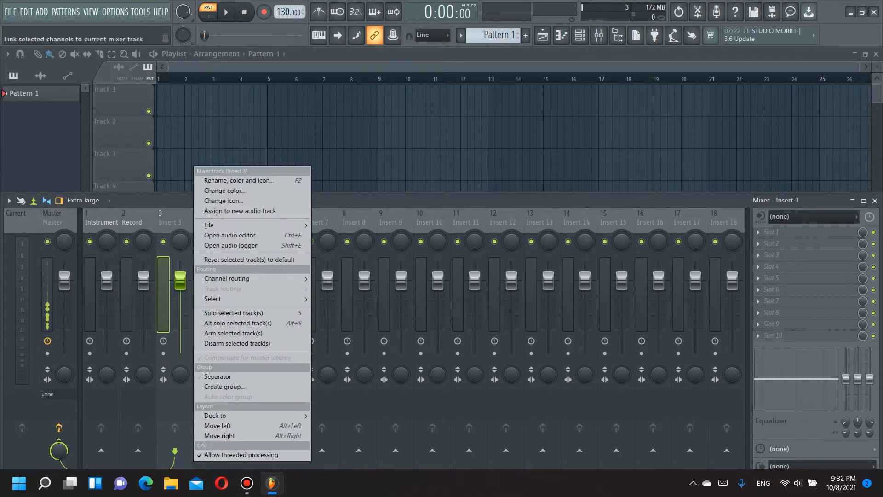
pyautogui.click(216, 377)
# - Load Edison into effect slot 1 of the Record track and close its window
pyautogui.click(130, 302)
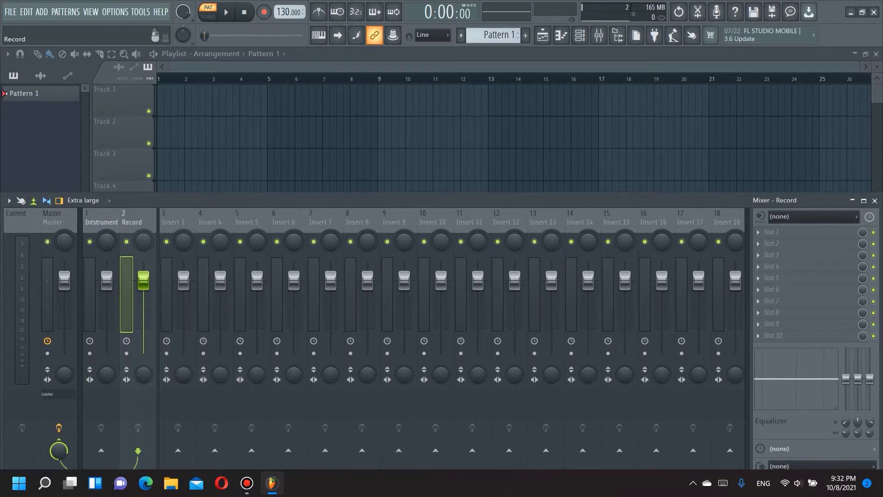
pyautogui.click(778, 232)
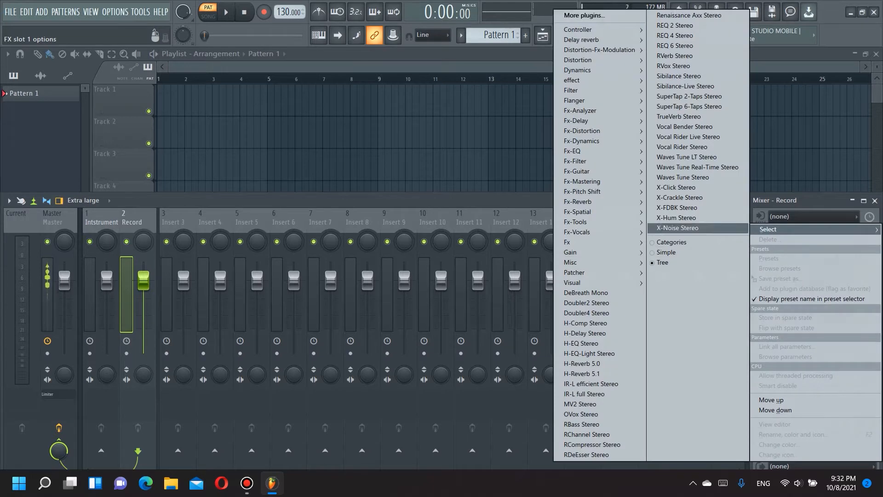
pyautogui.moveTo(578, 262)
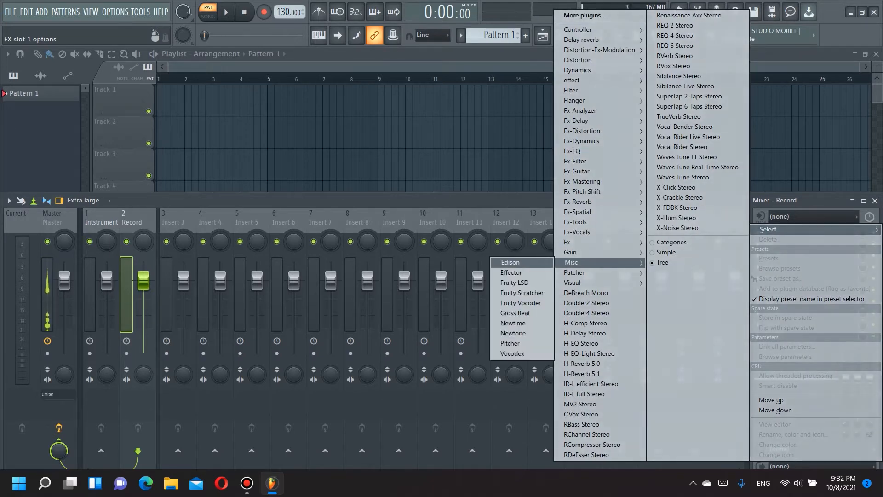
pyautogui.click(510, 263)
pyautogui.click(514, 182)
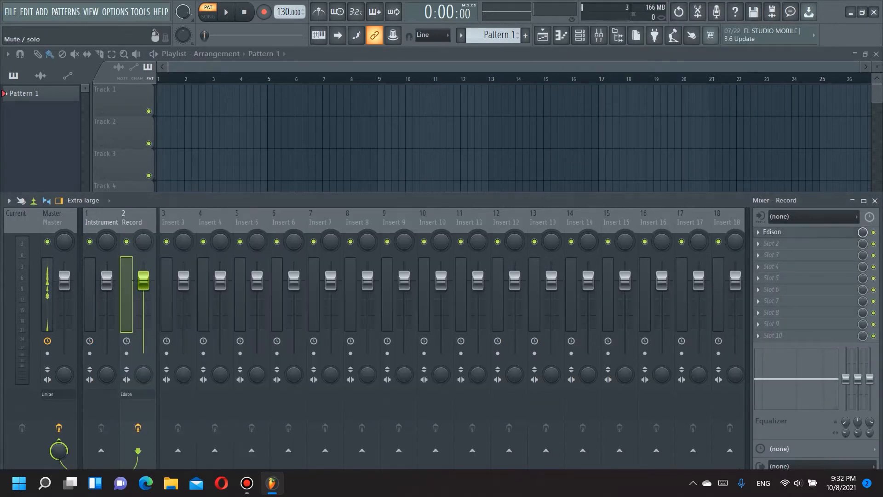
# - Load Newtone into effect slot 2 of the Record track and close its window
pyautogui.click(778, 243)
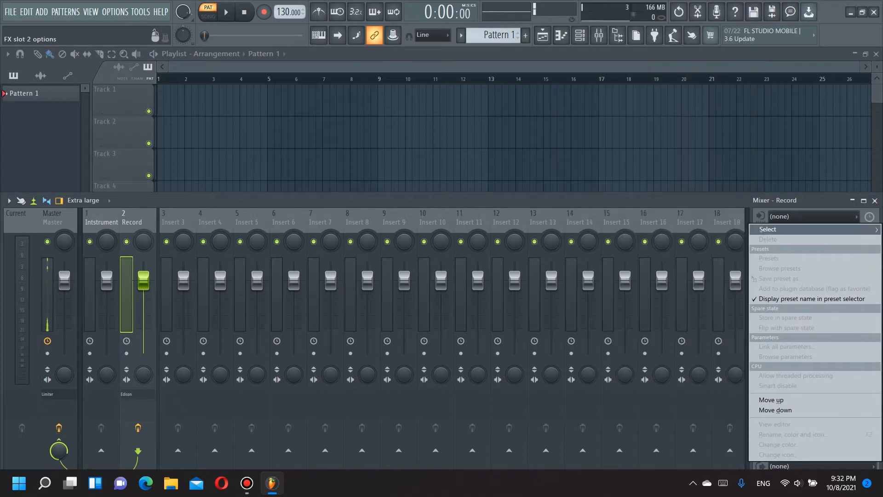
pyautogui.moveTo(773, 229)
pyautogui.moveTo(575, 262)
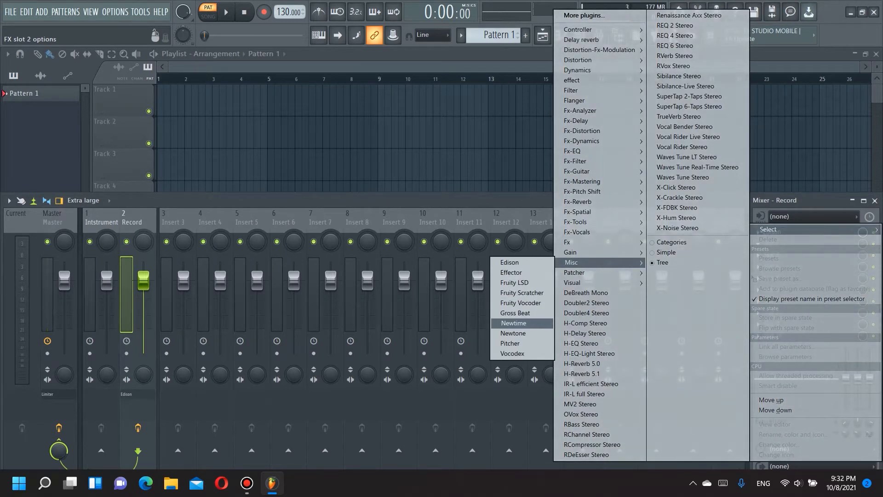
pyautogui.click(513, 333)
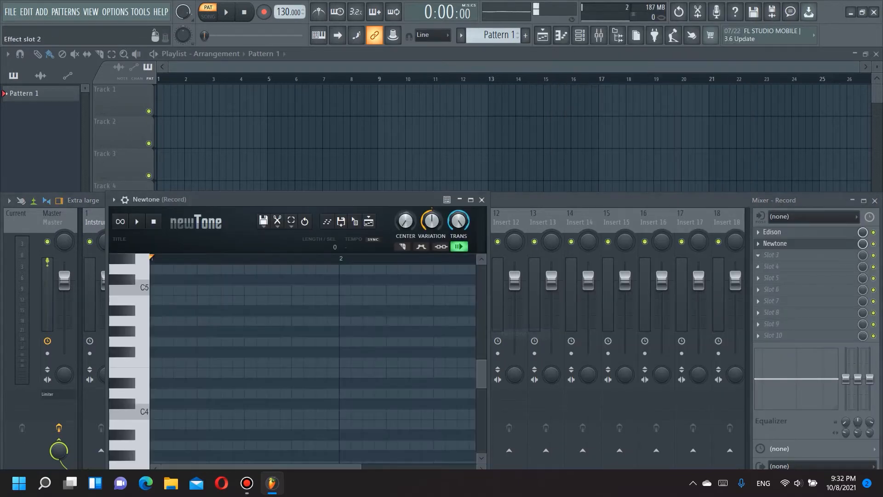
pyautogui.click(482, 199)
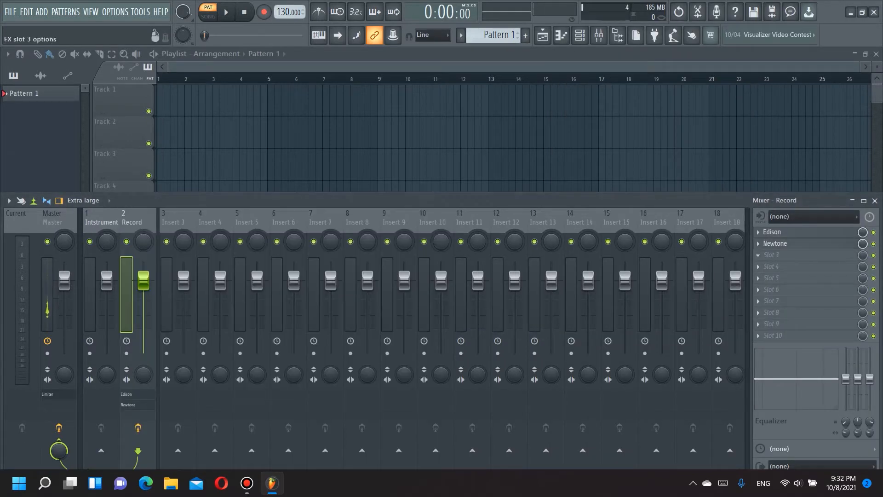
# - Load Newtime into effect slot 3 of the Record track and close its window
pyautogui.click(772, 255)
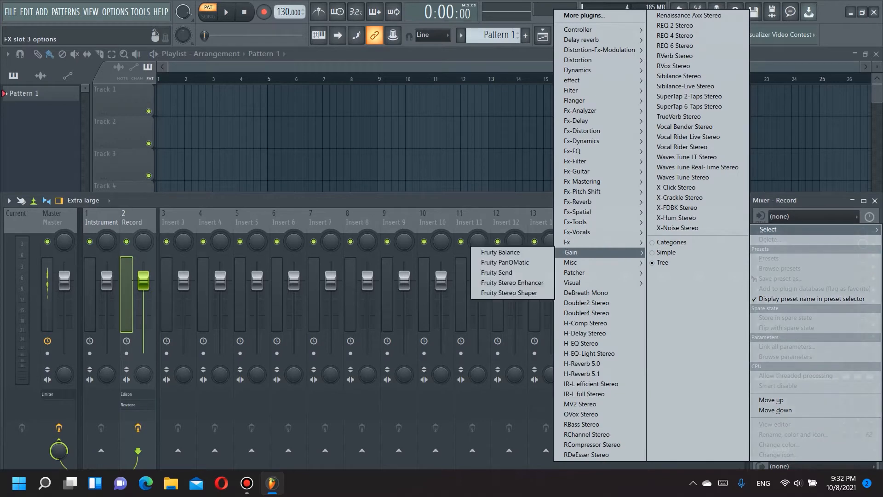
pyautogui.moveTo(580, 262)
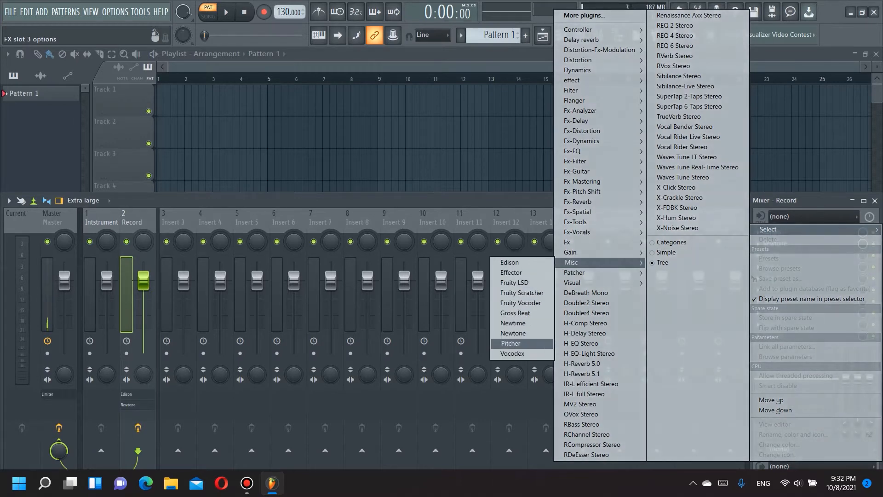
pyautogui.click(514, 323)
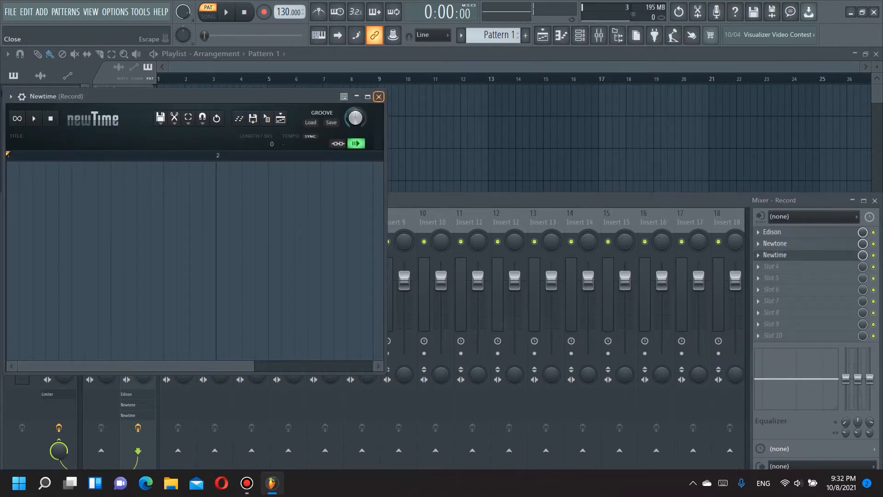
pyautogui.click(379, 96)
# - Load Fruity Limiter into effect slot 10 of the Intstrument track and move its window clear of the track faders
pyautogui.click(101, 222)
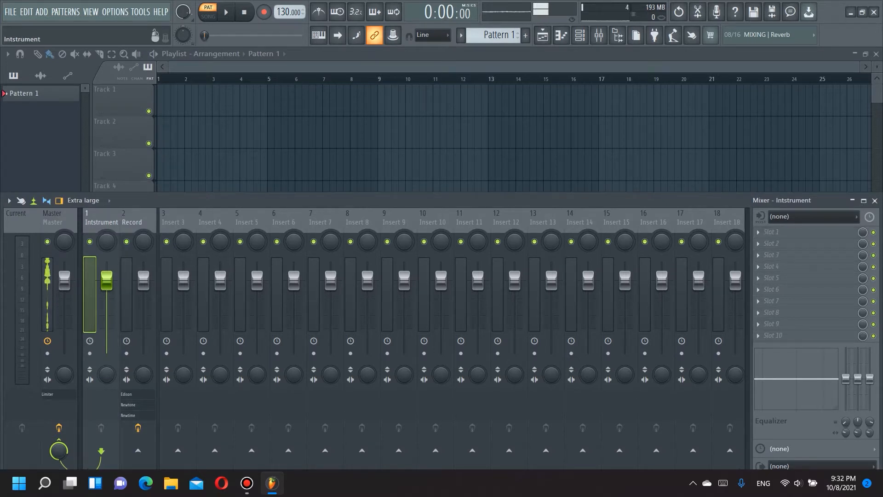
pyautogui.click(777, 335)
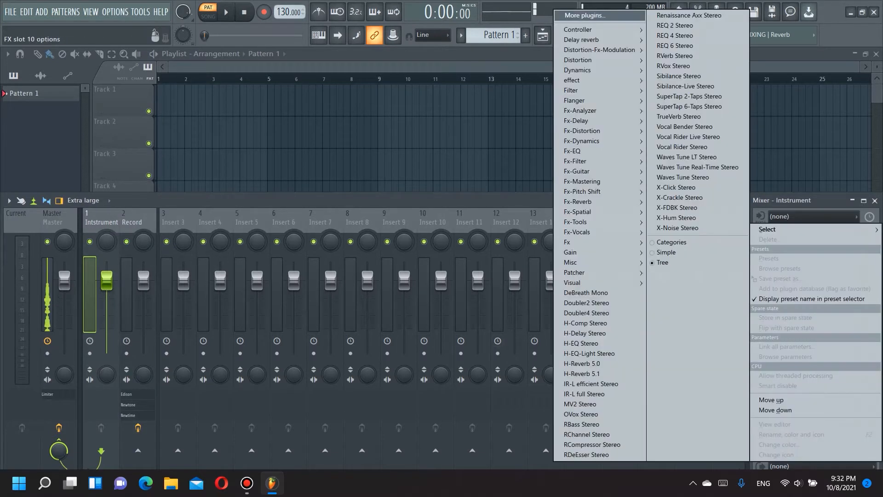
pyautogui.moveTo(578, 222)
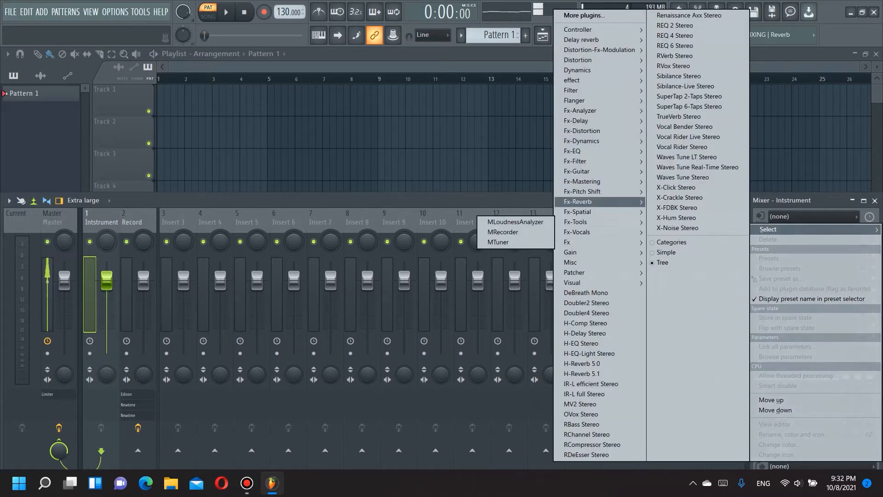
pyautogui.moveTo(579, 70)
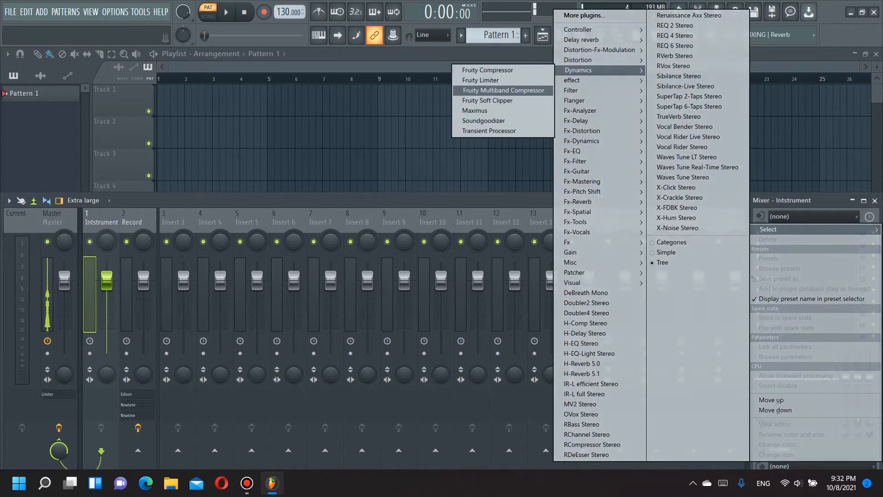
pyautogui.click(480, 80)
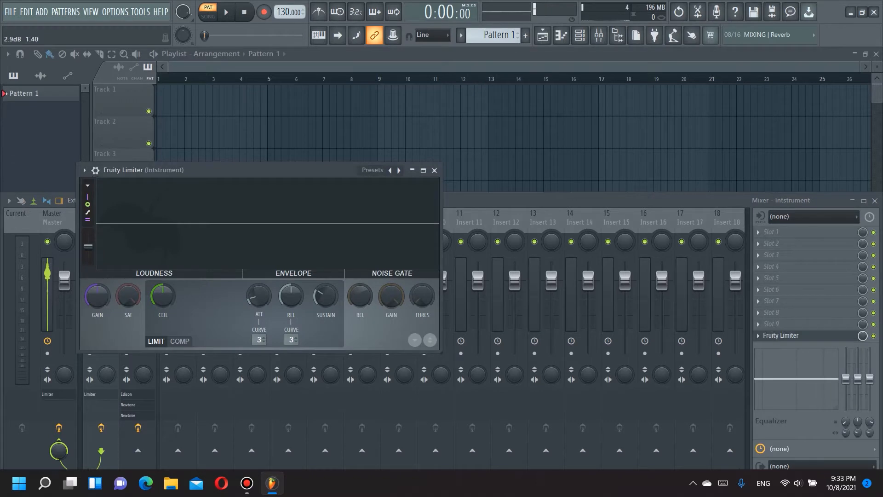
pyautogui.moveTo(276, 170); pyautogui.dragTo(483, 106)
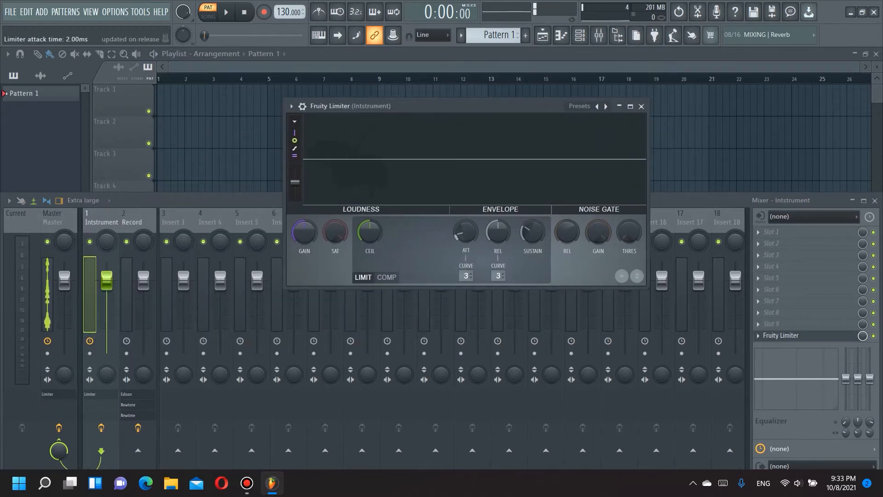
# - Switch Fruity Limiter to its compressor view and back to the limiter view, and close the plugin window
pyautogui.click(386, 277)
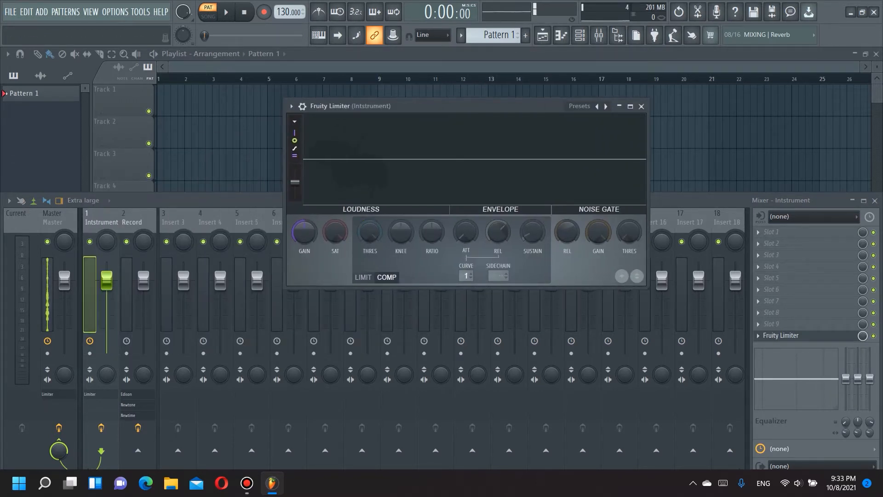
pyautogui.click(363, 277)
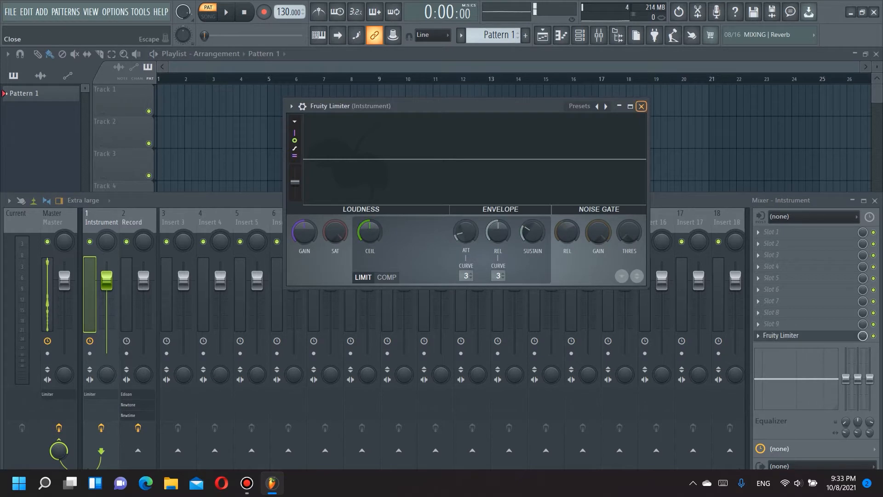
pyautogui.click(642, 106)
# - Delete Fruity Limiter from slot 10 of the Intstrument track and reset the track's volume fader to its default
pyautogui.click(758, 336)
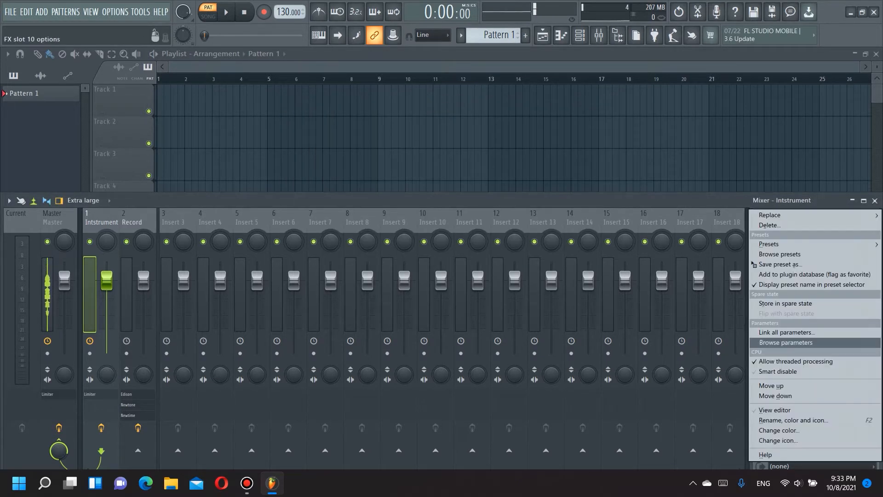
pyautogui.click(770, 225)
pyautogui.click(494, 275)
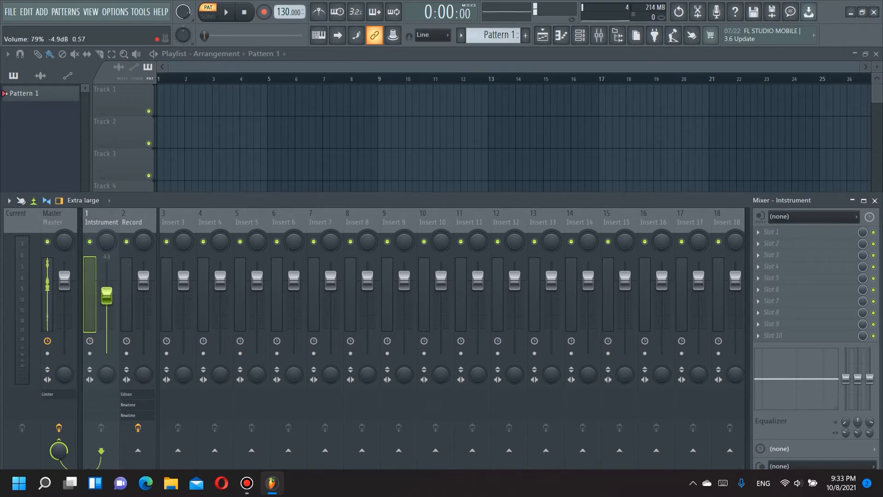
pyautogui.rightClick(102, 281)
pyautogui.click(121, 287)
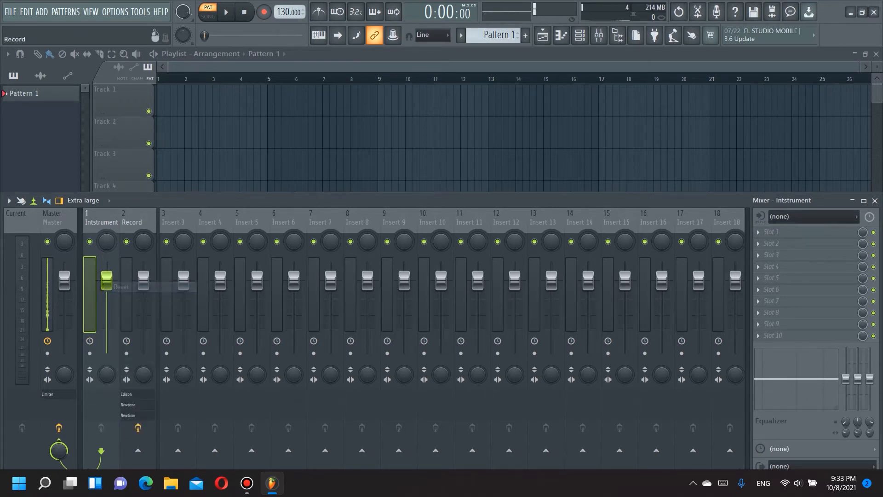
# - Add a separator before the Insert 9 track so that Insert 3 to Insert 8 form their own group
pyautogui.click(173, 222)
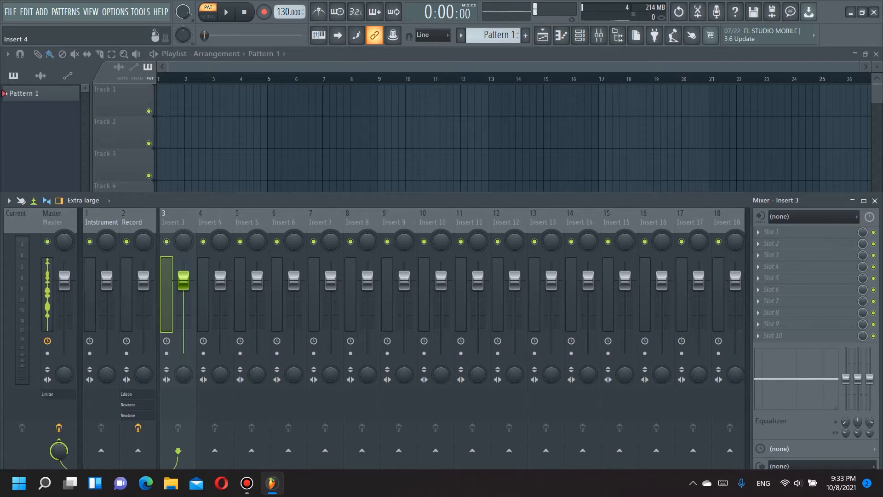
pyautogui.click(204, 294)
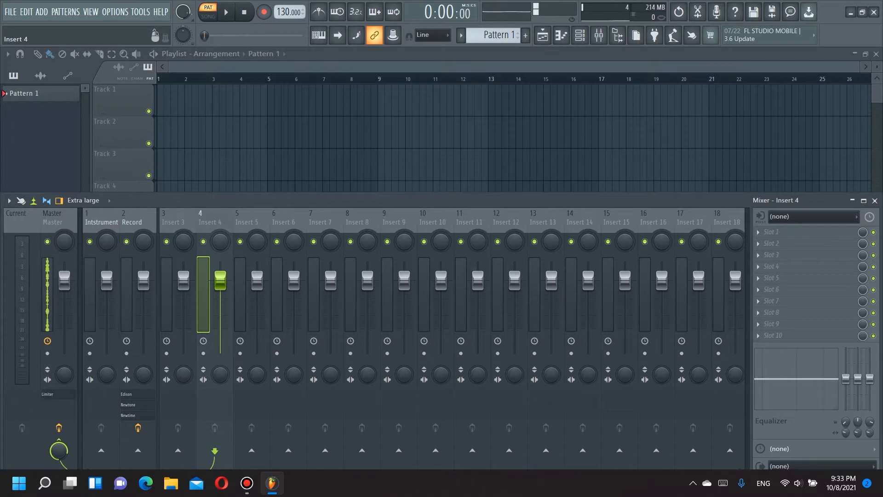
pyautogui.press('Right')
pyautogui.press('Right')
pyautogui.press('Right')
pyautogui.press('Right')
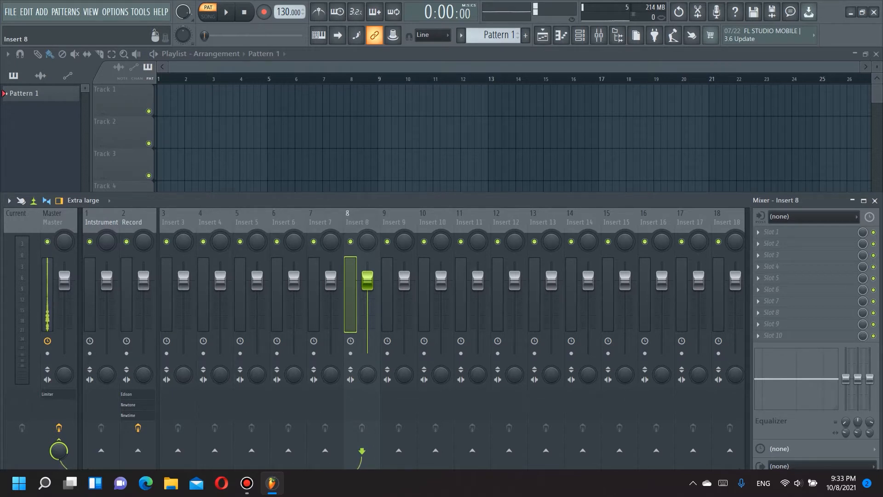
pyautogui.rightClick(416, 230)
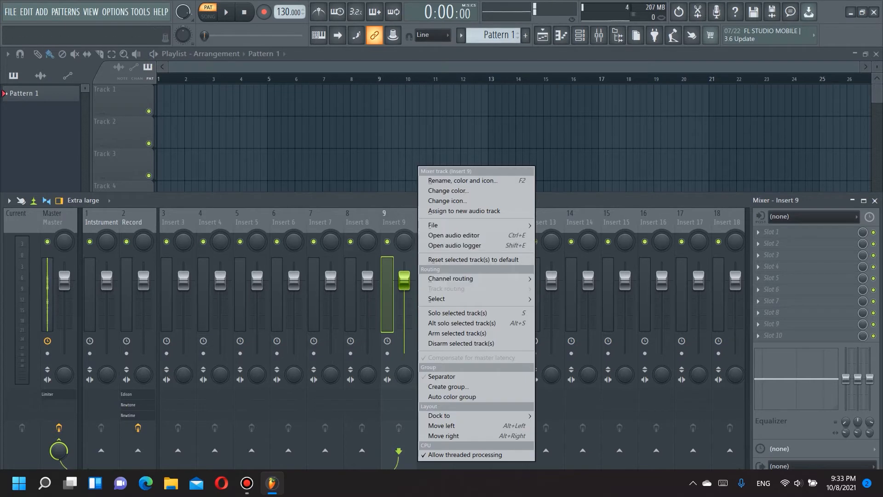
pyautogui.click(441, 377)
# - Select the whole group from Insert 3 to Insert 8 and route the selected tracks to Insert 3 only
pyautogui.rightClick(175, 222)
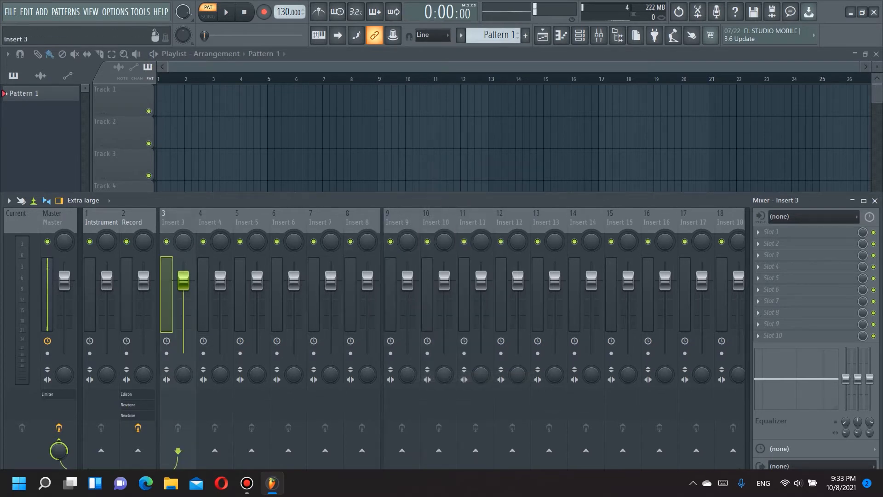
pyautogui.moveTo(257, 299)
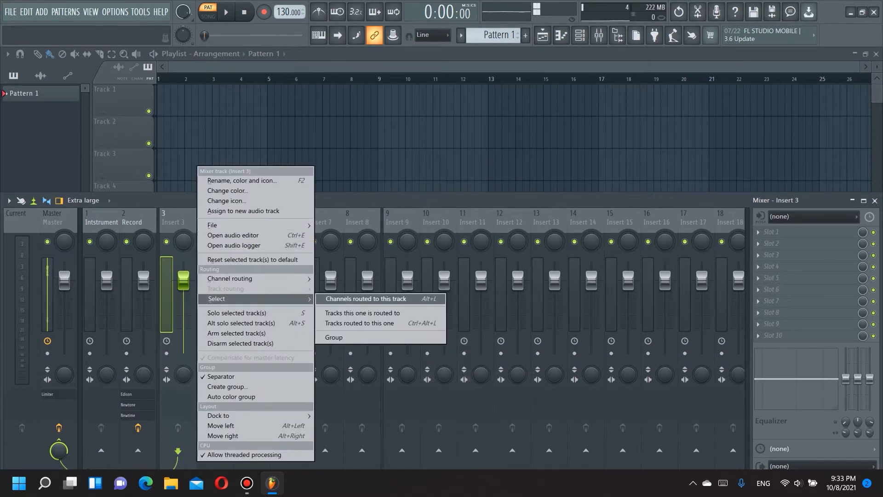
pyautogui.click(335, 338)
pyautogui.rightClick(176, 222)
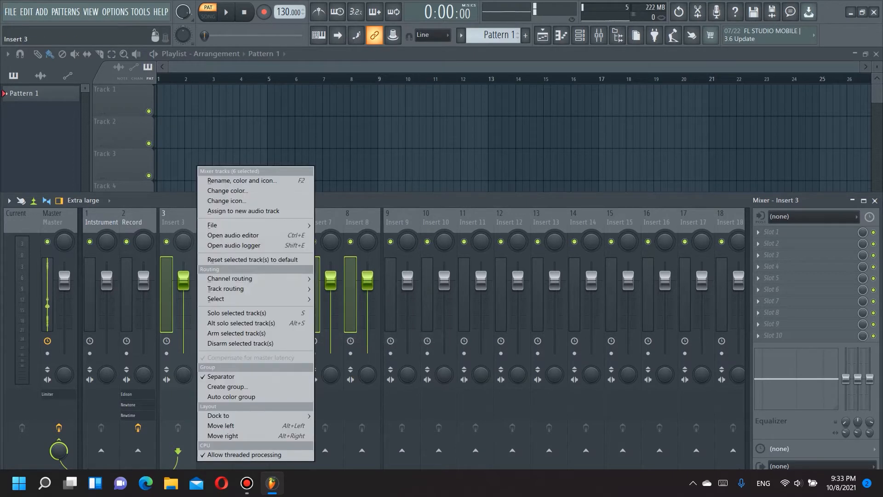
pyautogui.moveTo(258, 299)
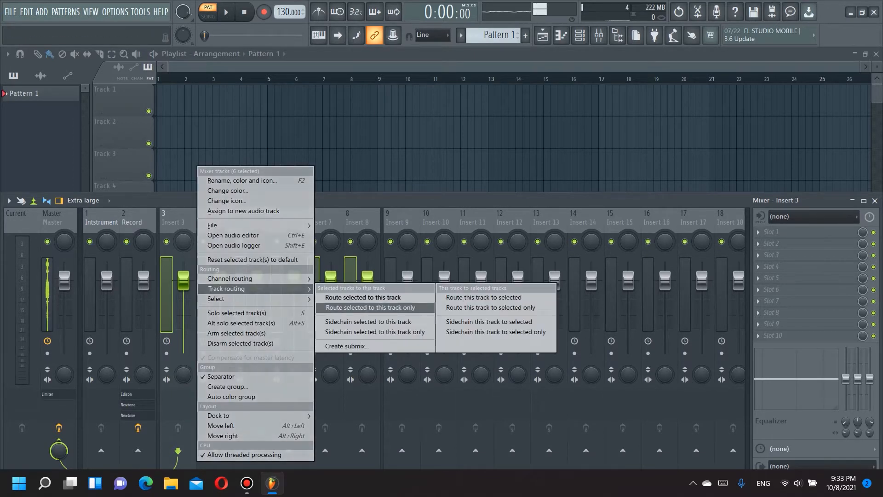
pyautogui.click(359, 306)
pyautogui.press('Right')
pyautogui.press('Right')
pyautogui.press('Right')
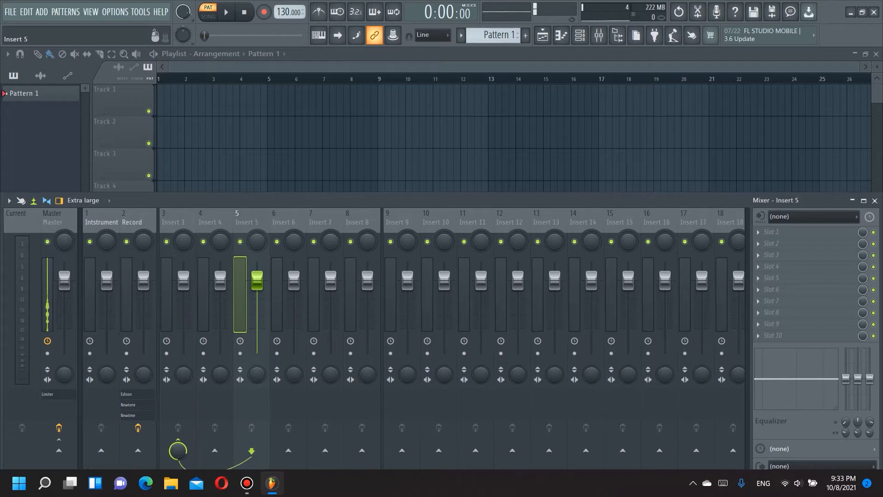
pyautogui.press('Right')
pyautogui.press('Right')
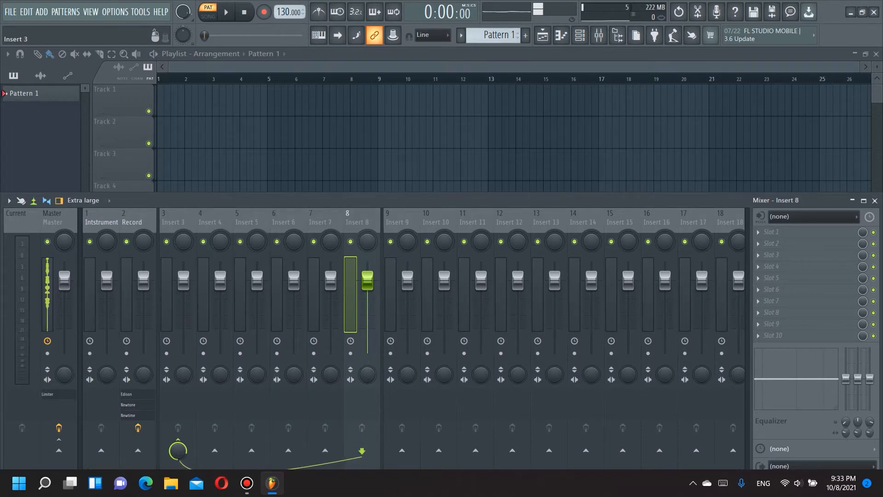
# - Add a separator before Insert 4 and remove the separator before Insert 3
pyautogui.rightClick(230, 246)
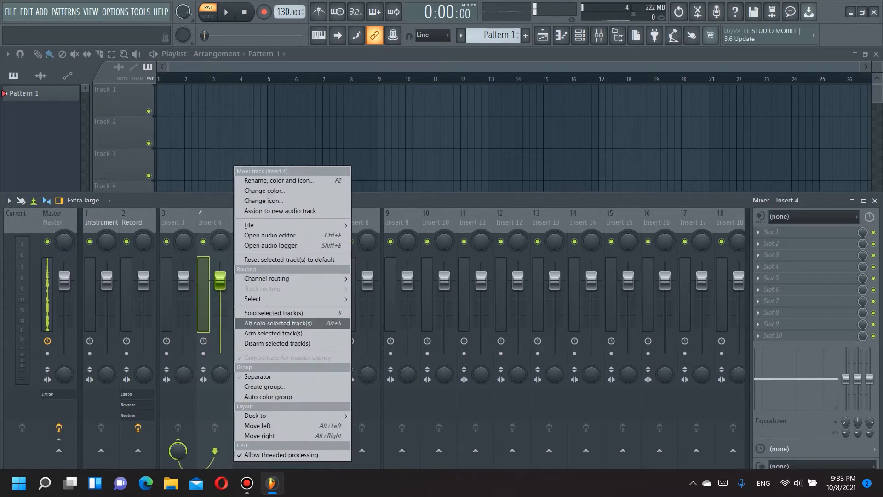
pyautogui.click(258, 377)
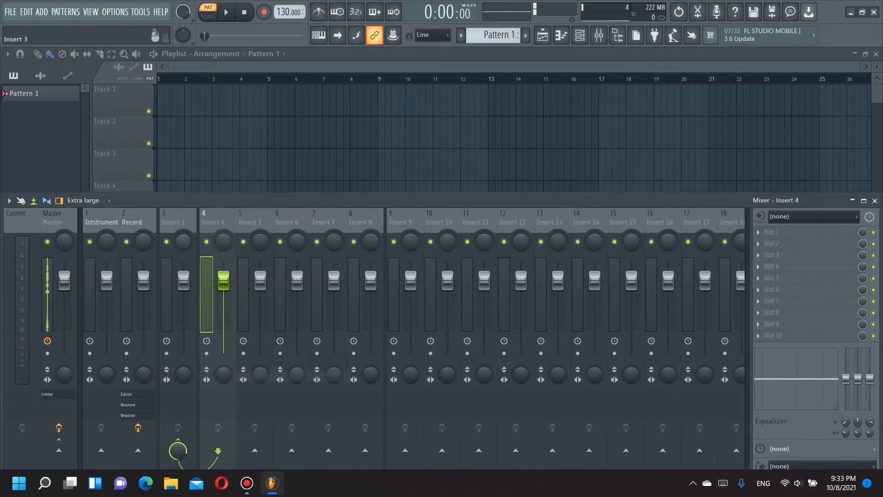
pyautogui.click(172, 221)
pyautogui.rightClick(194, 246)
pyautogui.click(230, 377)
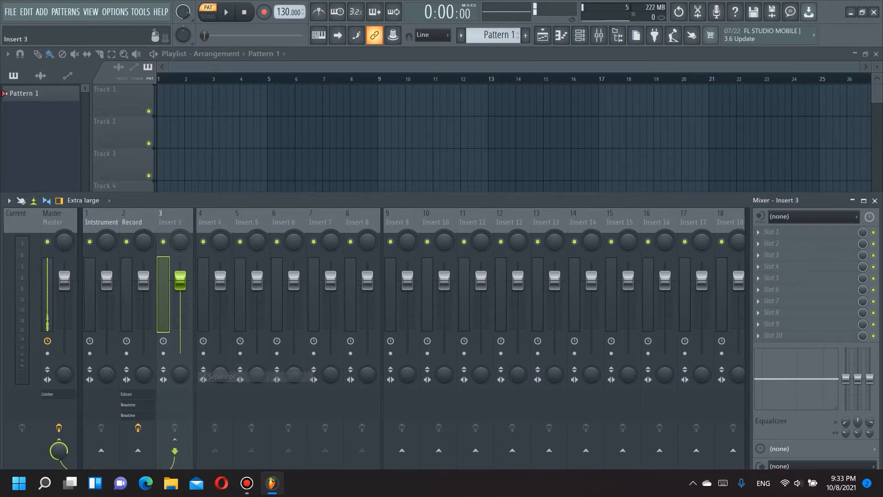
# - Select the group containing Intstrument, Record and Insert 3, and dock these tracks to the left beside the Master
pyautogui.rightClick(175, 221)
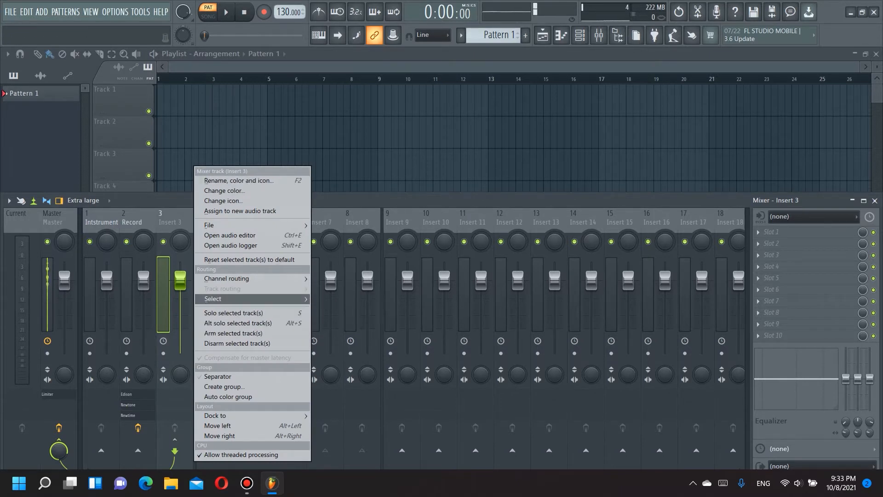
pyautogui.moveTo(230, 299)
pyautogui.click(331, 337)
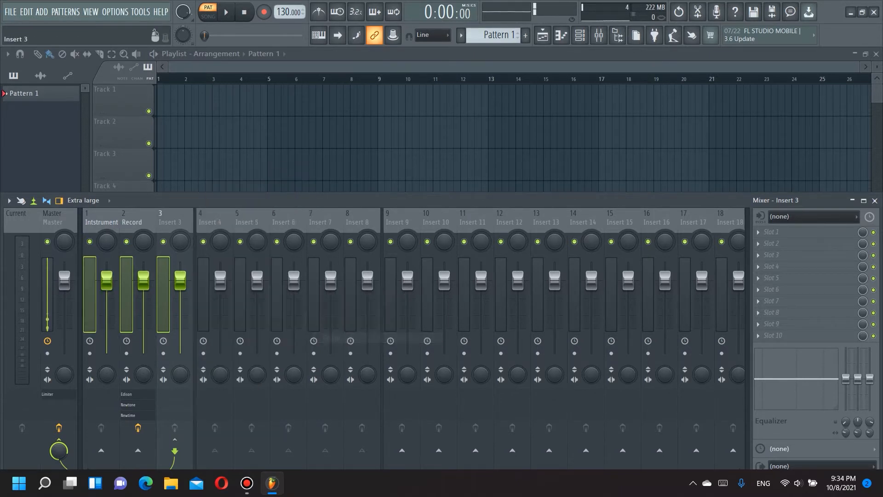
pyautogui.rightClick(181, 218)
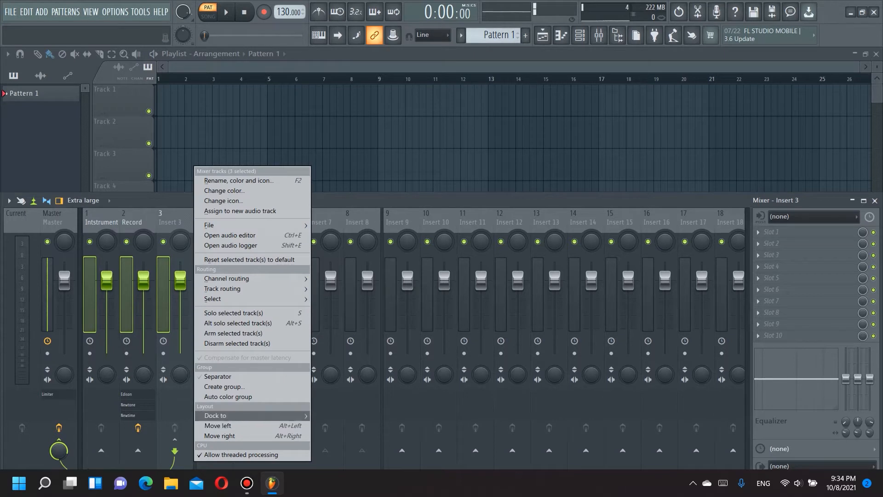
pyautogui.moveTo(216, 415)
pyautogui.click(327, 415)
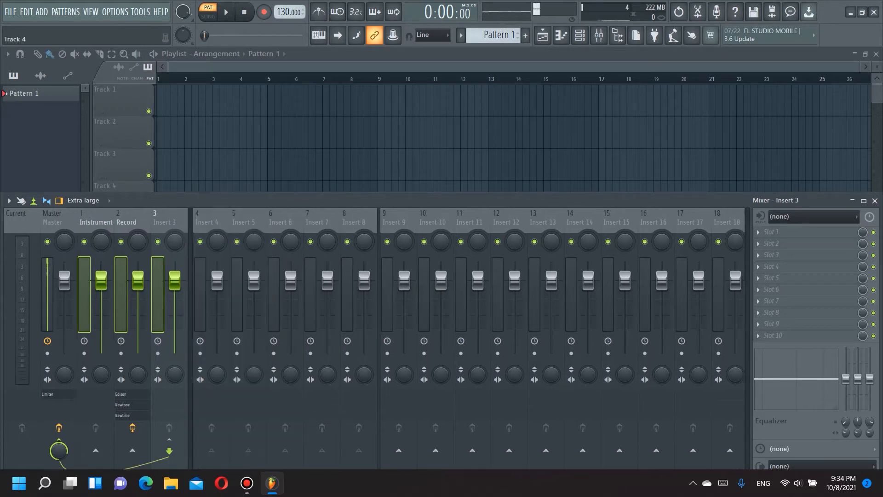
# - Reselect the group of tracks 1 to 3, and select Insert 4 to check its routing
pyautogui.rightClick(185, 221)
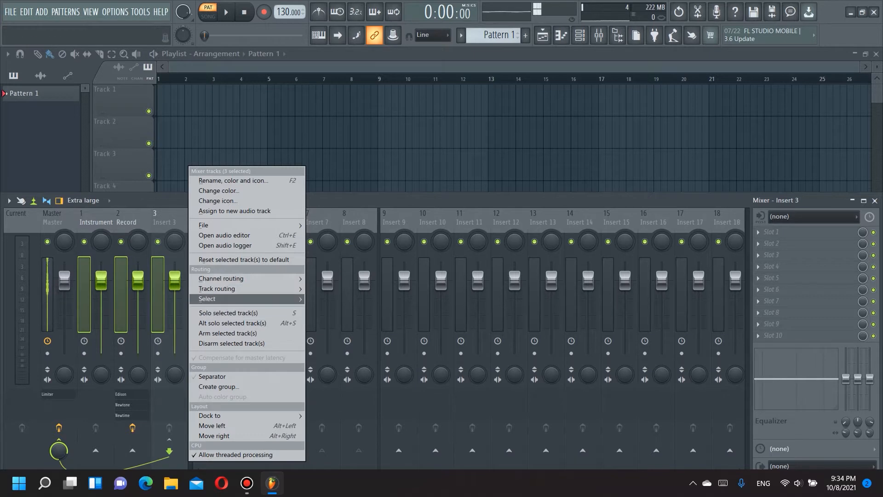
pyautogui.moveTo(212, 299)
pyautogui.click(326, 338)
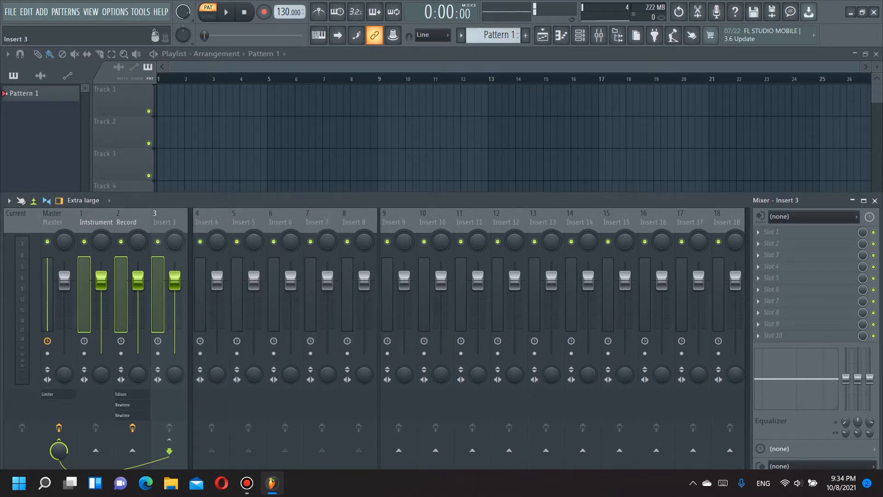
pyautogui.click(205, 303)
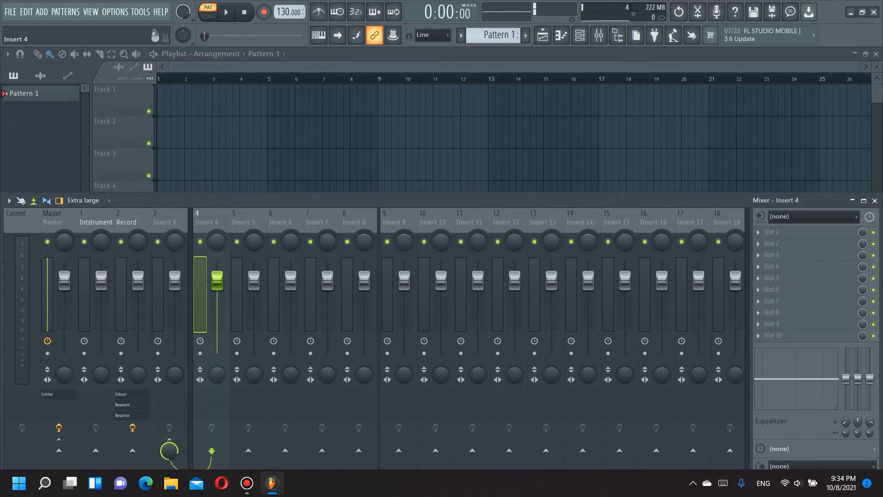
# - Rename the Insert 3 track as Vox. Bus
pyautogui.click(163, 301)
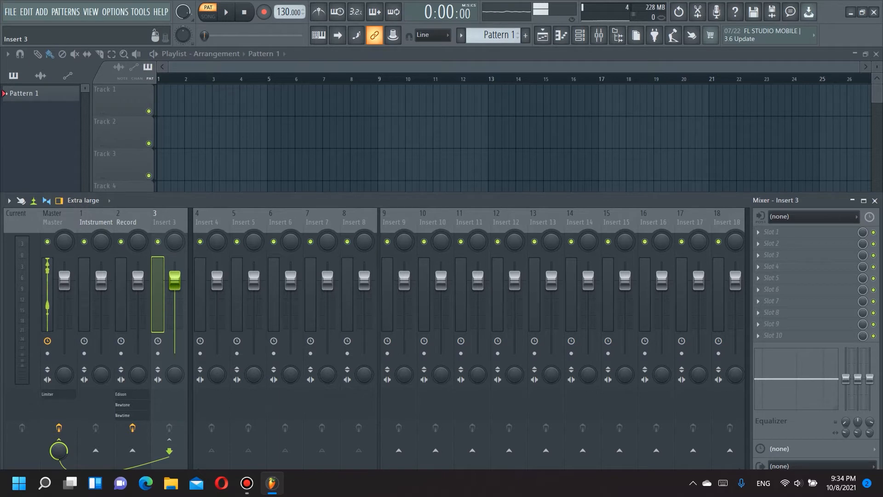
pyautogui.press('F2')
pyautogui.write('Vox. Bus')
pyautogui.press('Return')
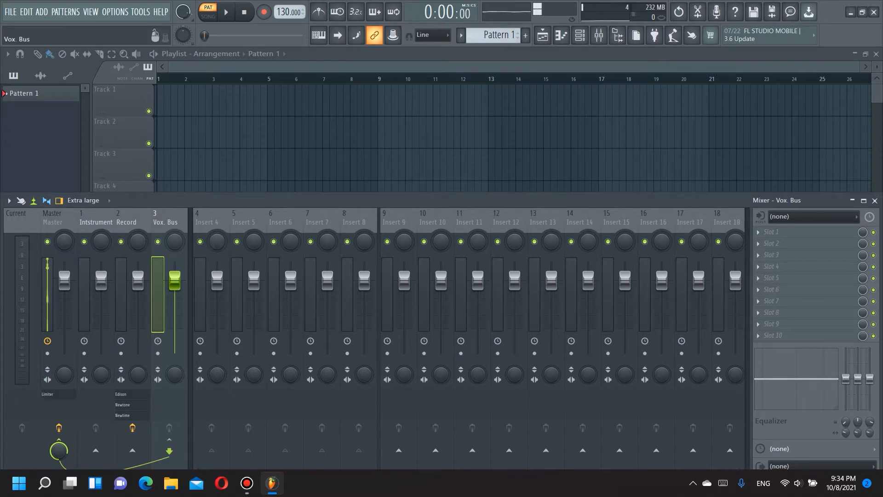
# - Load FabFilter Pro-Q 3 into slot 1 of the Vox. Bus track with the Vocal preset and close its window
pyautogui.click(773, 231)
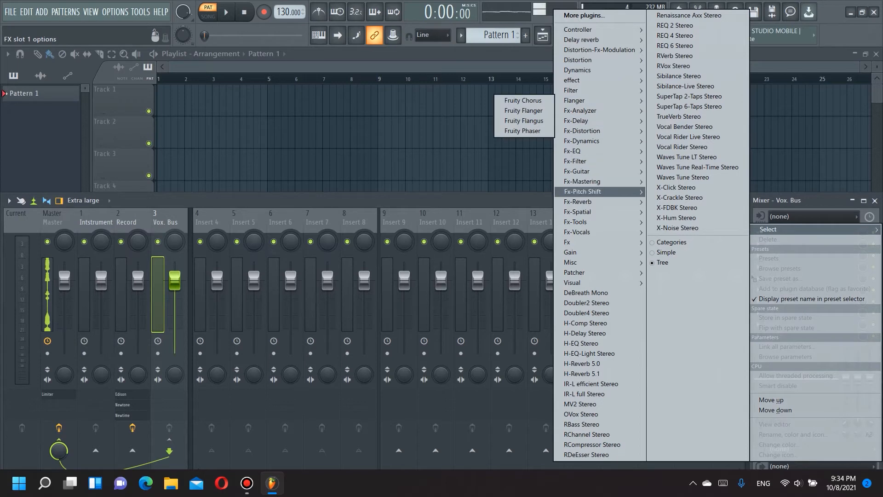
pyautogui.moveTo(573, 152)
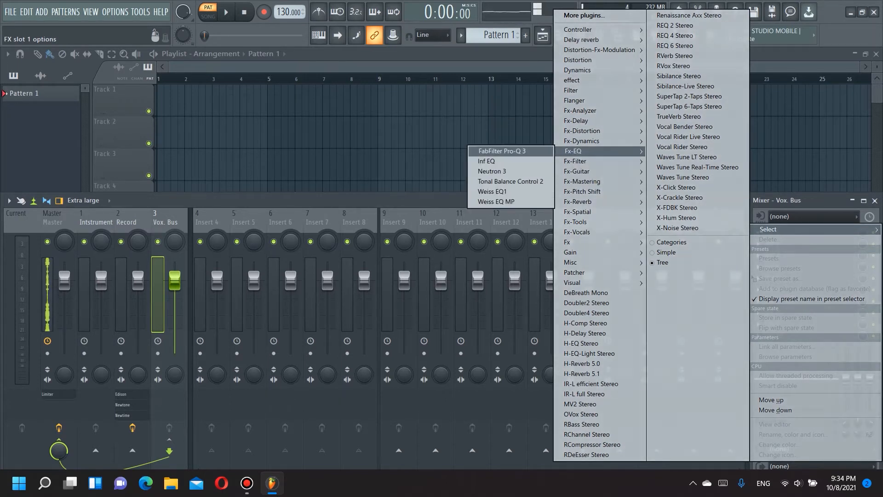
pyautogui.click(502, 151)
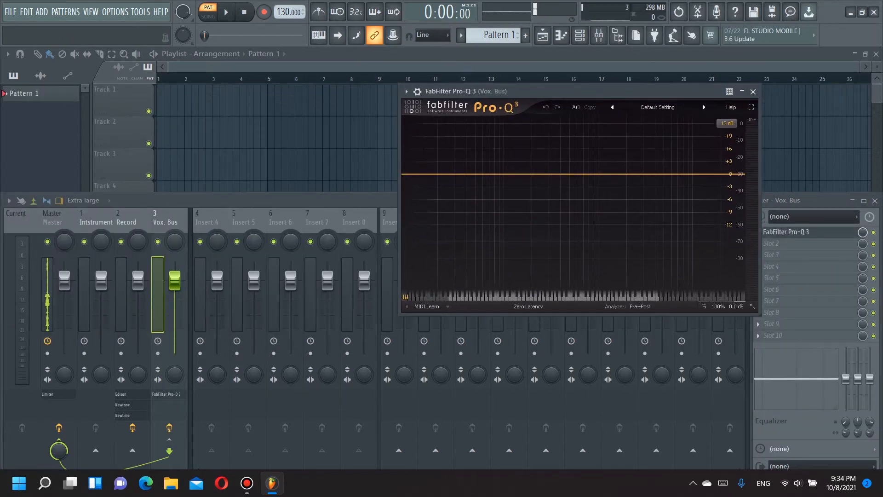
pyautogui.click(658, 107)
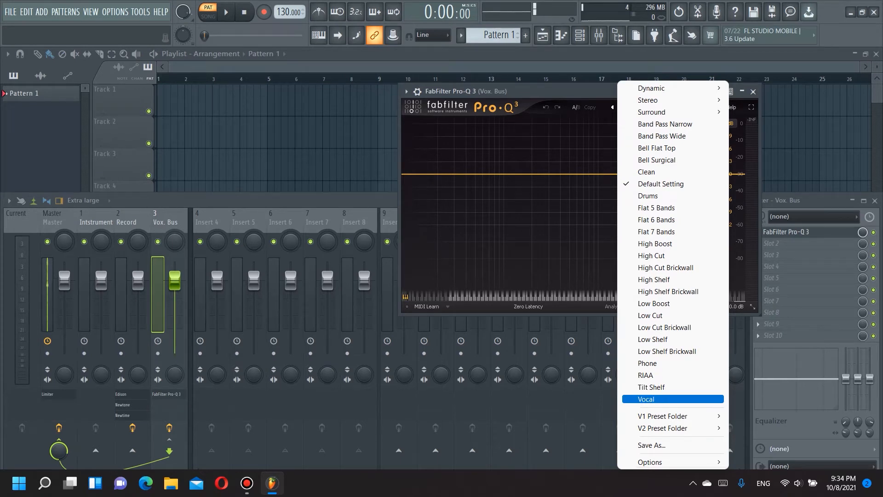
pyautogui.click(671, 399)
pyautogui.click(754, 91)
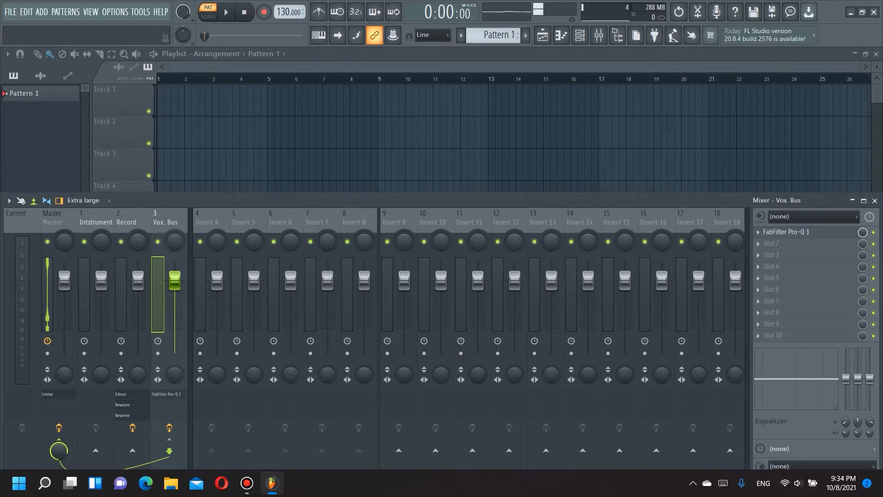
# - Add Fruity Limiter to the Vox. Bus track in slot 10 and open its window maximized
pyautogui.click(772, 243)
pyautogui.moveTo(769, 229)
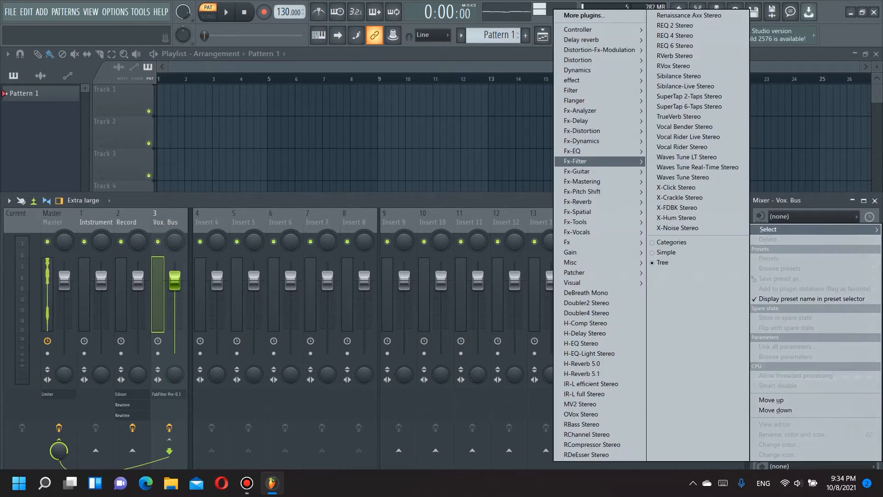
pyautogui.moveTo(578, 70)
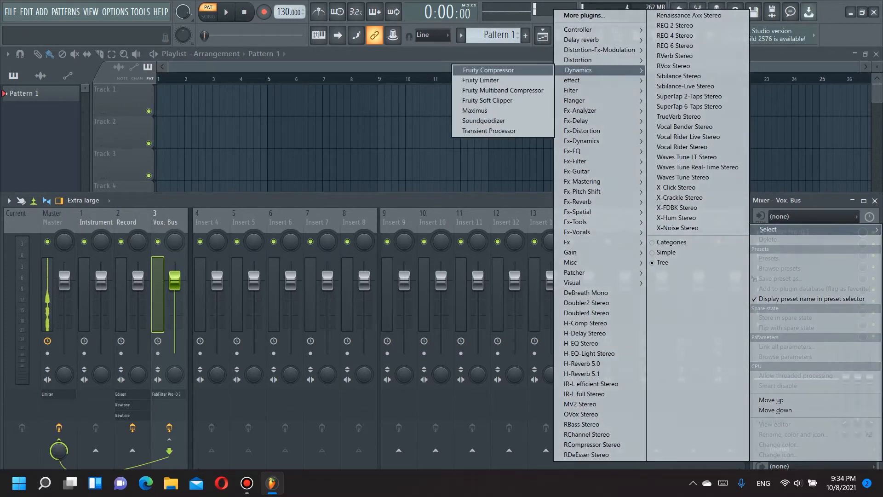
pyautogui.click(501, 81)
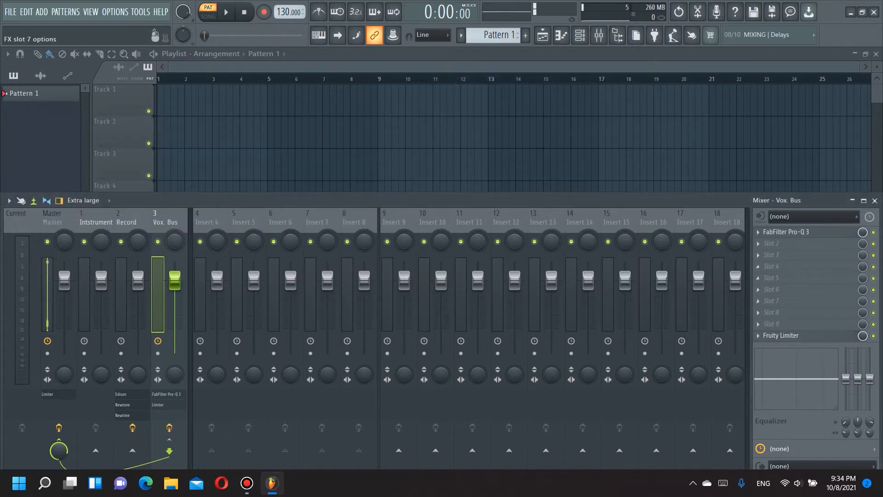
pyautogui.click(766, 335)
pyautogui.click(714, 109)
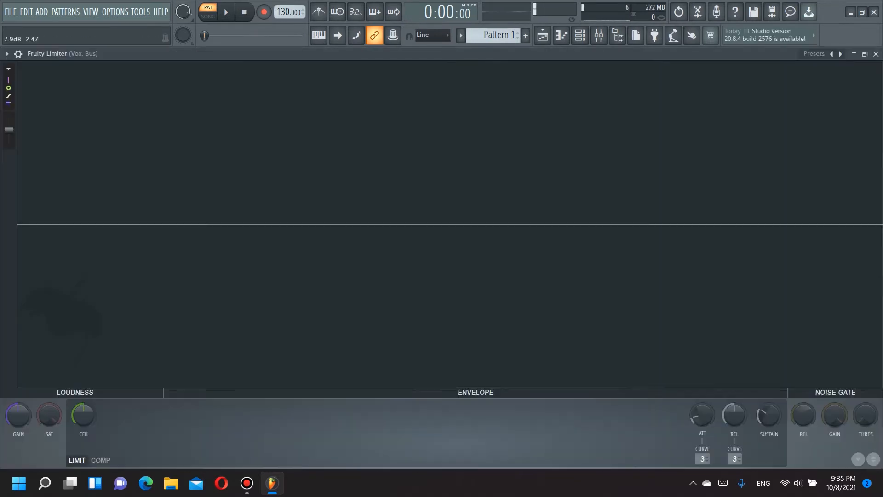
# - Set Fruity Limiter's compressor ratio to 2.5:1, adjust the attack, and lower the threshold slightly
pyautogui.click(101, 460)
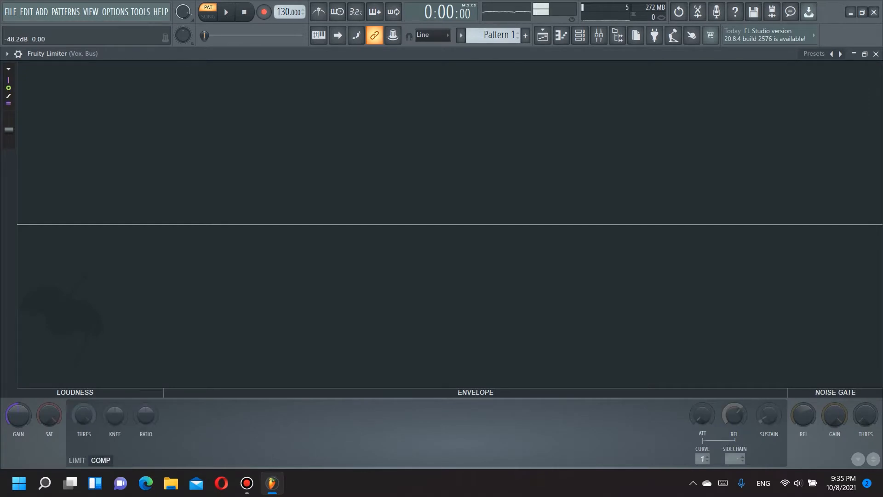
pyautogui.moveTo(146, 415); pyautogui.dragTo(146, 406)
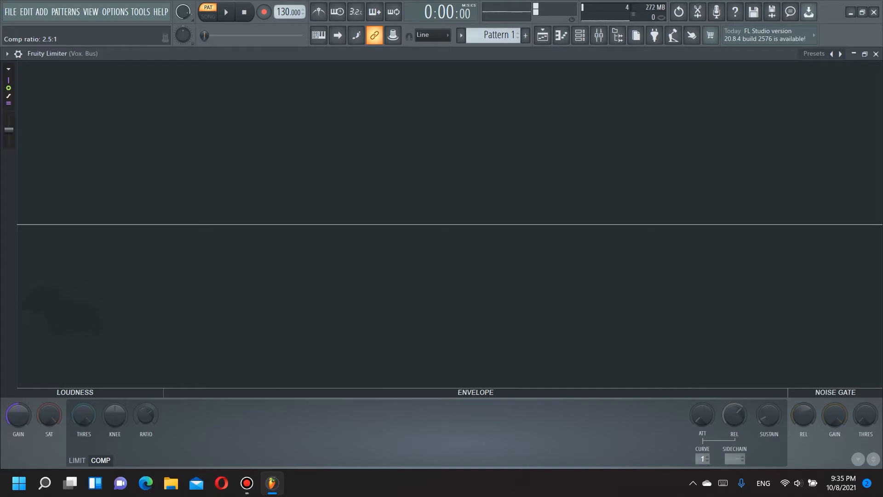
pyautogui.moveTo(703, 415); pyautogui.dragTo(735, 406)
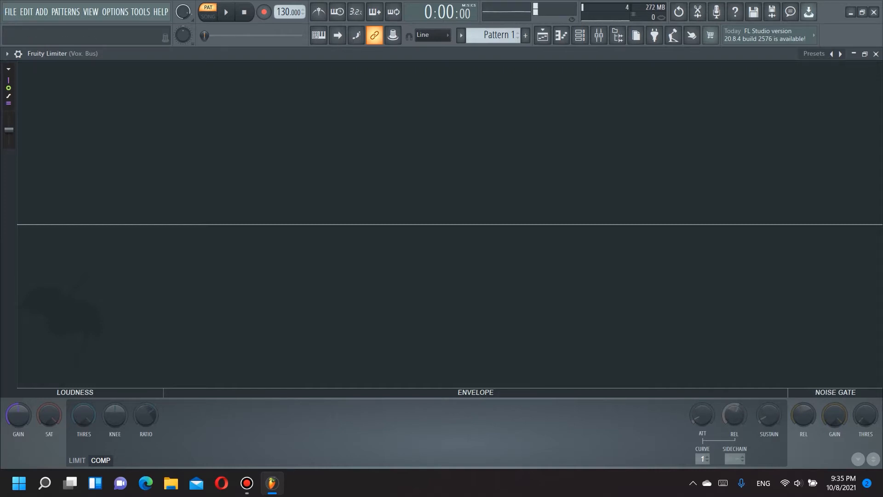
pyautogui.moveTo(84, 416); pyautogui.dragTo(84, 421)
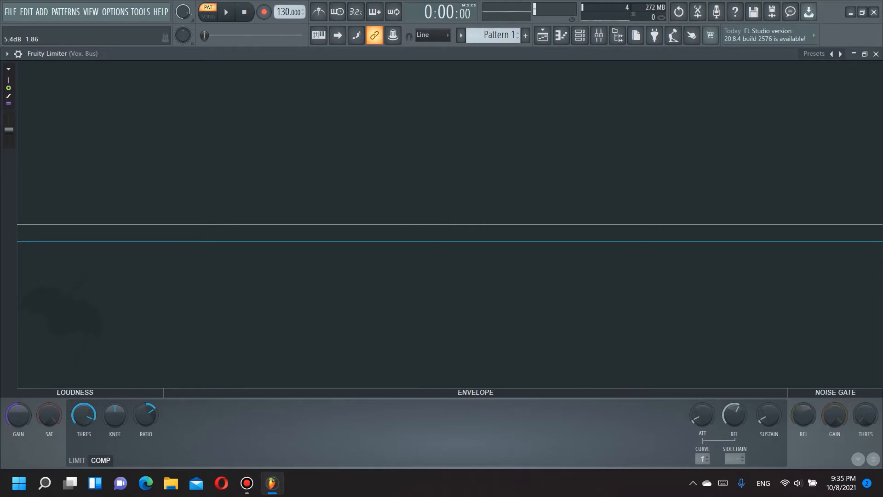
# - Close the Fruity Limiter window and rename the whole Insert 4 to Insert 8 track group as Vox. Fx
pyautogui.click(876, 54)
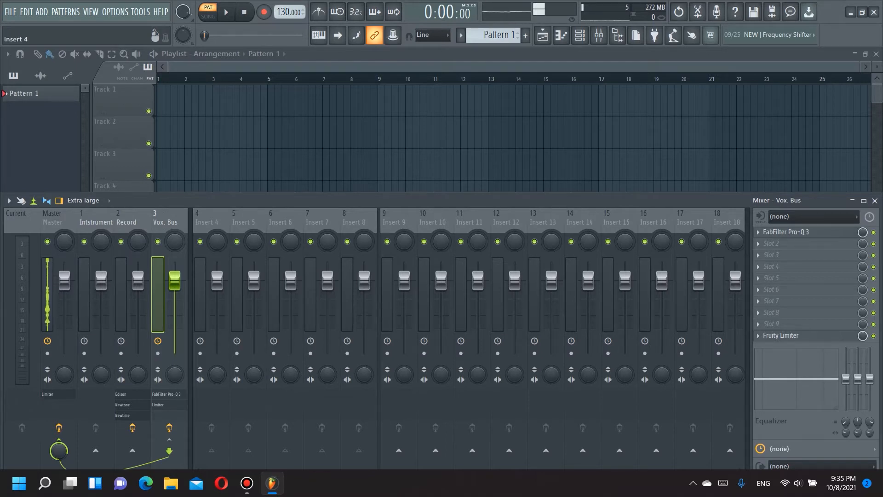
pyautogui.click(202, 222)
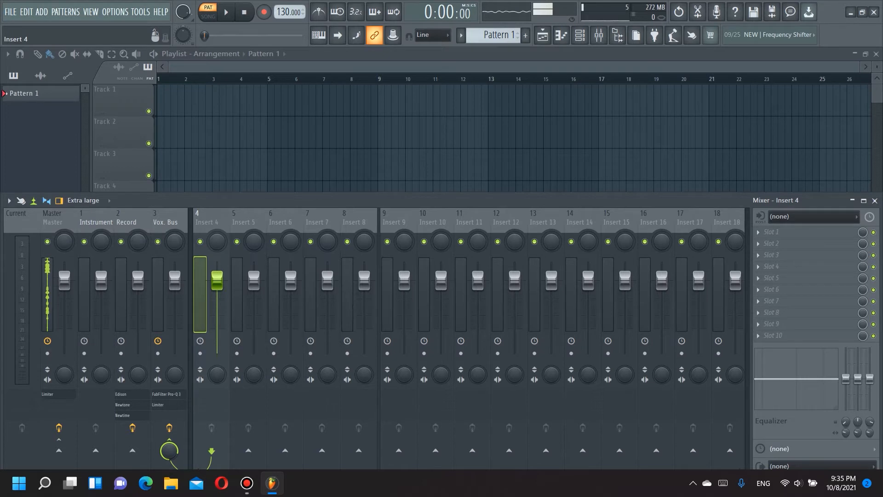
pyautogui.rightClick(231, 260)
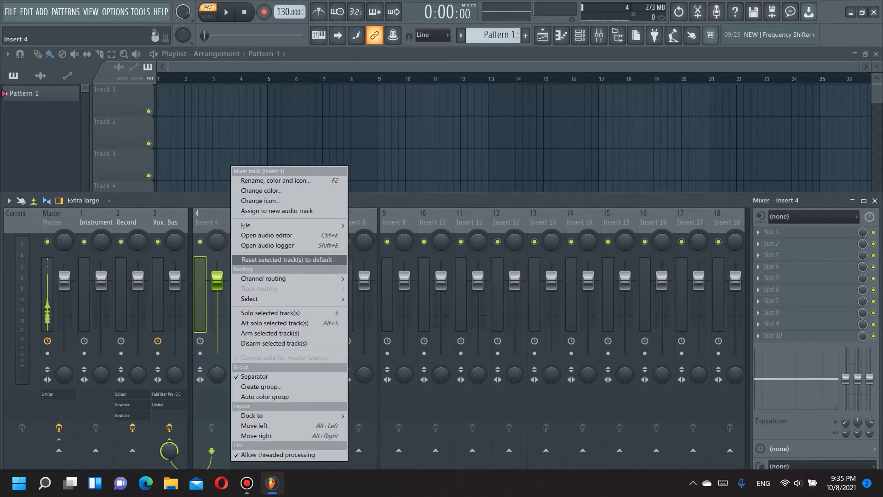
pyautogui.moveTo(251, 299)
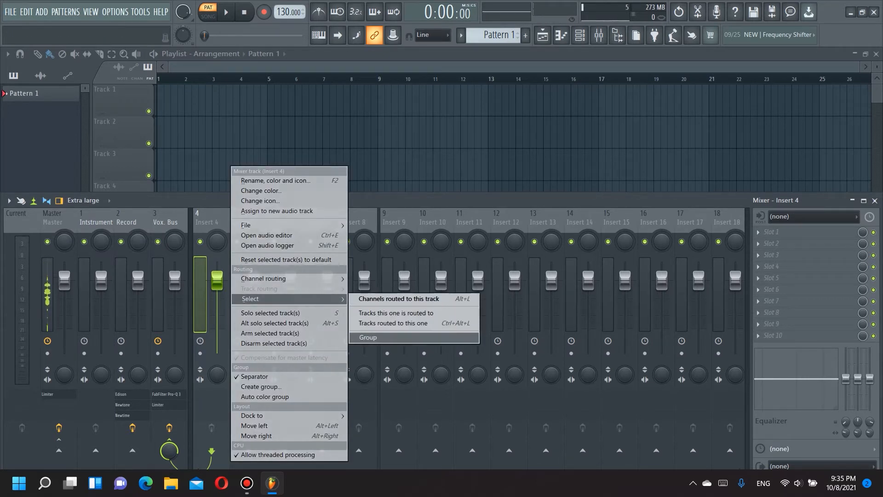
pyautogui.click(369, 337)
pyautogui.rightClick(230, 262)
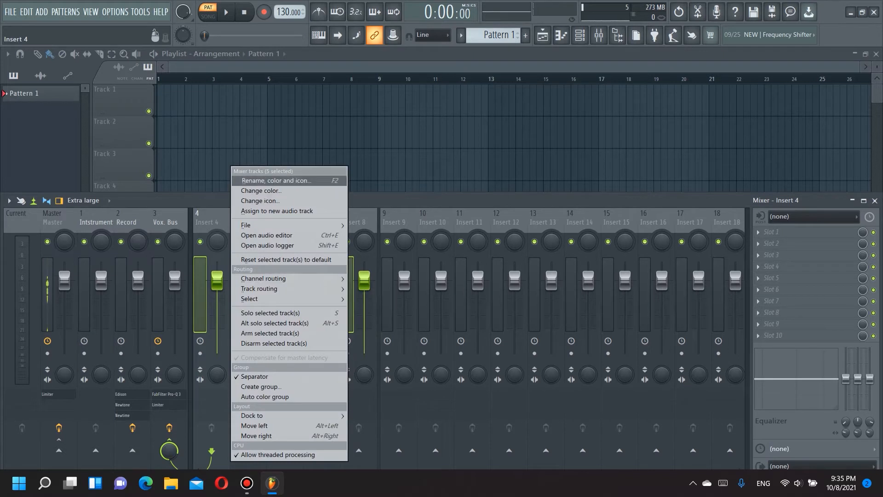
pyautogui.click(276, 180)
pyautogui.write('V')
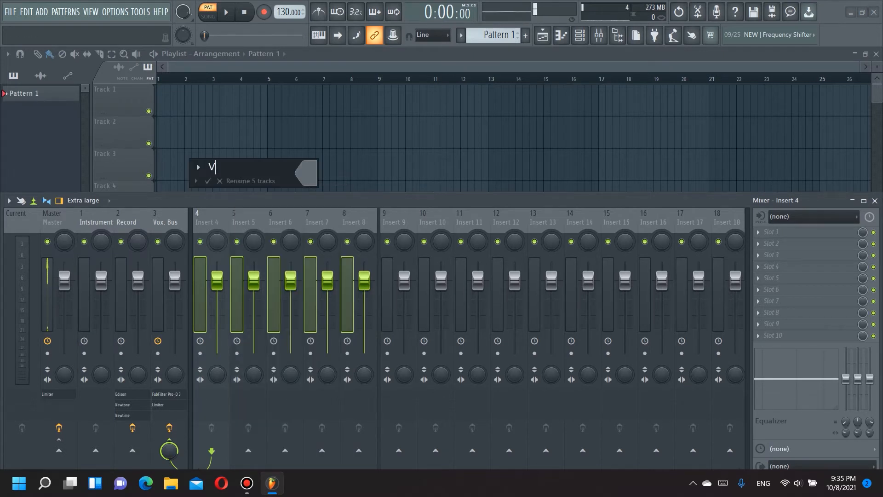
pyautogui.write('ox. Fx')
pyautogui.press('Return')
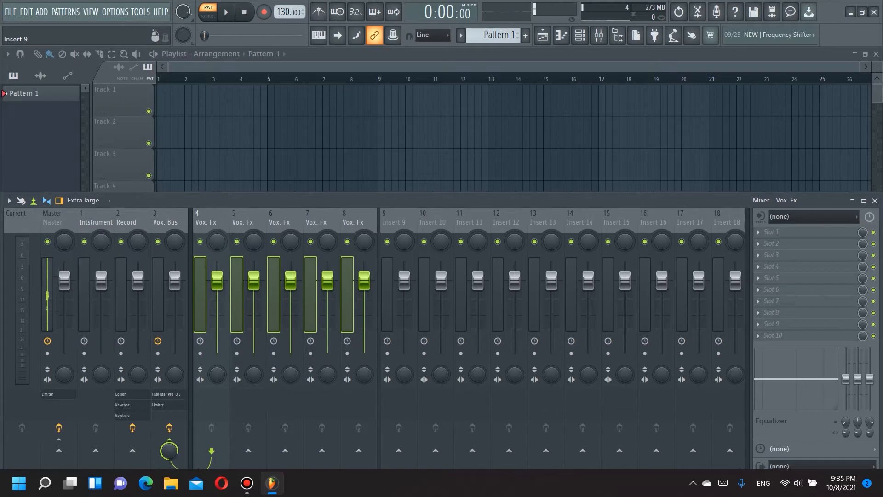
# - Add a separator at the Insert 14 mixer track to close off a five-track group starting at Insert 9
pyautogui.click(394, 222)
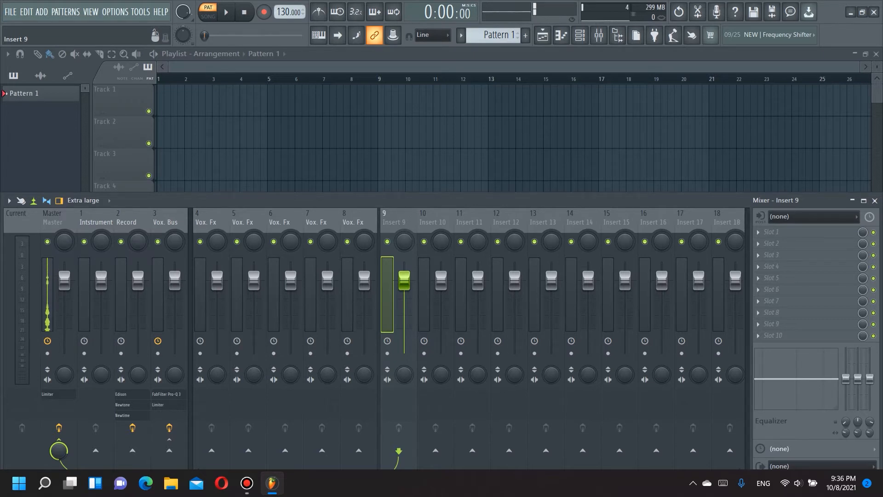
pyautogui.press('Right')
pyautogui.press('Right')
pyautogui.press('Right')
pyautogui.press('Right')
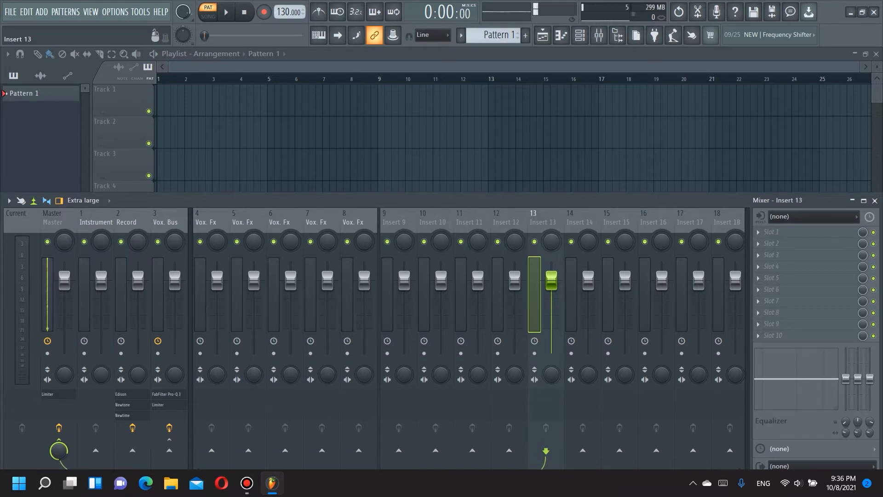
pyautogui.rightClick(599, 285)
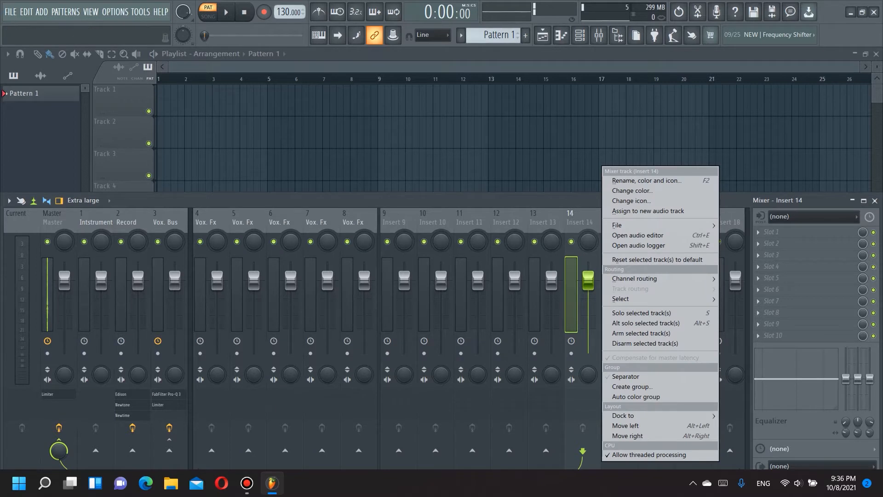
pyautogui.click(626, 376)
pyautogui.click(317, 223)
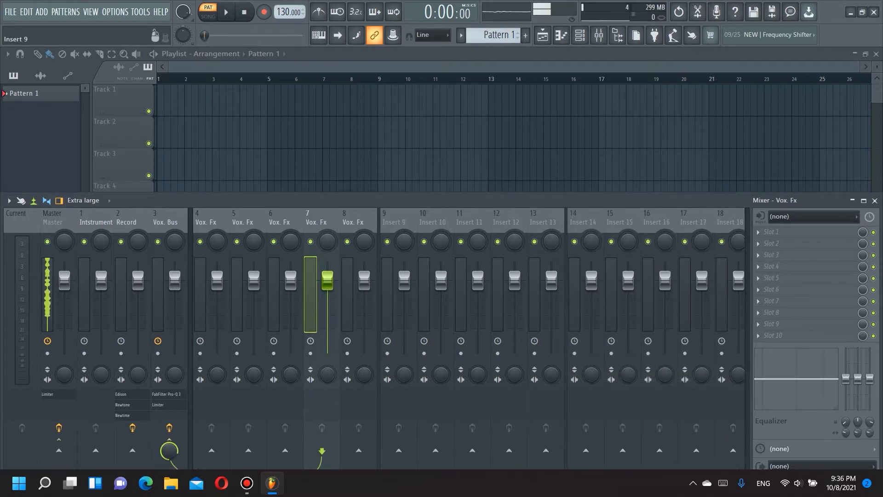
# - Select the whole Insert 9 to Insert 13 group and rename its tracks as Main Vox
pyautogui.click(395, 222)
pyautogui.rightClick(395, 224)
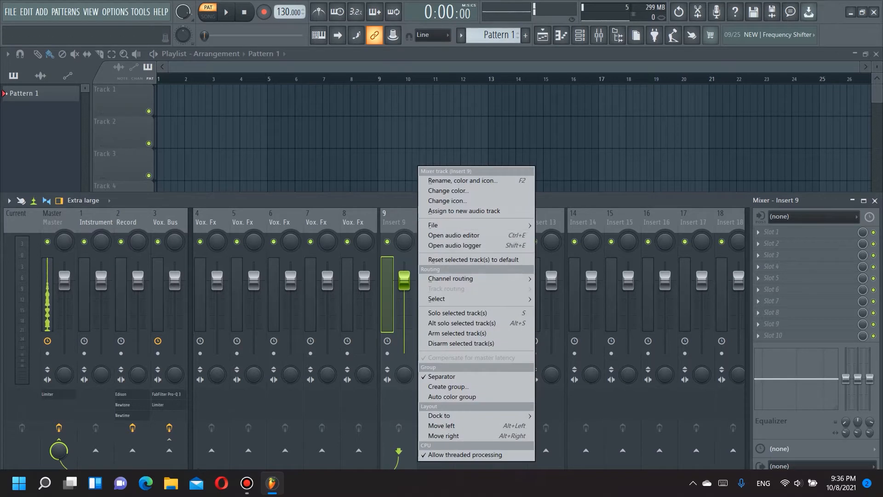
pyautogui.moveTo(436, 299)
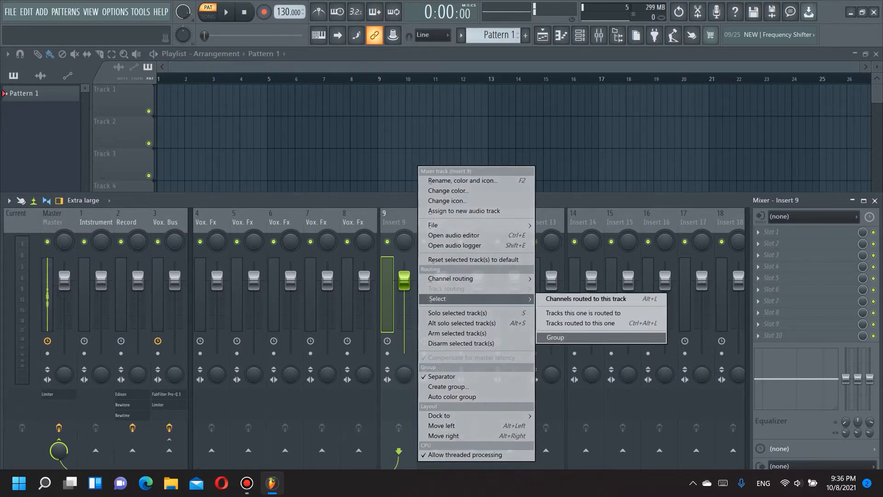
pyautogui.click(556, 338)
pyautogui.press('F2')
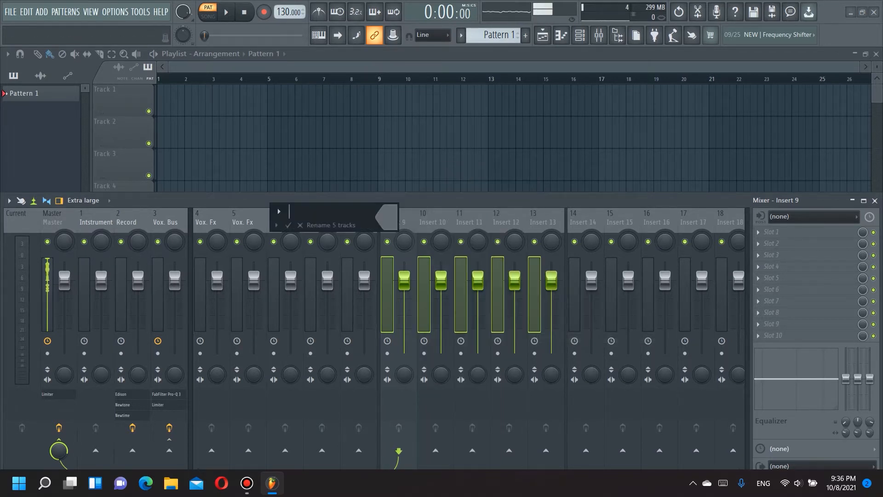
pyautogui.write('main')
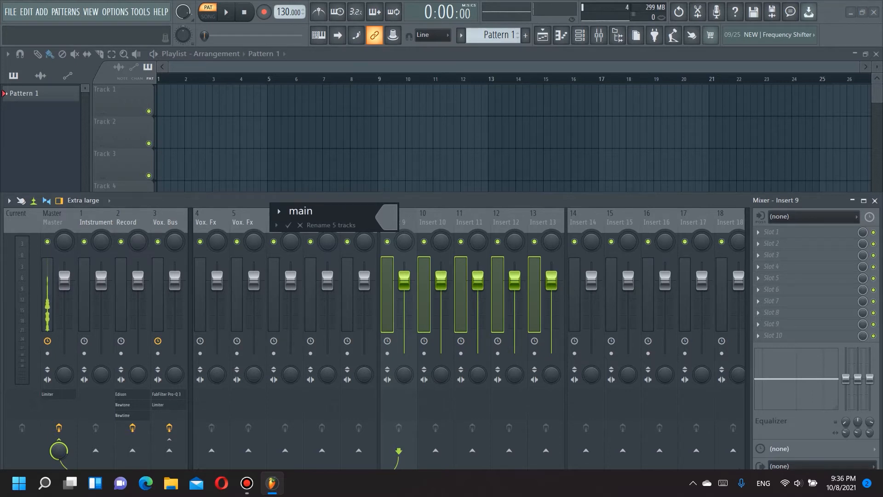
pyautogui.press('BackSpace')
pyautogui.press('BackSpace')
pyautogui.press('BackSpace')
pyautogui.press('BackSpace')
pyautogui.write('Main Vox')
pyautogui.press('Return')
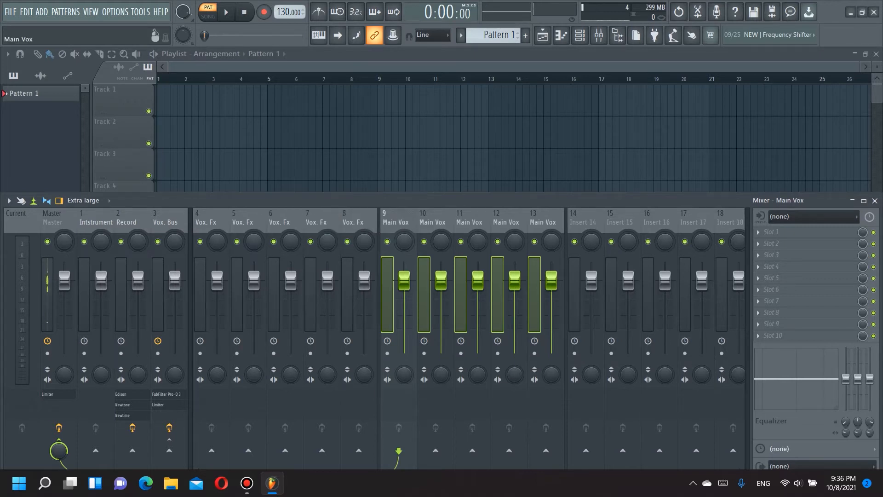
# - Move the five Main Vox tracks ahead of the Vox. Fx group, to mixer positions 4 to 8
pyautogui.hotkey('alt', 'Left')
pyautogui.hotkey('alt', 'Left')
pyautogui.hotkey('alt', 'Left')
pyautogui.hotkey('alt', 'Left')
pyautogui.hotkey('alt', 'Left')
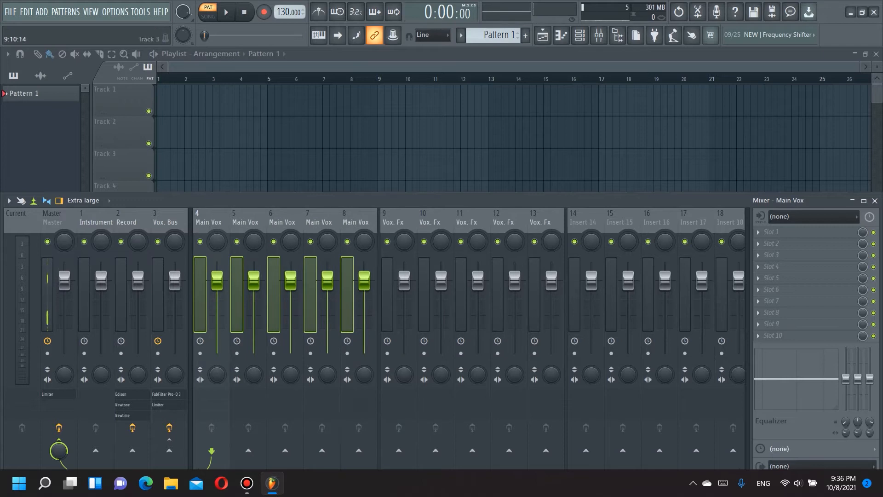
# - Move the empty Insert 14 track to mixer position 4, between Vox. Bus and the Main Vox group
pyautogui.click(582, 222)
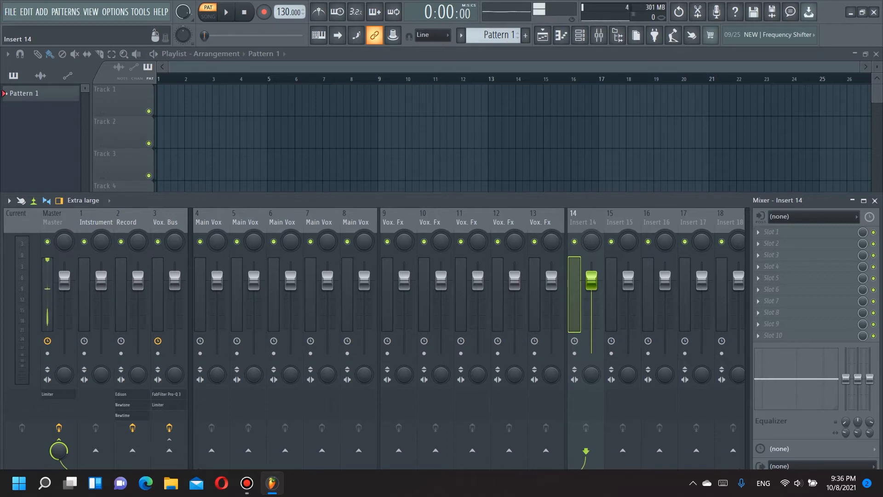
pyautogui.hotkey('alt', 'Left')
pyautogui.hotkey('alt', 'Left')
pyautogui.hotkey('alt', 'Left')
pyautogui.hotkey('alt', 'Left')
pyautogui.hotkey('alt', 'Left')
pyautogui.hotkey('alt', 'Left')
pyautogui.hotkey('alt', 'Left')
pyautogui.hotkey('alt', 'Left')
pyautogui.hotkey('alt', 'Left')
pyautogui.hotkey('alt', 'Left')
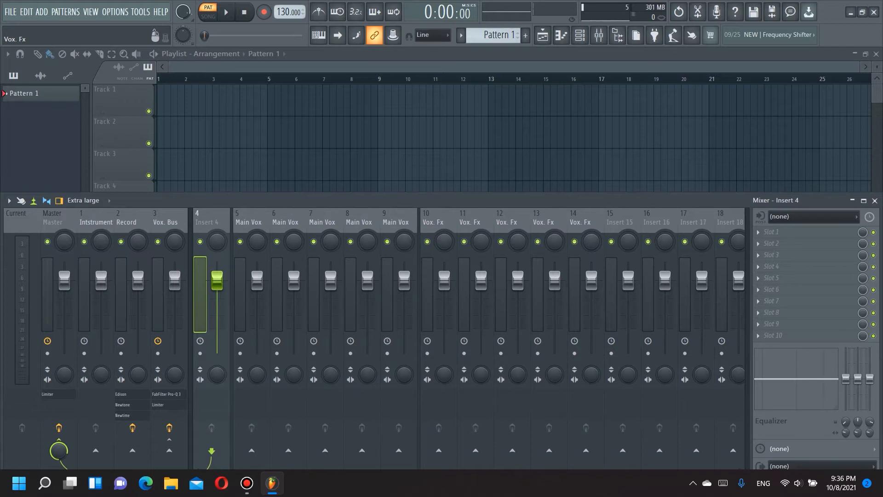
# - Rename the Insert 4 track as Harm
pyautogui.press('F2')
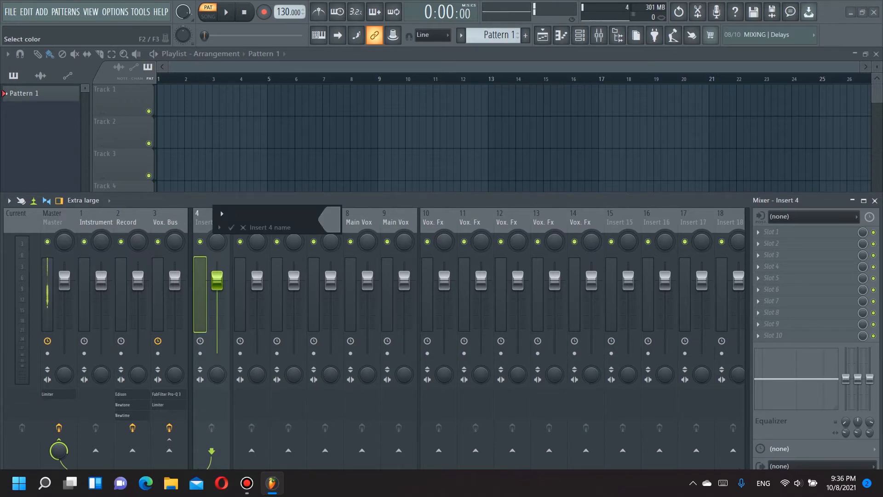
pyautogui.write('Harm')
pyautogui.press('Return')
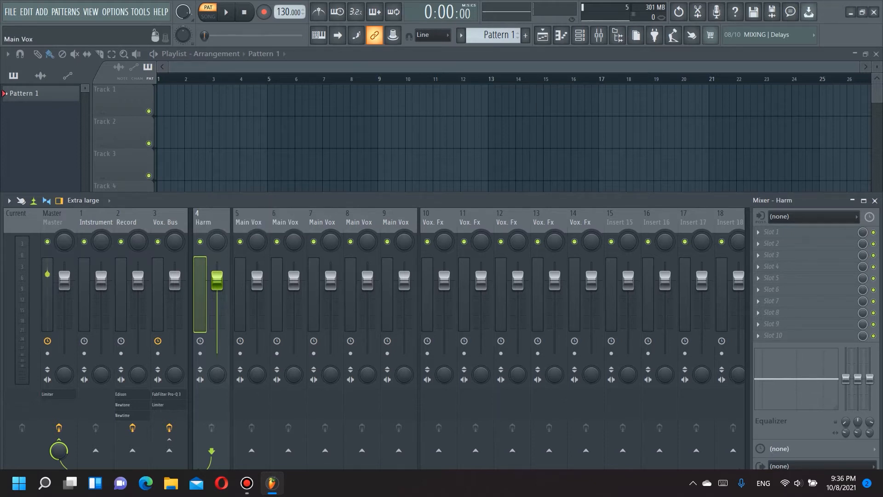
# - Add separators at the Insert 15 and Insert 18 tracks to set apart a three-track group
pyautogui.rightClick(641, 276)
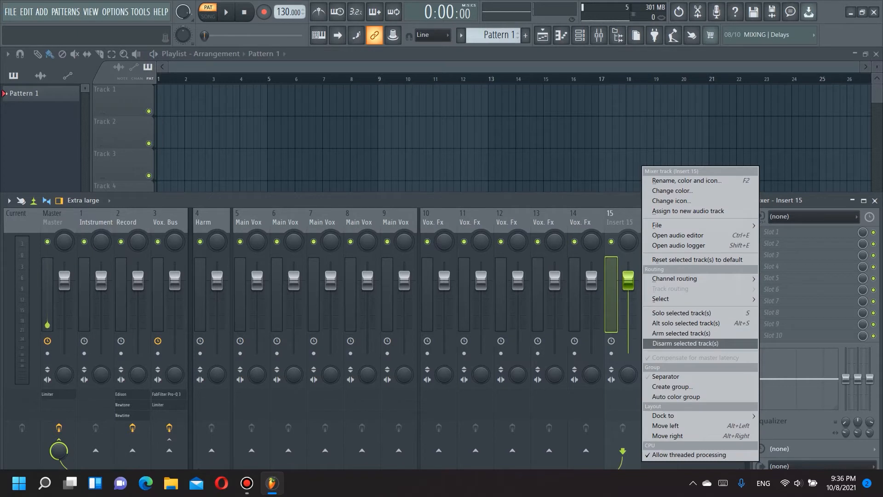
pyautogui.click(666, 376)
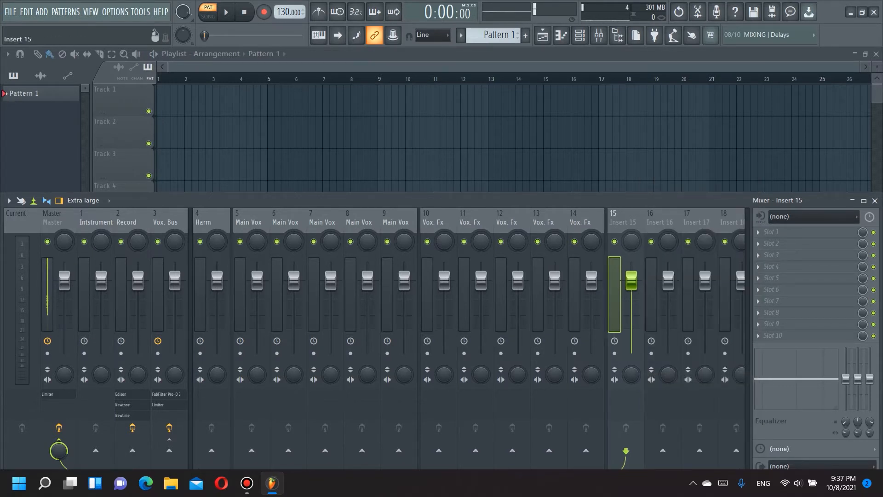
pyautogui.press('Right')
pyautogui.press('Right')
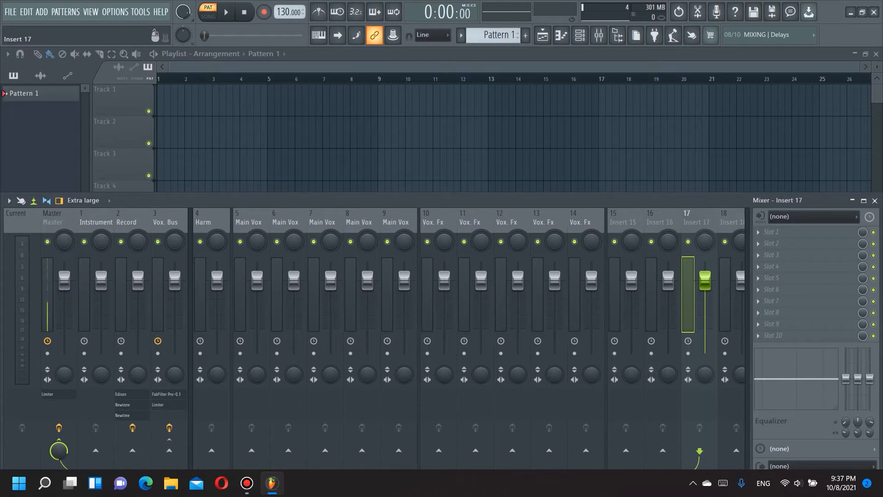
pyautogui.press('Left')
pyautogui.press('Left')
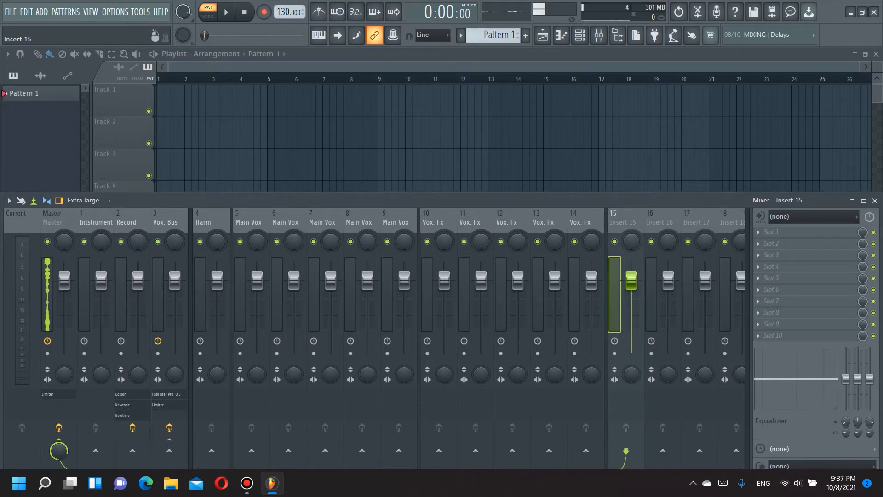
pyautogui.press('Right')
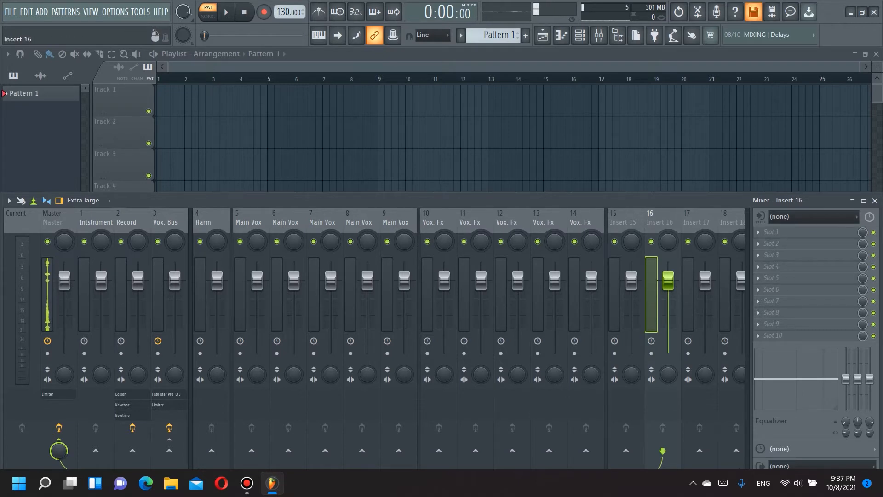
pyautogui.press('Right')
pyautogui.rightClick(732, 219)
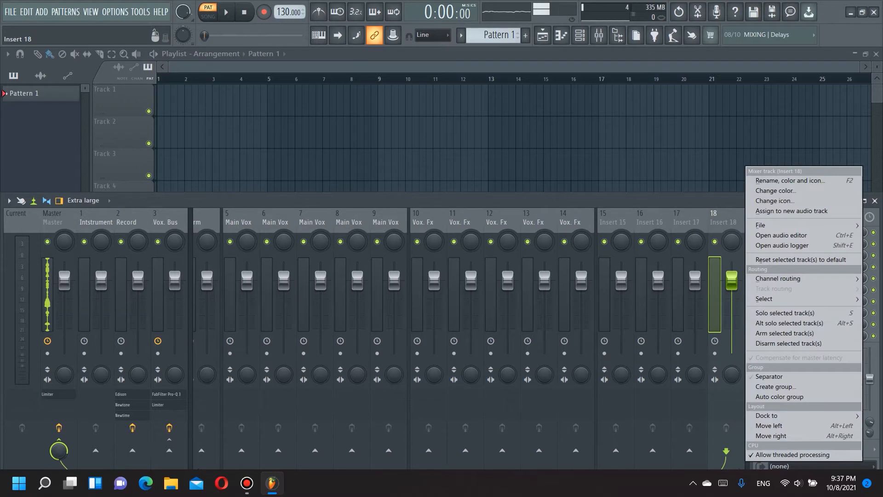
pyautogui.click(769, 375)
# - Rename the Insert 15 track as Del. Vox
pyautogui.click(613, 221)
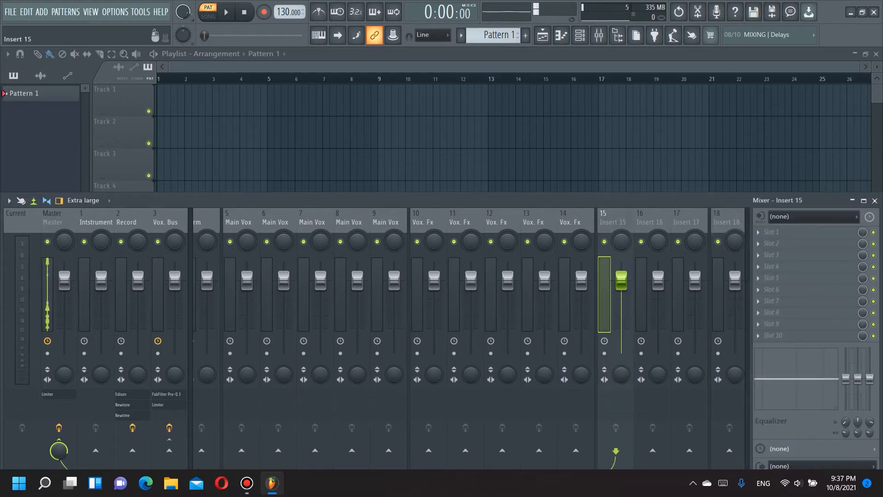
pyautogui.press('F2')
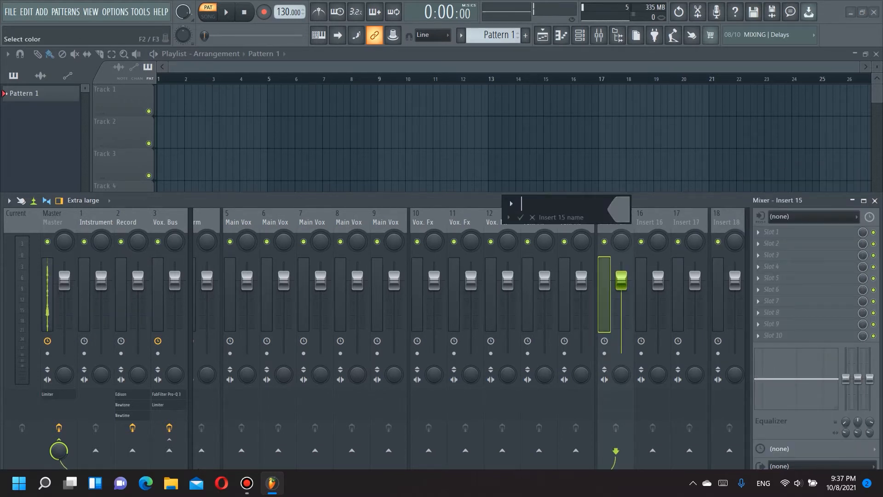
pyautogui.write('Del. Vox')
pyautogui.press('Return')
# - Rename the Insert 16 track as Oc. Vox
pyautogui.click(641, 217)
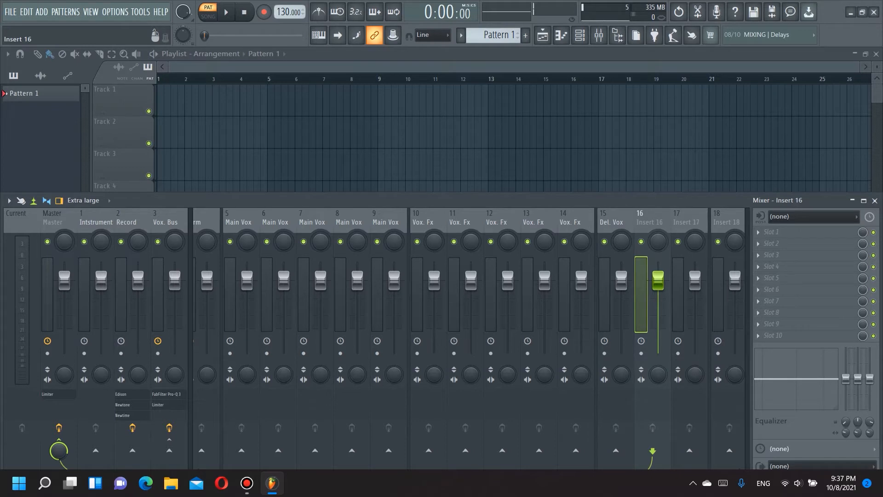
pyautogui.press('F2')
pyautogui.write('Octave')
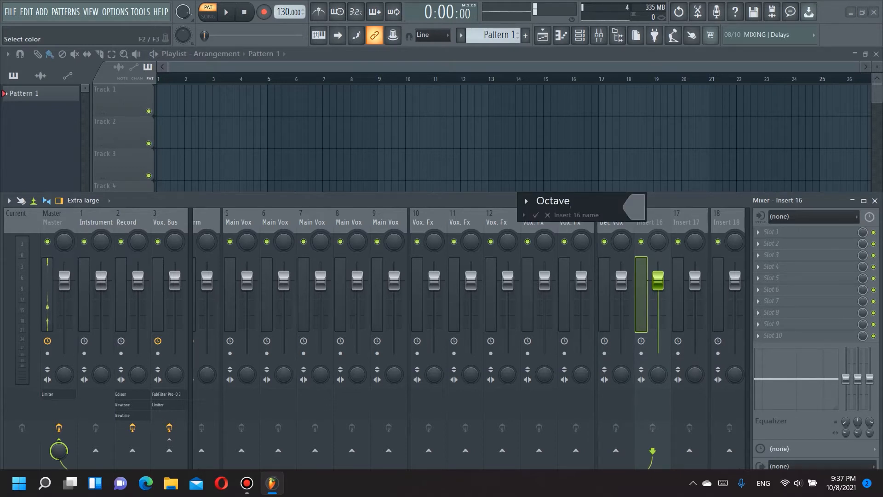
pyautogui.press('BackSpace')
pyautogui.press('BackSpace')
pyautogui.press('BackSpace')
pyautogui.press('BackSpace')
pyautogui.write('. Vox')
pyautogui.press('Return')
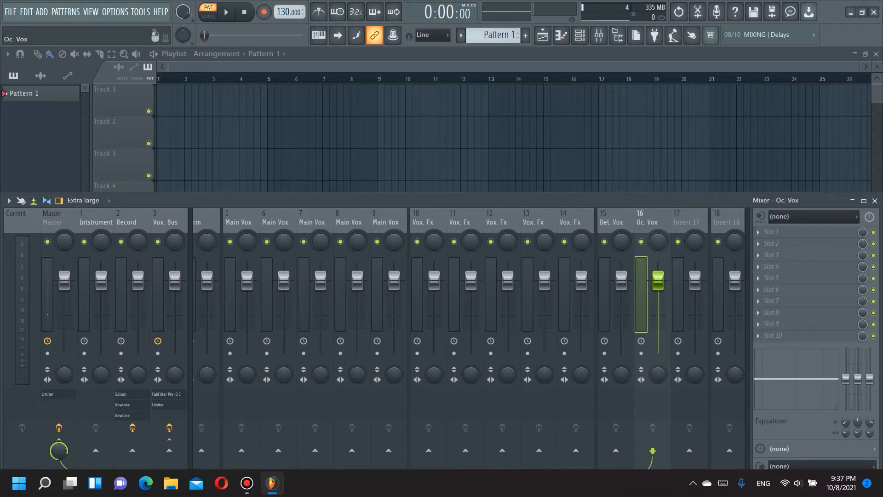
# - Rename the Insert 17 track as Air. Vox
pyautogui.click(686, 222)
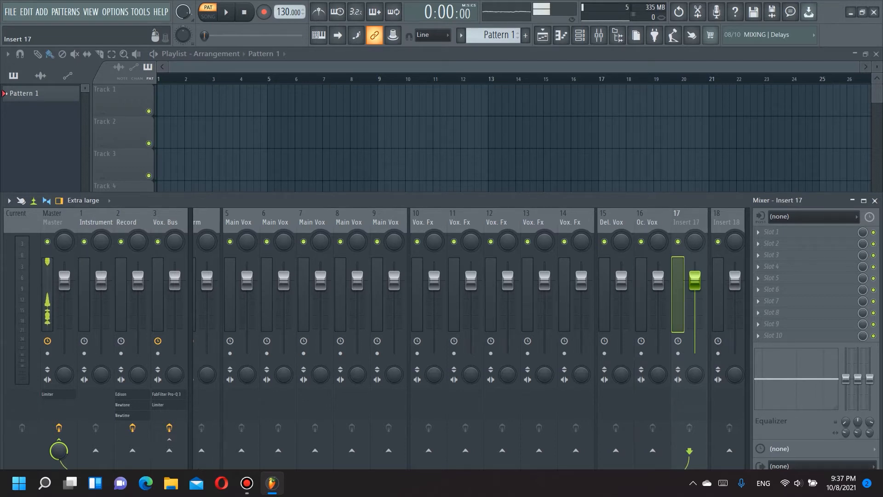
pyautogui.press('r')
pyautogui.press('F2')
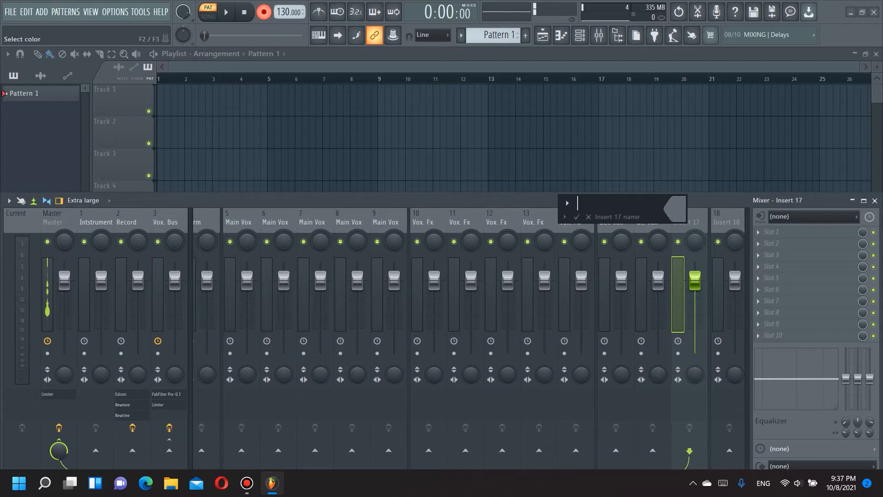
pyautogui.write('Air. Vox')
pyautogui.press('Return')
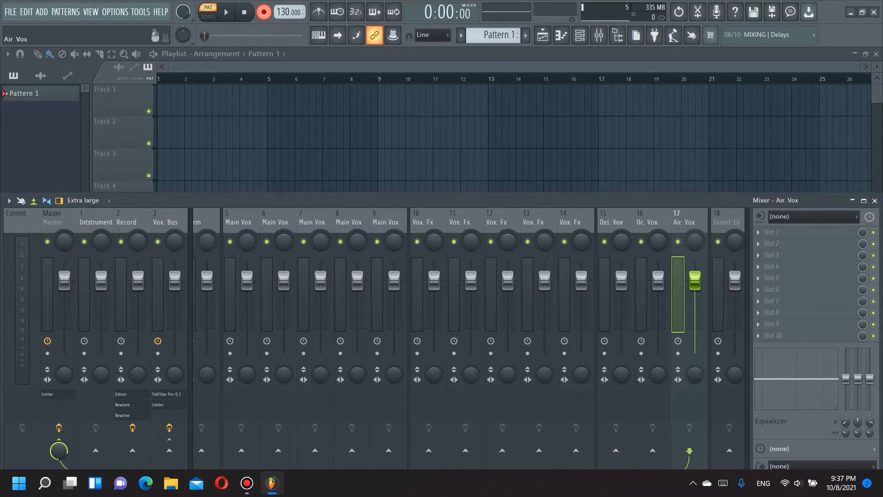
# - Add a separator at the Insert 24 track to set apart Inserts 18 to 23 as a six-track group
pyautogui.scroll(1, 617, 295)
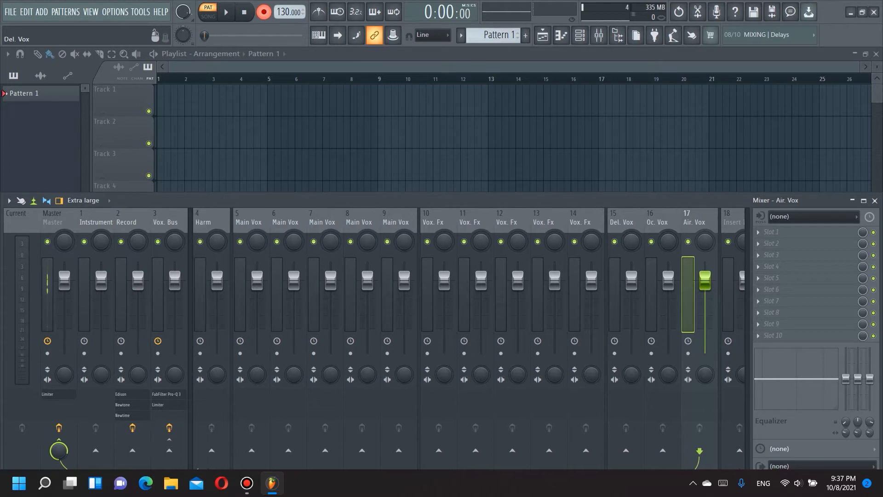
pyautogui.scroll(-8, 612, 295)
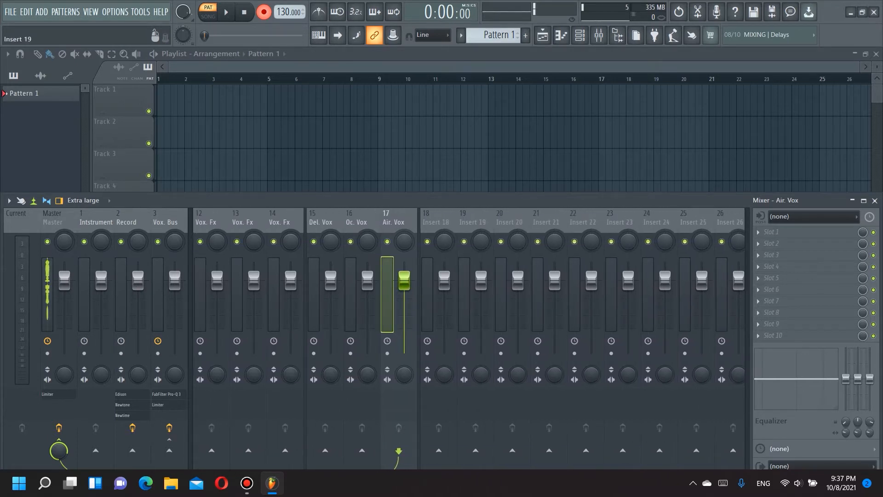
pyautogui.press('Right')
pyautogui.press('Right')
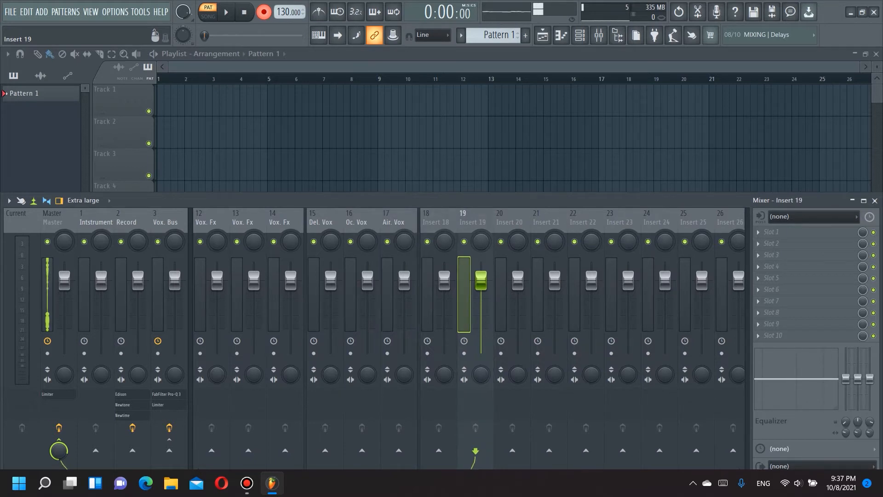
pyautogui.press('Left')
pyautogui.press('Right')
pyautogui.press('Right')
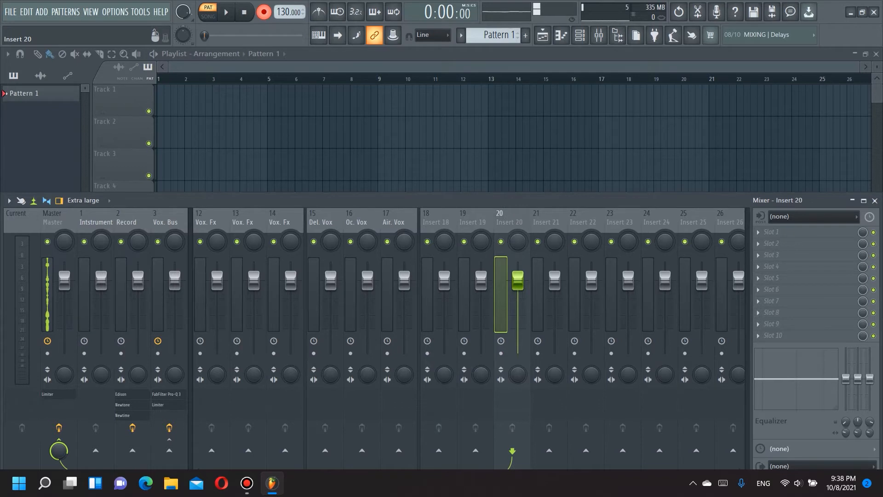
pyautogui.rightClick(547, 318)
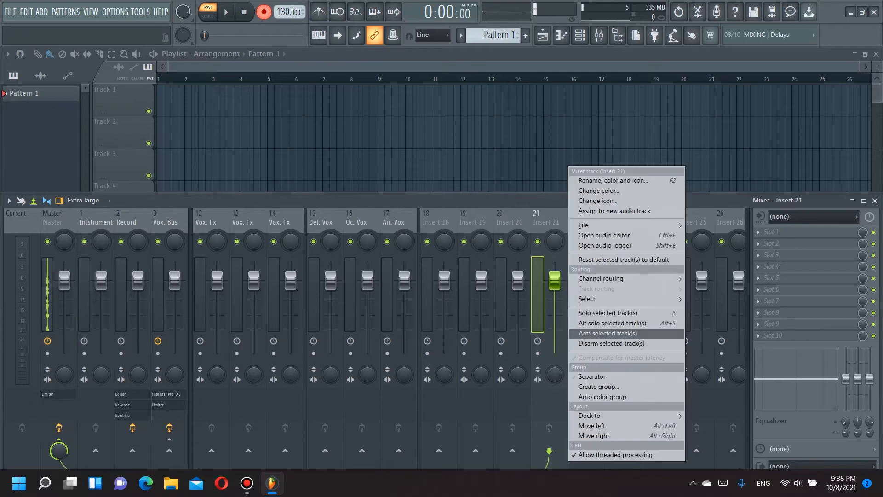
pyautogui.moveTo(602, 279)
pyautogui.click(431, 279)
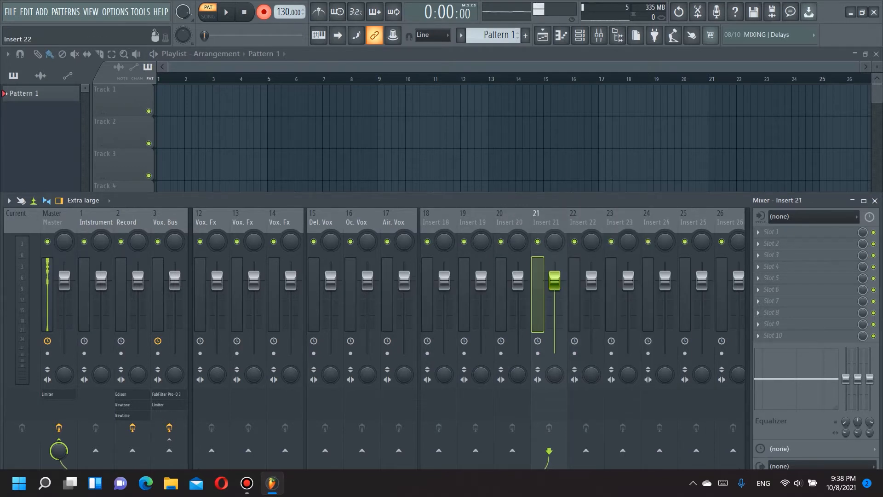
pyautogui.press('Right')
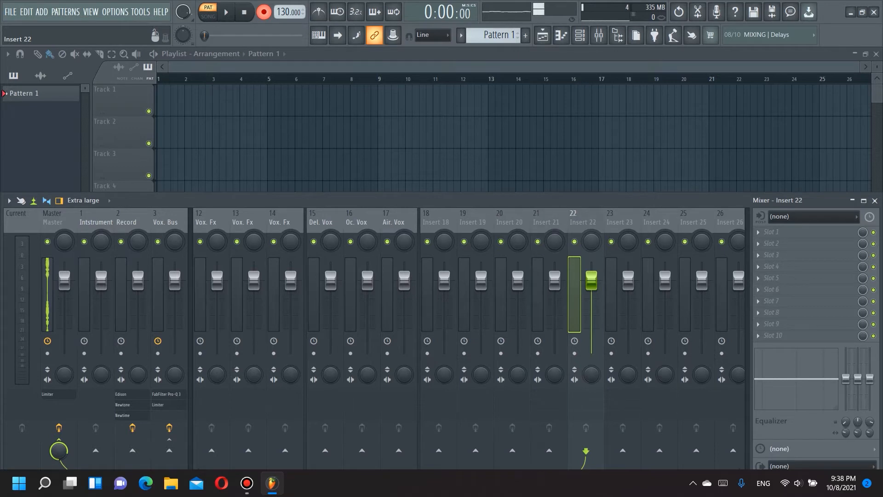
pyautogui.press('Right')
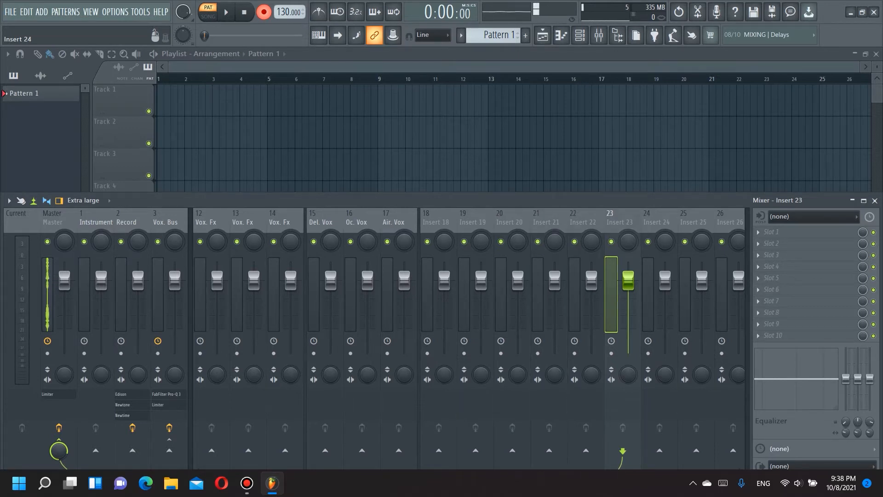
pyautogui.rightClick(677, 276)
pyautogui.moveTo(736, 299)
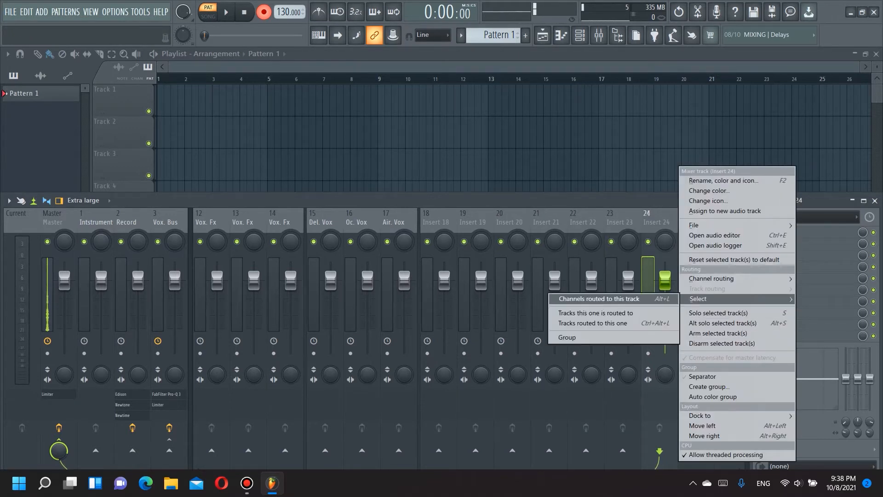
pyautogui.click(703, 376)
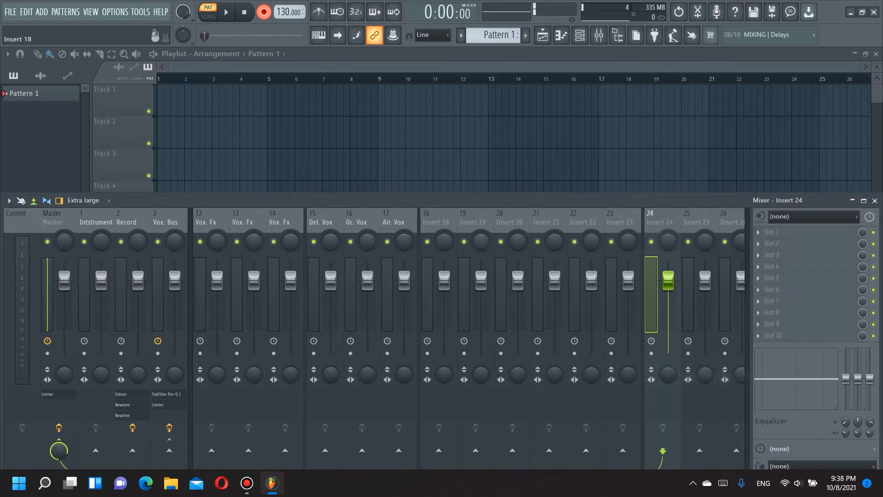
# - Select the whole Insert 18 to 23 group and dock it to the right side of the mixer
pyautogui.click(437, 222)
pyautogui.rightClick(437, 222)
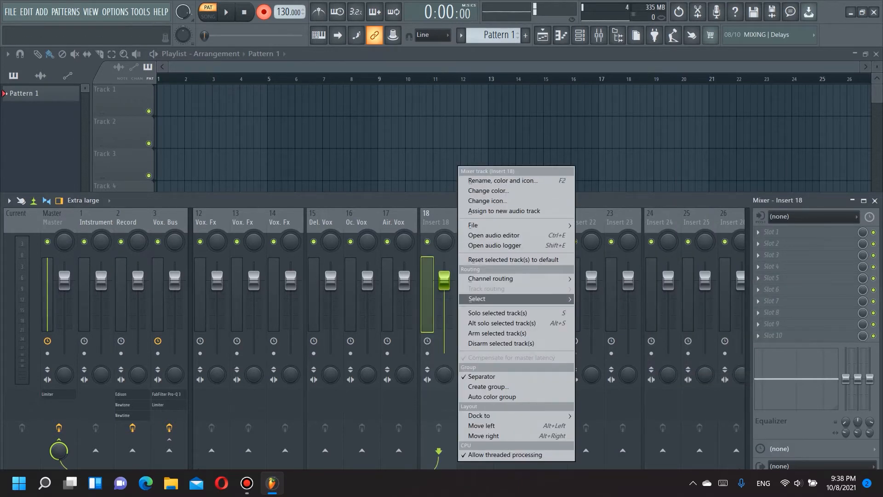
pyautogui.moveTo(507, 298)
pyautogui.click(621, 323)
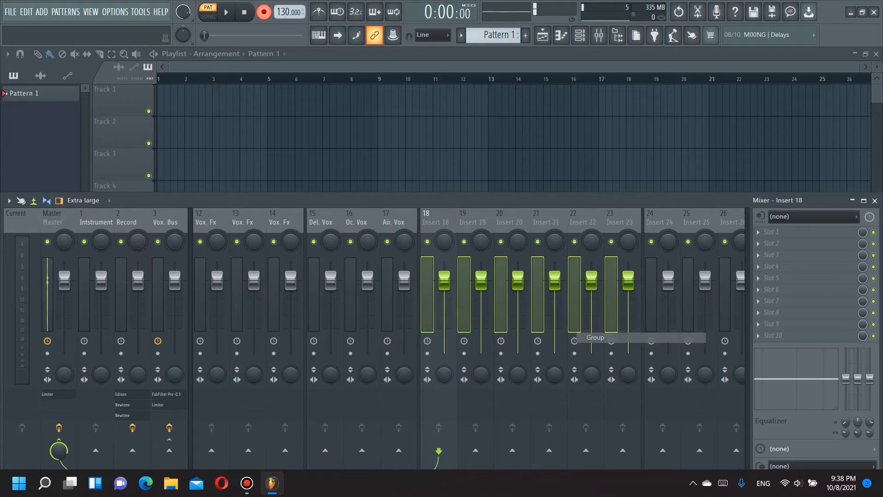
pyautogui.rightClick(458, 221)
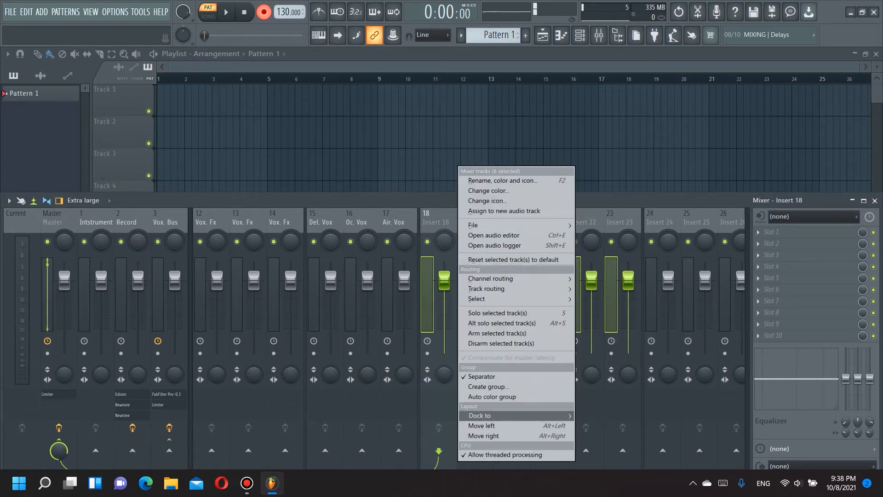
pyautogui.moveTo(474, 415)
pyautogui.click(593, 436)
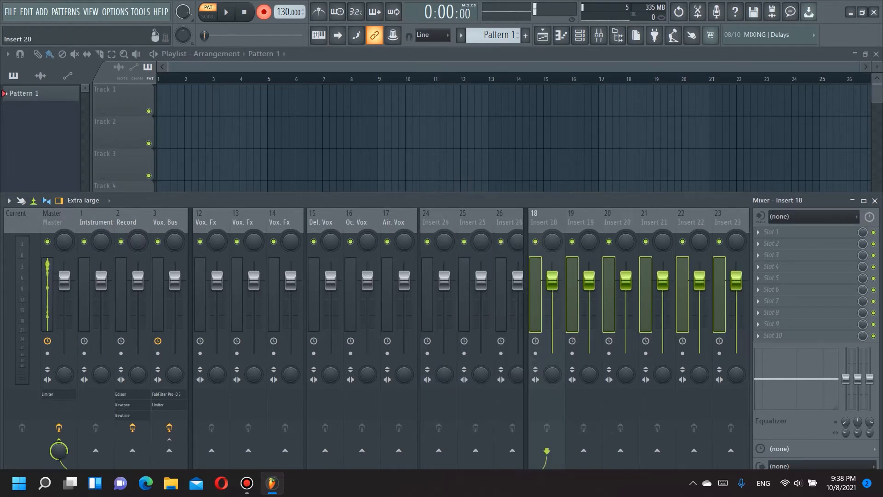
# - Add a separator at the Insert 21 track to split the docked tracks into two three-track groups
pyautogui.click(576, 221)
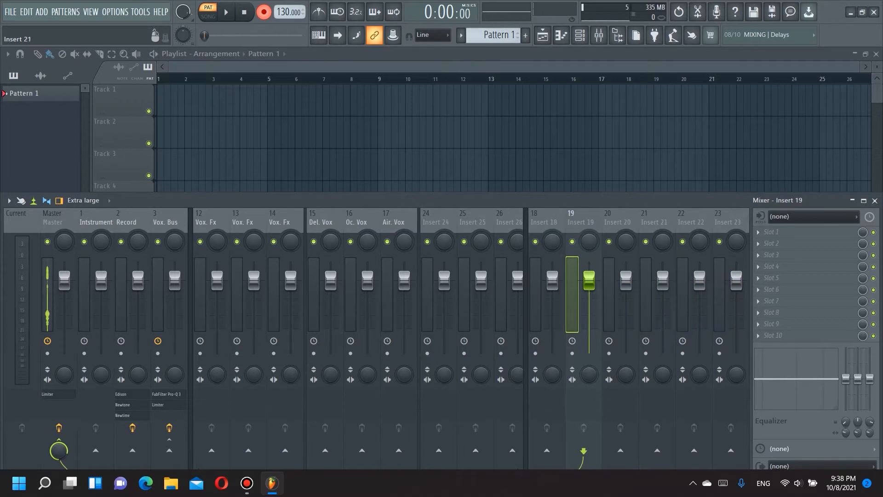
pyautogui.rightClick(658, 221)
pyautogui.press('Escape')
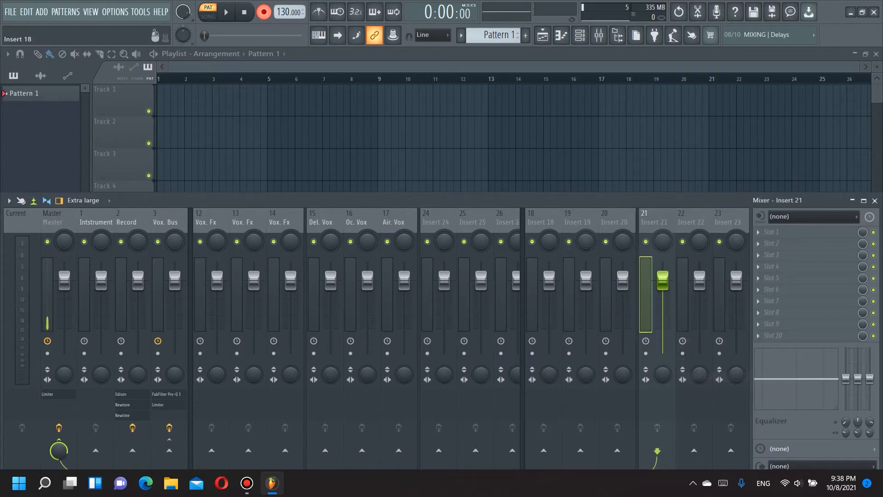
# - Select the Insert 18 to 20 group, route its tracks to Insert 18 only, and check the routing
pyautogui.click(540, 221)
pyautogui.rightClick(541, 220)
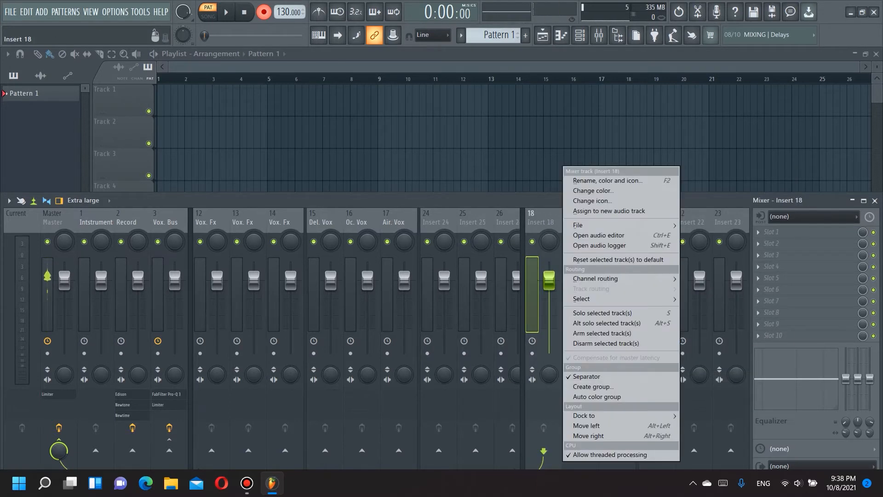
pyautogui.moveTo(598, 299)
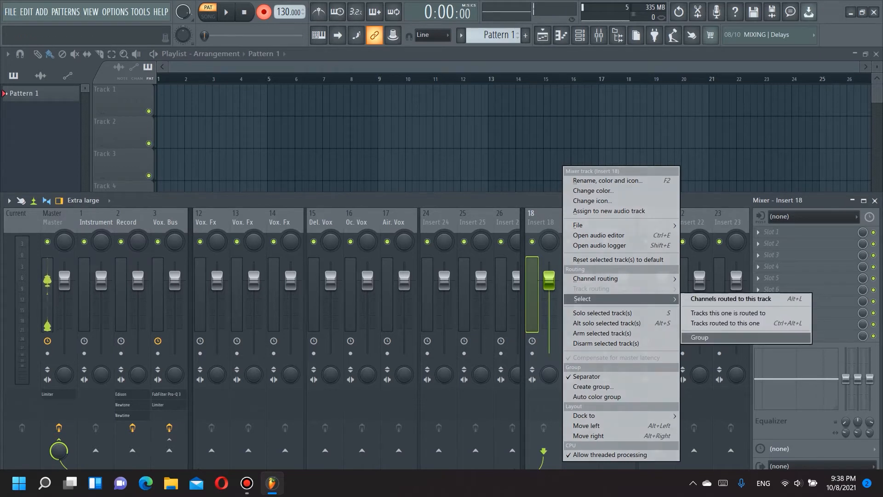
pyautogui.click(702, 338)
pyautogui.rightClick(541, 221)
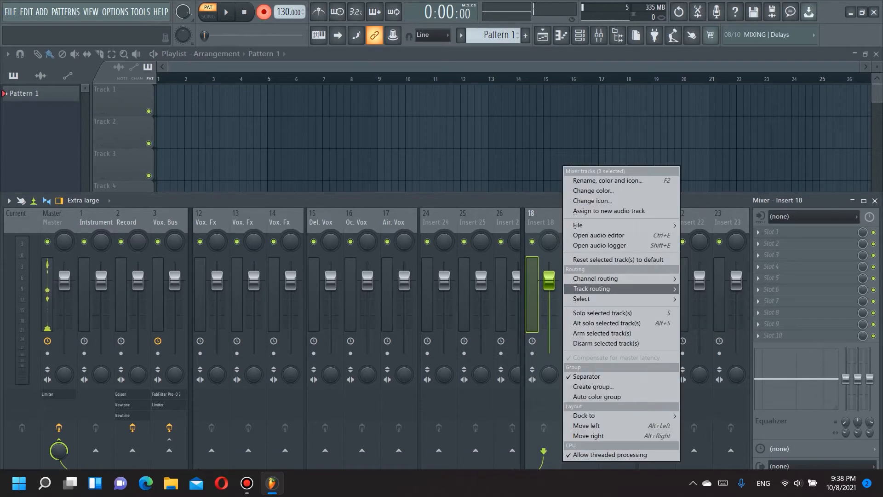
pyautogui.moveTo(599, 289)
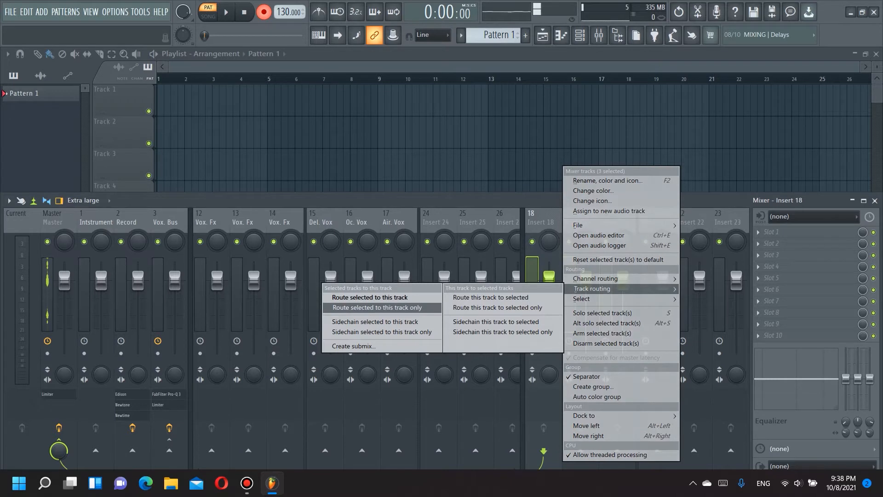
pyautogui.click(377, 307)
pyautogui.press('Right')
pyautogui.press('Right')
pyautogui.press('Left')
pyautogui.press('Right')
pyautogui.press('Left')
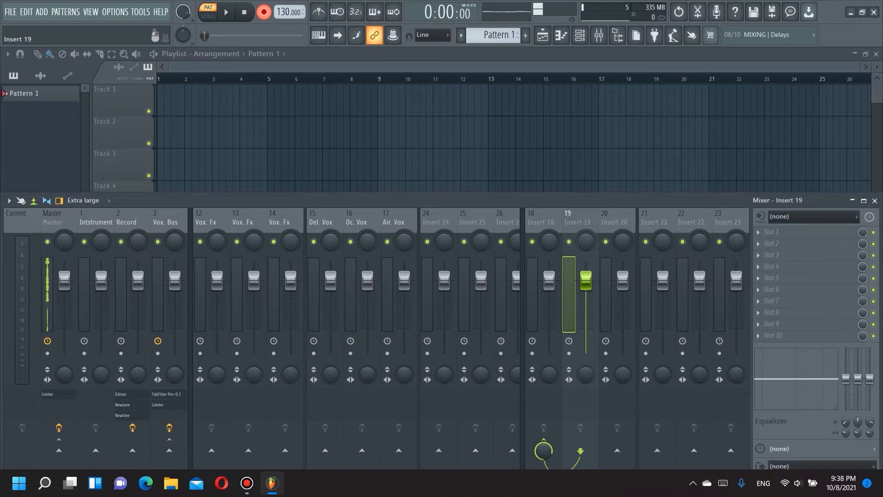
# - Rename the Insert 18 track as Re. Bus
pyautogui.press('Left')
pyautogui.press('F2')
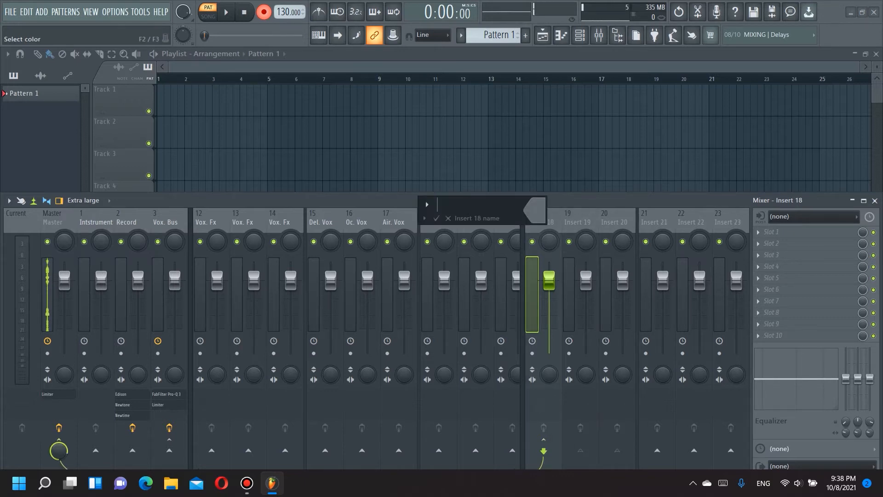
pyautogui.write('Re. Bus')
pyautogui.press('Return')
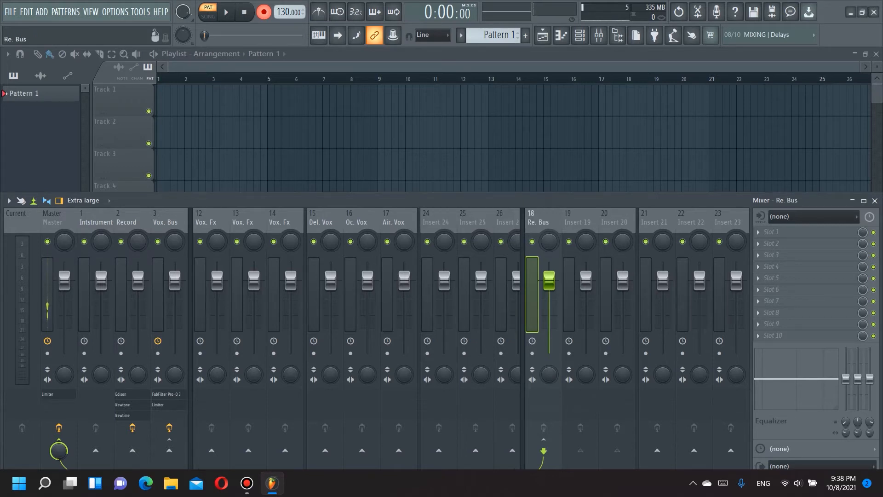
# - Rename the Insert 19 track as Plate
pyautogui.click(577, 217)
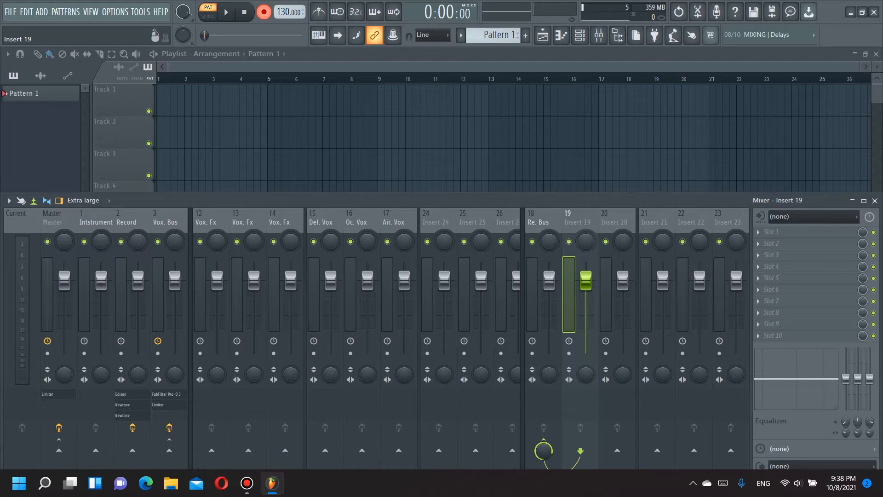
pyautogui.press('F2')
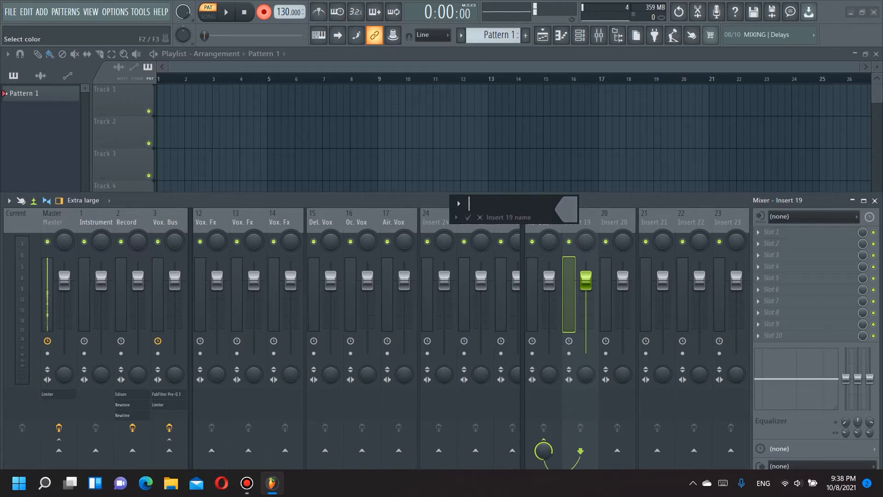
pyautogui.write('Plate')
pyautogui.press('Return')
# - Rename the Insert 20 track as Hall
pyautogui.press('Right')
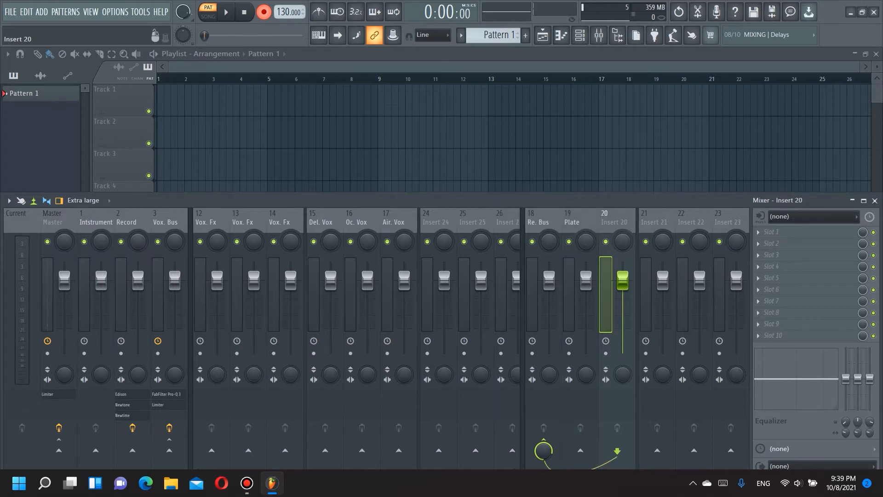
pyautogui.press('F2')
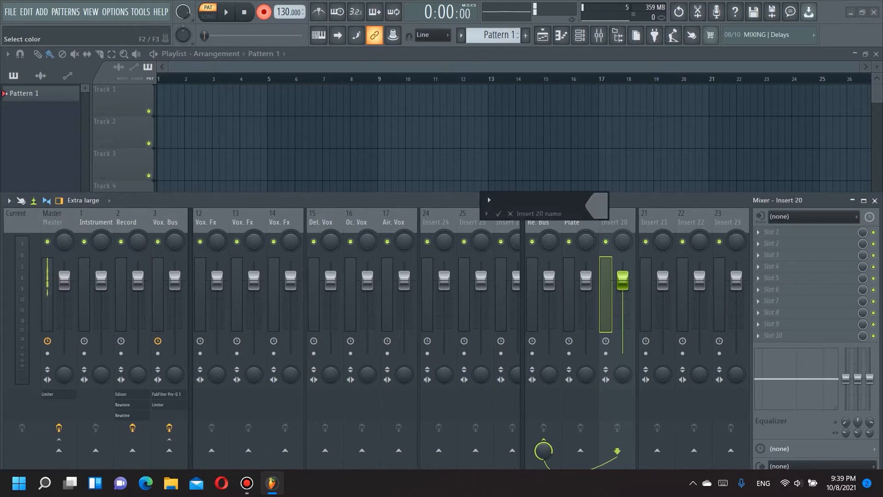
pyautogui.write('Hall')
pyautogui.press('Return')
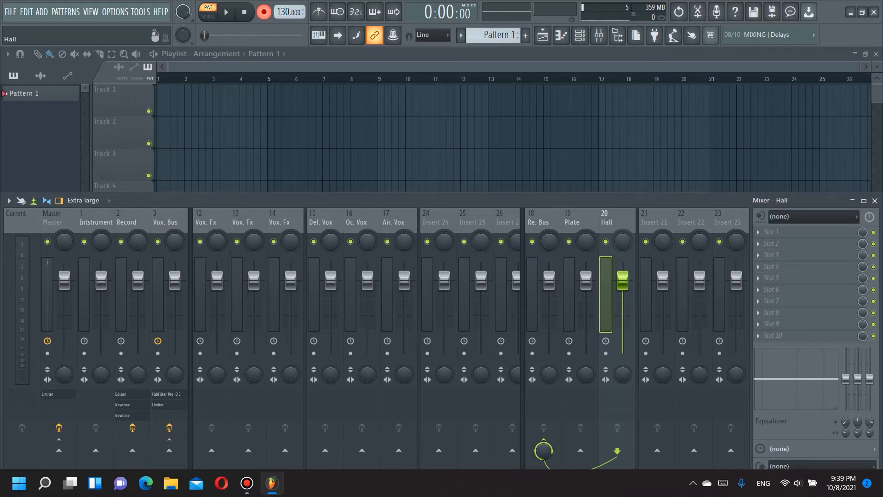
# - Select the Insert 21 to 23 group and route its tracks to Insert 21 only
pyautogui.click(653, 220)
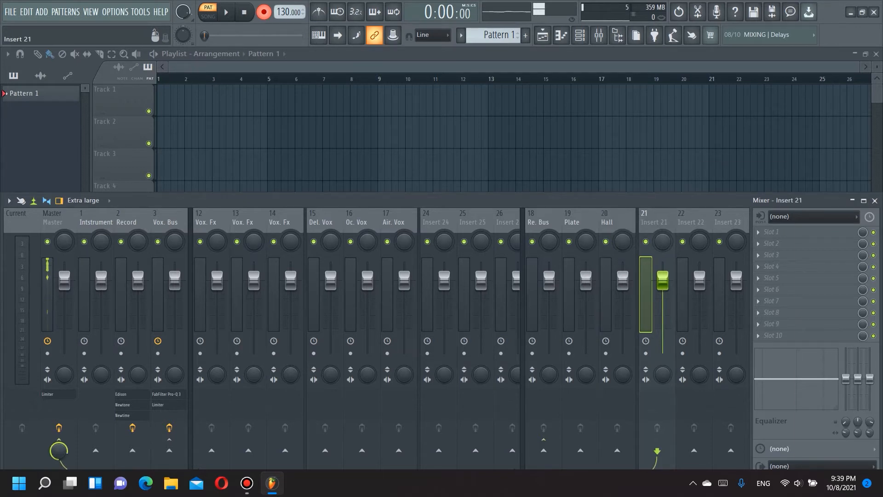
pyautogui.rightClick(675, 221)
pyautogui.moveTo(734, 299)
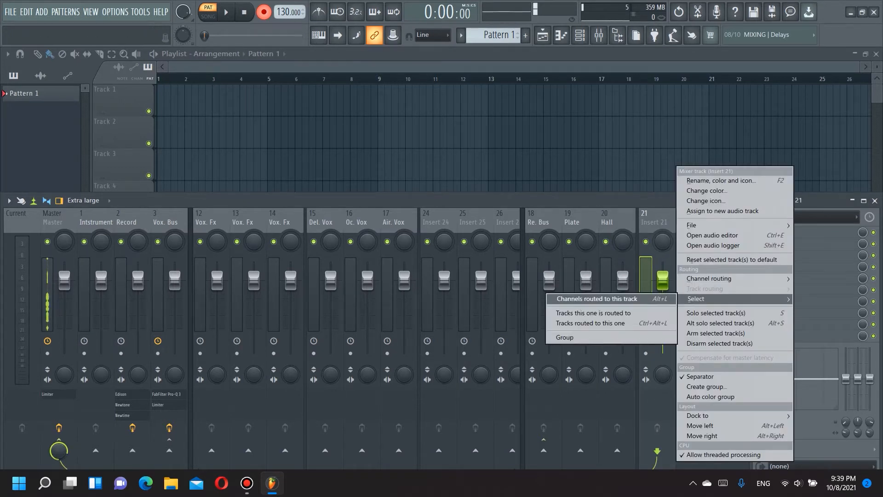
pyautogui.click(598, 299)
pyautogui.rightClick(676, 221)
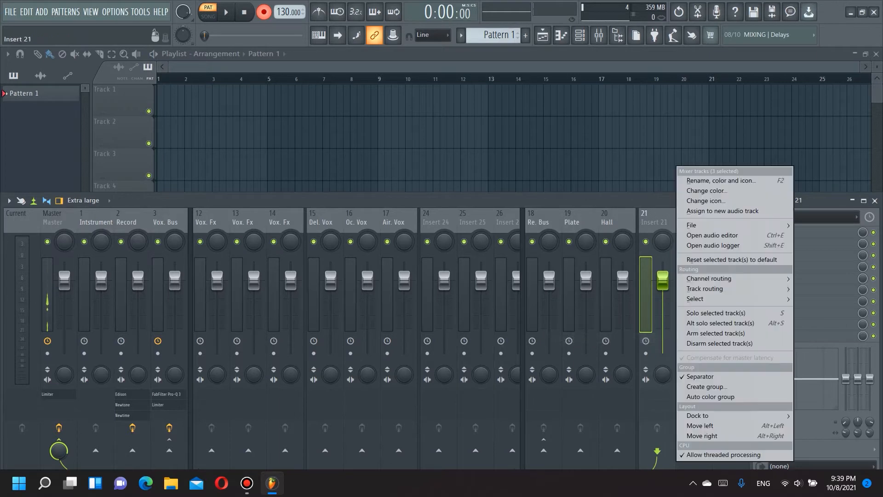
pyautogui.moveTo(708, 289)
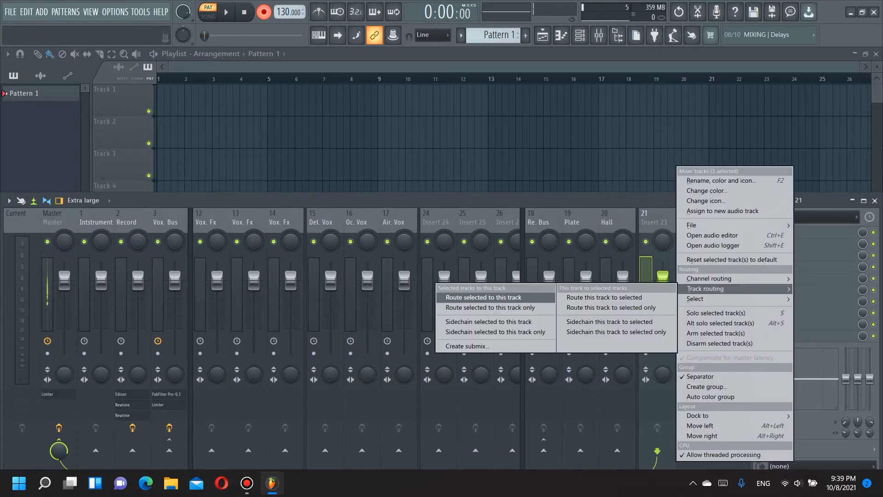
pyautogui.click(490, 308)
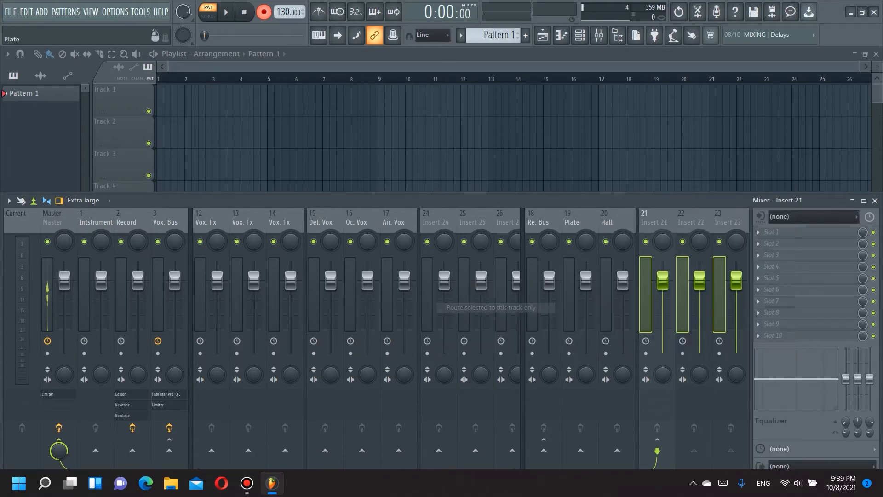
pyautogui.rightClick(679, 221)
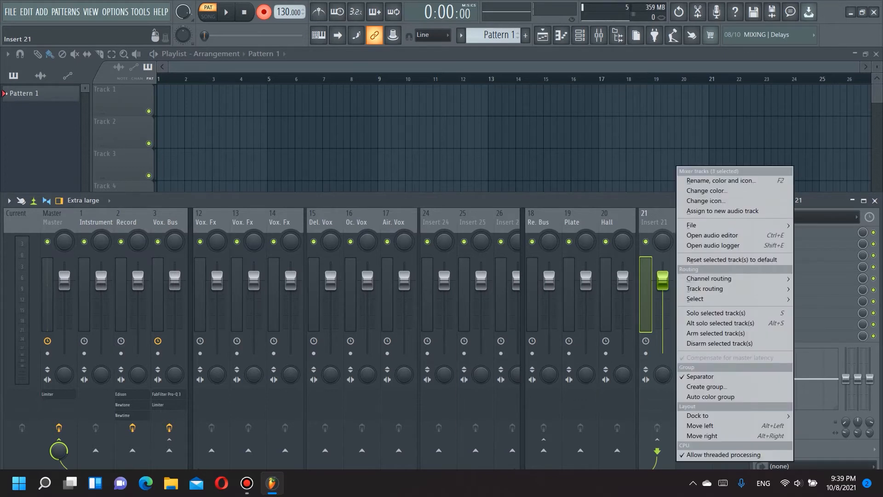
pyautogui.press('Escape')
pyautogui.press('Left')
pyautogui.press('Right')
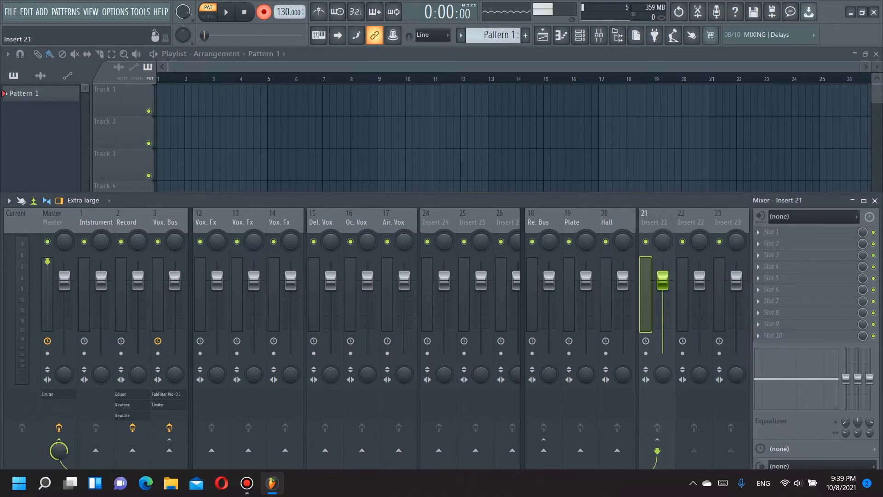
# - Rename the Insert 21 track as Del. Bus
pyautogui.press('F2')
pyautogui.write('Del.')
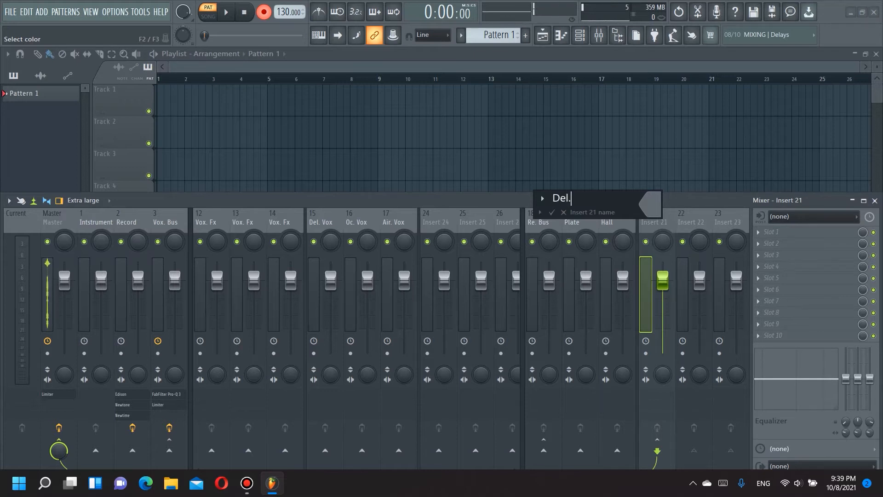
pyautogui.write(' Bus')
pyautogui.press('Return')
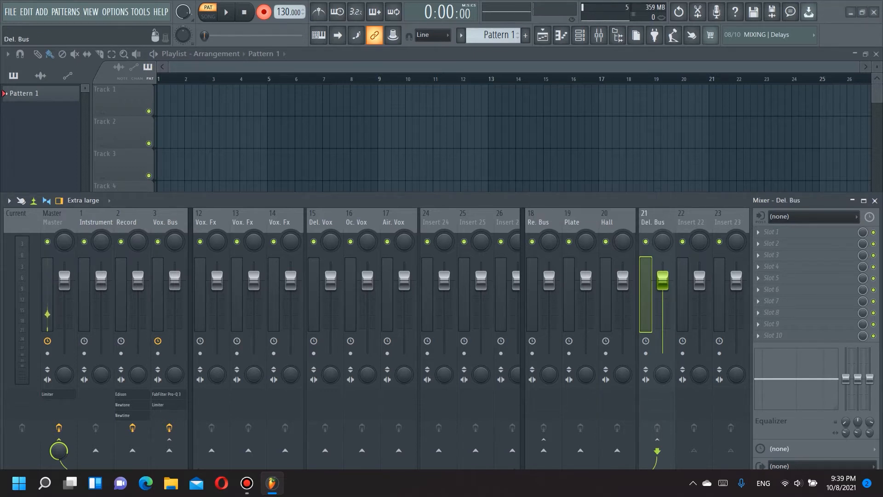
# - Rename the Insert 22 track as Del 1/2
pyautogui.click(691, 222)
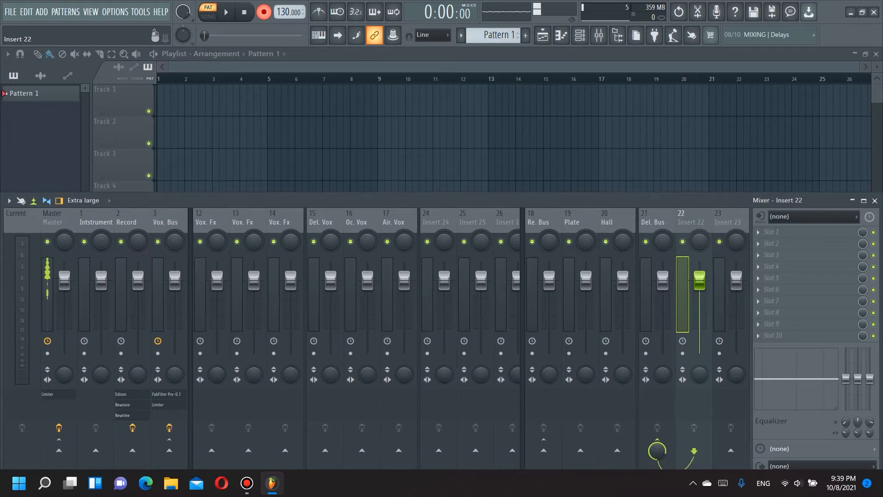
pyautogui.press('F2')
pyautogui.write('De')
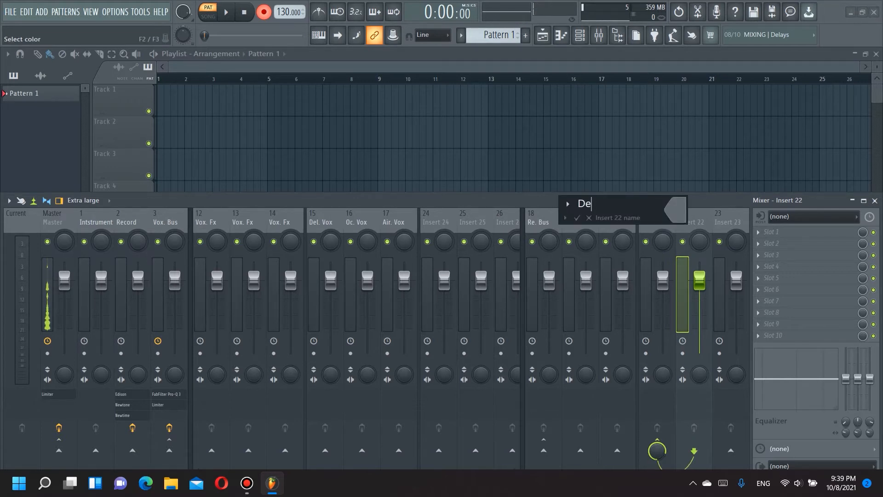
pyautogui.write('l 1/2')
pyautogui.press('Return')
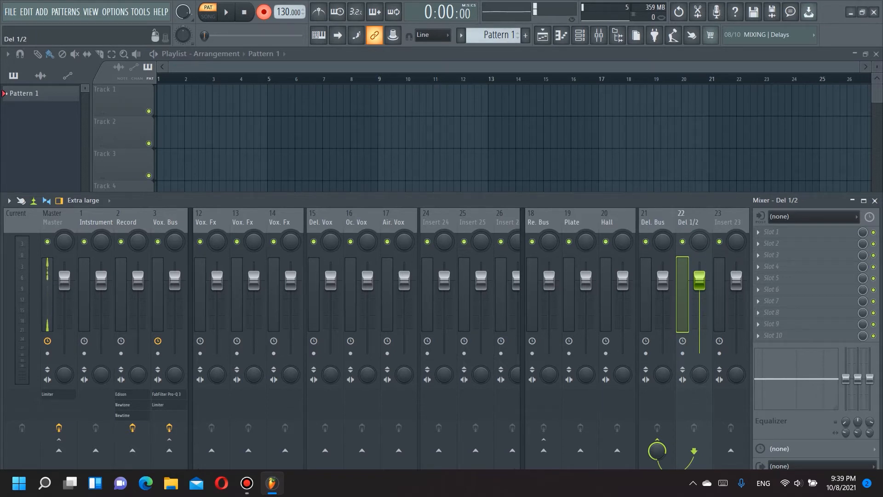
# - Rename the Insert 23 track as Del. 1/4
pyautogui.click(728, 223)
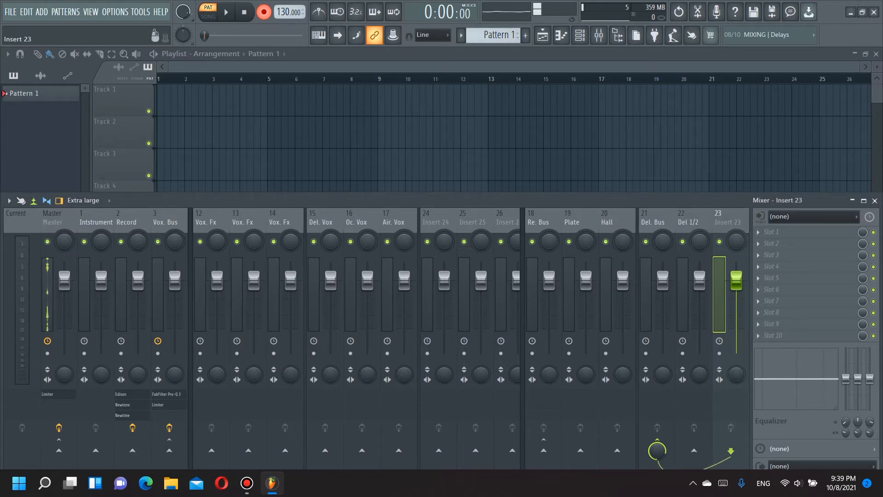
pyautogui.press('F2')
pyautogui.write('Del')
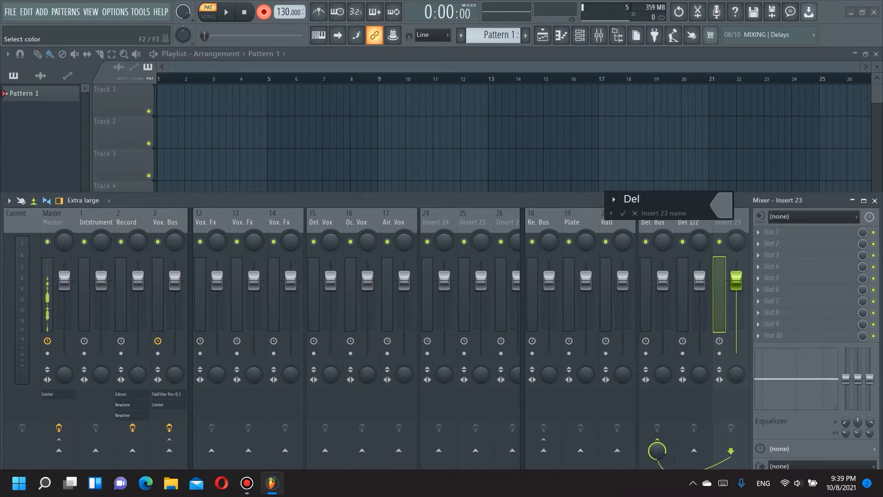
pyautogui.write('. 1/4')
pyautogui.press('Return')
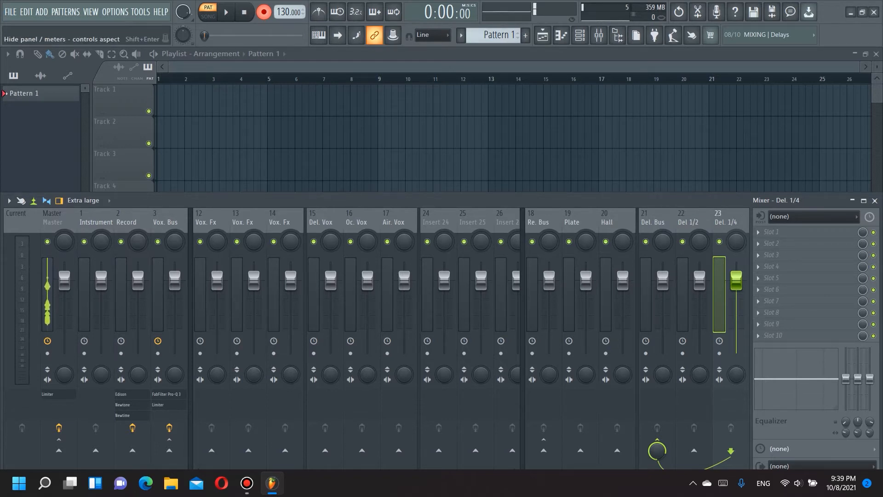
pyautogui.click(523, 300)
pyautogui.scroll(3, 324, 299)
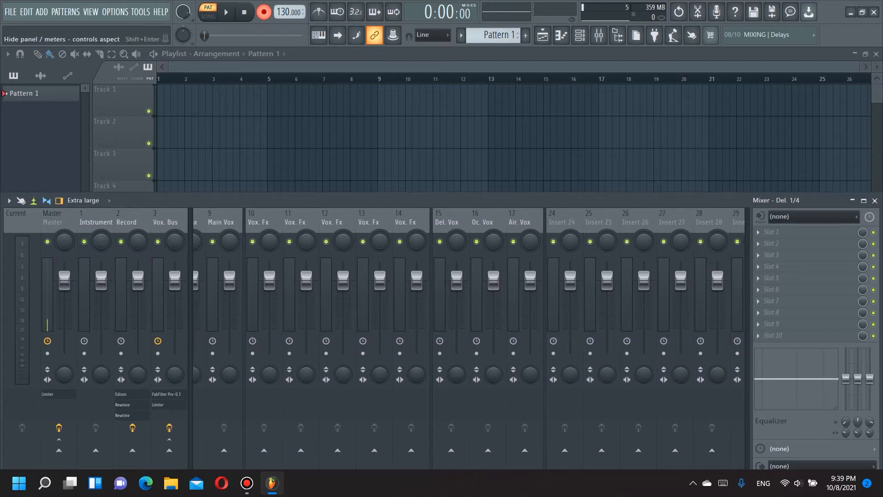
pyautogui.press('Left')
pyautogui.press('Left')
pyautogui.press('Left')
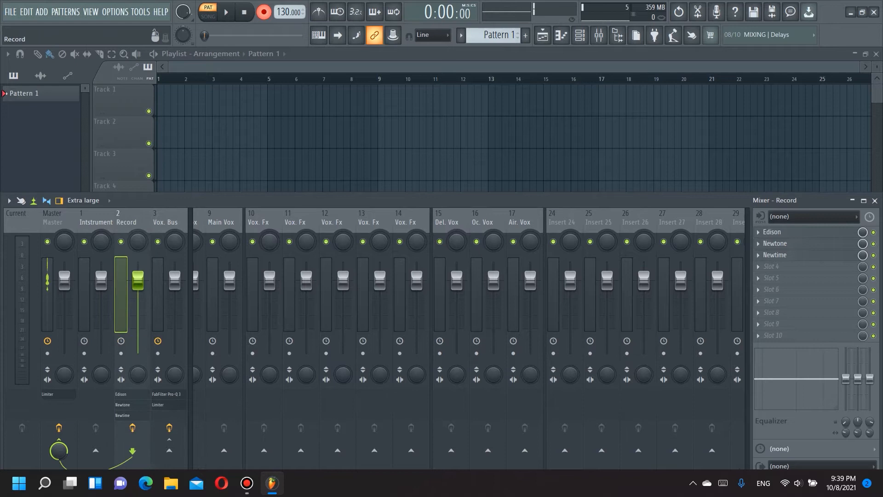
pyautogui.scroll(5, 375, 338)
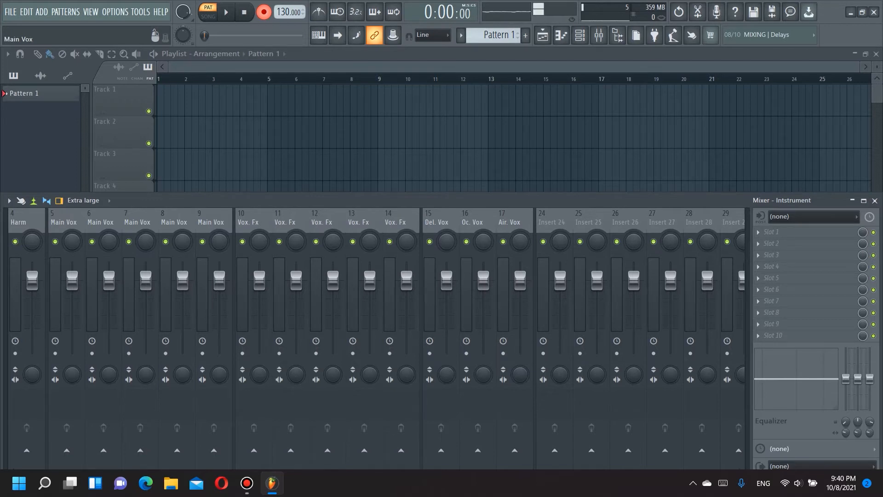
pyautogui.hscroll(-5, 22, 428)
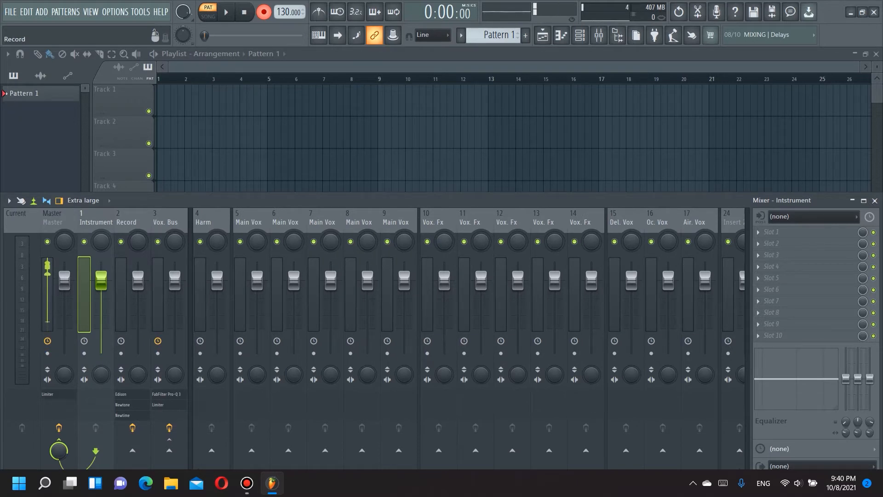
# - Turn off the lock to safe colors and set the Master track's color to black (#000000)
pyautogui.click(52, 222)
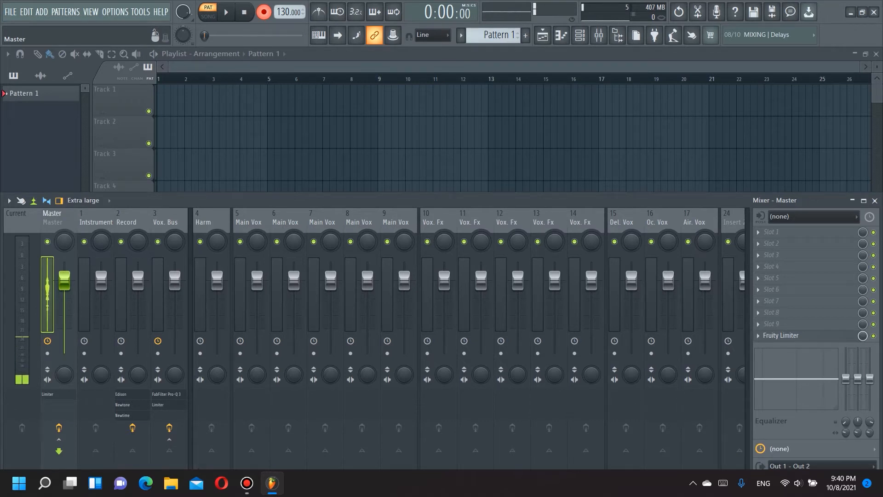
pyautogui.rightClick(74, 222)
pyautogui.moveTo(115, 299)
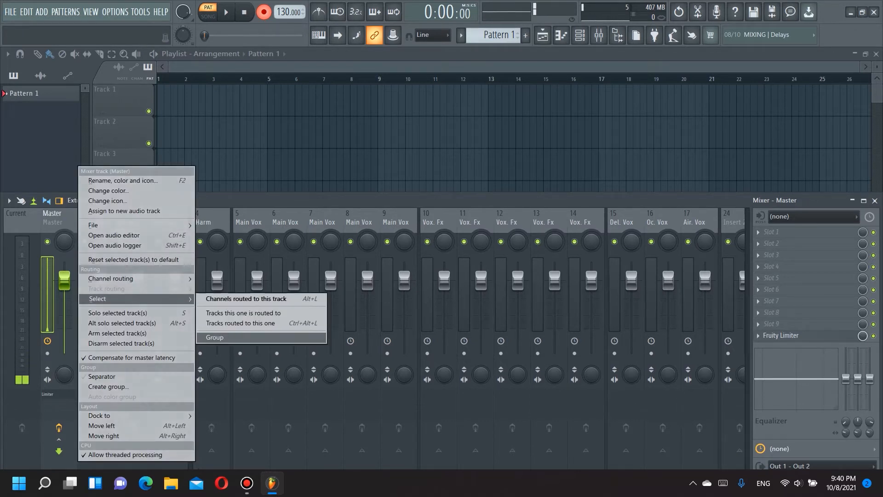
pyautogui.click(215, 337)
pyautogui.rightClick(59, 219)
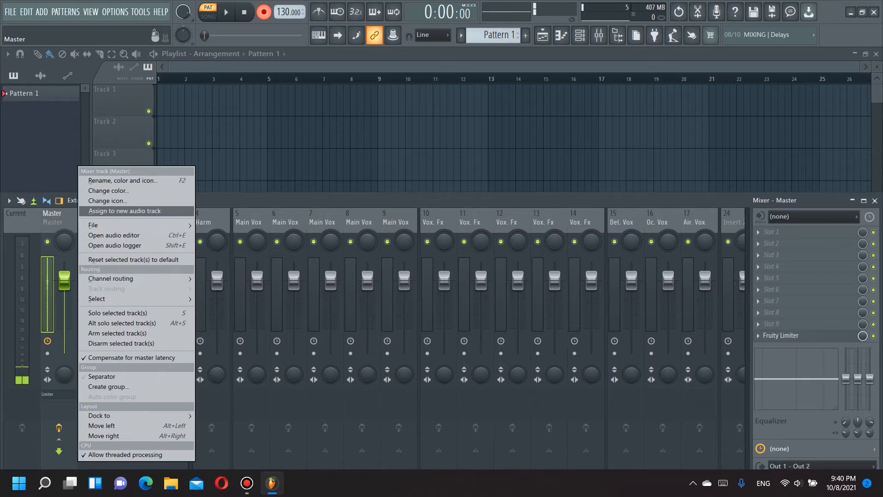
pyautogui.click(109, 191)
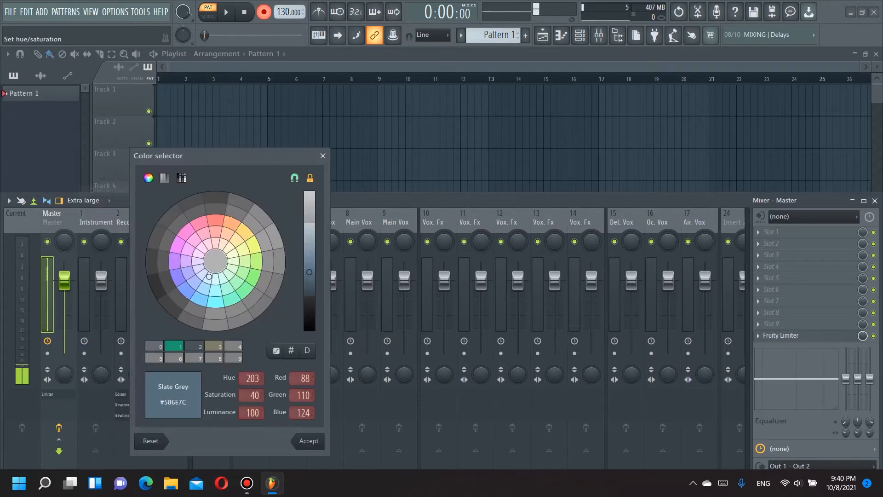
pyautogui.click(310, 178)
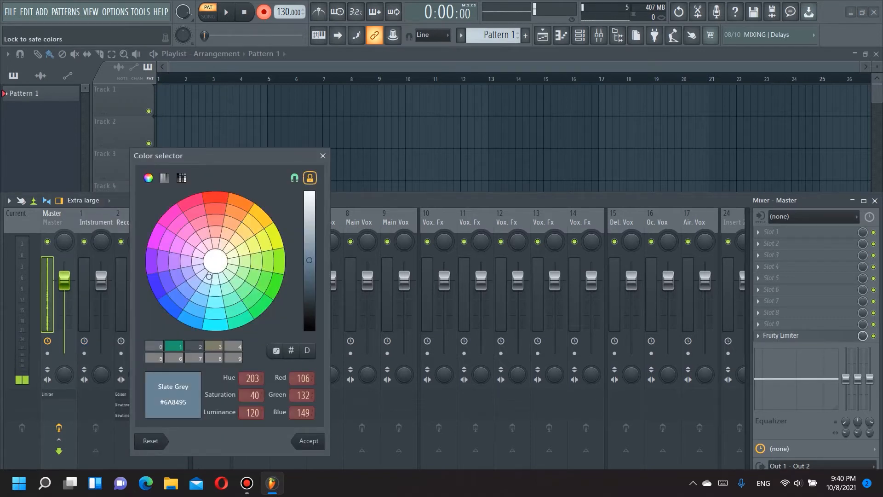
pyautogui.moveTo(309, 261); pyautogui.dragTo(310, 332)
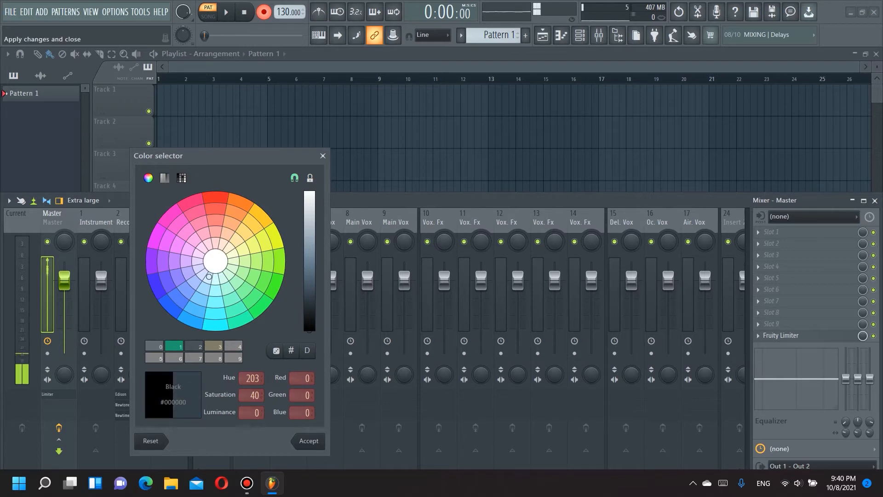
pyautogui.click(308, 441)
# - Set the Current track's color to black (#000000) to match the Master track
pyautogui.rightClick(52, 216)
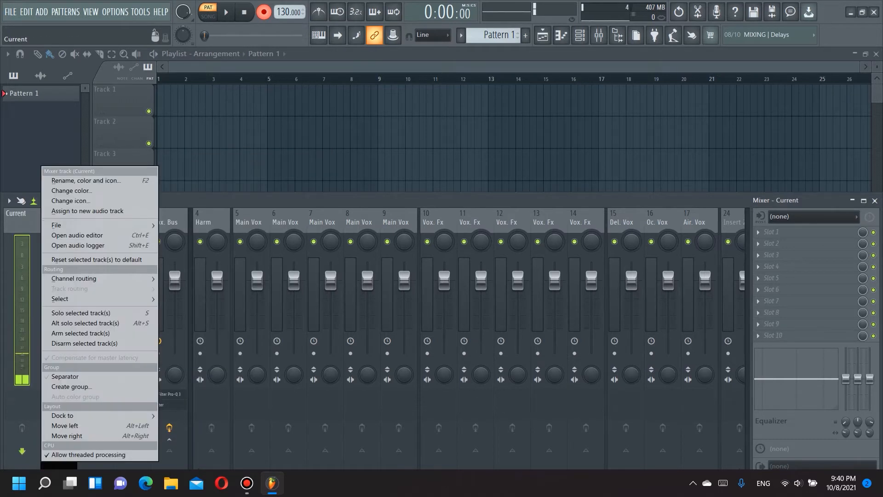
pyautogui.click(71, 190)
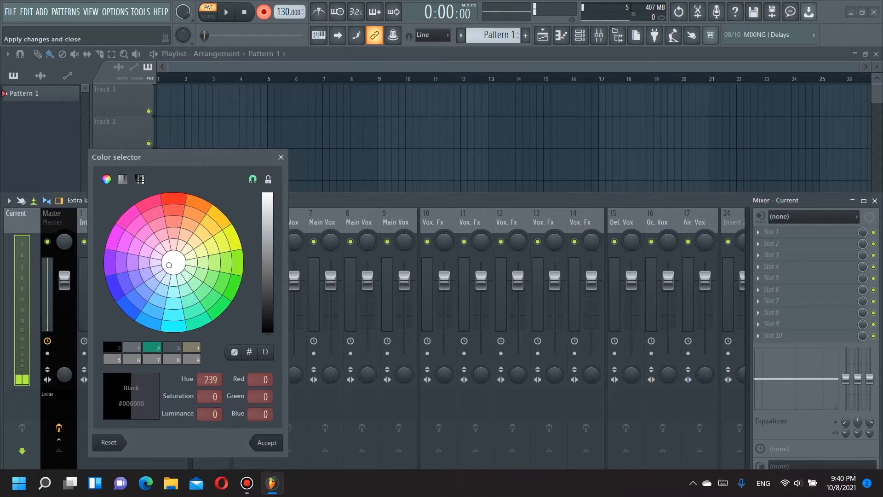
pyautogui.click(266, 442)
# - Set the Intstrument track's color to white (#FFFFFF) with luminance 240
pyautogui.click(95, 295)
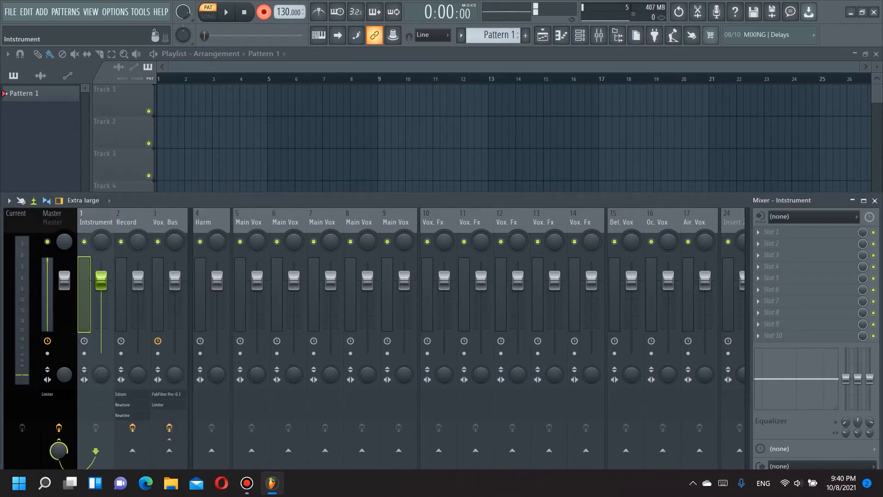
pyautogui.click(121, 294)
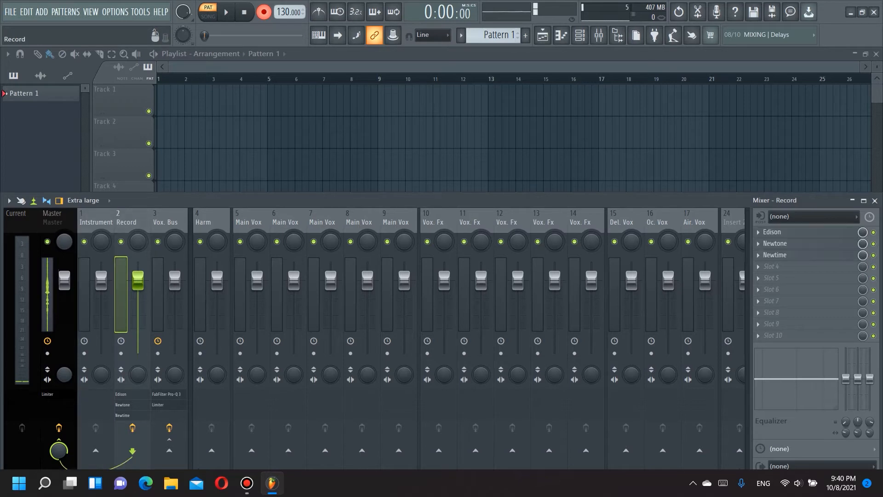
pyautogui.click(95, 219)
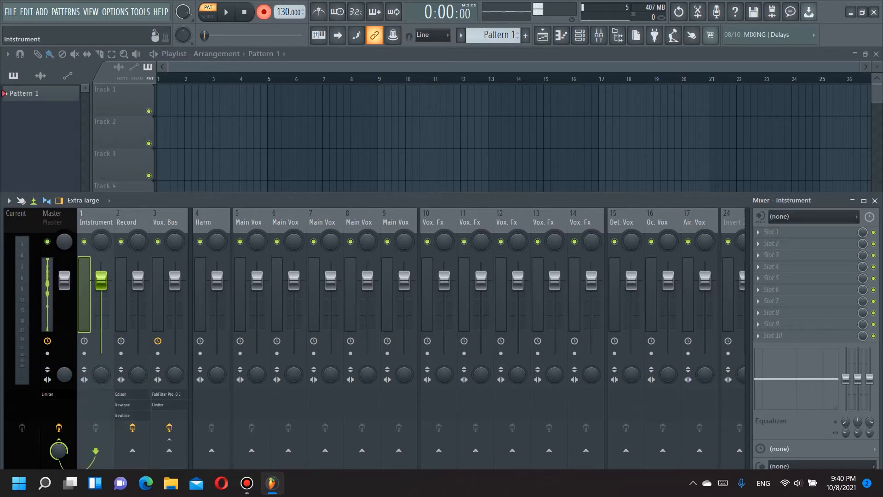
pyautogui.rightClick(95, 218)
pyautogui.click(148, 191)
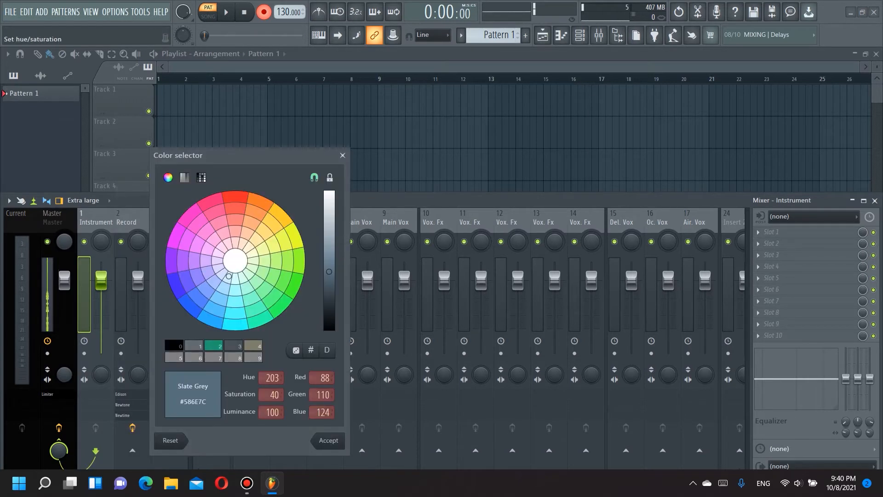
pyautogui.click(329, 192)
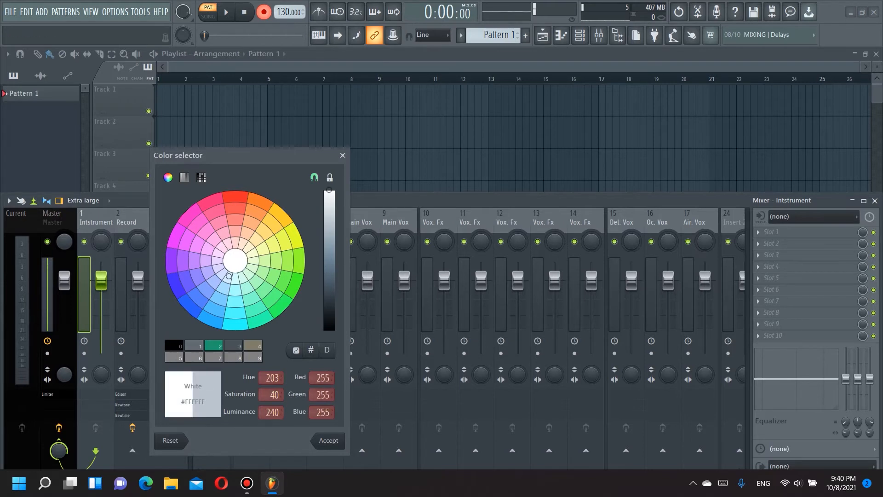
pyautogui.click(329, 440)
# - Apply the previously used white to the Record track
pyautogui.rightClick(147, 220)
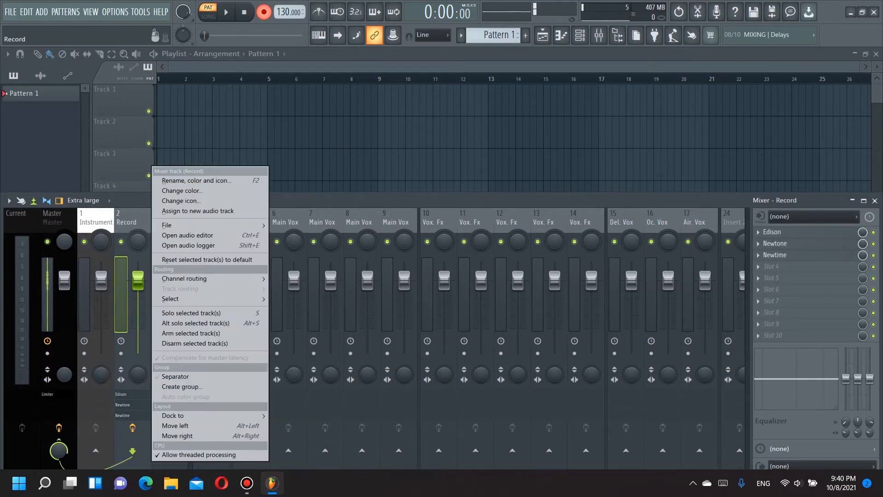
pyautogui.click(182, 190)
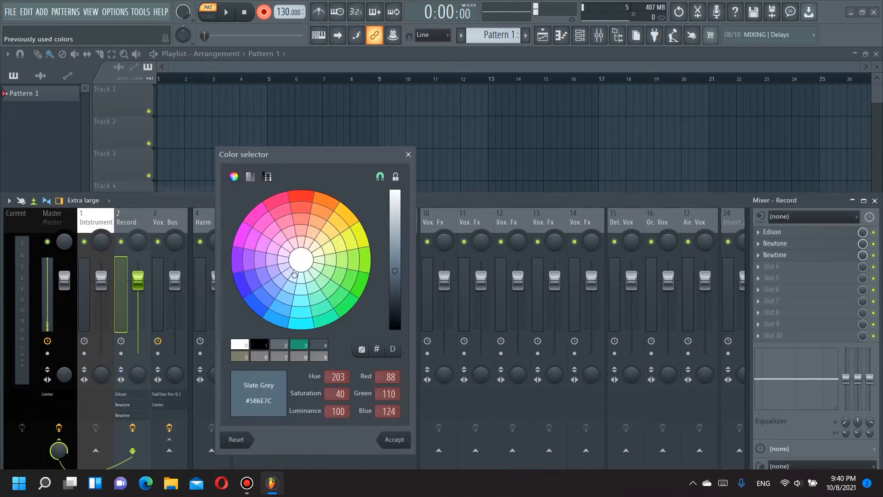
pyautogui.click(240, 344)
pyautogui.click(394, 439)
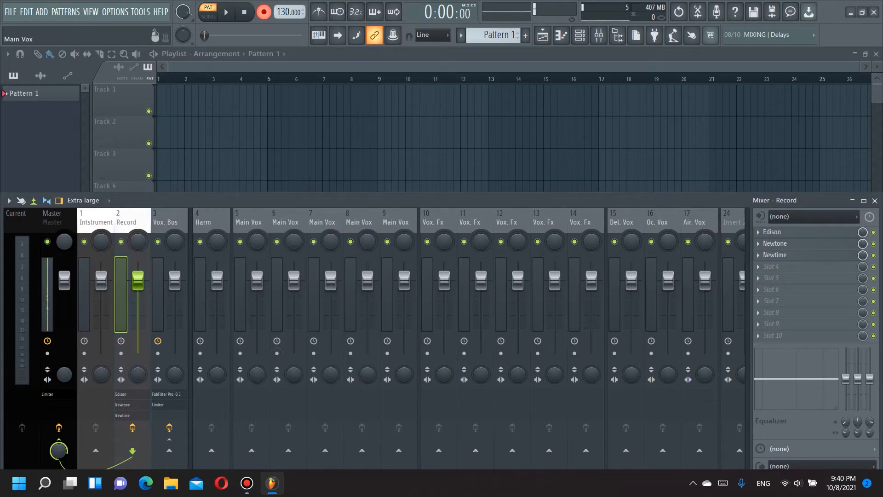
# - Set the Vox. Bus track's color to the red Fire brick (#C21612)
pyautogui.click(168, 221)
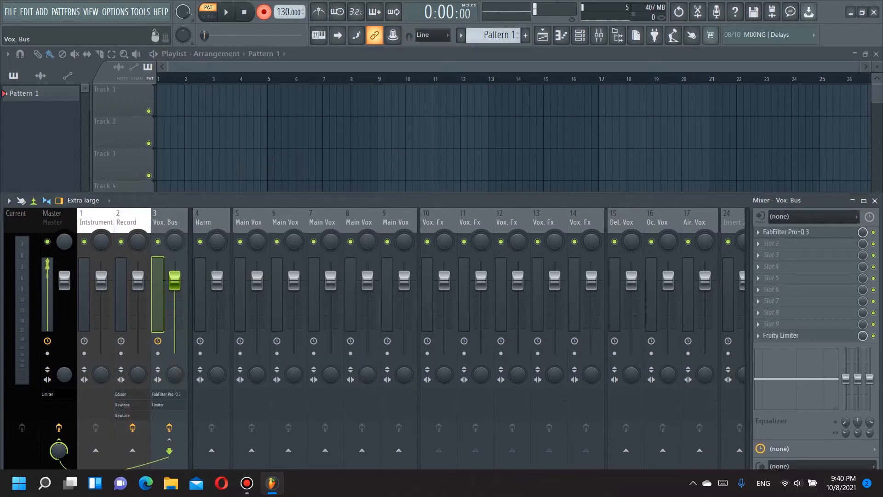
pyautogui.rightClick(184, 222)
pyautogui.click(211, 191)
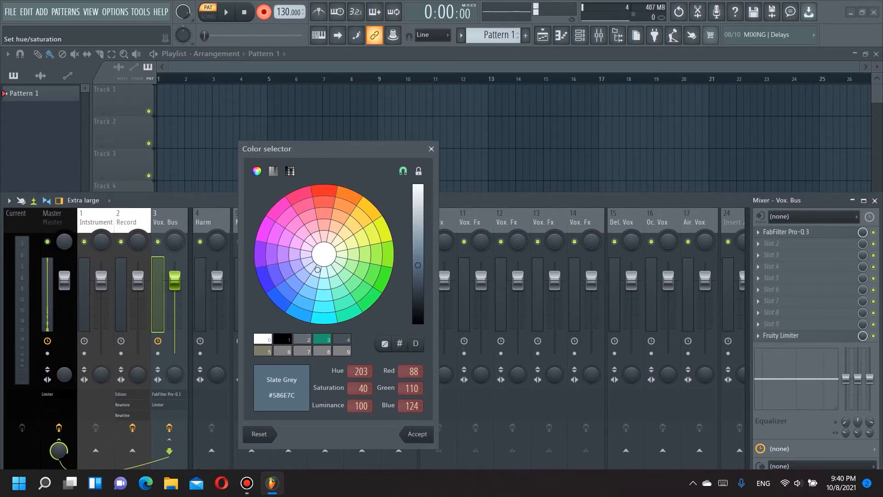
pyautogui.click(325, 191)
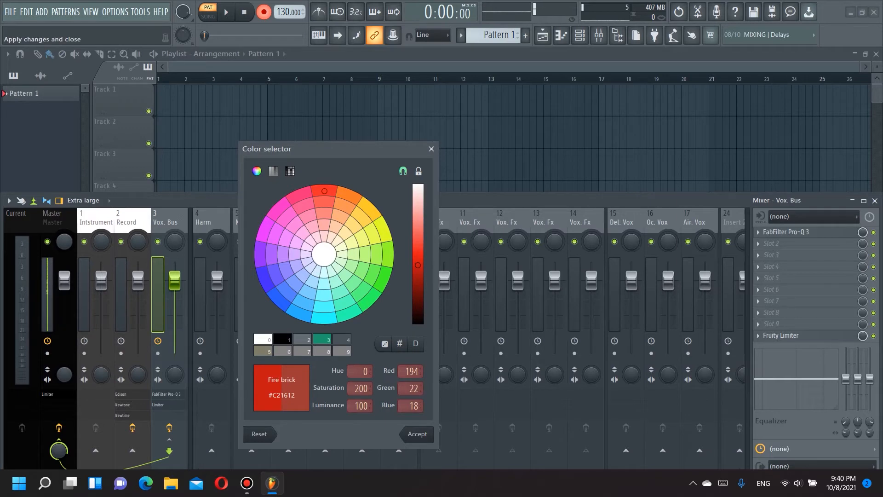
pyautogui.click(418, 434)
# - Set the Harm track's color to the orange Coral (#C25812)
pyautogui.click(210, 221)
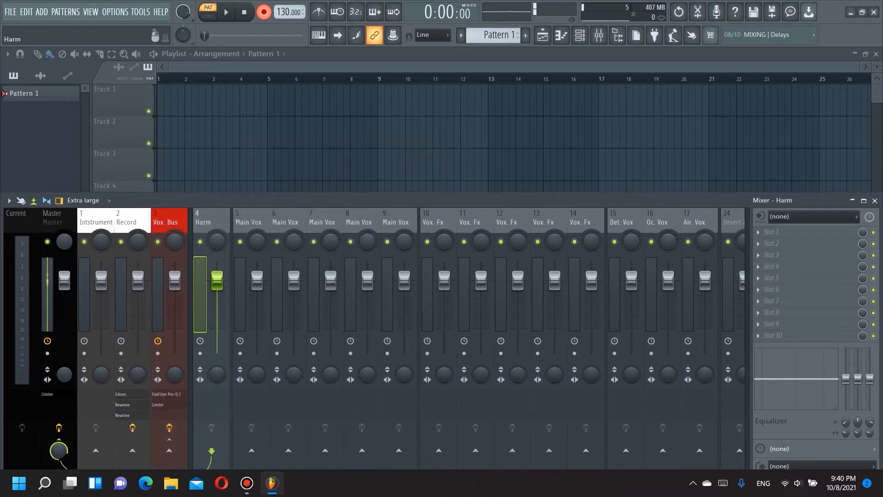
pyautogui.rightClick(228, 221)
pyautogui.click(258, 191)
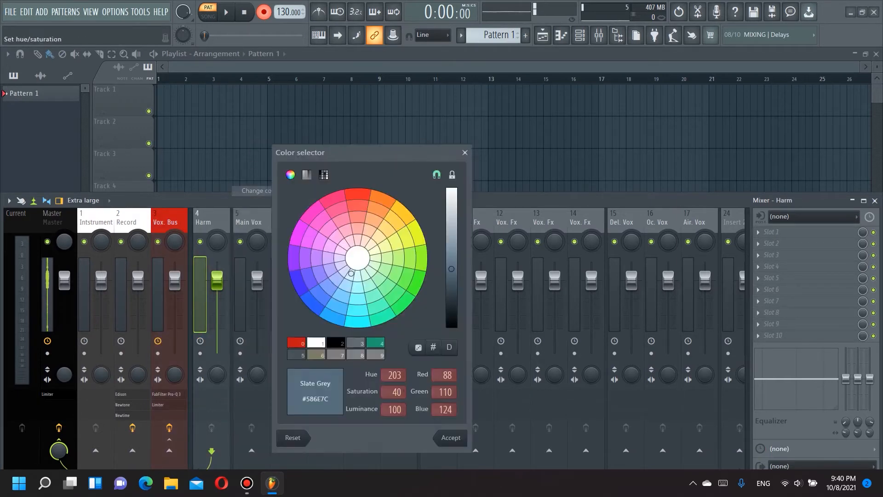
pyautogui.click(383, 199)
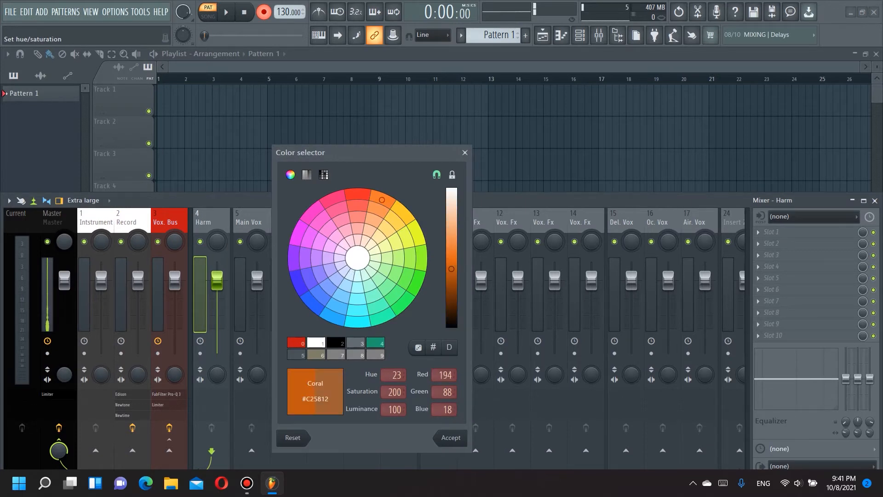
pyautogui.click(451, 438)
# - Select the whole group of five Main Vox tracks and set its color to Maroon (#750D0B) with luminance 60
pyautogui.click(249, 222)
pyautogui.rightClick(268, 221)
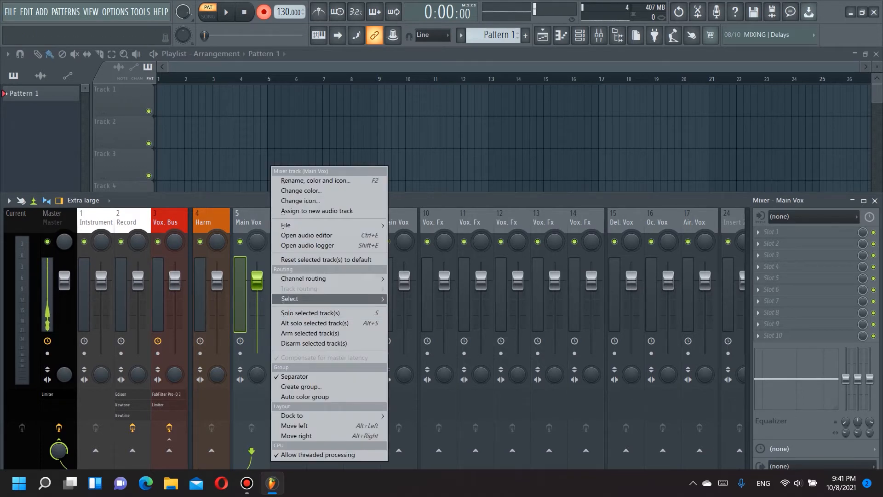
pyautogui.moveTo(322, 298)
pyautogui.click(409, 338)
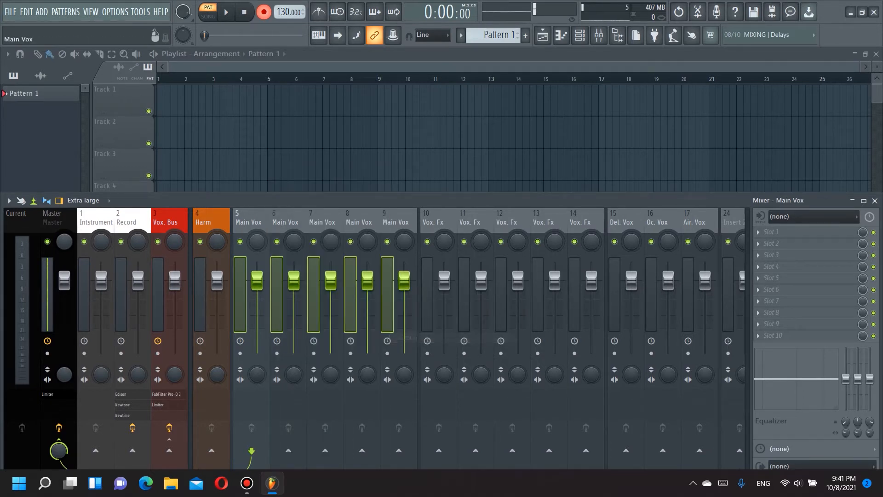
pyautogui.rightClick(255, 223)
pyautogui.click(302, 190)
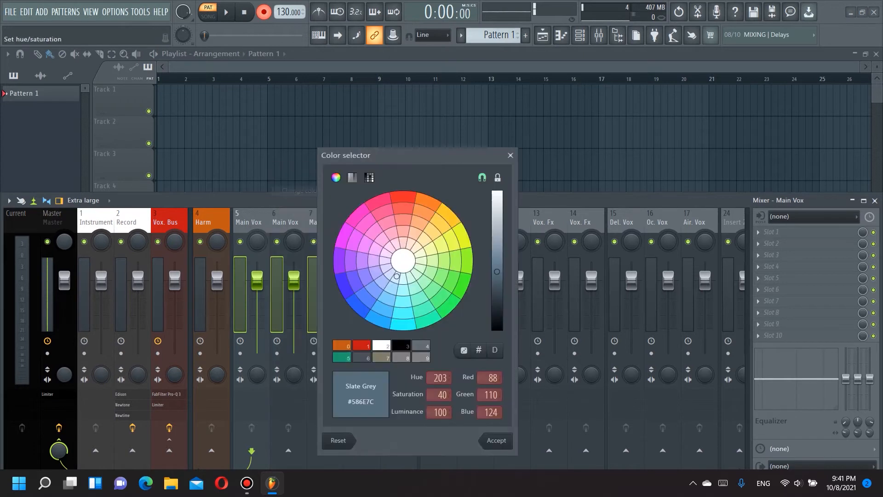
pyautogui.moveTo(497, 272); pyautogui.dragTo(497, 295)
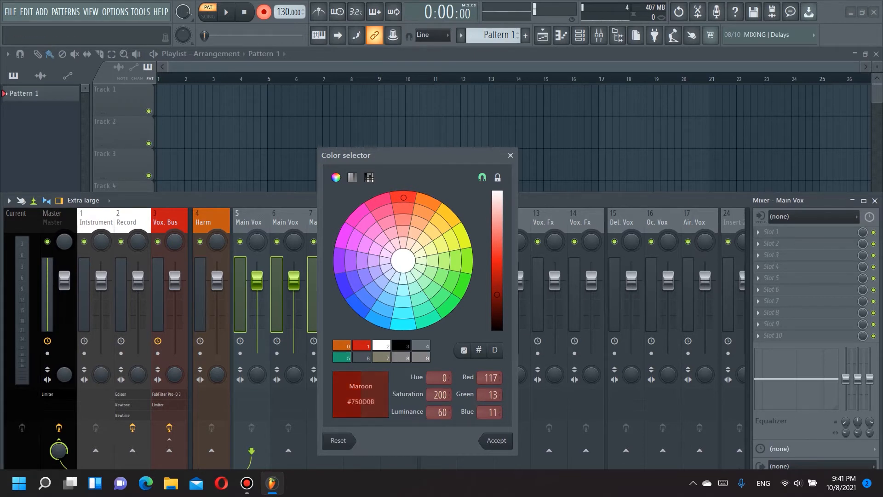
pyautogui.click(496, 440)
# - Select the whole group of five Vox. Fx tracks and set its color to Blue violet (#6E12C2)
pyautogui.click(433, 219)
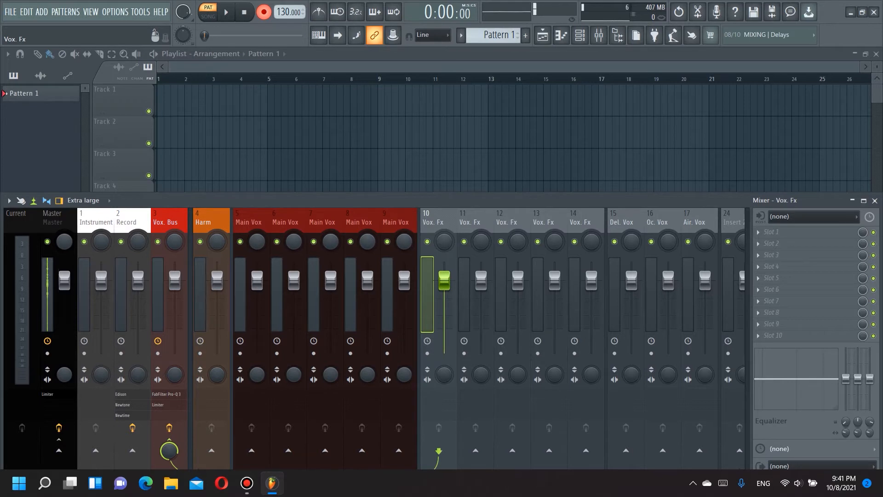
pyautogui.rightClick(458, 220)
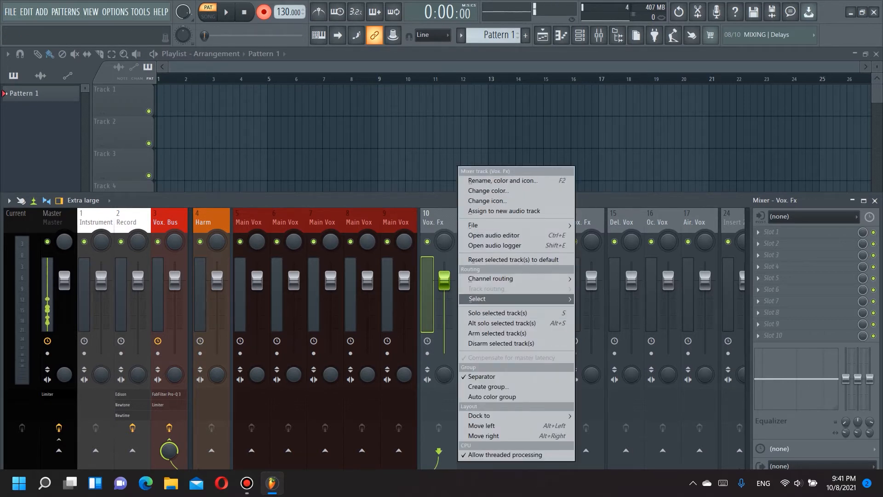
pyautogui.moveTo(479, 299)
pyautogui.click(595, 337)
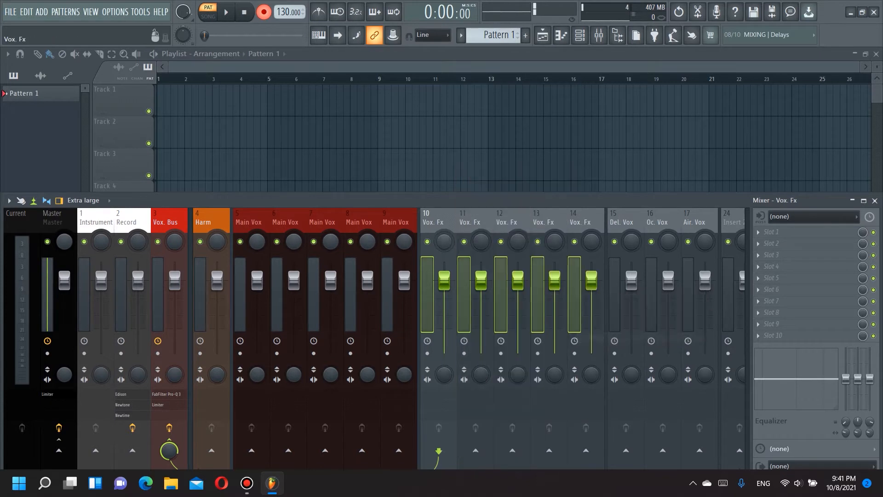
pyautogui.rightClick(458, 220)
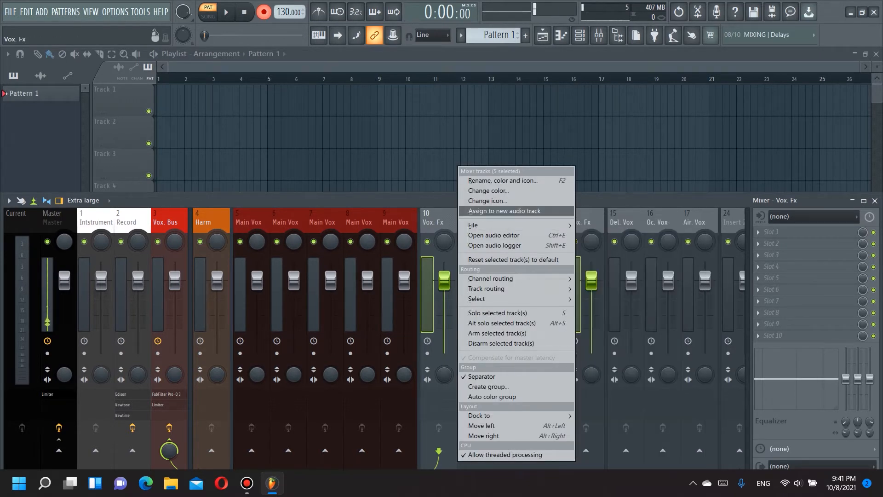
pyautogui.moveTo(552, 225)
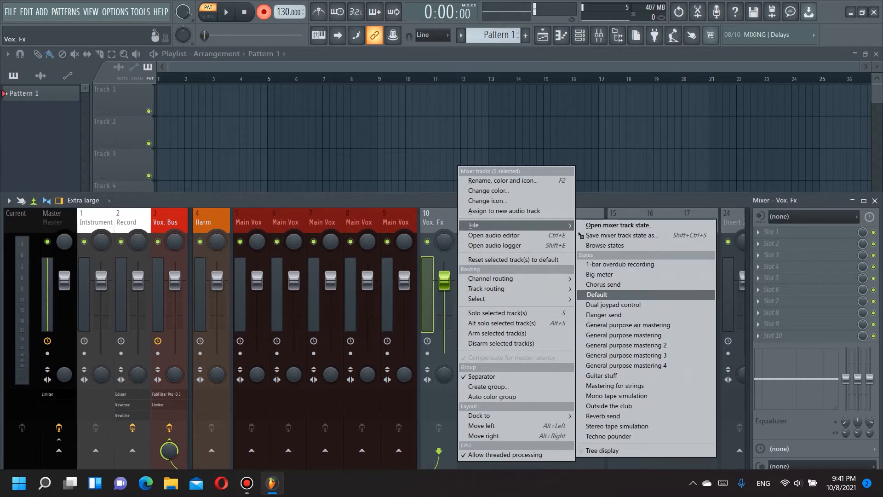
pyautogui.click(487, 190)
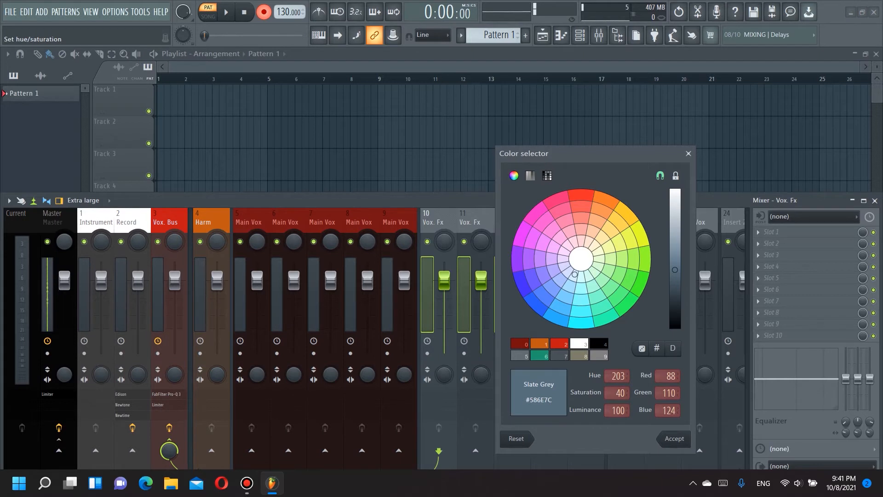
pyautogui.click(518, 258)
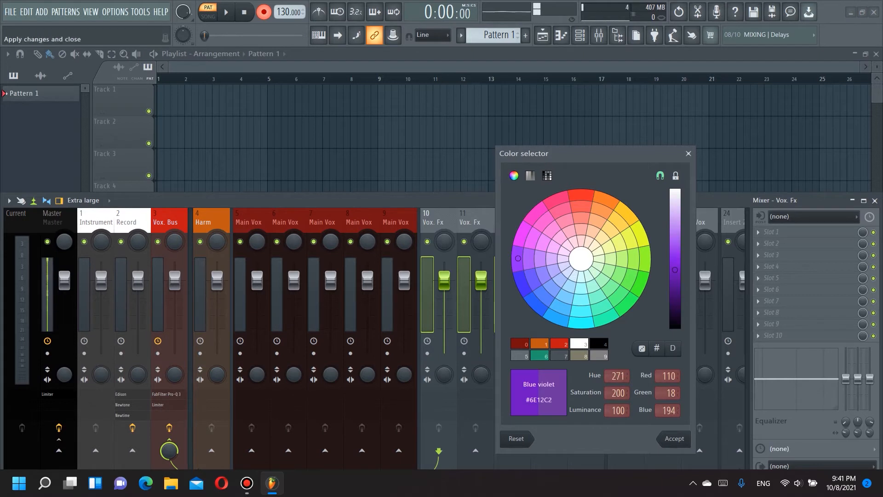
pyautogui.click(674, 438)
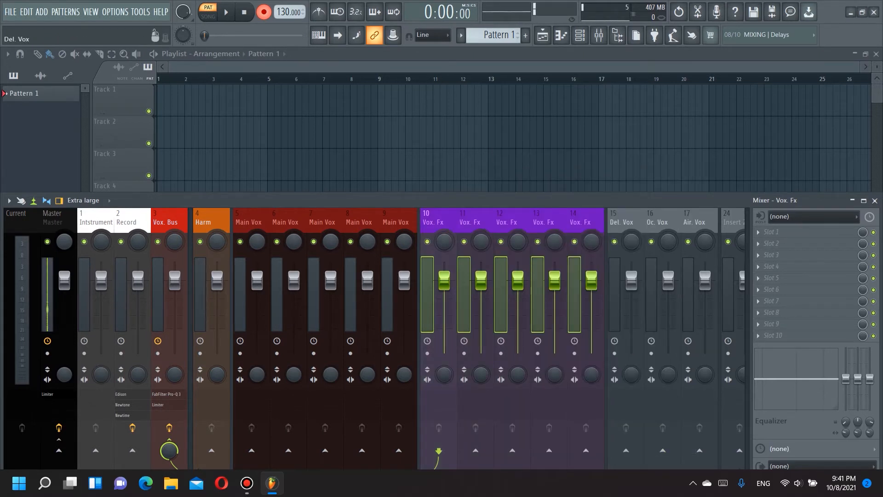
# - Select the whole track group containing Del. Vox, Oc. Vox and Air. Vox
pyautogui.click(626, 299)
pyautogui.scroll(-3, 626, 299)
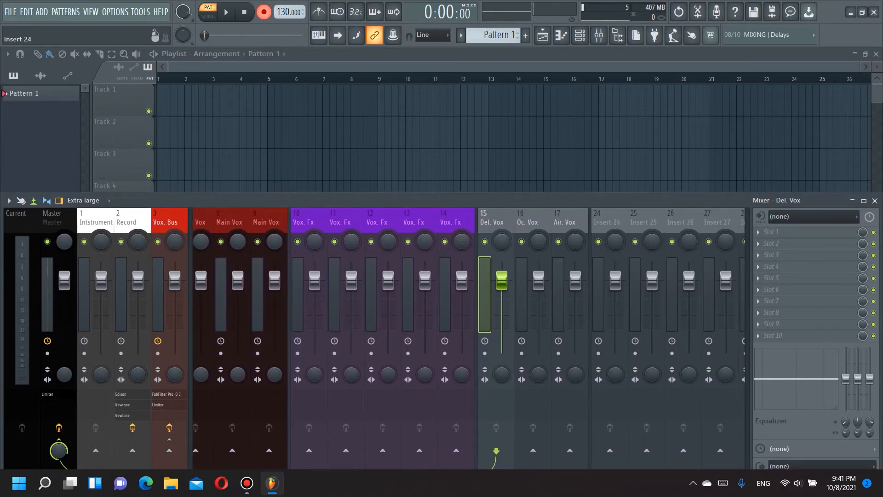
pyautogui.scroll(3, 626, 299)
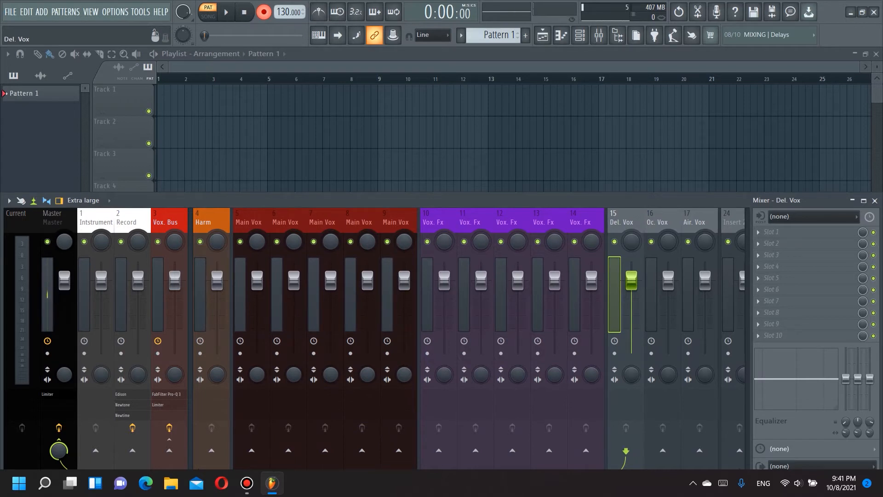
pyautogui.scroll(-1, 626, 299)
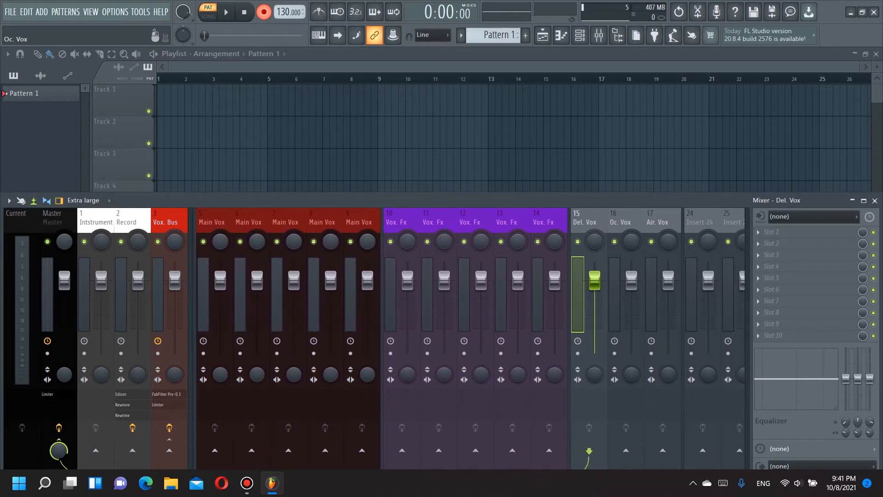
pyautogui.scroll(1, 626, 299)
pyautogui.scroll(-4, 626, 299)
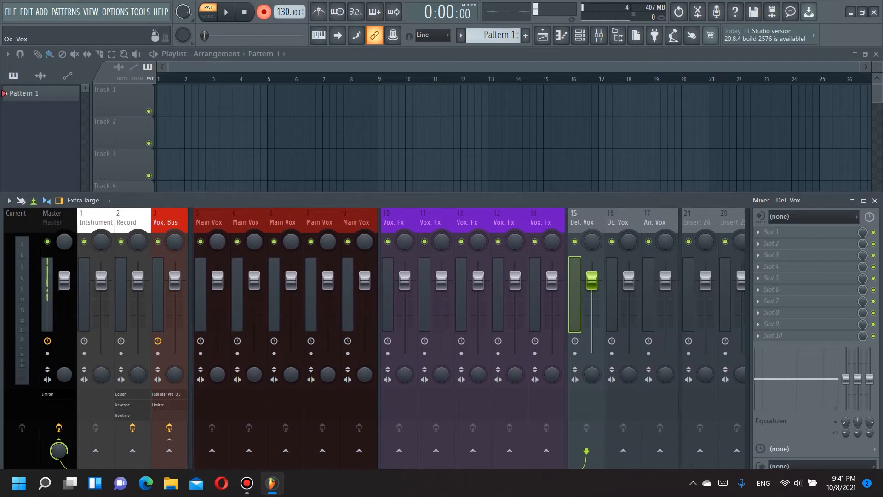
pyautogui.rightClick(460, 223)
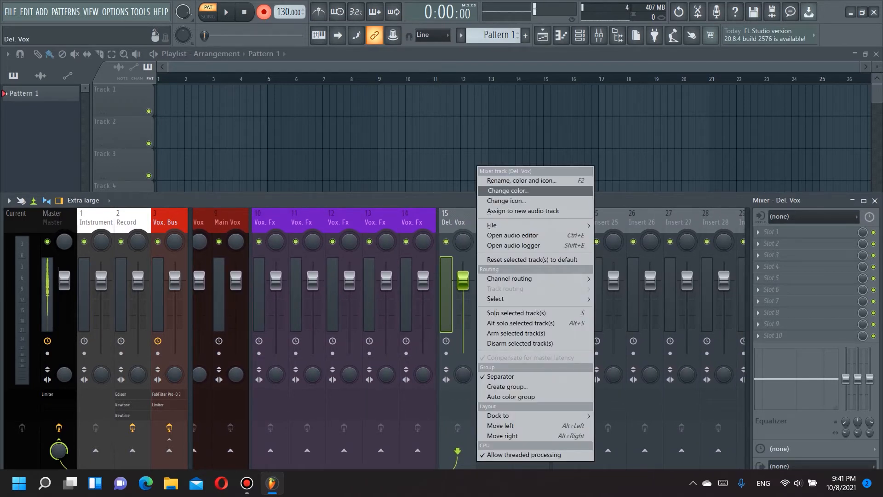
pyautogui.moveTo(506, 299)
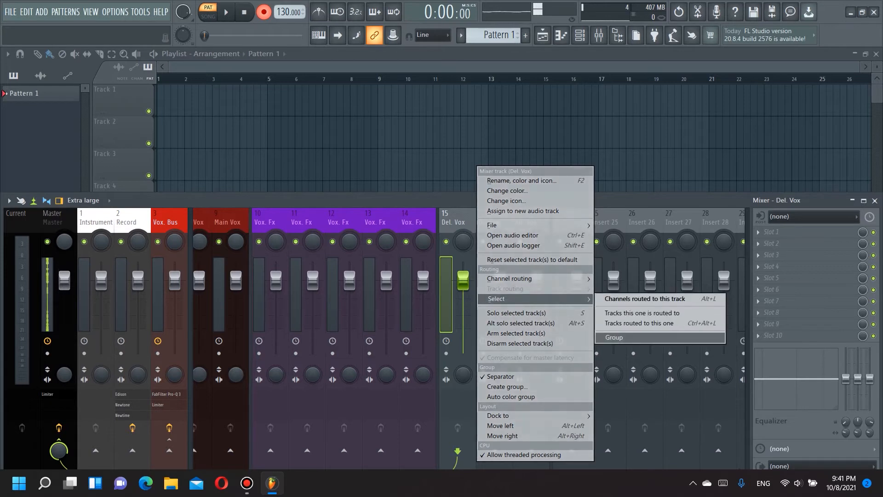
pyautogui.click(614, 337)
pyautogui.rightClick(460, 222)
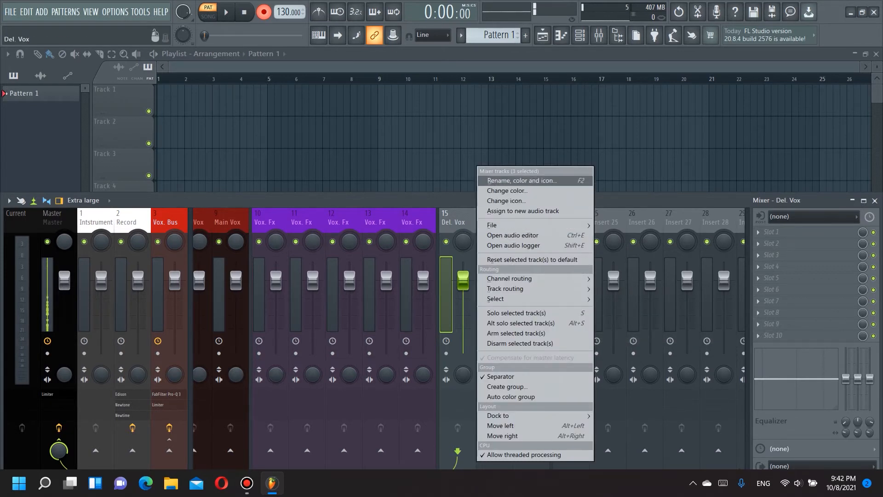
pyautogui.click(521, 180)
pyautogui.press('Escape')
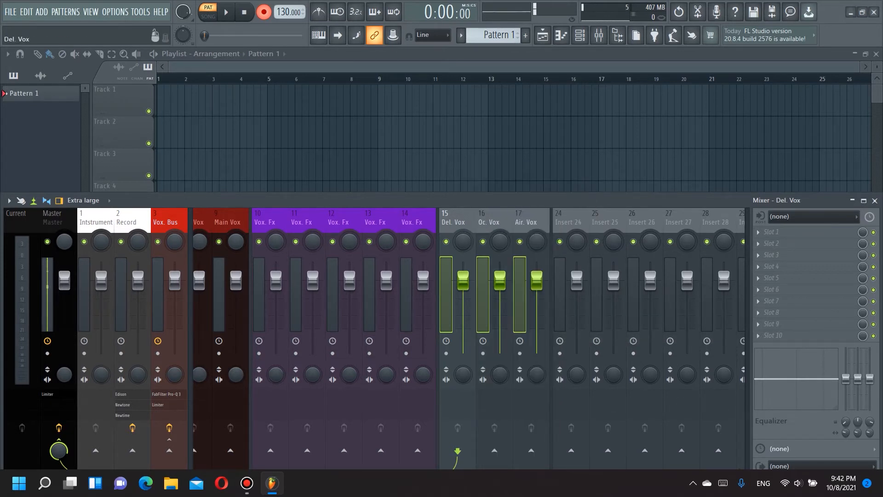
# - Give the selected Del. Vox, Oc. Vox and Air. Vox tracks a green color using random safe colors
pyautogui.rightClick(477, 221)
pyautogui.click(506, 191)
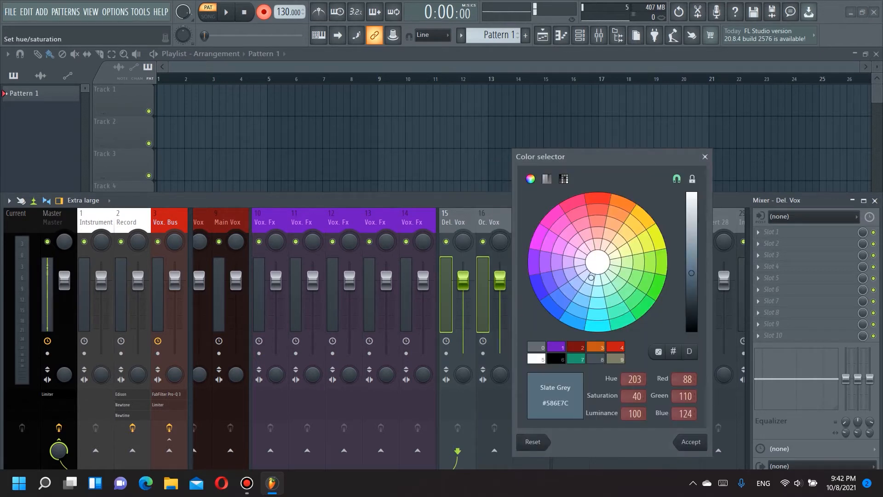
pyautogui.click(659, 352)
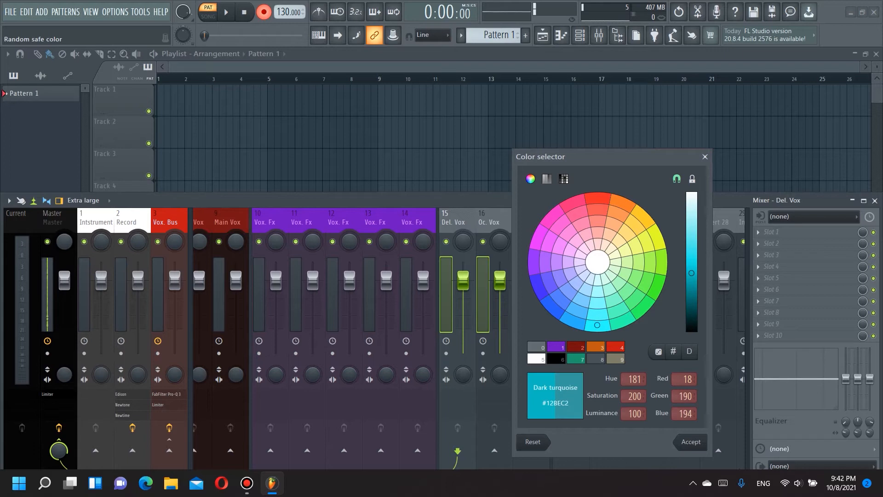
pyautogui.click(659, 352)
pyautogui.click(691, 441)
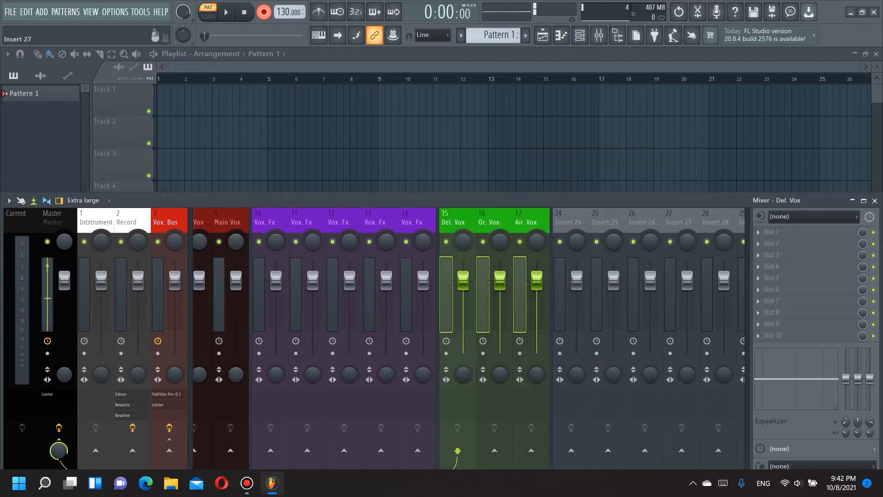
# - Select the docked reverb group with Re. Bus, Plate and Hall and set its color to Dark turquoise (#12BEC2)
pyautogui.click(569, 221)
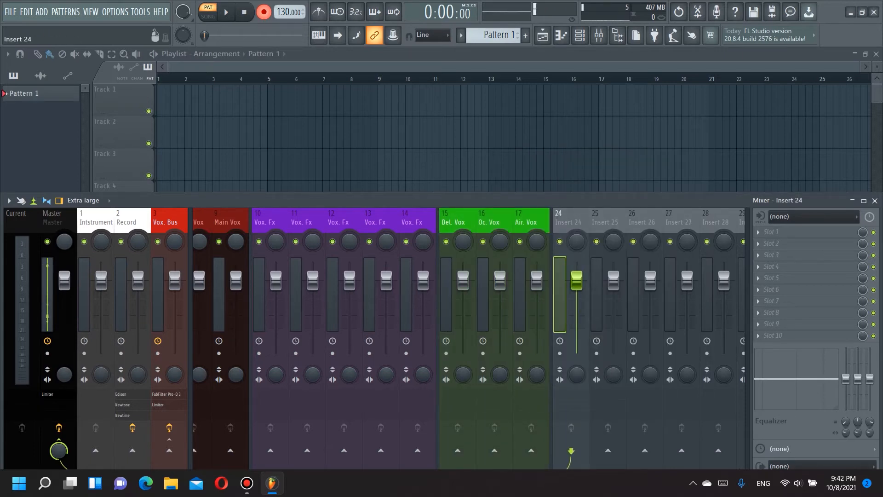
pyautogui.hscroll(-5, 460, 323)
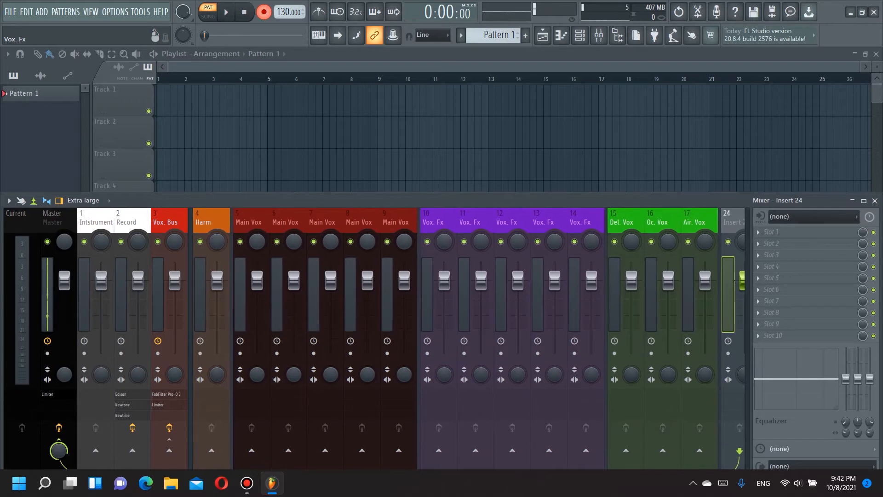
pyautogui.hscroll(5, 543, 322)
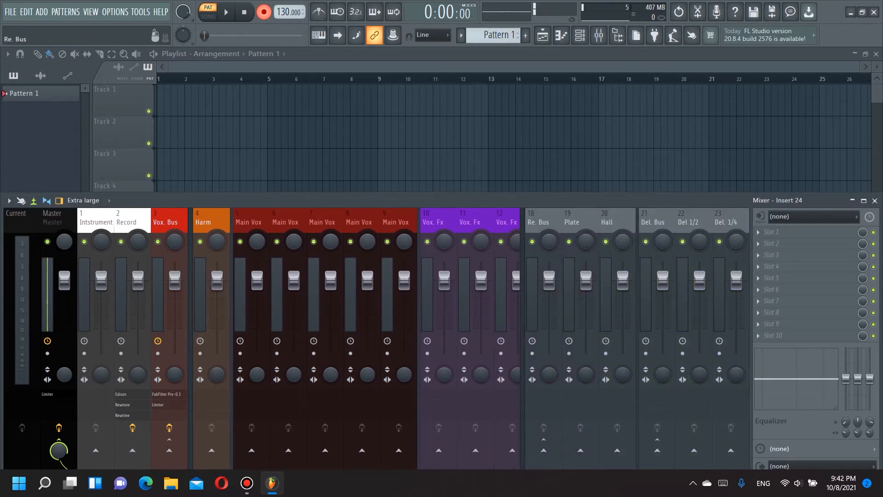
pyautogui.rightClick(559, 225)
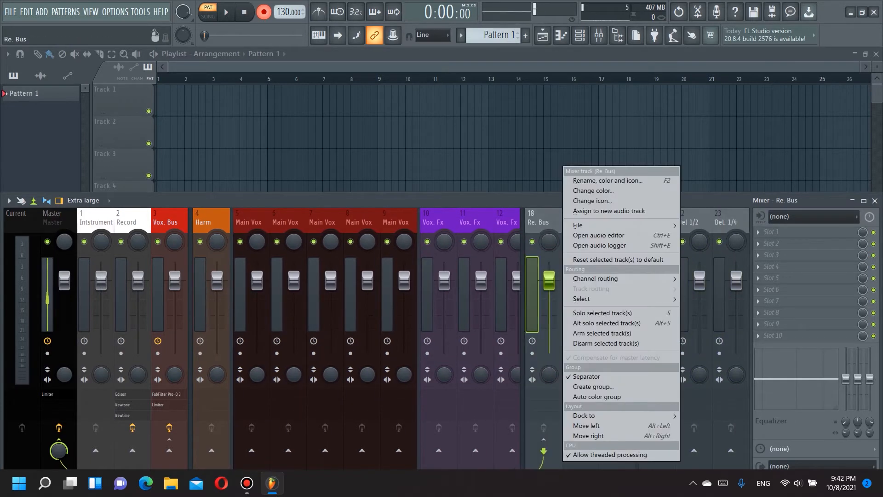
pyautogui.moveTo(598, 299)
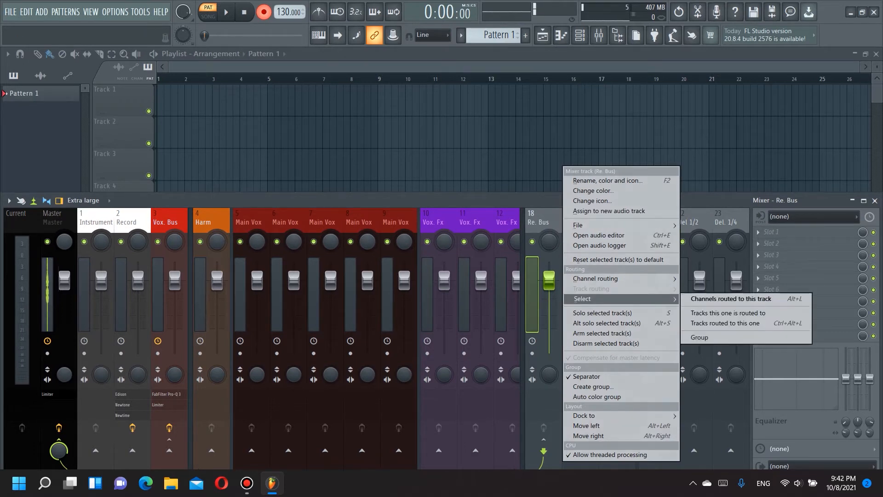
pyautogui.click(704, 338)
pyautogui.rightClick(561, 225)
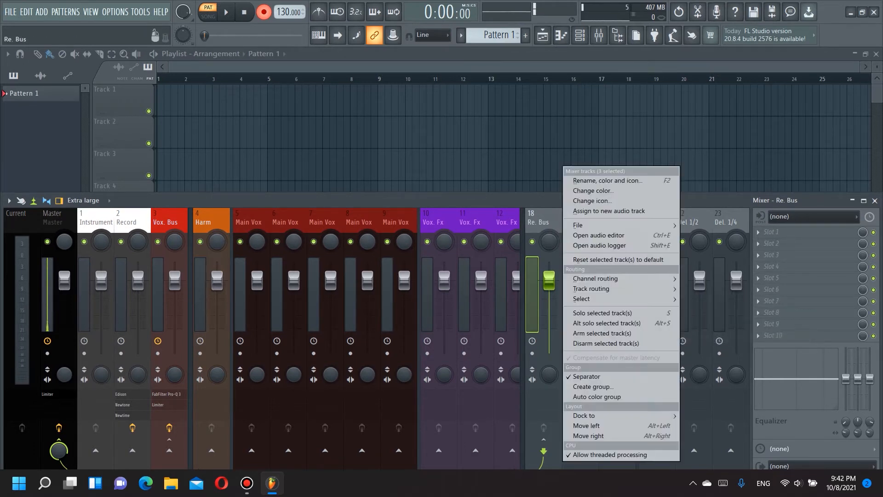
pyautogui.click(598, 190)
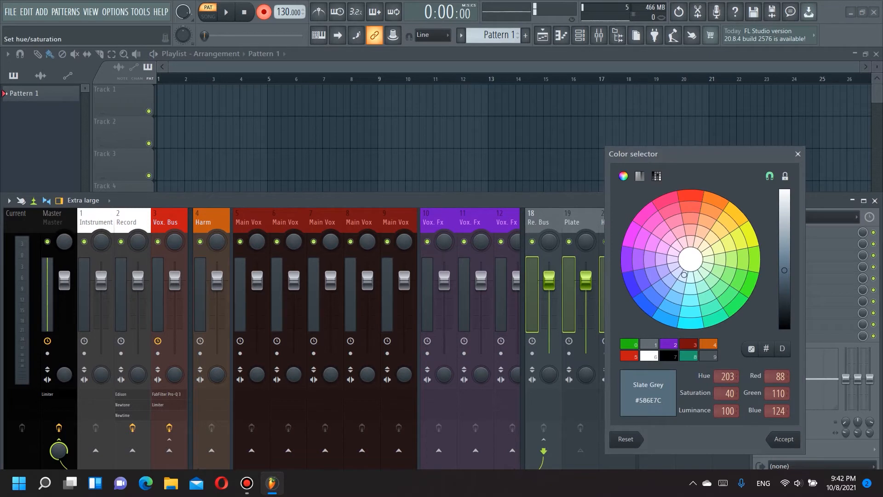
pyautogui.click(686, 313)
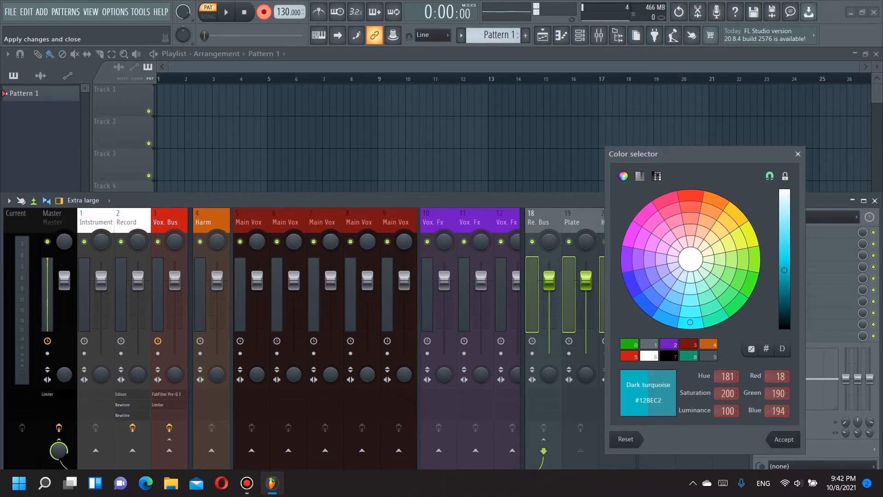
pyautogui.click(784, 439)
# - Select the docked delay group with Del. Bus, Del 1/2 and Del. 1/4 and set its color to Steel Blue (#127CC2)
pyautogui.rightClick(675, 223)
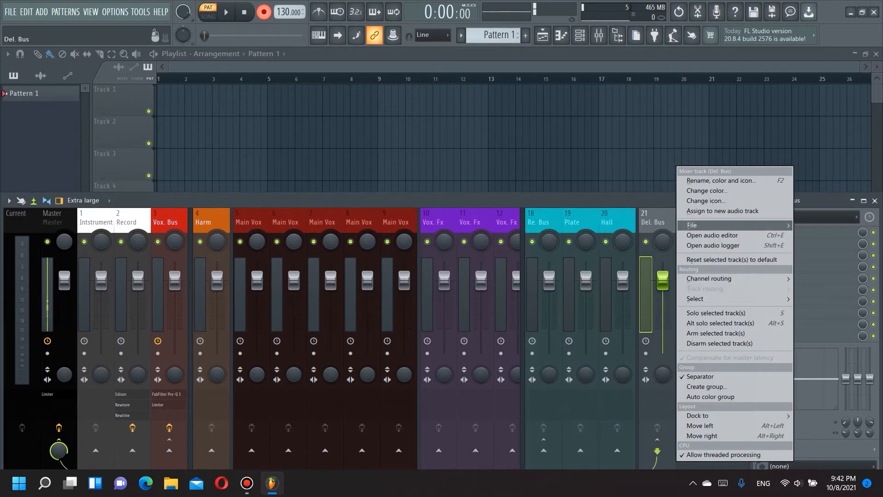
pyautogui.moveTo(691, 225)
pyautogui.moveTo(699, 299)
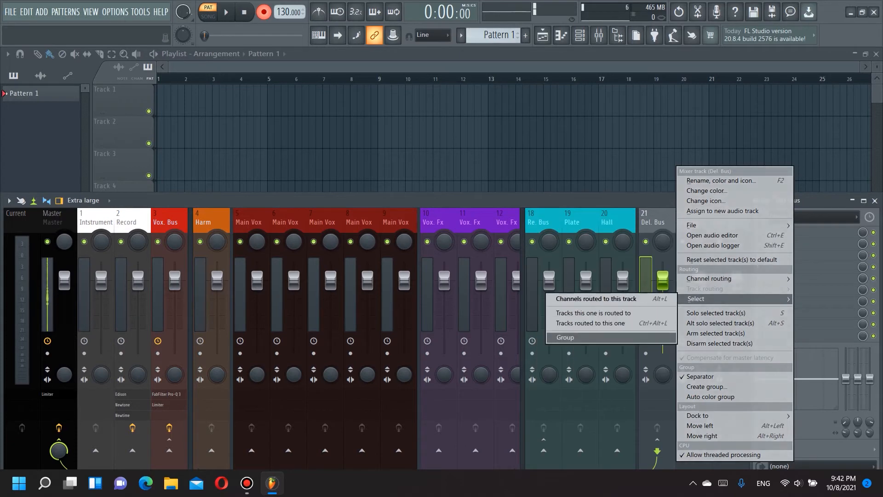
pyautogui.click(565, 337)
pyautogui.rightClick(675, 223)
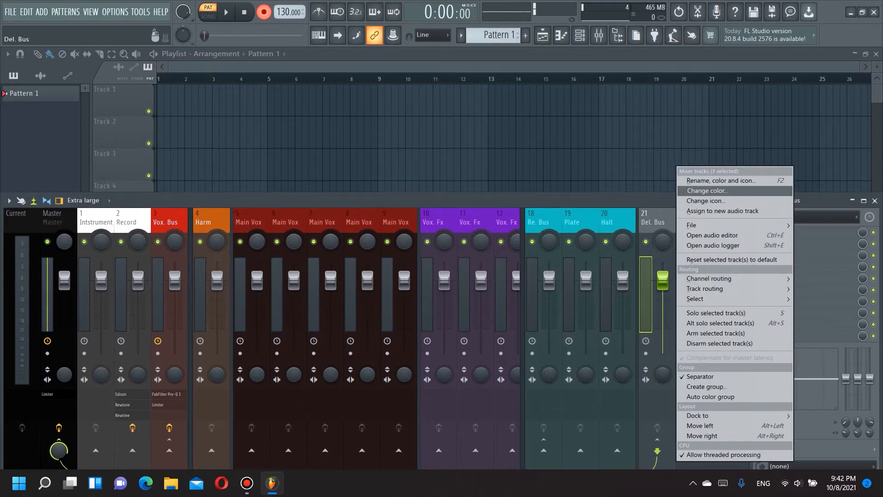
pyautogui.click(706, 191)
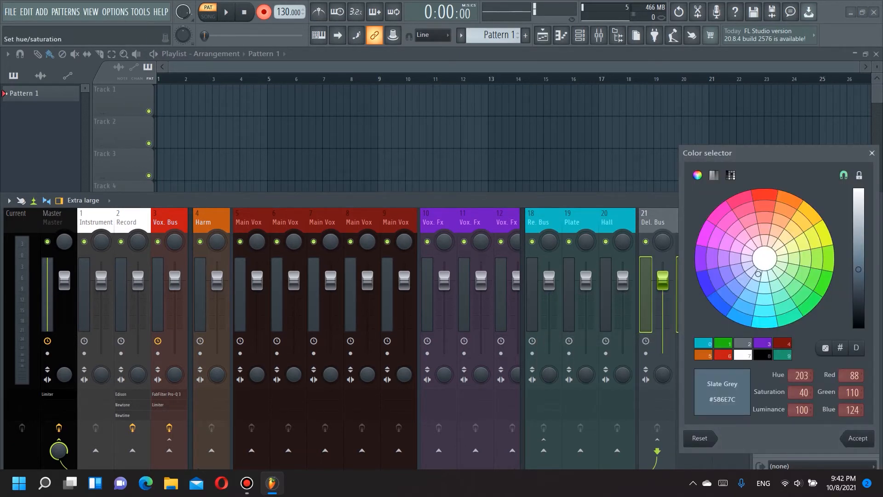
pyautogui.click(740, 317)
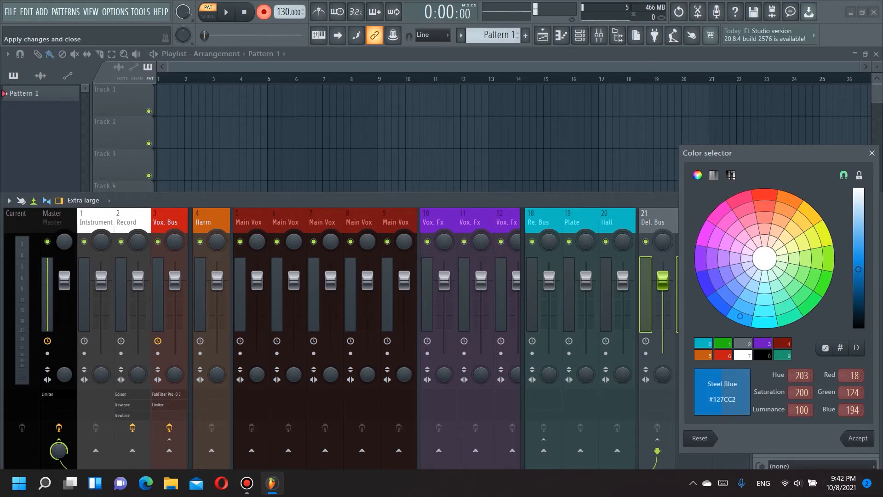
pyautogui.click(858, 434)
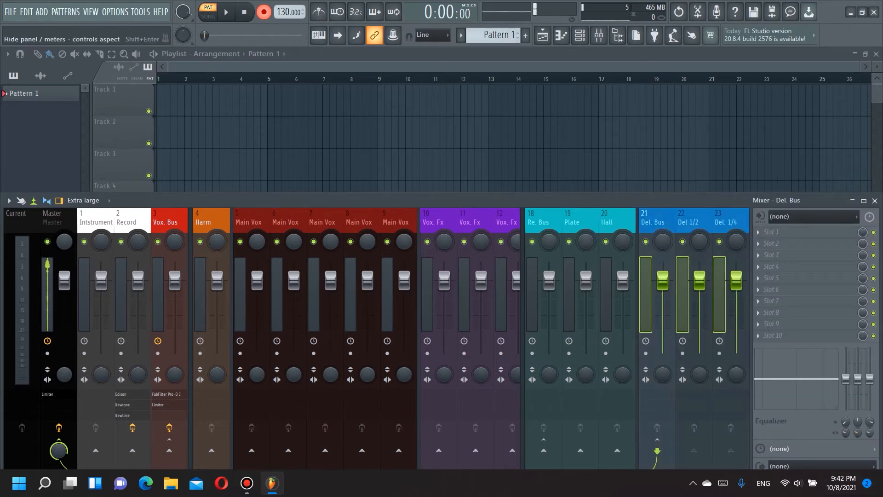
# - Load Auto-Tune EFX from the pitch shift effects into the first effect slot of the Harm track and close its window
pyautogui.click(522, 243)
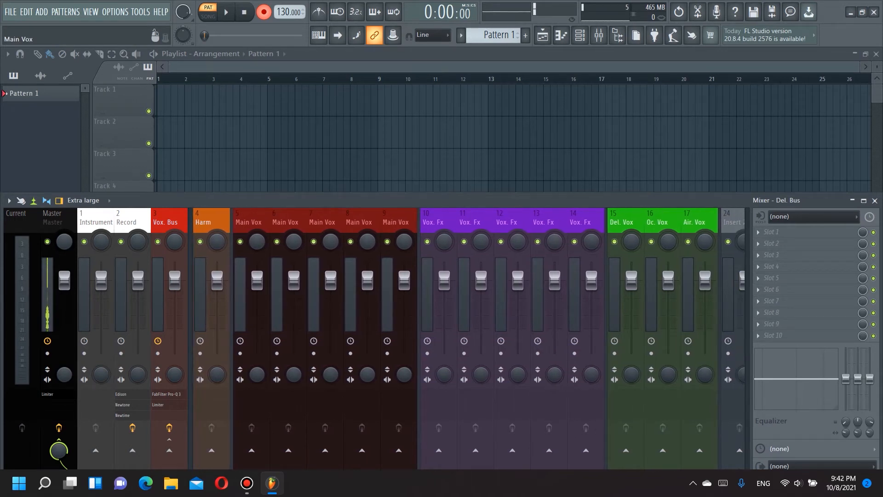
pyautogui.click(209, 222)
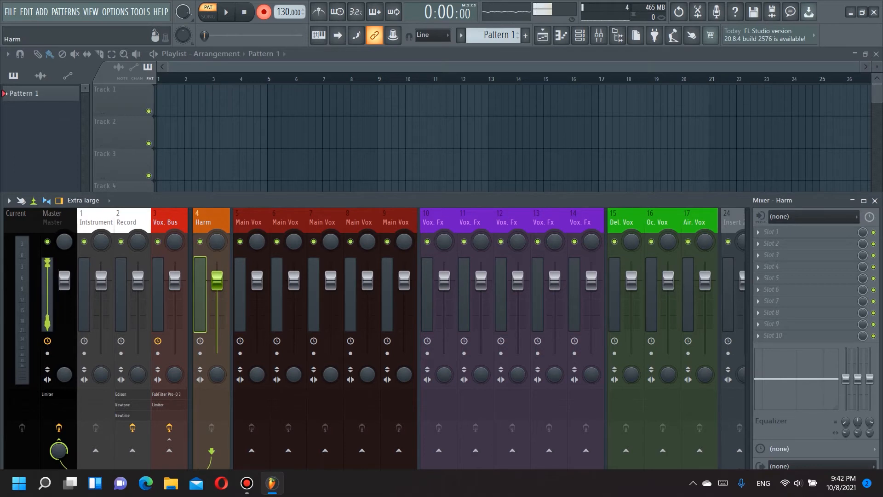
pyautogui.click(766, 232)
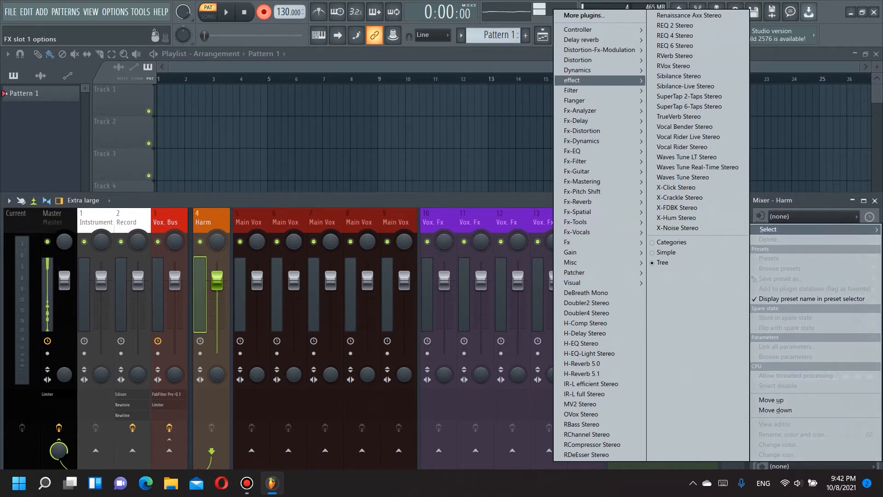
pyautogui.moveTo(578, 70)
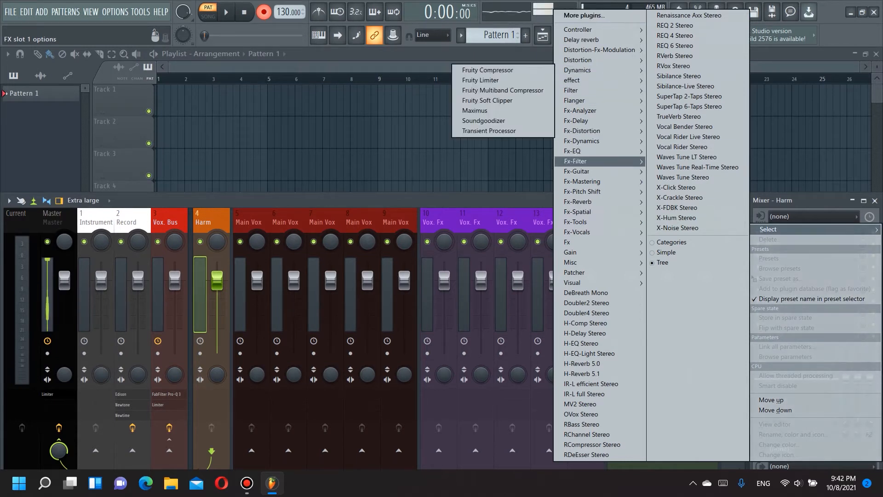
pyautogui.moveTo(582, 192)
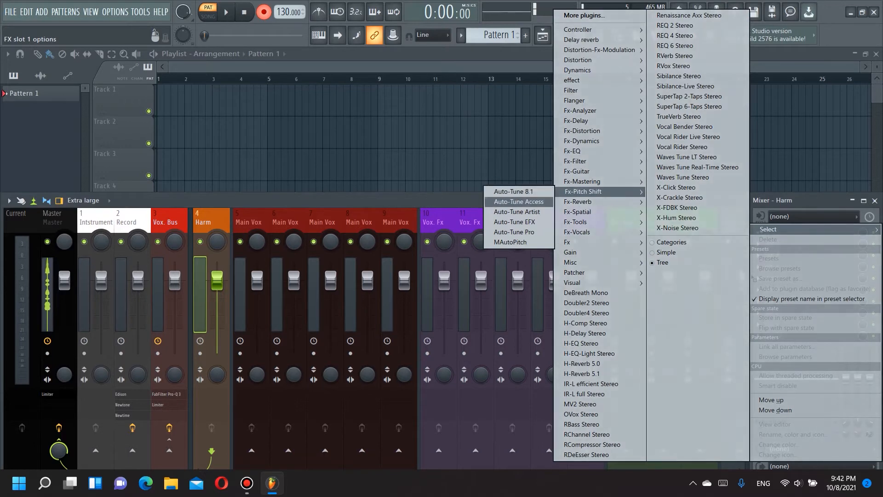
pyautogui.click(514, 222)
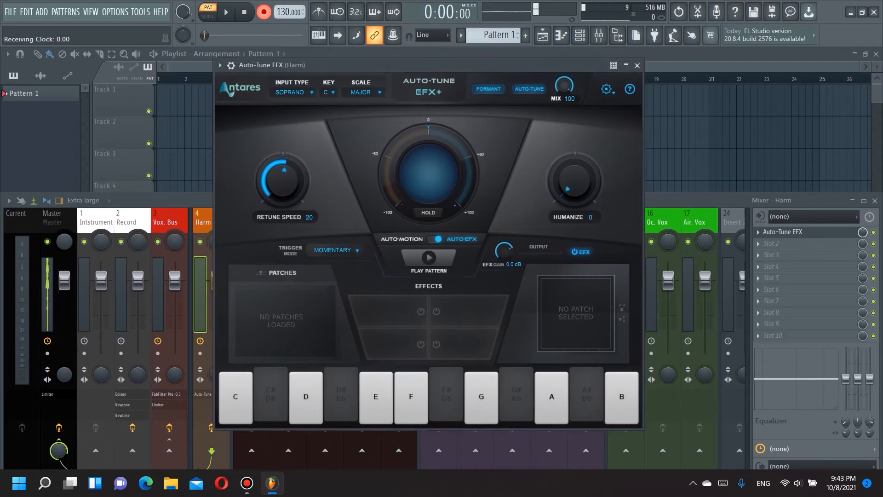
pyautogui.click(637, 55)
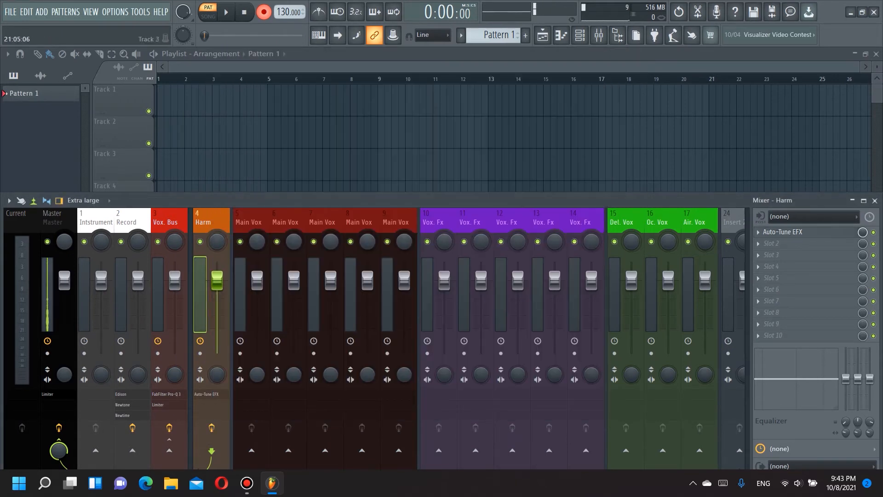
pyautogui.click(759, 232)
pyautogui.moveTo(759, 231)
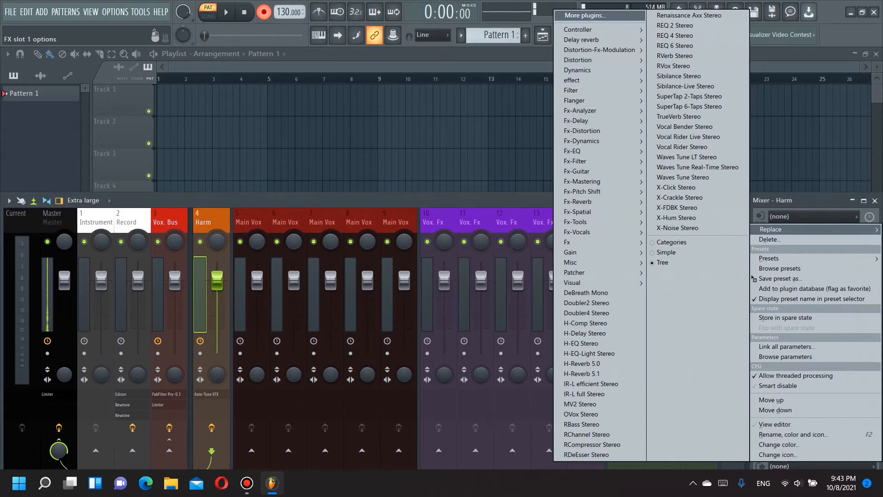
pyautogui.moveTo(576, 222)
pyautogui.click(506, 233)
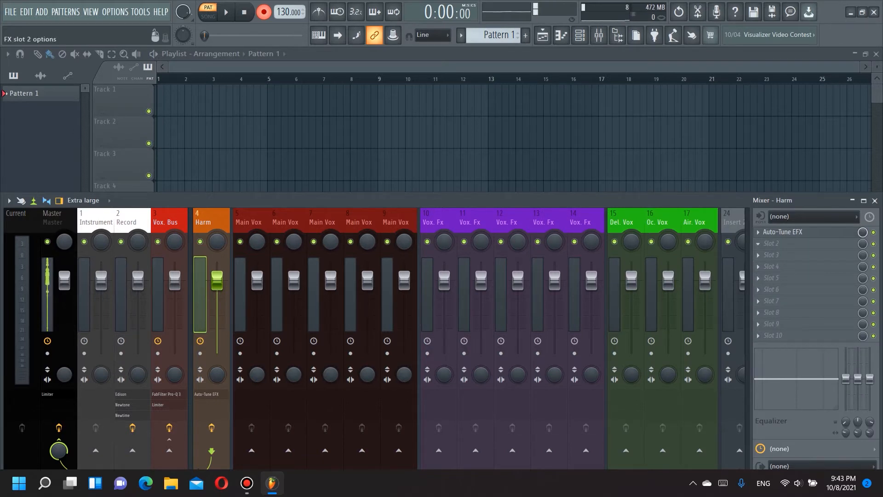
# - Load Fruity parametric EQ 2 into the second effect slot of the Harm track and move its window clear of the track names
pyautogui.click(777, 243)
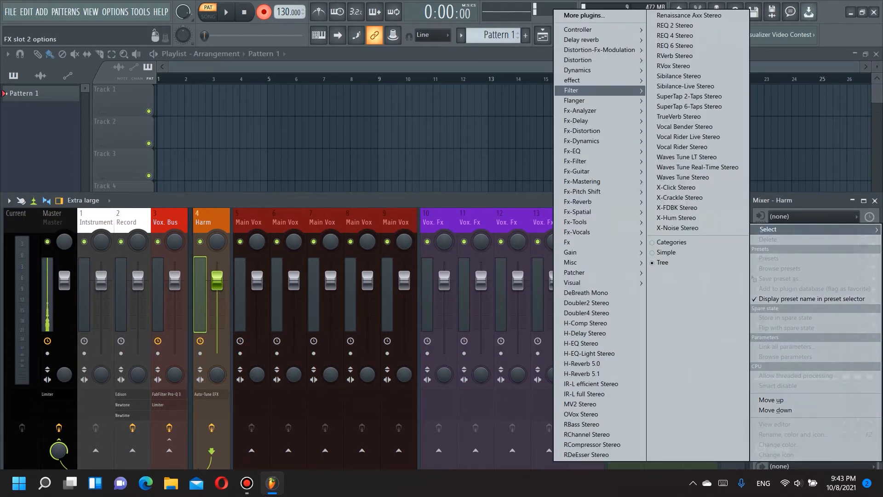
pyautogui.moveTo(571, 90)
pyautogui.click(511, 131)
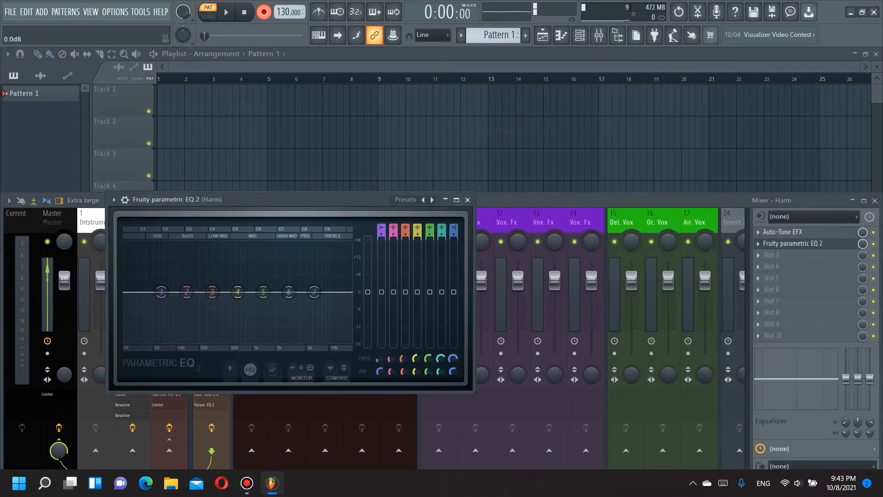
pyautogui.moveTo(352, 200); pyautogui.dragTo(533, 128)
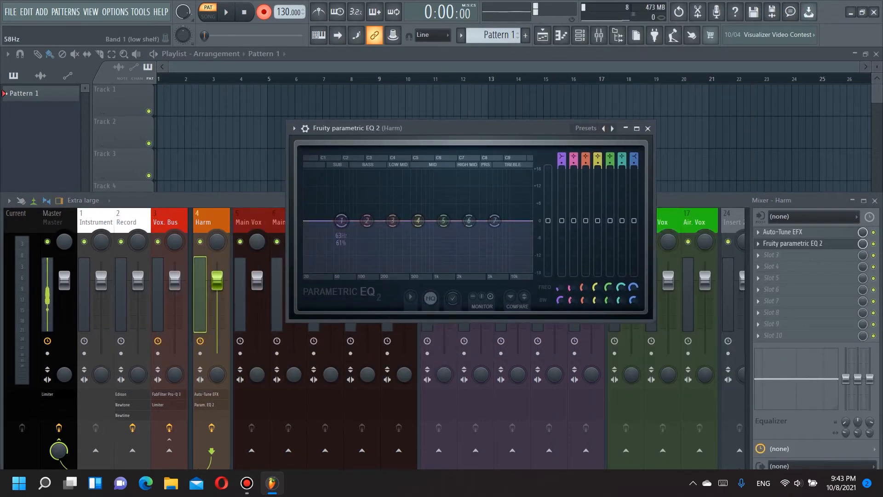
# - Set band 1 of the Harm equalizer to a high-pass filter with Steep 4 order
pyautogui.rightClick(341, 220)
pyautogui.moveTo(361, 259)
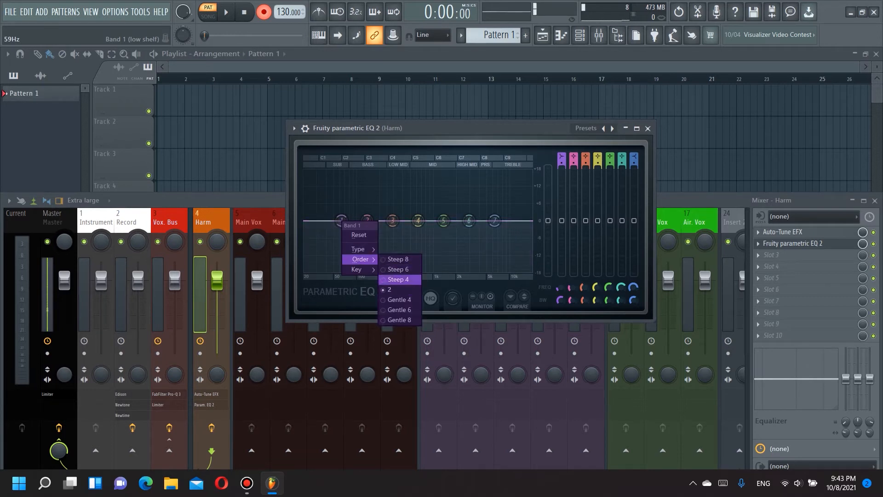
pyautogui.click(398, 279)
pyautogui.rightClick(341, 221)
pyautogui.moveTo(361, 249)
pyautogui.click(400, 279)
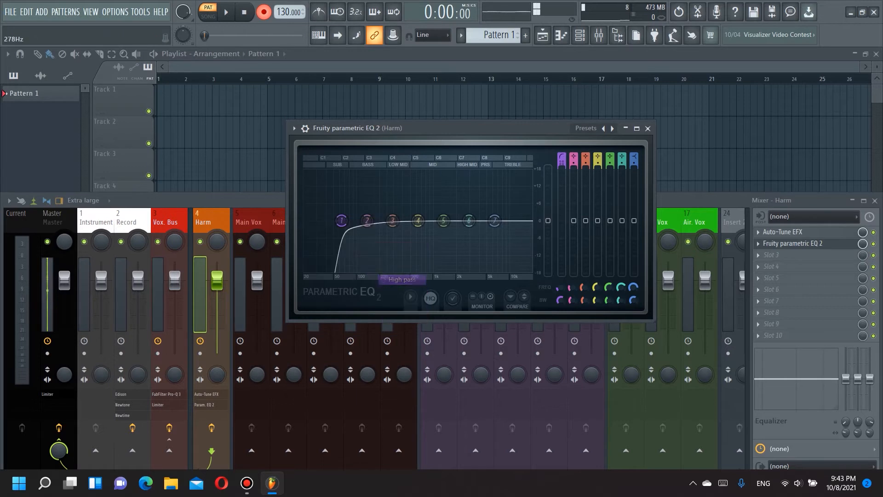
# - Reset band 1 of the Harm equalizer, shift it up into the low-mid range and close the equalizer
pyautogui.rightClick(341, 220)
pyautogui.click(360, 234)
pyautogui.moveTo(341, 221); pyautogui.dragTo(406, 220)
pyautogui.click(648, 128)
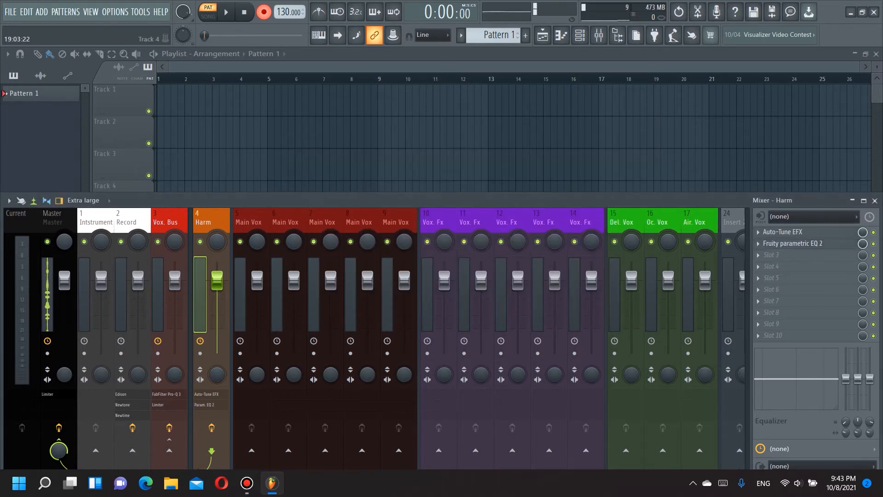
# - Move Fruity parametric EQ 2 down to slot 3 on the Harm track and load VBC FG-Grey into slot 2
pyautogui.scroll(-1, 759, 243)
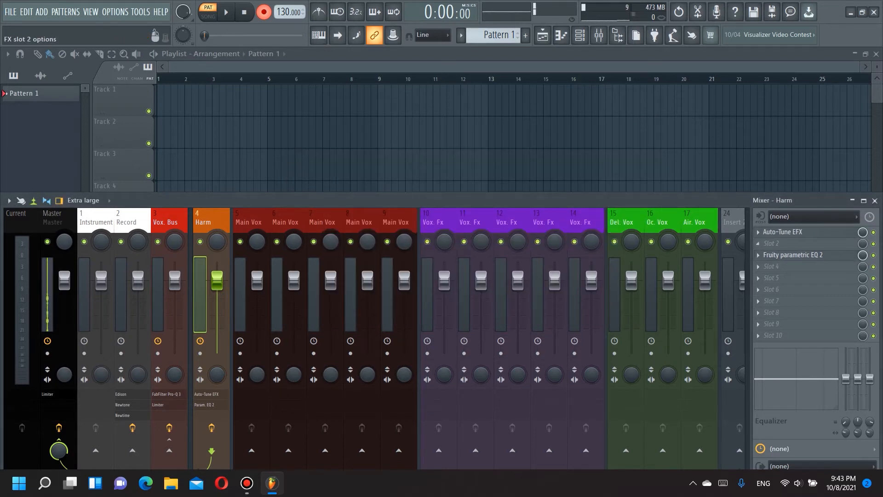
pyautogui.click(772, 244)
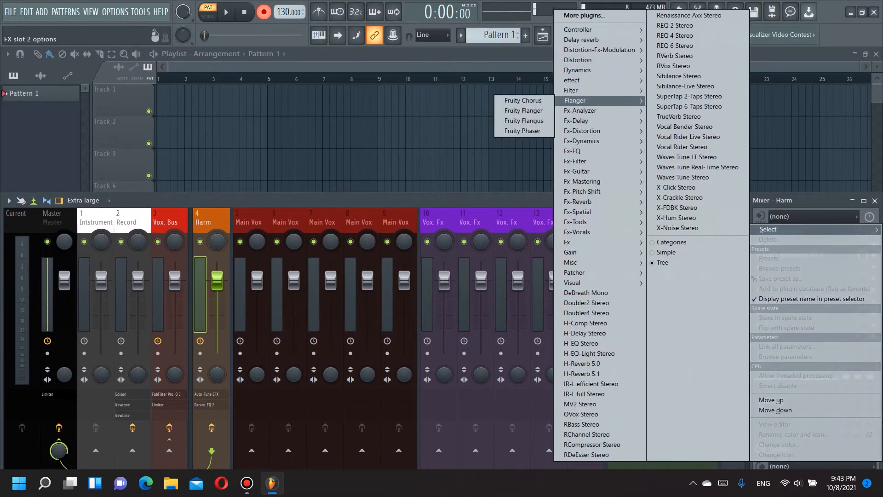
pyautogui.moveTo(582, 181)
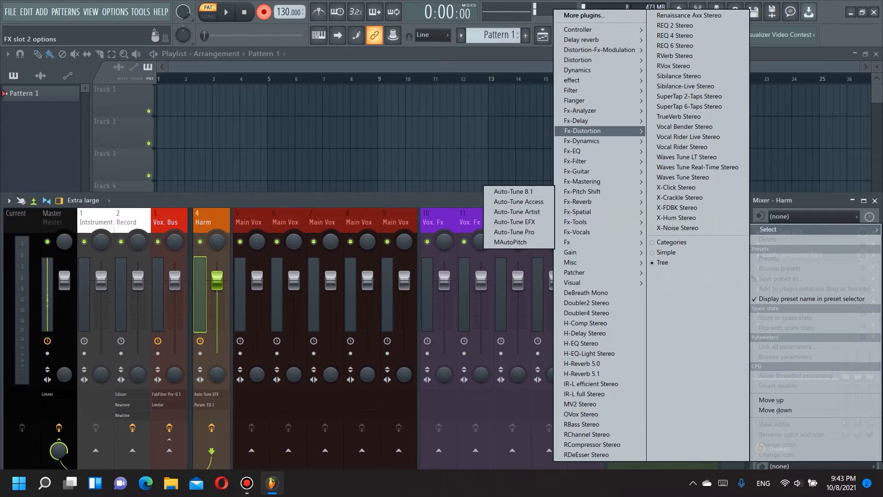
pyautogui.moveTo(582, 140)
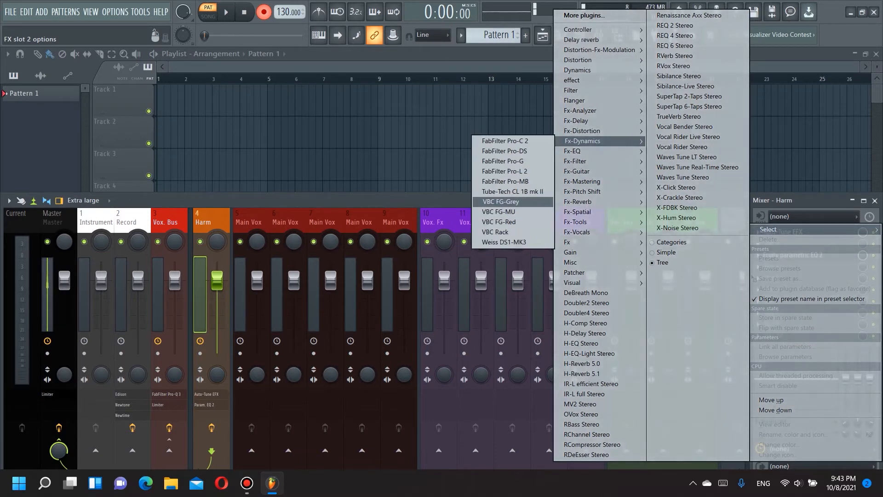
pyautogui.click(501, 201)
pyautogui.moveTo(240, 97); pyautogui.dragTo(636, 114)
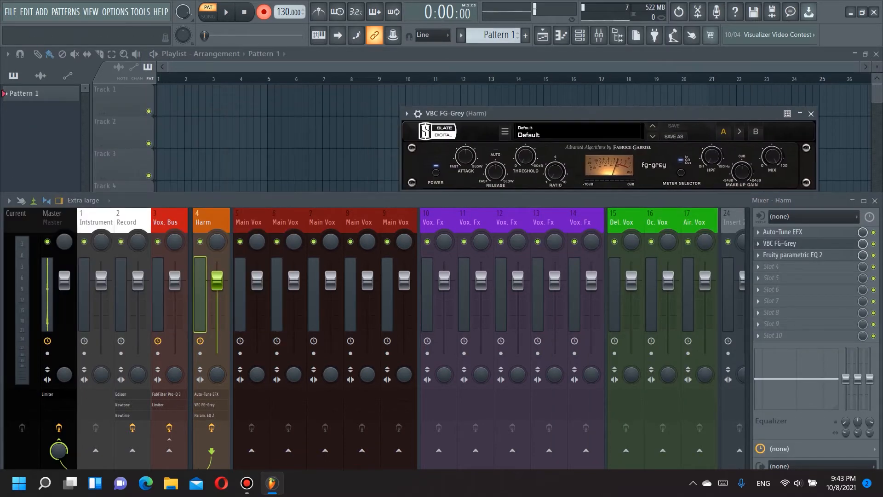
# - Load the Slate Digital preset 07 Punchy Mix in the Harm track's VBC FG-Grey compressor
pyautogui.click(577, 132)
pyautogui.moveTo(570, 145)
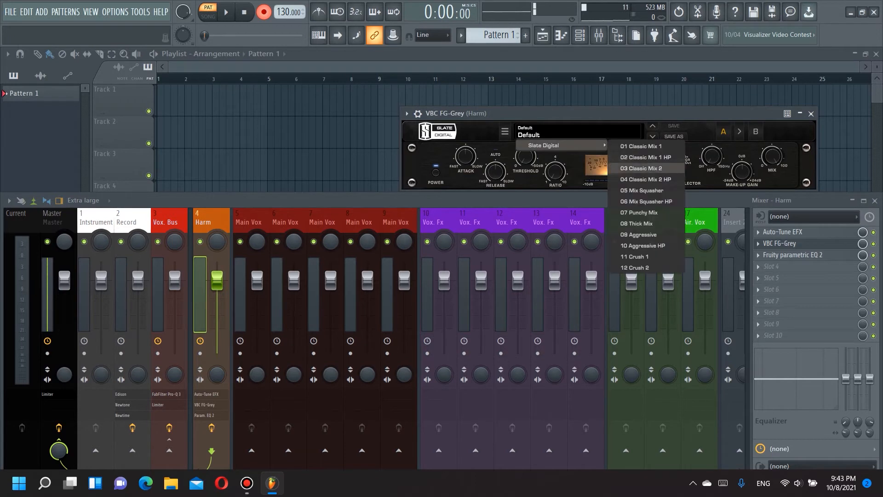
pyautogui.click(643, 212)
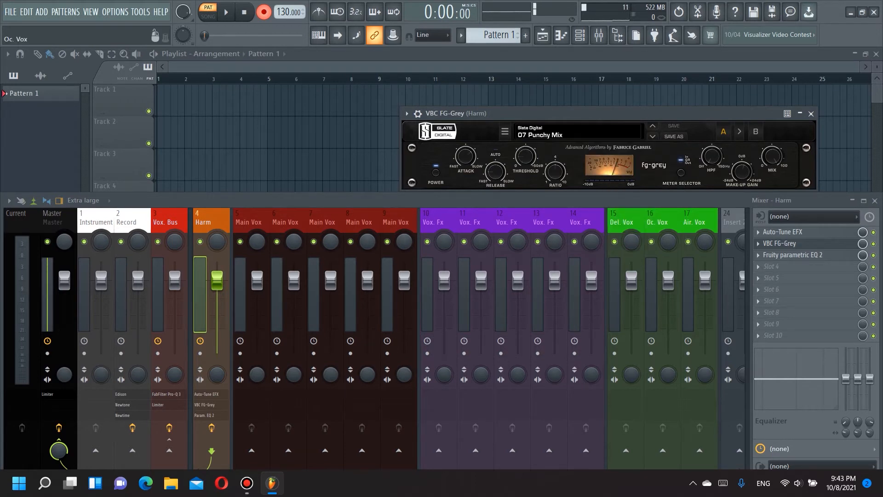
# - Switch the VBC FG-Grey compressor to the Slate Digital preset 08 Thick Mix and close its window
pyautogui.click(577, 132)
pyautogui.moveTo(562, 145)
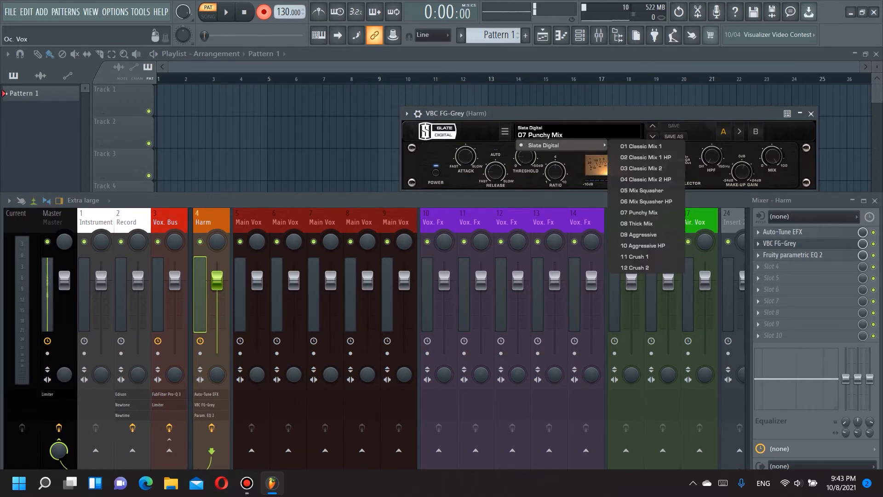
pyautogui.click(636, 223)
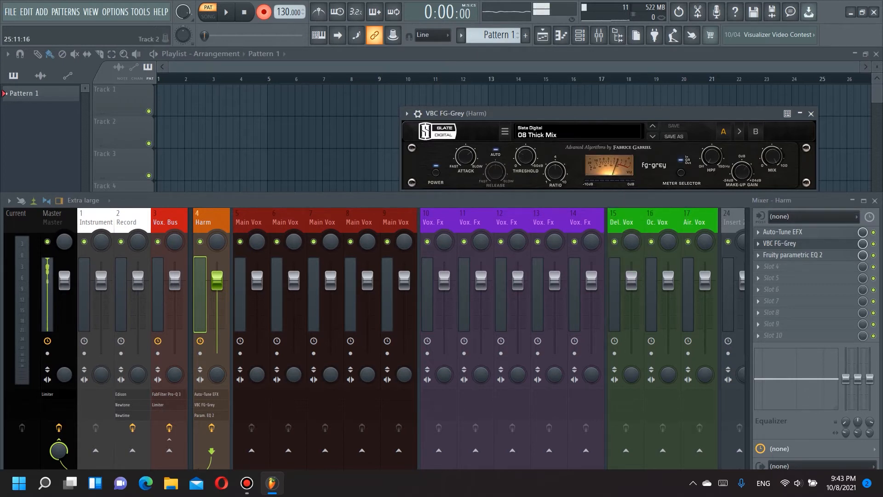
pyautogui.click(811, 114)
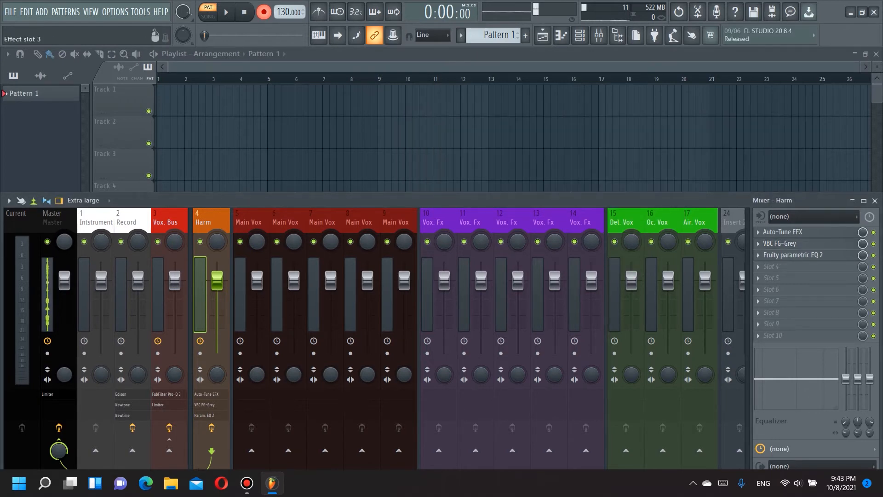
# - Load Fruity Limiter into slot 10 of the Harm track and switch it to compressor mode
pyautogui.click(758, 323)
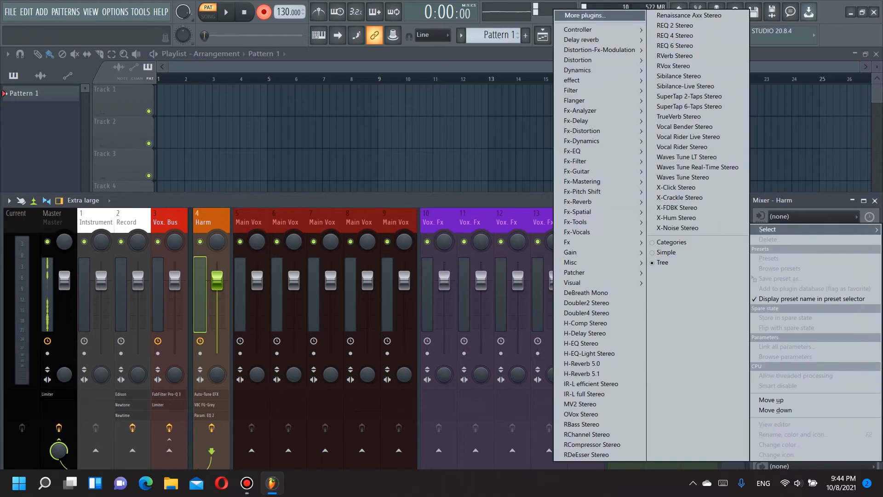
pyautogui.moveTo(598, 70)
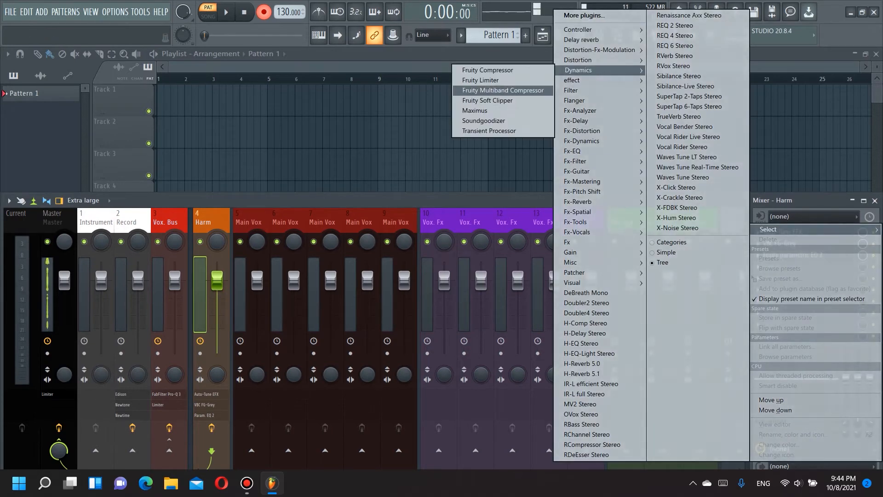
pyautogui.click(501, 84)
pyautogui.moveTo(295, 199); pyautogui.dragTo(489, 89)
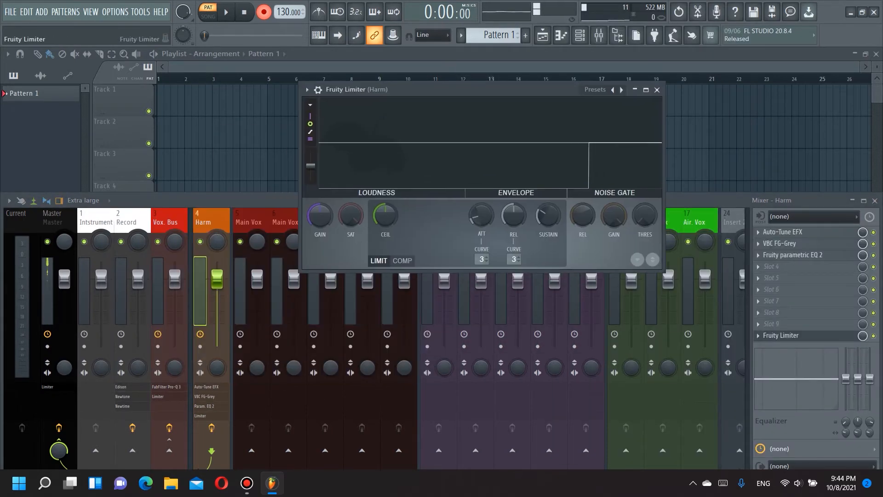
pyautogui.click(403, 260)
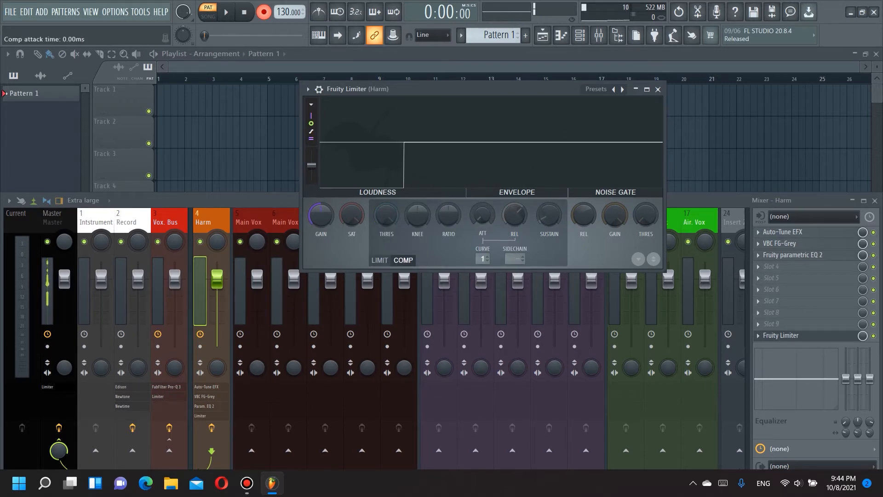
# - Adjust the release and lower the compressor threshold in the Harm track's Fruity Limiter and close its window
pyautogui.moveTo(515, 215); pyautogui.dragTo(515, 223)
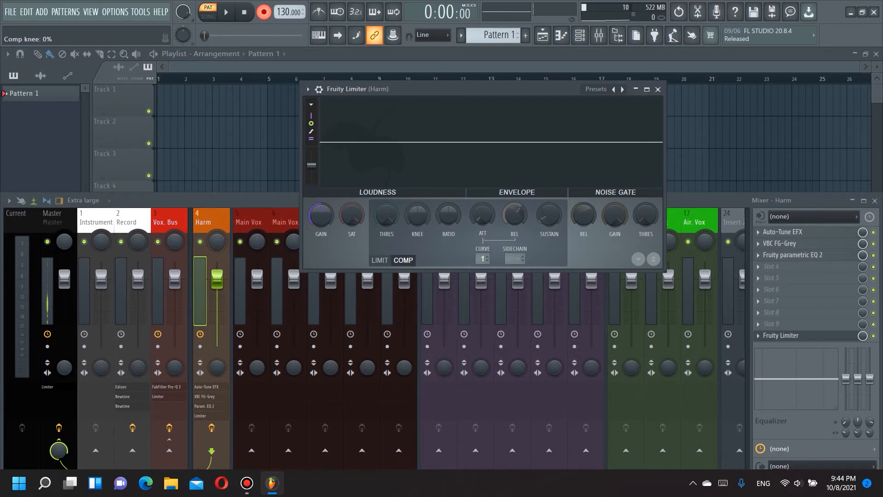
pyautogui.moveTo(387, 215); pyautogui.dragTo(386, 225)
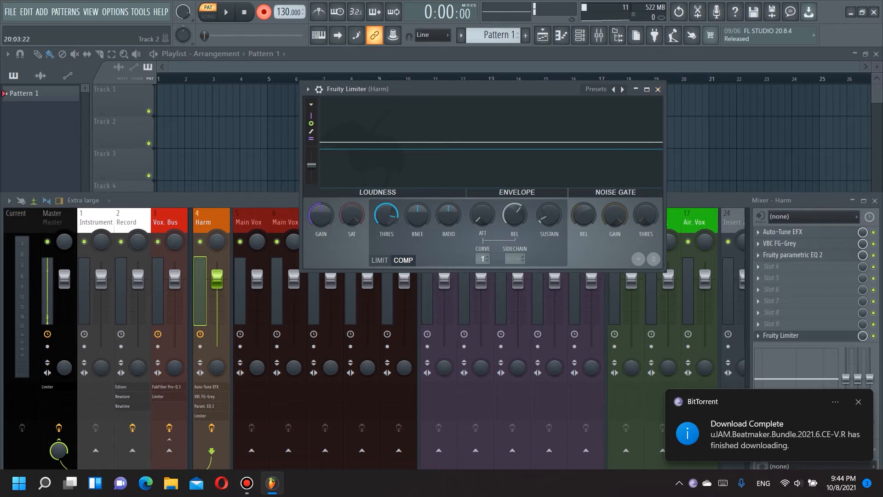
pyautogui.click(658, 89)
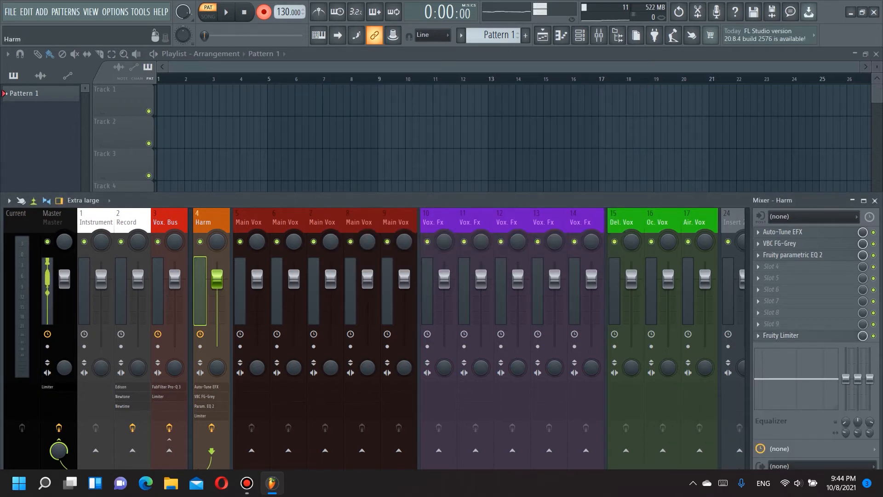
# - Rename the Harm mixer track to Harm. Vox
pyautogui.press('F2')
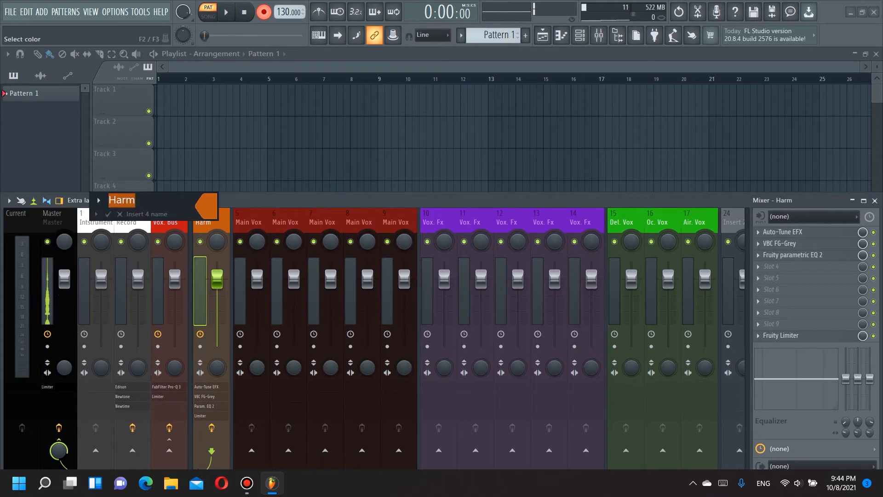
pyautogui.click(138, 200)
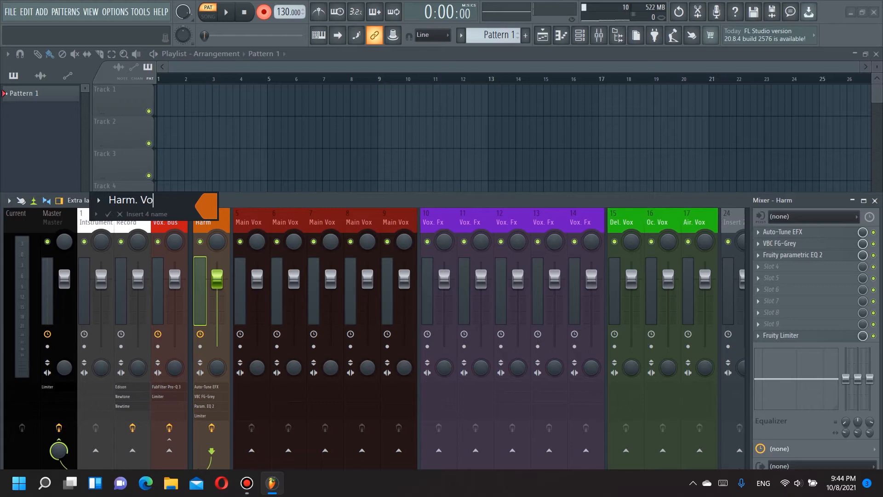
pyautogui.press('Return')
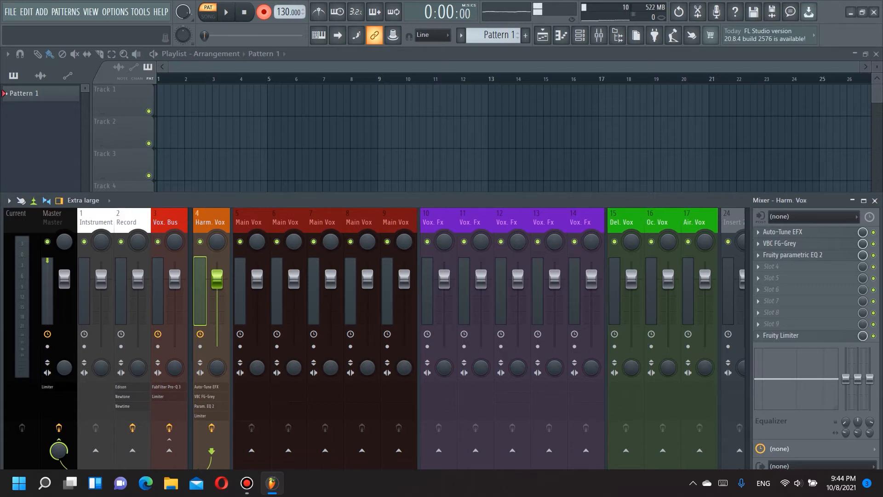
# - Sidechain the first Main Vox track (5) to the first Vox. Fx track (10), Oc. Vox and Air. Vox
pyautogui.click(248, 223)
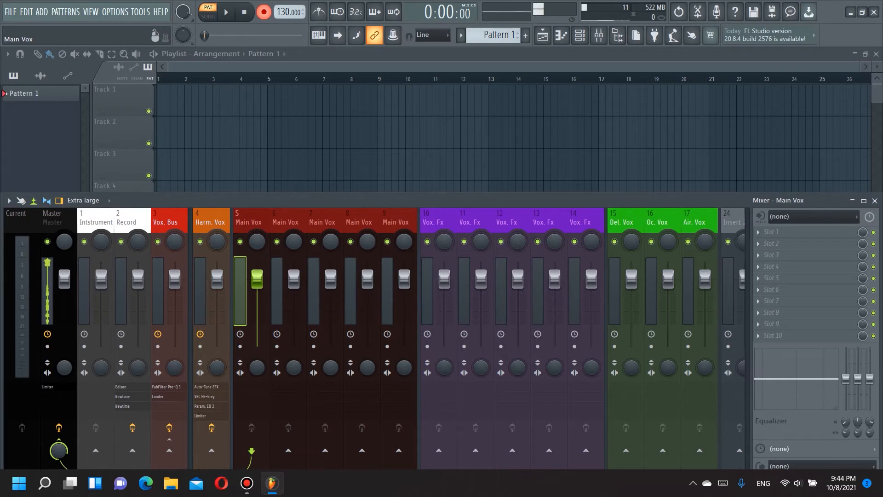
pyautogui.hscroll(6, 373, 338)
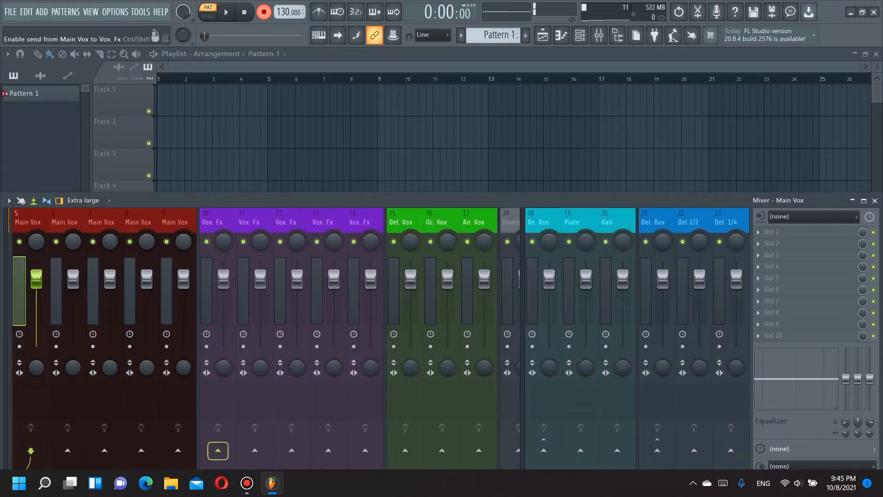
pyautogui.rightClick(219, 450)
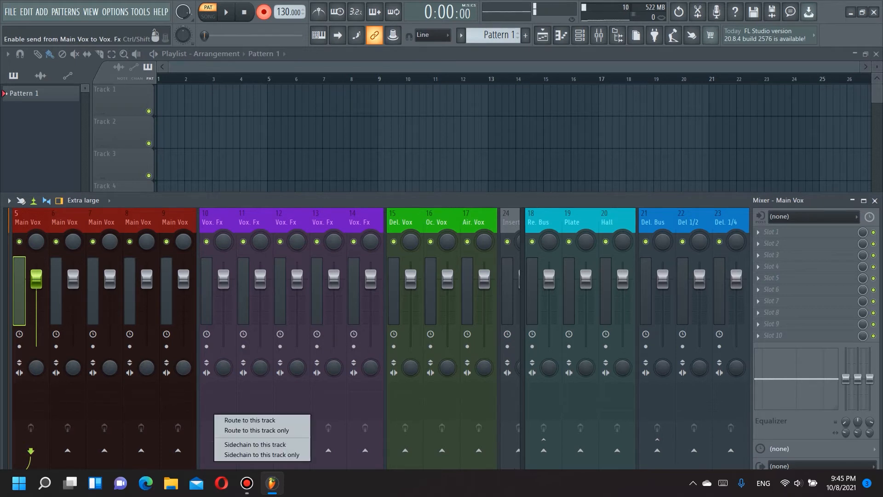
pyautogui.click(255, 444)
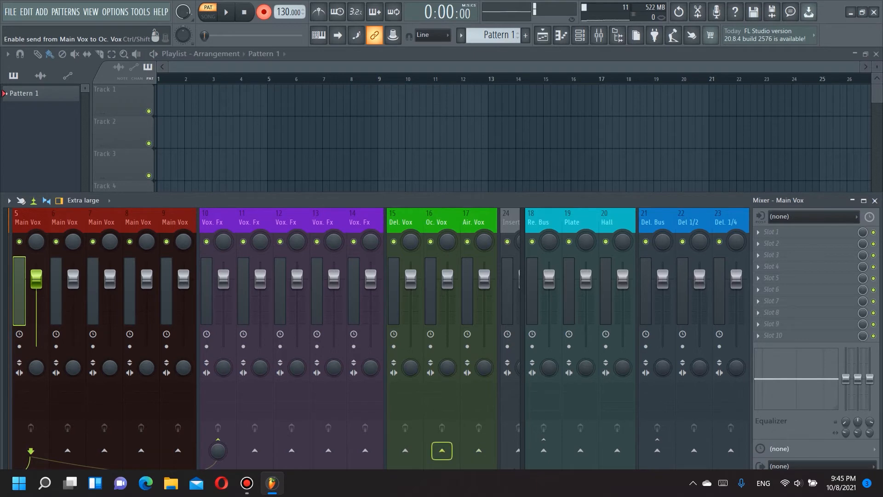
pyautogui.rightClick(441, 451)
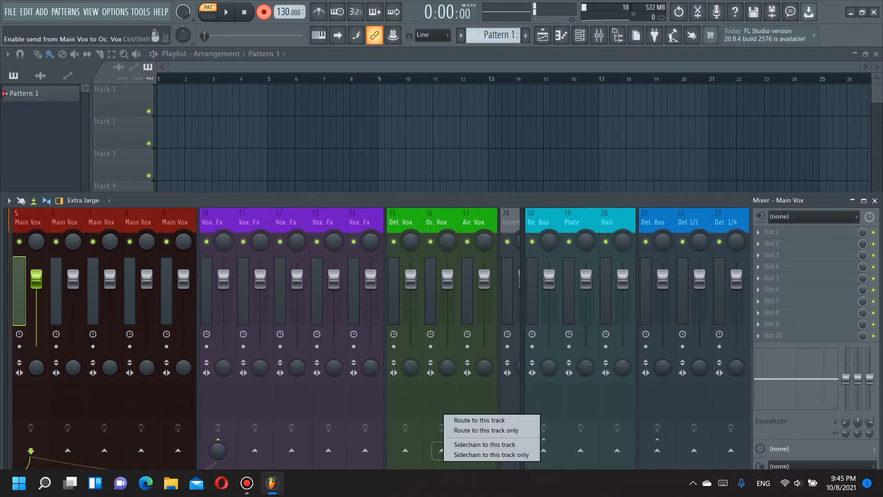
pyautogui.click(479, 444)
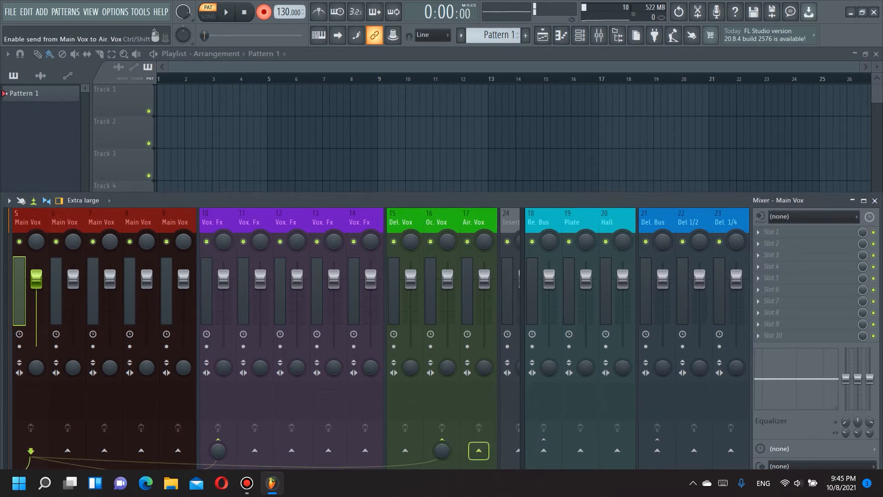
pyautogui.rightClick(479, 450)
pyautogui.click(490, 444)
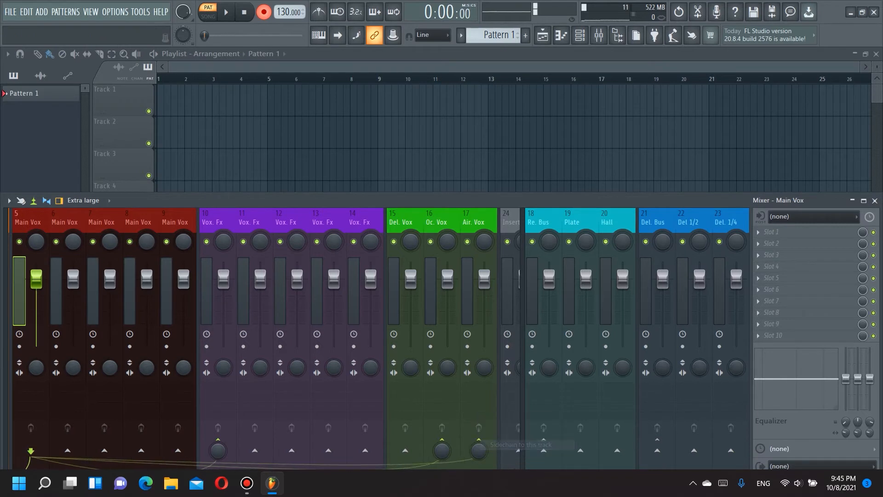
# - Sidechain Main Vox track 5 to the Plate, Hall, Del 1/2 and Del. 1/4 tracks
pyautogui.rightClick(580, 450)
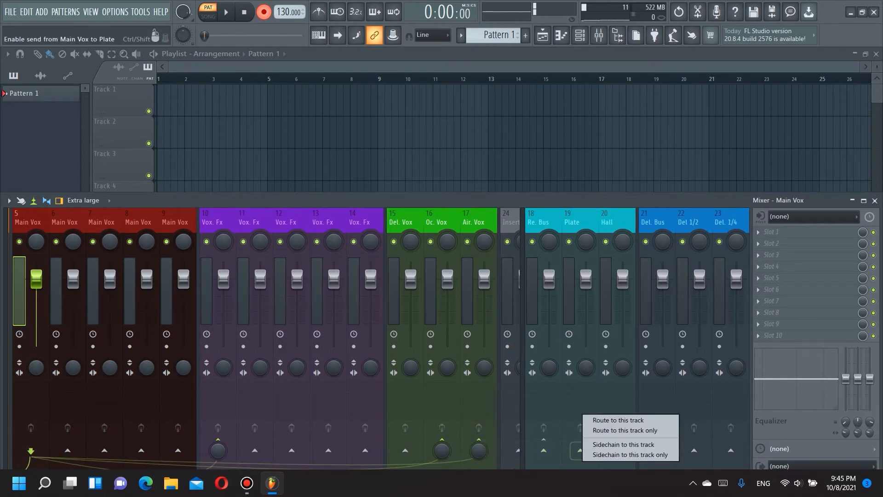
pyautogui.click(617, 444)
pyautogui.rightClick(617, 450)
pyautogui.click(654, 443)
pyautogui.rightClick(694, 451)
pyautogui.click(731, 444)
pyautogui.rightClick(730, 451)
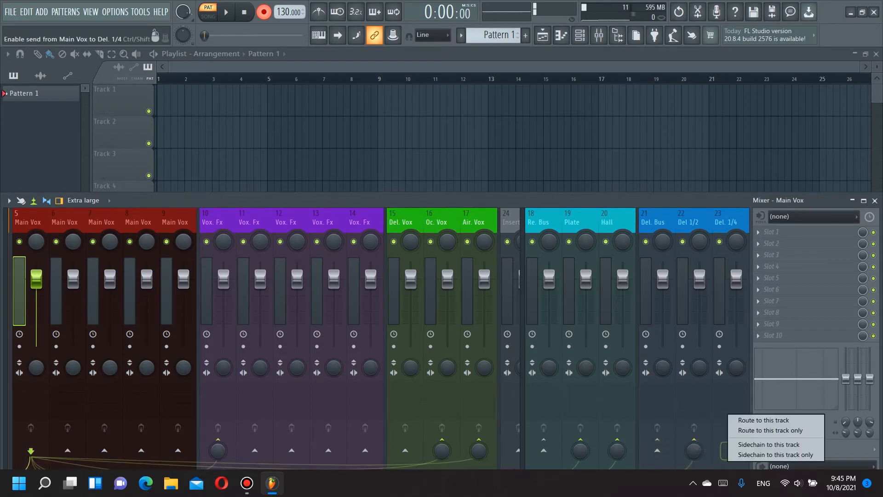
pyautogui.click(768, 444)
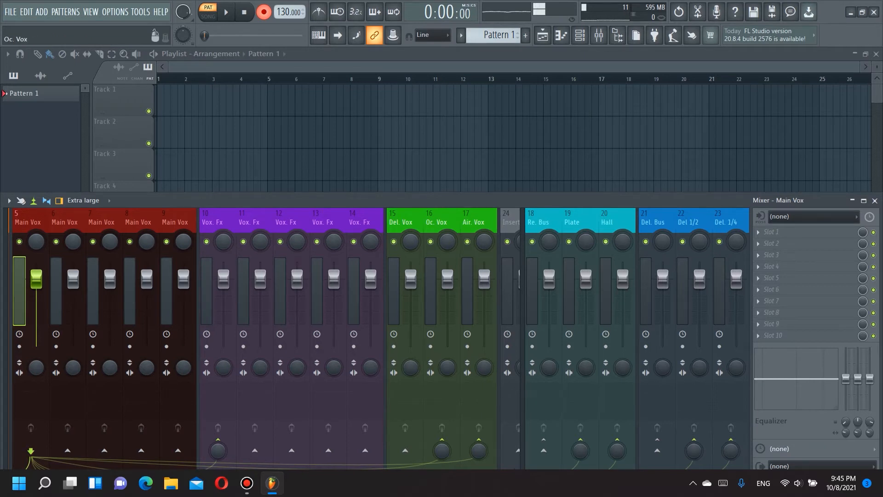
# - Examine the mixer routing of the Oc. Vox, Air. Vox and first Main Vox tracks
pyautogui.click(436, 222)
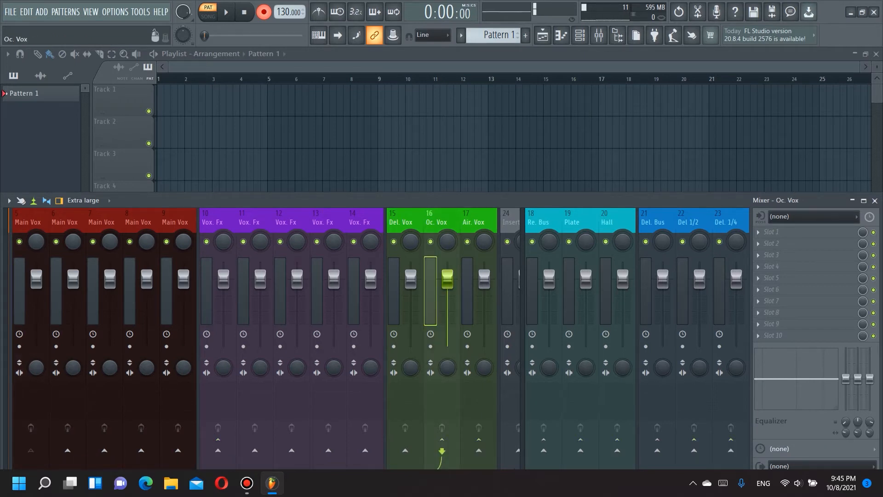
pyautogui.hscroll(-1, 436, 222)
pyautogui.hscroll(1, 437, 222)
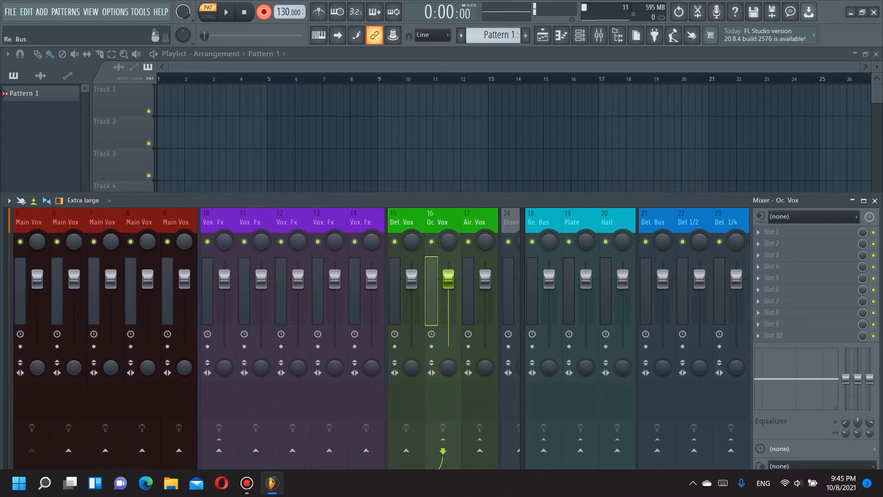
pyautogui.click(522, 226)
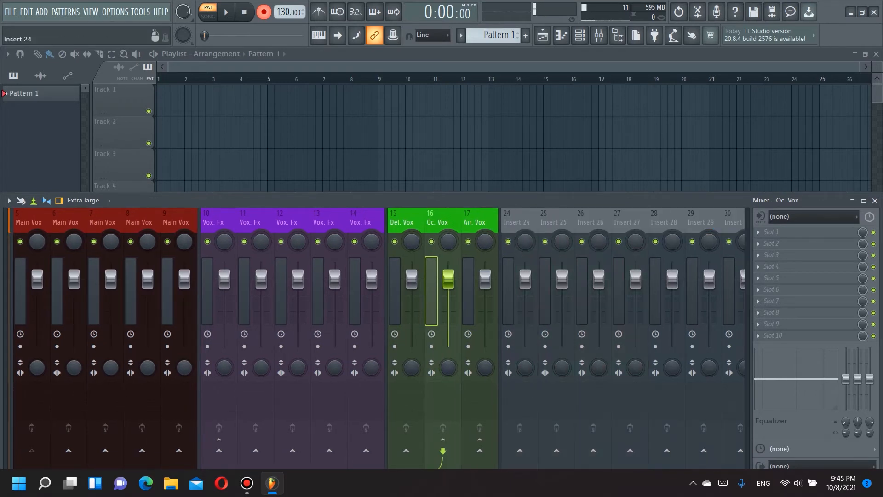
pyautogui.hscroll(-1, 515, 225)
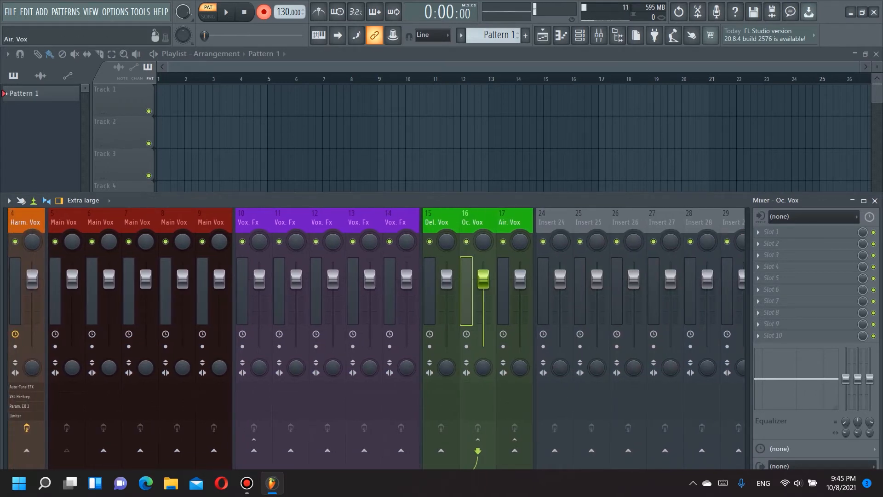
pyautogui.hscroll(-5, 212, 338)
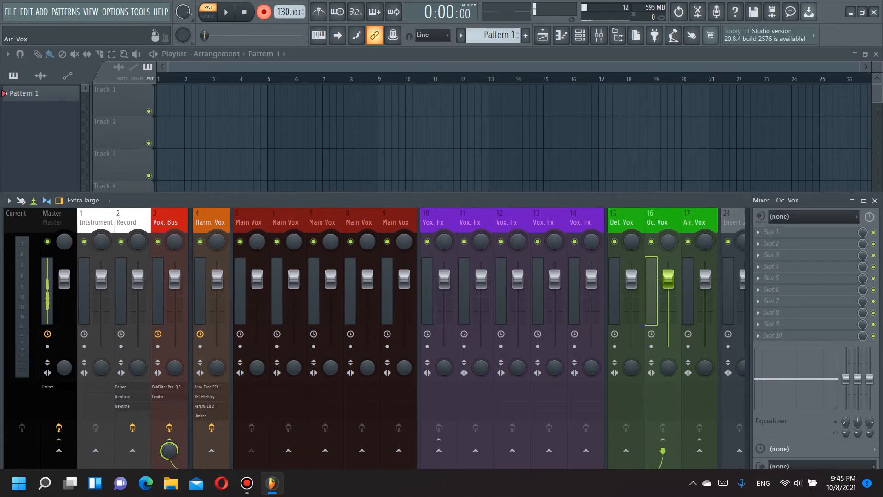
pyautogui.press('Right')
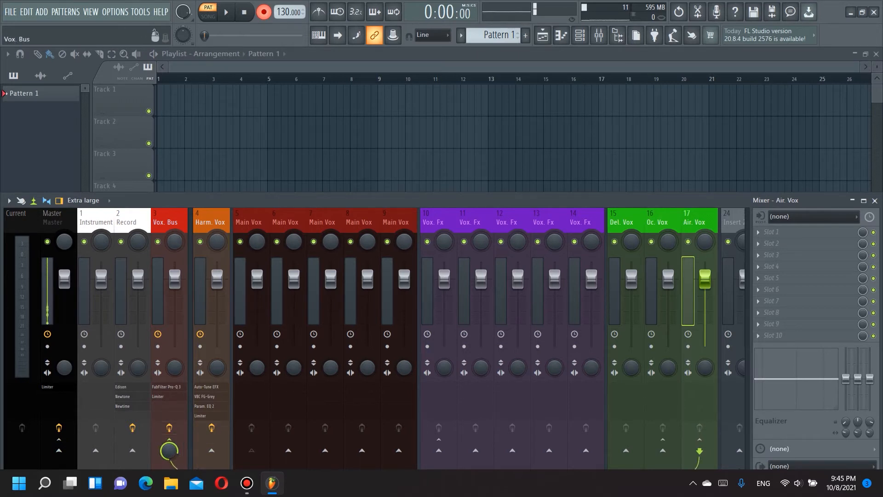
pyautogui.scroll(-4, 211, 338)
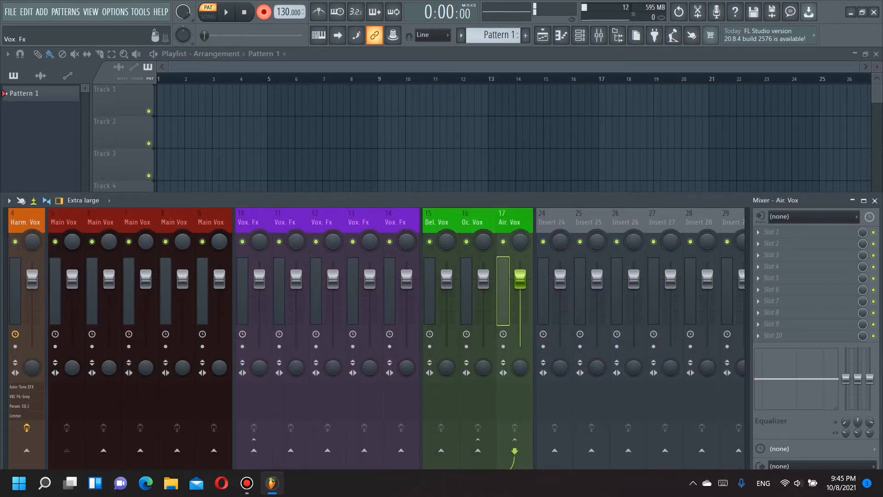
pyautogui.click(63, 222)
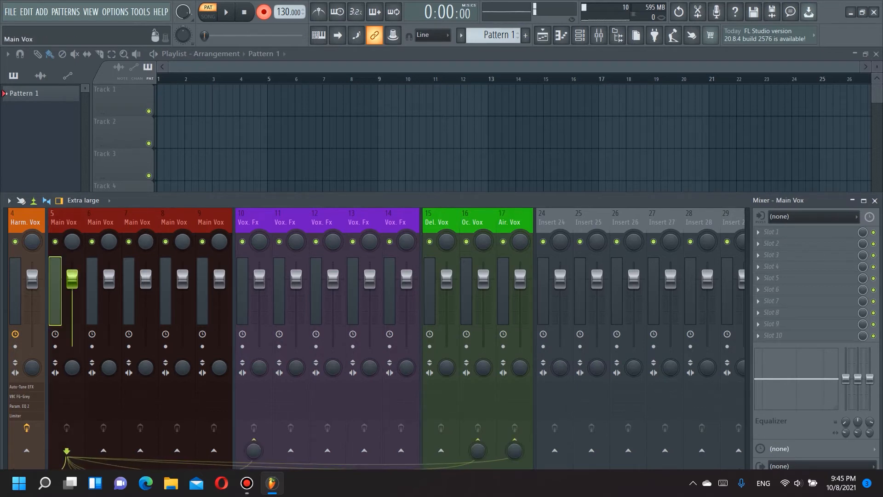
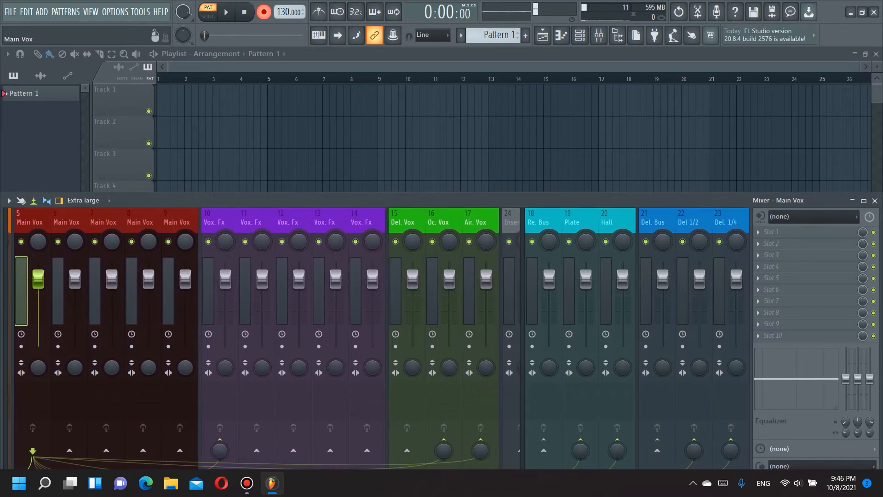
# - Sidechain the second Main Vox track (6) to the first Vox. Fx track (10), Oc. Vox and Air. Vox
pyautogui.press('Right')
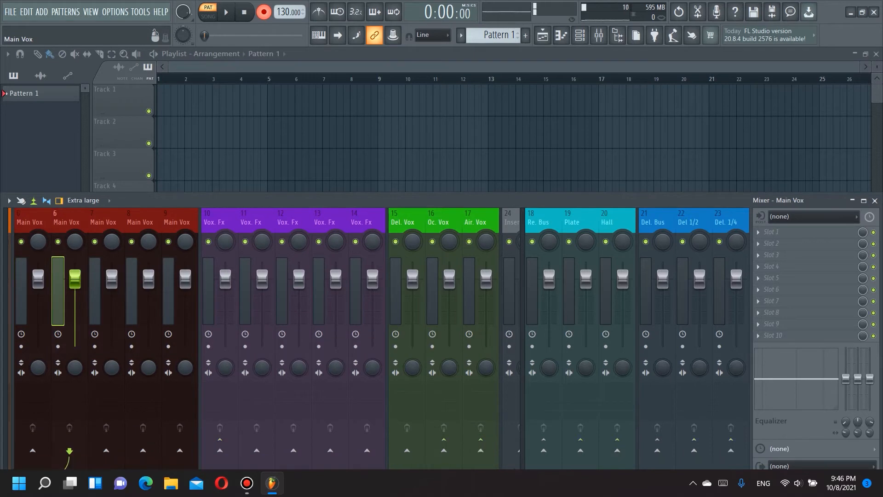
pyautogui.rightClick(220, 451)
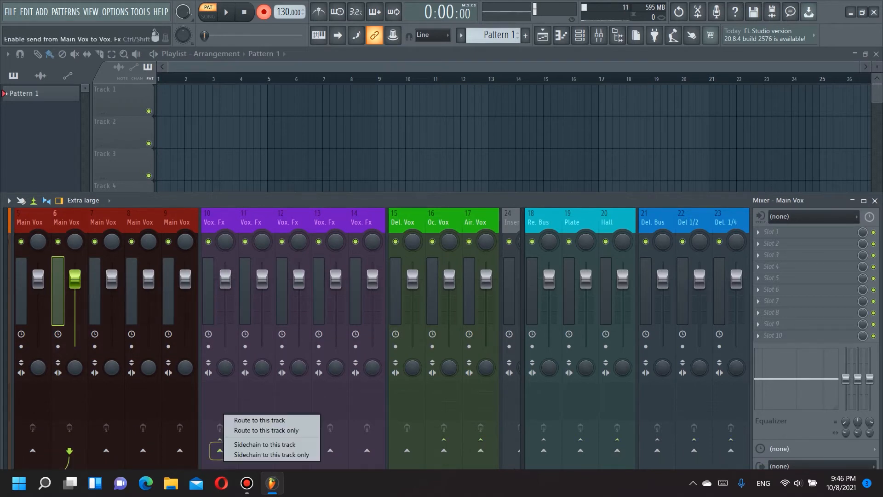
pyautogui.click(265, 444)
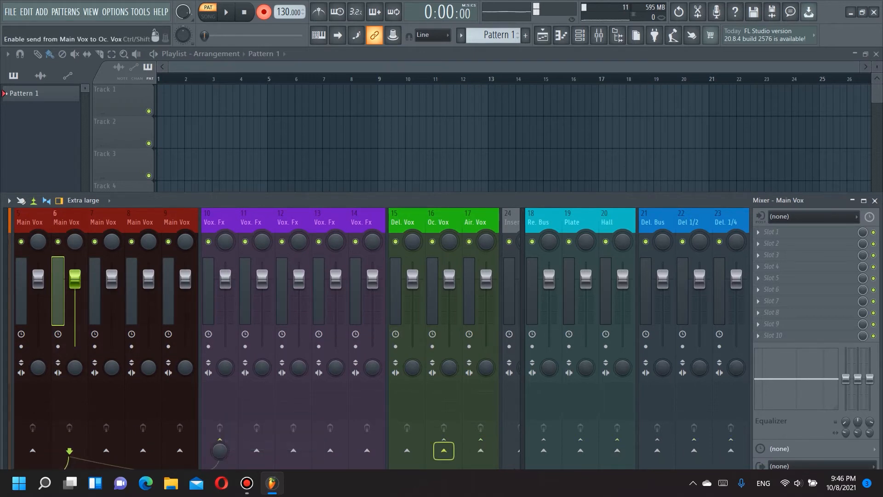
pyautogui.rightClick(444, 450)
pyautogui.click(492, 444)
pyautogui.rightClick(480, 451)
pyautogui.click(523, 444)
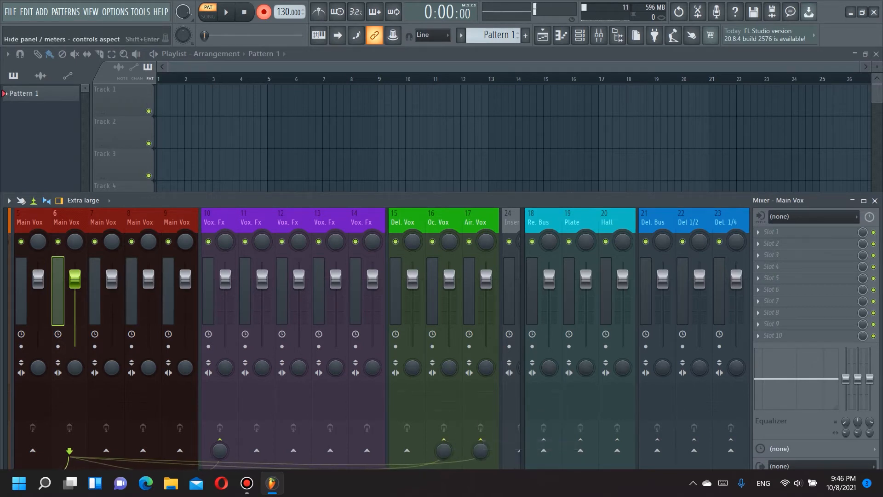
# - Sidechain Main Vox track 6 to the Plate, Hall, Del 1/2 and Del. 1/4 tracks
pyautogui.rightClick(581, 451)
pyautogui.click(612, 444)
pyautogui.rightClick(618, 451)
pyautogui.click(645, 483)
pyautogui.rightClick(694, 450)
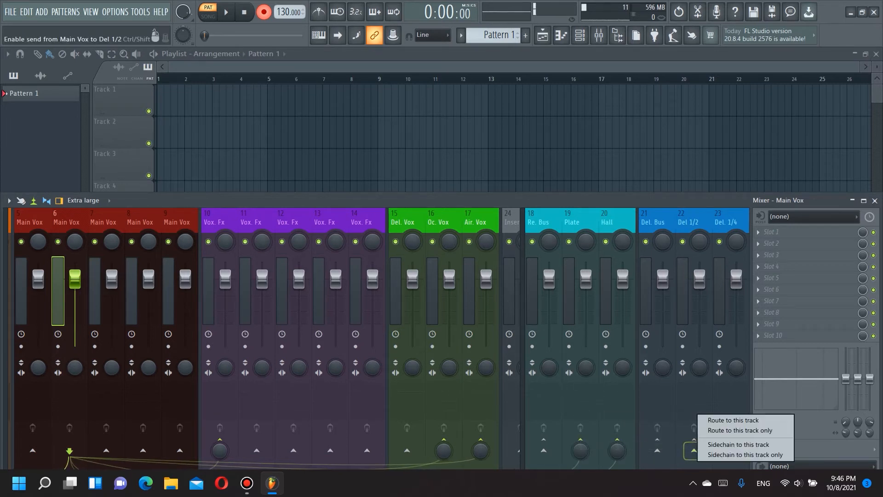
pyautogui.click(726, 445)
pyautogui.rightClick(731, 451)
pyautogui.click(764, 445)
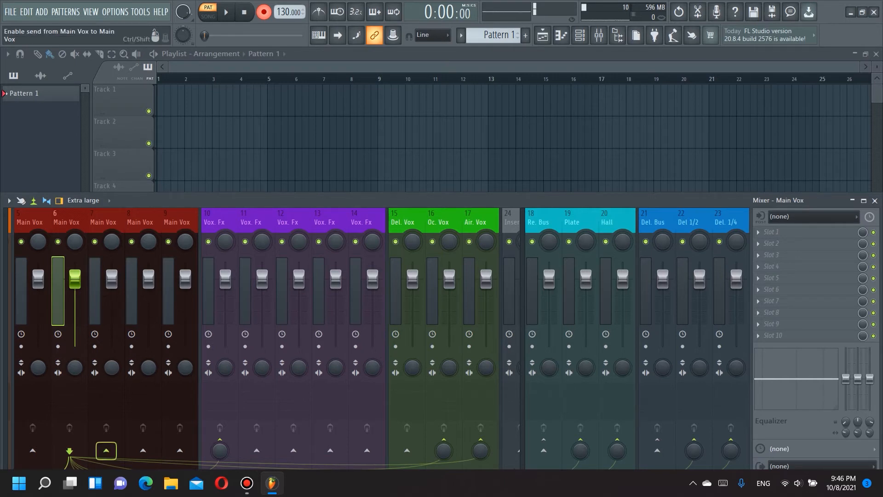
# - Select the third Main Vox track (7) as the send source
pyautogui.click(102, 278)
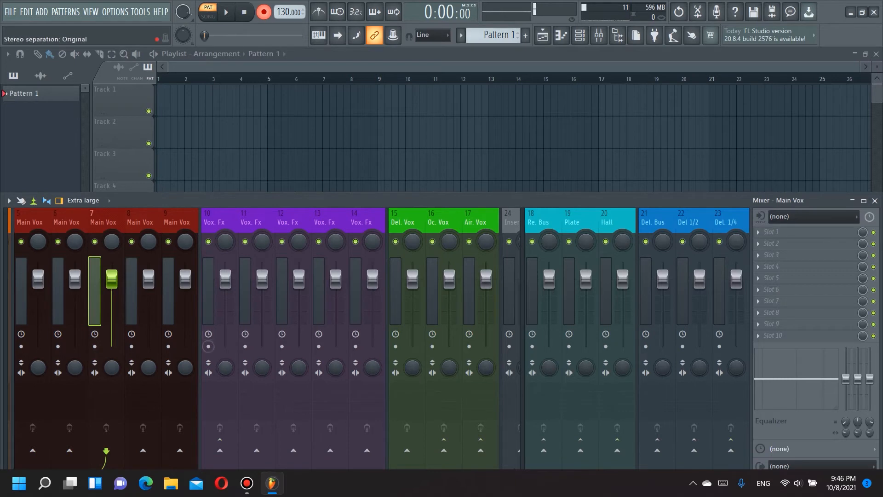
# - Sidechain Main Vox track 7 to Vox. Fx track 10, and compare with the sends of Main Vox tracks 6 and 5
pyautogui.rightClick(220, 451)
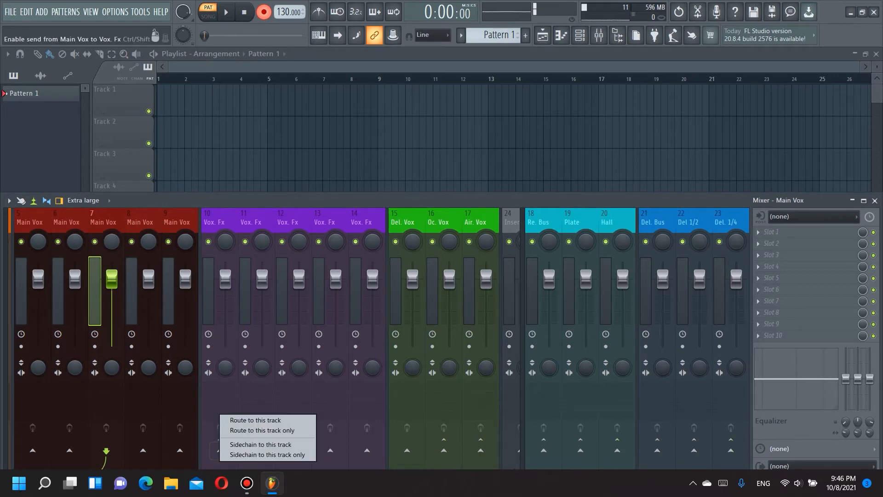
pyautogui.click(240, 414)
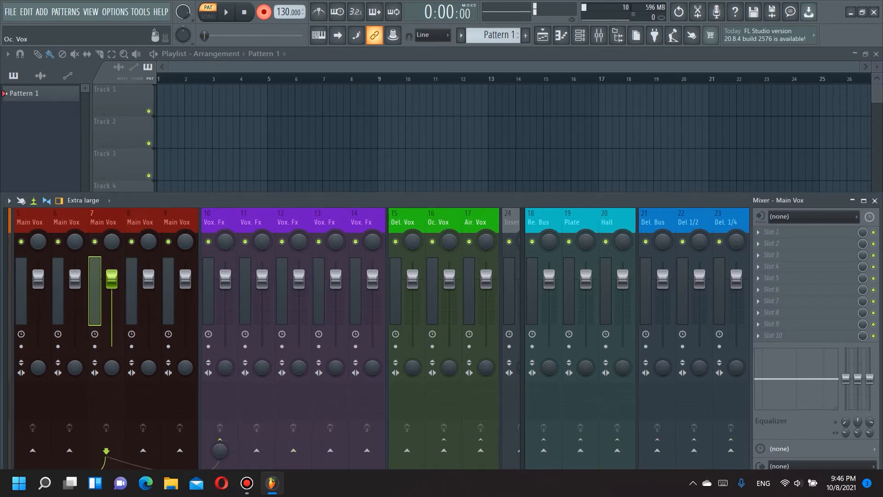
pyautogui.click(65, 278)
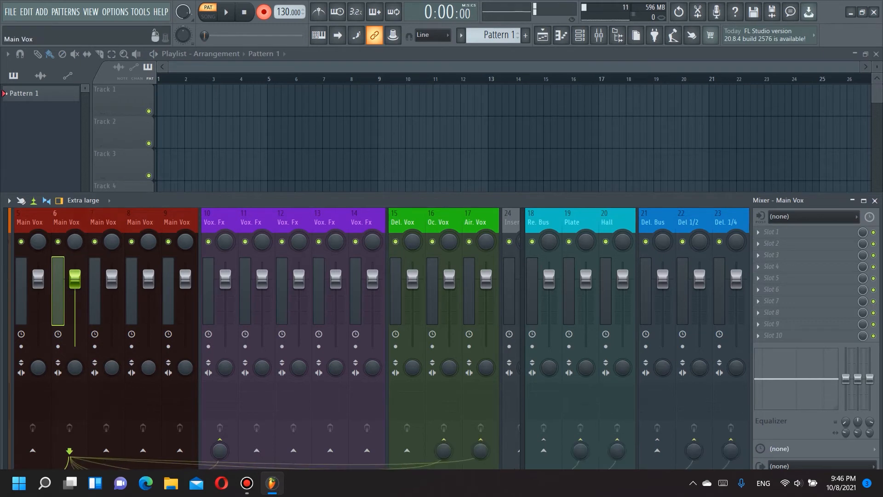
pyautogui.click(28, 278)
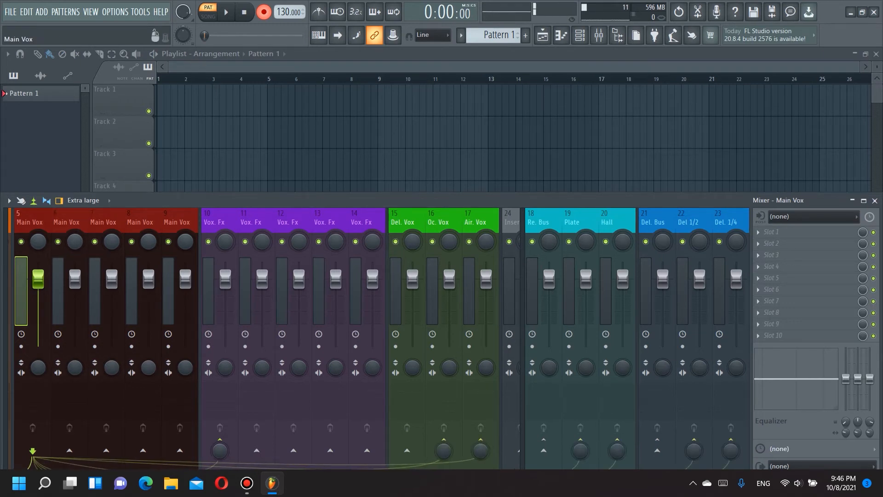
# - On Main Vox track 6, remove the send to Vox. Fx track 10 and sidechain it to Vox. Fx track 11 instead
pyautogui.click(64, 277)
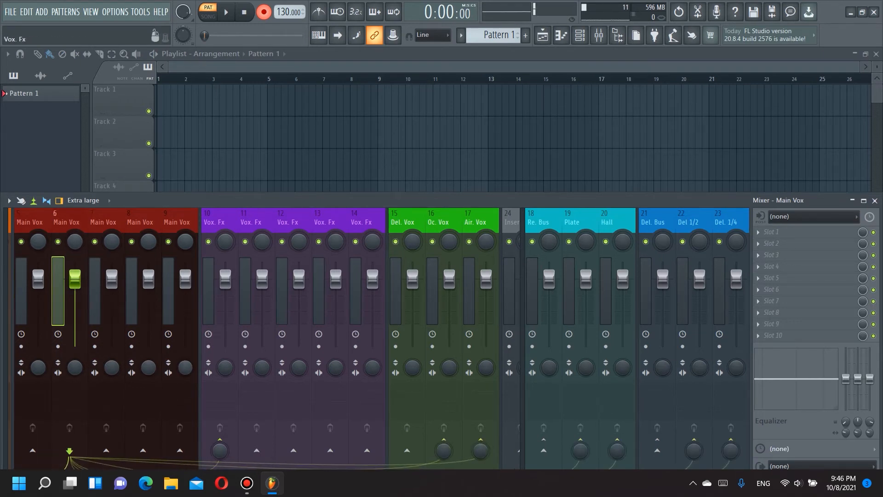
pyautogui.click(220, 440)
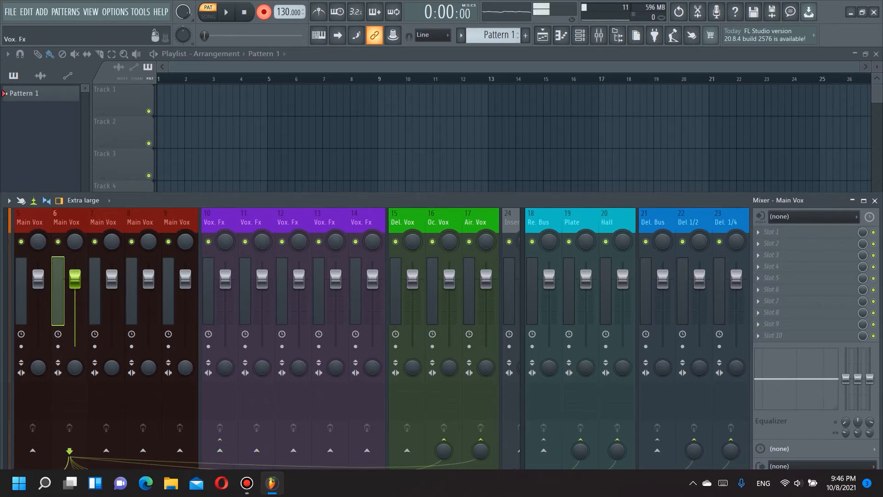
pyautogui.rightClick(257, 450)
pyautogui.click(286, 444)
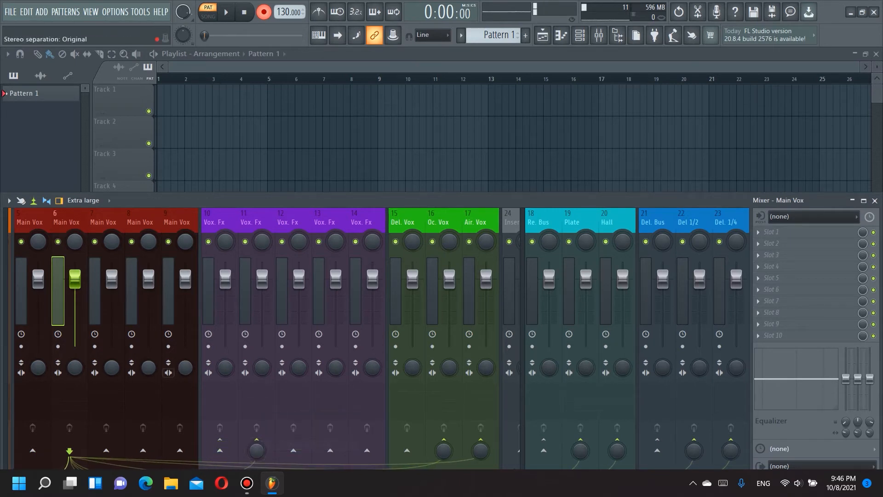
# - On Main Vox track 7, remove the send to Vox. Fx track 10 and sidechain it to Vox. Fx track 12 instead
pyautogui.click(100, 279)
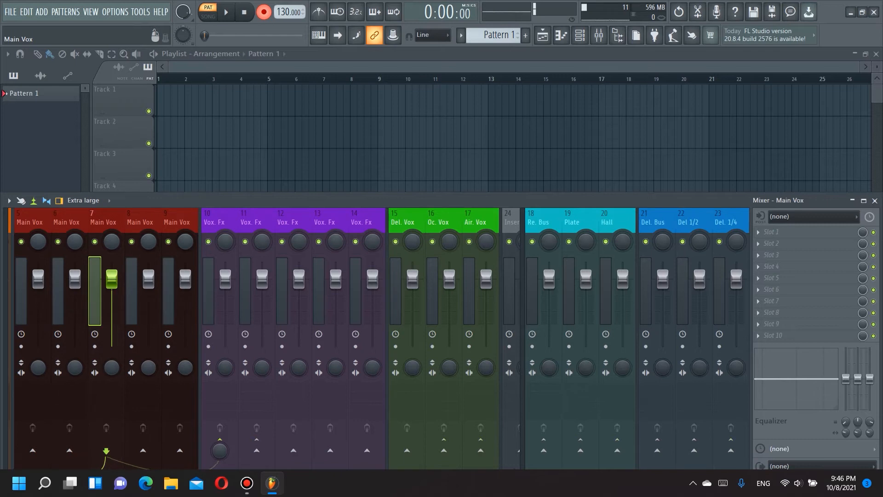
pyautogui.click(220, 450)
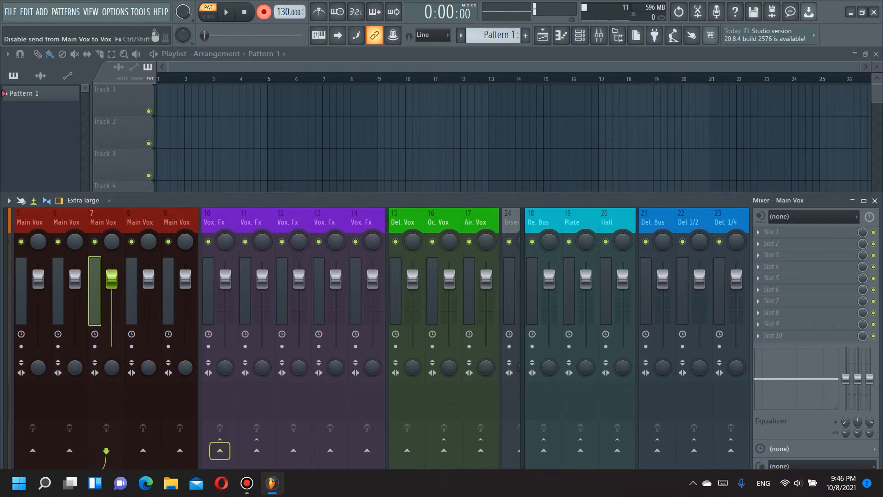
pyautogui.rightClick(293, 450)
pyautogui.click(346, 455)
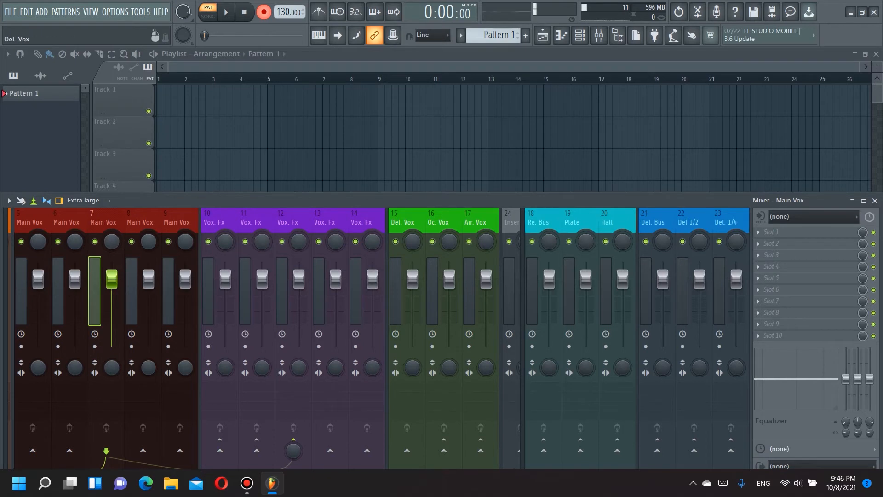
# - Sidechain Main Vox track 7 to the Oc. Vox and Air. Vox tracks
pyautogui.rightClick(444, 450)
pyautogui.click(460, 445)
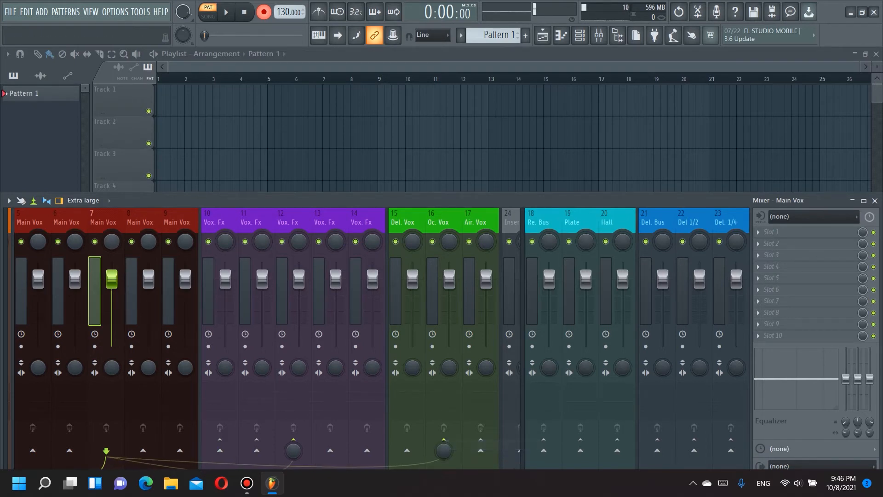
pyautogui.rightClick(480, 450)
pyautogui.click(500, 443)
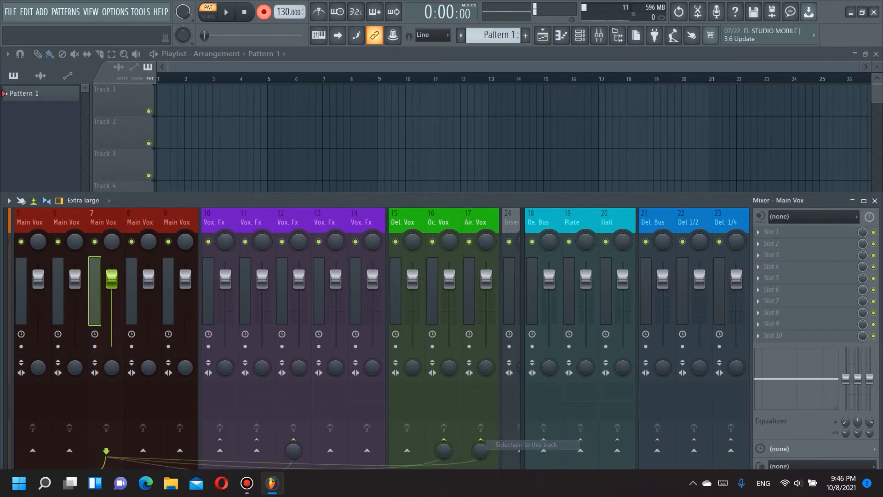
# - Sidechain Main Vox track 7 to the Plate, Hall, Del 1/2 and Del 1/4 tracks
pyautogui.click(581, 450)
pyautogui.rightClick(618, 450)
pyautogui.click(618, 444)
pyautogui.rightClick(617, 450)
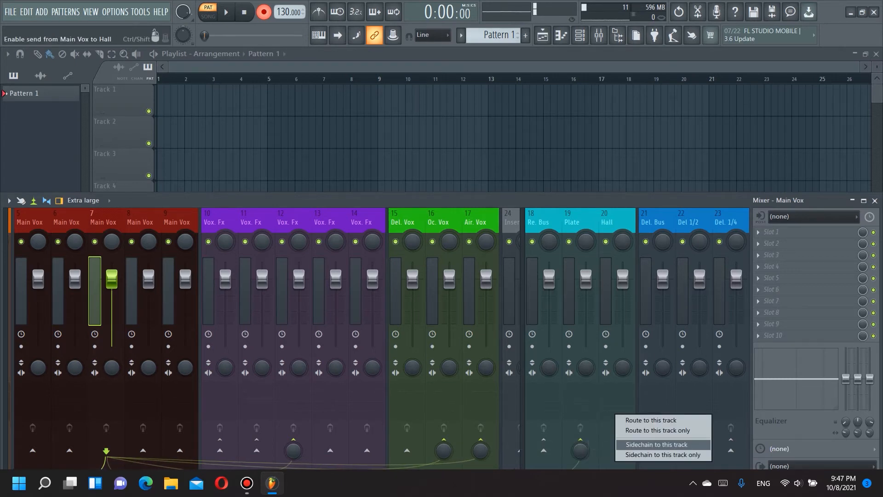
pyautogui.click(598, 444)
pyautogui.rightClick(694, 450)
pyautogui.click(720, 444)
pyautogui.rightClick(731, 450)
pyautogui.click(774, 445)
# - Sidechain Main Vox track 8 to Vox. Fx track 13, Oc. Vox and Air. Vox
pyautogui.click(142, 222)
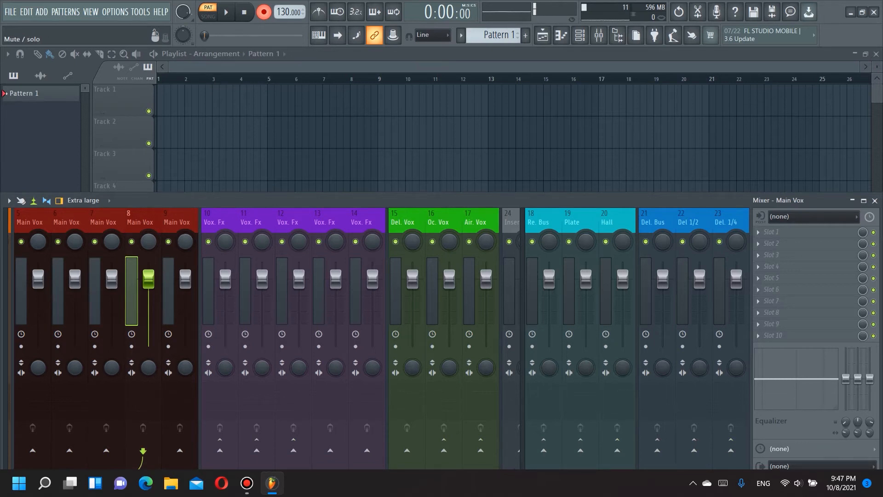
pyautogui.rightClick(330, 451)
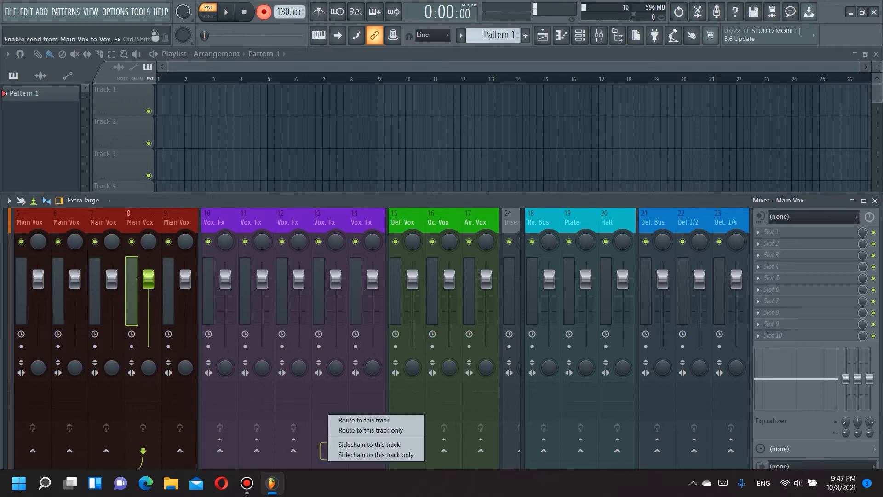
pyautogui.click(350, 443)
pyautogui.rightClick(443, 450)
pyautogui.click(488, 445)
pyautogui.rightClick(481, 451)
pyautogui.click(524, 444)
# - Sidechain Main Vox track 8 to the Plate, Hall, Del 1/2 and Del 1/4 tracks
pyautogui.rightClick(580, 451)
pyautogui.click(617, 445)
pyautogui.rightClick(618, 450)
pyautogui.click(653, 444)
pyautogui.rightClick(694, 450)
pyautogui.click(731, 445)
pyautogui.rightClick(731, 451)
pyautogui.click(768, 445)
# - Sidechain Main Vox track 9 to Vox. Fx track 14, Oc. Vox and Air. Vox
pyautogui.click(177, 223)
pyautogui.click(367, 451)
pyautogui.rightClick(367, 451)
pyautogui.click(400, 444)
pyautogui.rightClick(444, 451)
pyautogui.click(489, 444)
pyautogui.rightClick(481, 451)
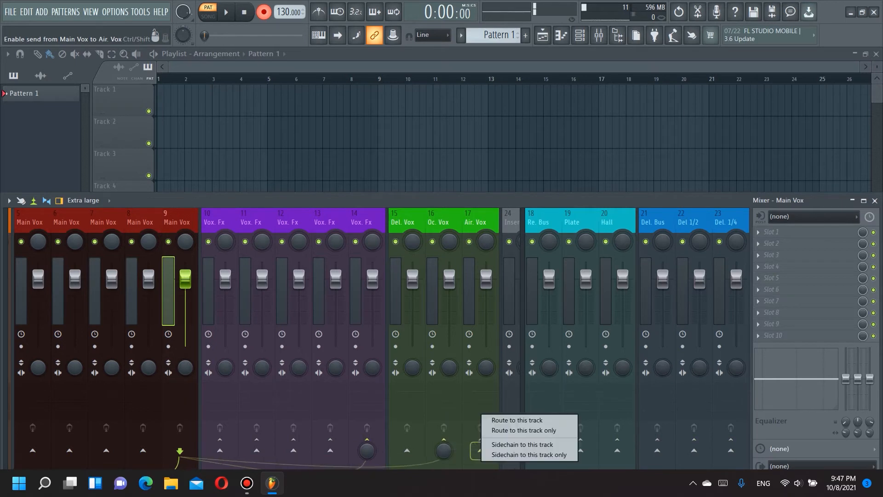
pyautogui.click(515, 444)
# - Sidechain Main Vox track 9 to the Plate, Hall, Del 1/2 and Del 1/4 tracks
pyautogui.click(581, 445)
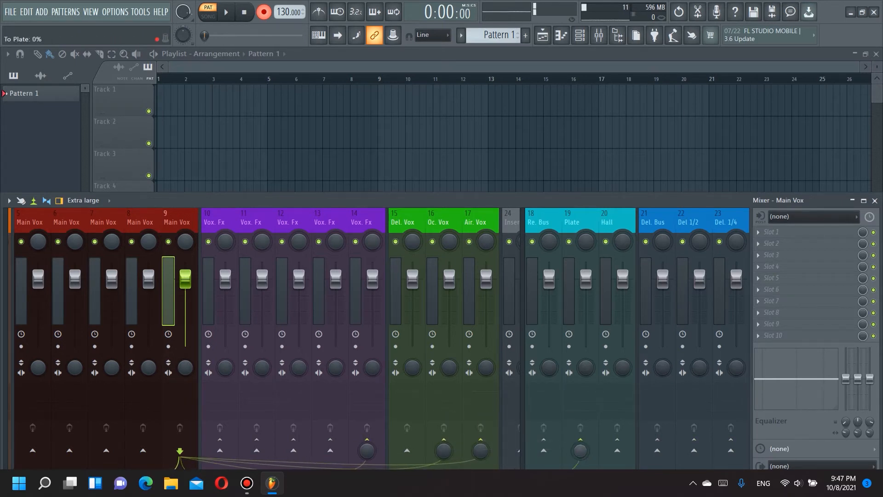
pyautogui.rightClick(618, 451)
pyautogui.click(651, 445)
pyautogui.rightClick(695, 451)
pyautogui.click(728, 445)
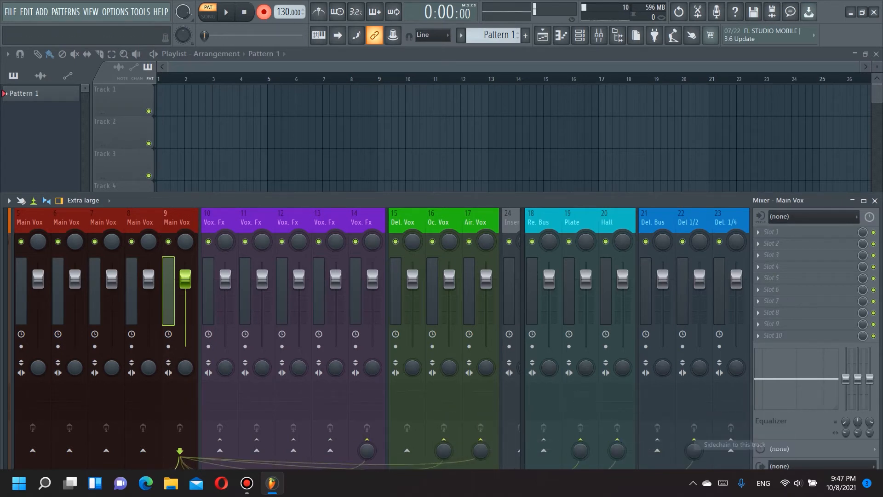
pyautogui.rightClick(731, 451)
pyautogui.click(765, 443)
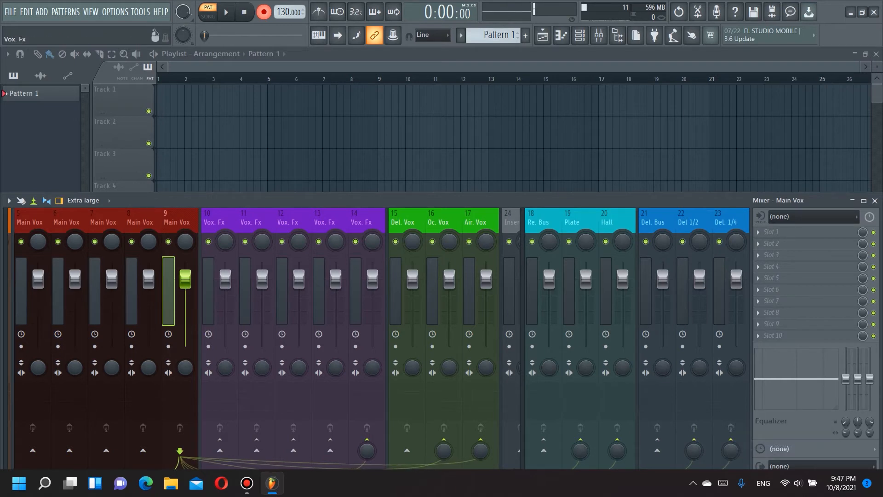
# - Load the Fruity send plugin into effect slot 1 of Main Vox track 5
pyautogui.scroll(1, 332, 396)
pyautogui.click(522, 368)
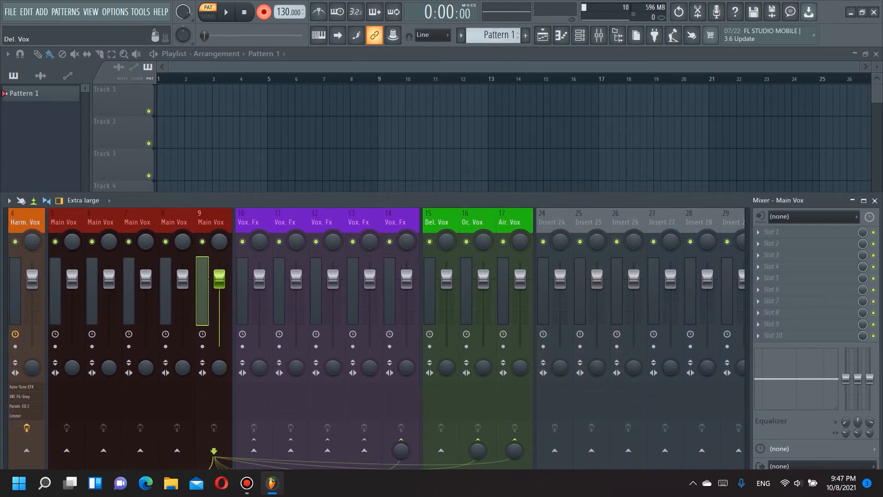
pyautogui.click(67, 399)
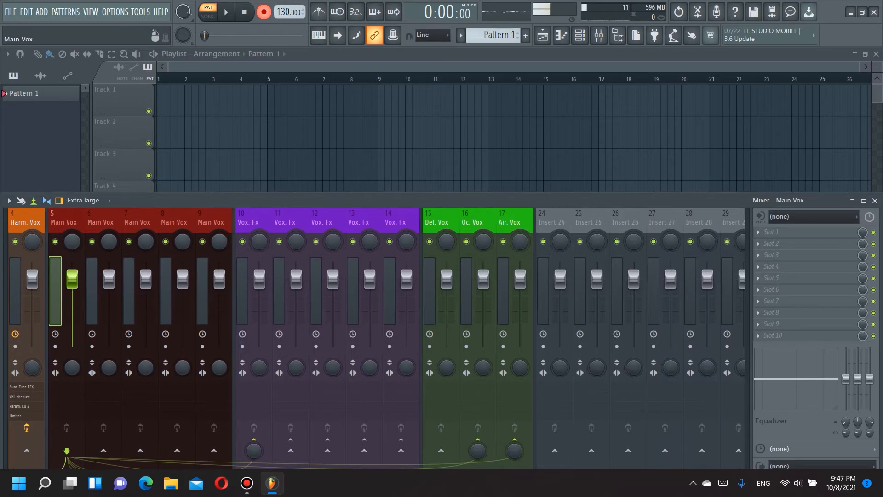
pyautogui.click(782, 232)
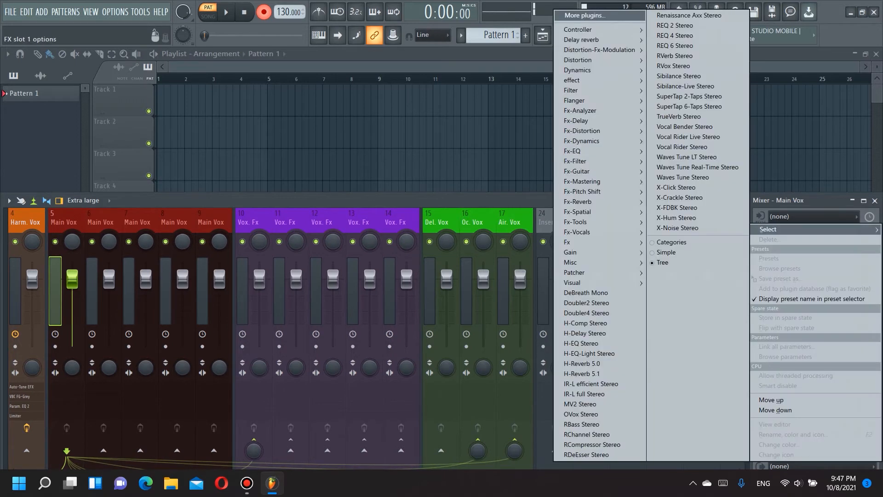
pyautogui.moveTo(573, 252)
pyautogui.click(496, 272)
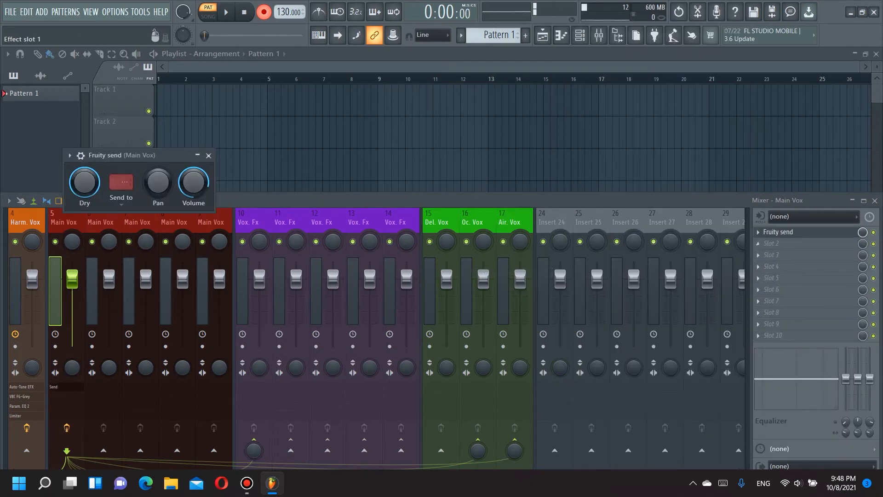
pyautogui.middleClick(758, 232)
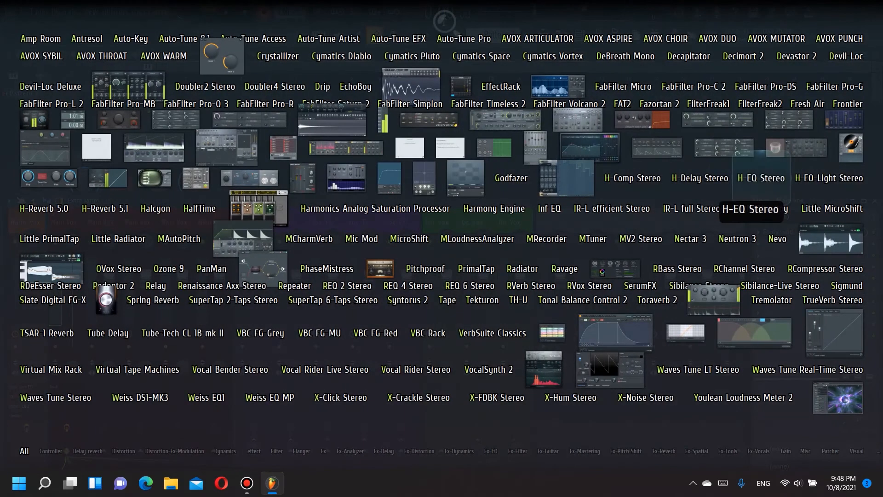
pyautogui.click(607, 16)
pyautogui.click(759, 244)
# - Copy the Fruity send plugin into effect slots 2 and 3 of Main Vox track 5
pyautogui.click(759, 232)
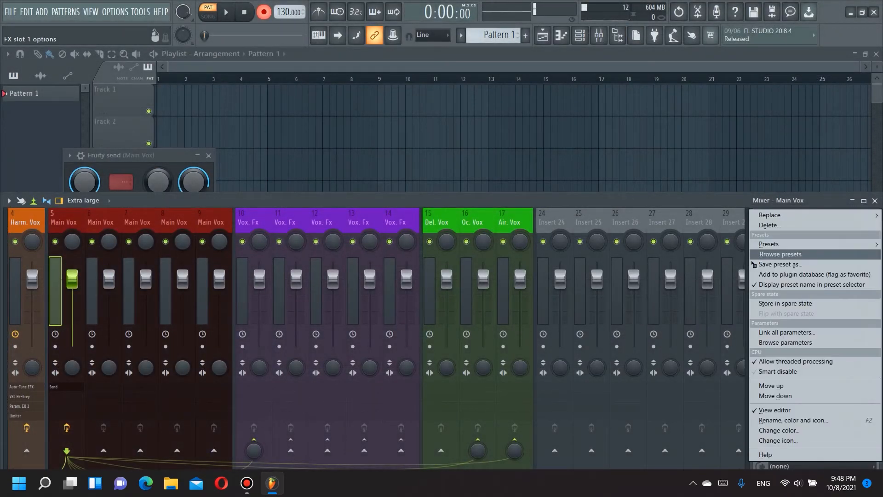
pyautogui.moveTo(752, 263); pyautogui.dragTo(764, 244)
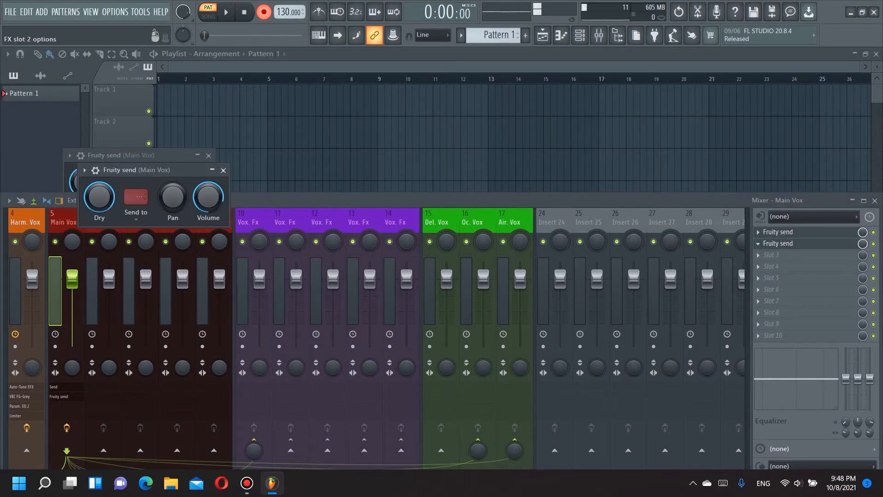
pyautogui.click(759, 244)
pyautogui.moveTo(766, 264)
pyautogui.mouseDown()
pyautogui.moveTo(755, 289)
pyautogui.moveTo(764, 256)
pyautogui.mouseUp()
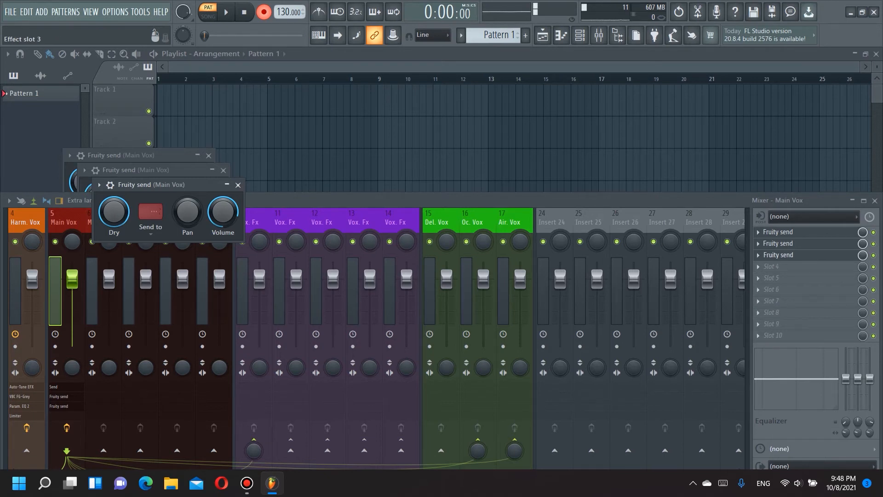
# - Copy the Fruity send plugin into effect slots 7, 8, 9 and 10, leaving slots 4 to 6 empty
pyautogui.click(758, 255)
pyautogui.moveTo(757, 264); pyautogui.dragTo(777, 301)
pyautogui.click(757, 255)
pyautogui.moveTo(763, 265); pyautogui.dragTo(777, 312)
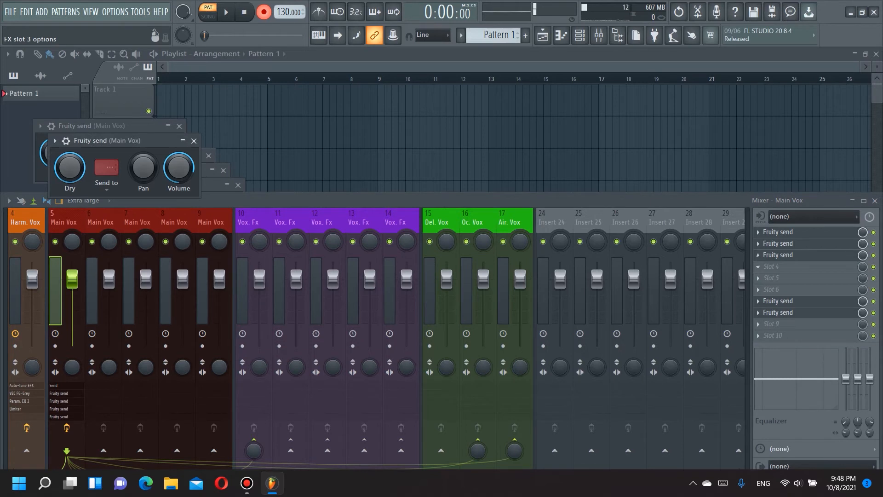
pyautogui.click(757, 266)
pyautogui.moveTo(763, 263); pyautogui.dragTo(778, 324)
pyautogui.click(758, 255)
pyautogui.moveTo(754, 265); pyautogui.dragTo(777, 335)
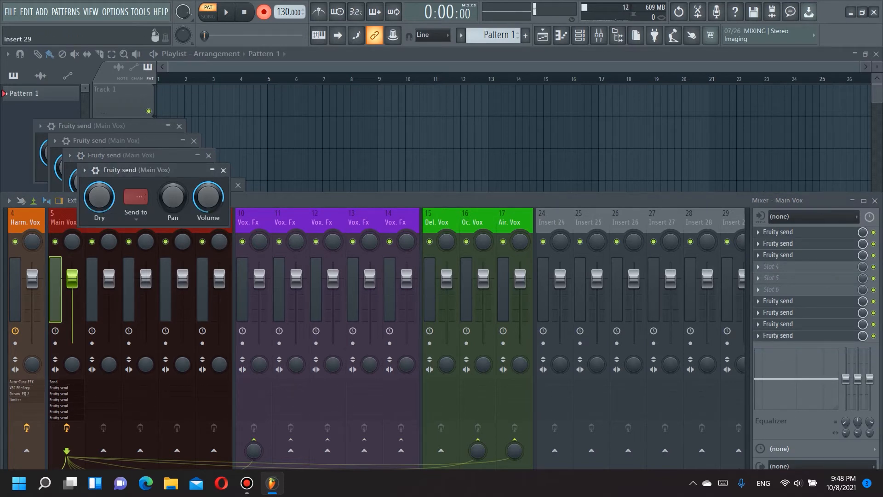
# - Close the Fruity send windows of slots 10, 9, 8, 7, 3 and 2, keeping only the slot 1 window open
pyautogui.click(778, 232)
pyautogui.click(779, 231)
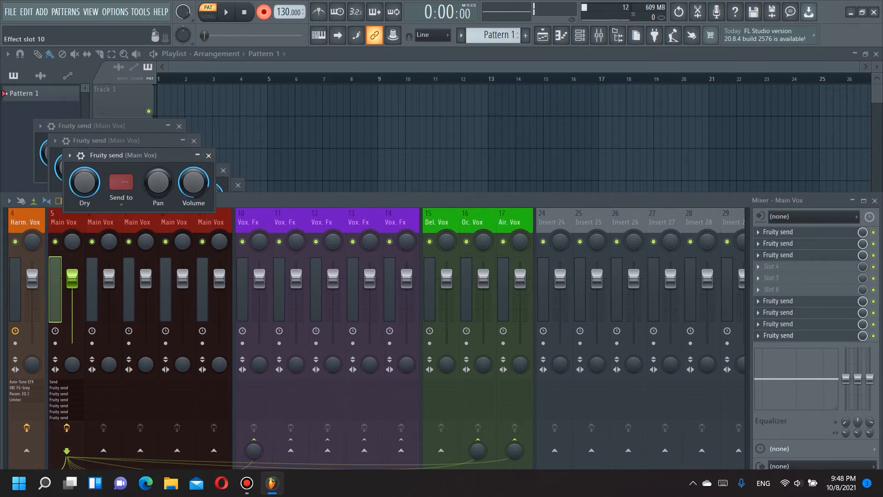
pyautogui.click(779, 336)
pyautogui.click(778, 324)
pyautogui.click(779, 313)
pyautogui.click(779, 301)
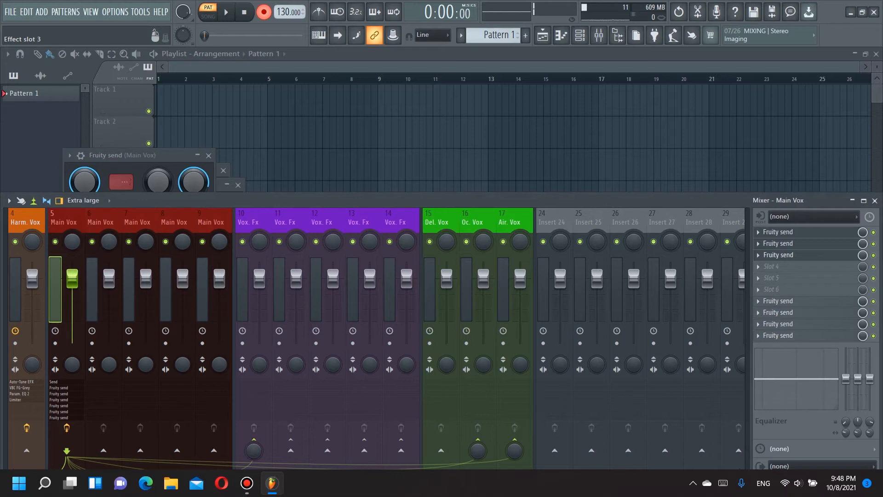
pyautogui.click(779, 254)
pyautogui.click(779, 243)
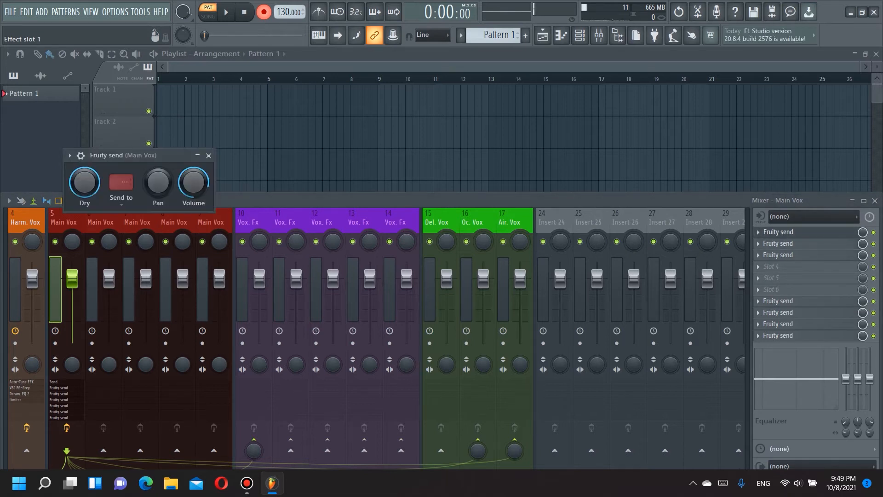
# - Rename the Fruity send in slot 1 to "Vox. Fx"
pyautogui.press('F2')
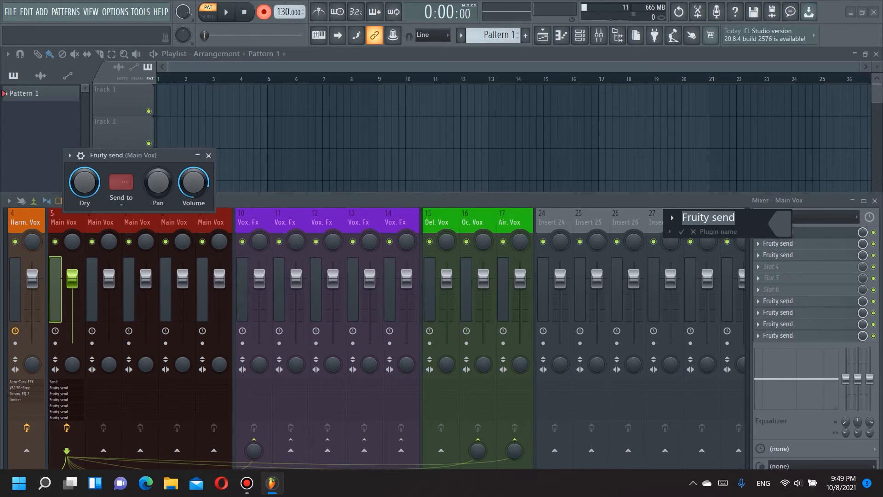
pyautogui.write('Vox. Fx')
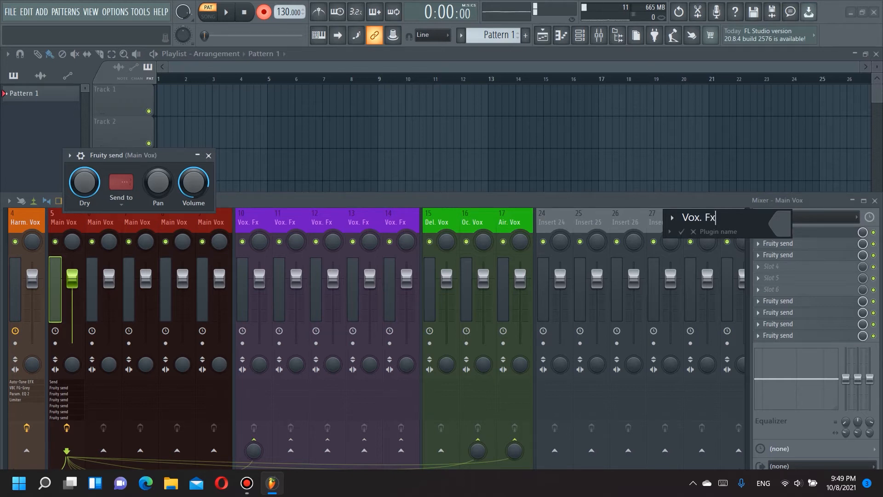
pyautogui.press('Return')
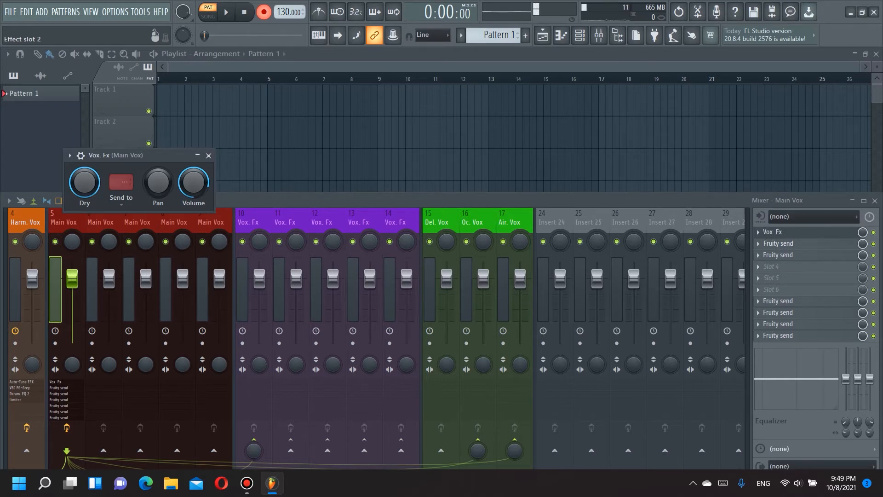
# - Route the "Vox. Fx" send in slot 1 of Main Vox track 5 to the Vox. Fx track and close its window
pyautogui.click(782, 243)
pyautogui.click(782, 232)
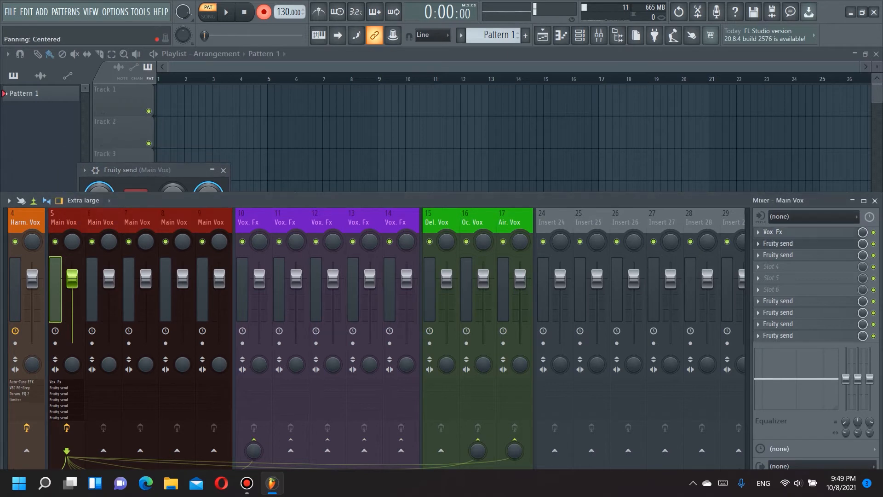
pyautogui.click(782, 231)
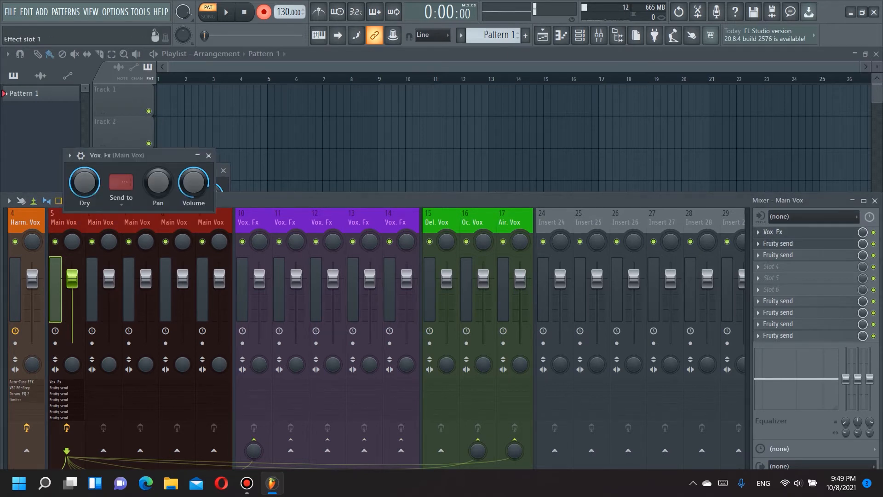
pyautogui.click(121, 181)
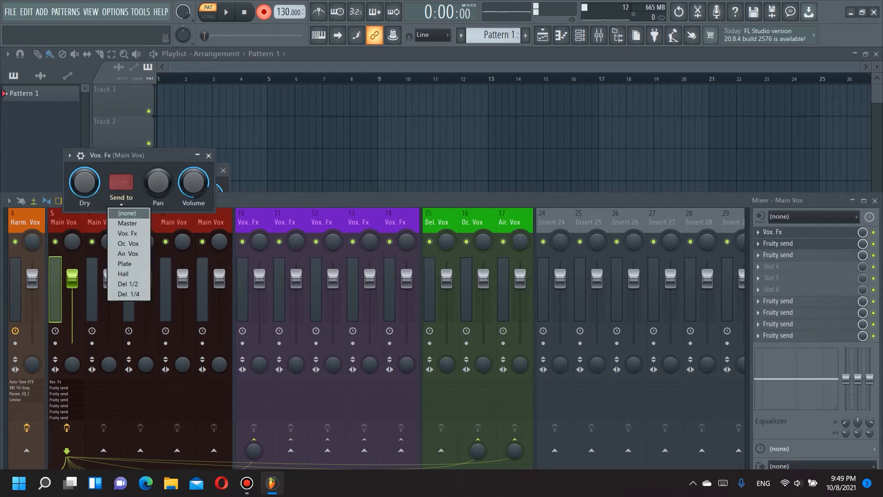
pyautogui.click(128, 233)
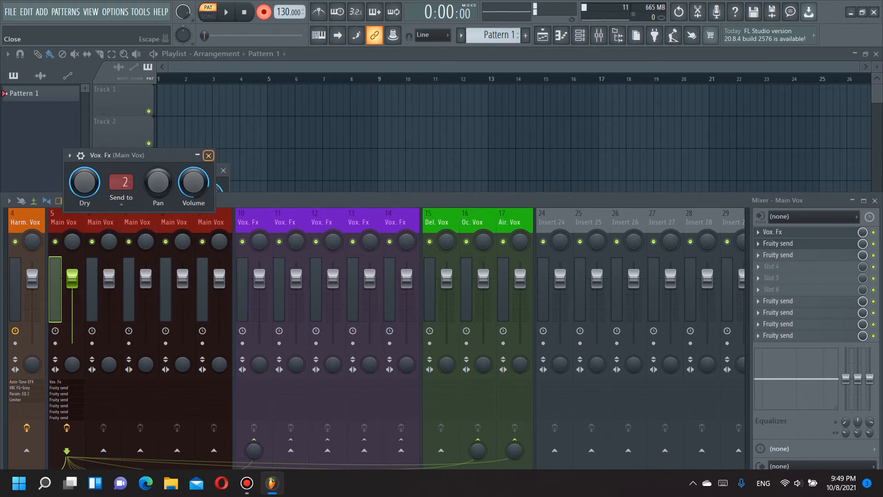
pyautogui.click(209, 155)
# - Rename the Fruity send in slot 2 to "OC" and route it to the Oc. Vox track
pyautogui.click(778, 243)
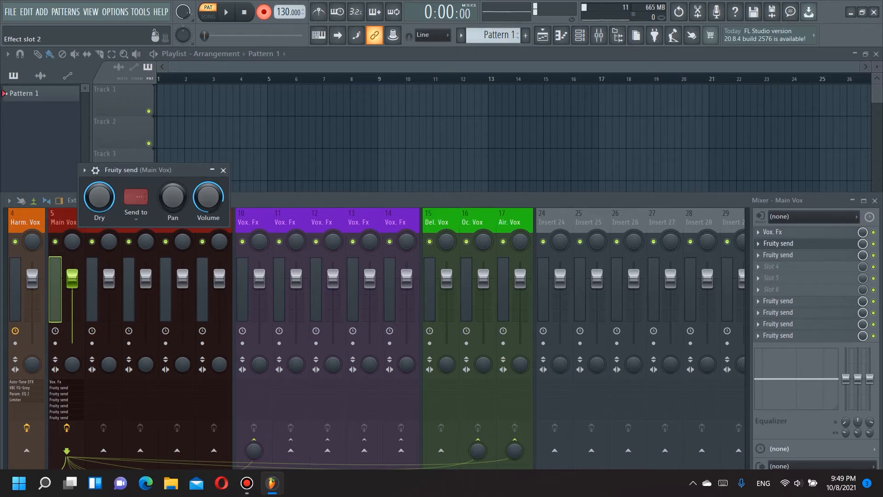
pyautogui.press('F2')
pyautogui.write('OC')
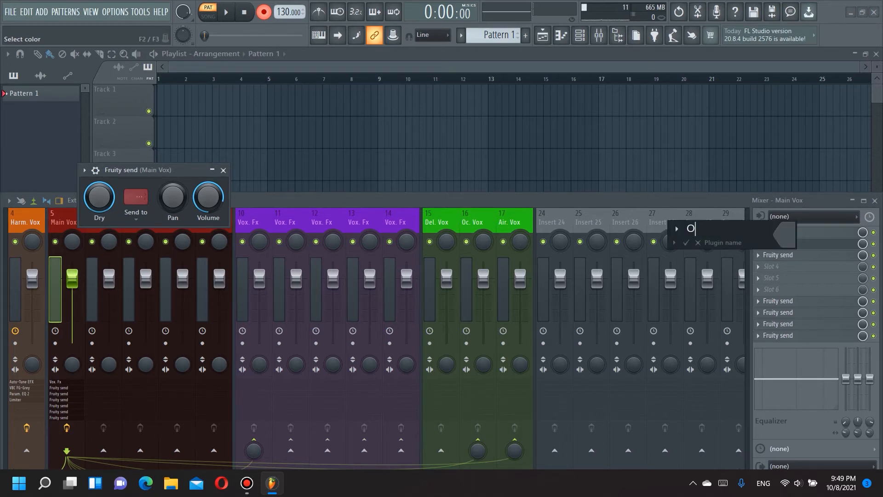
pyautogui.press('Return')
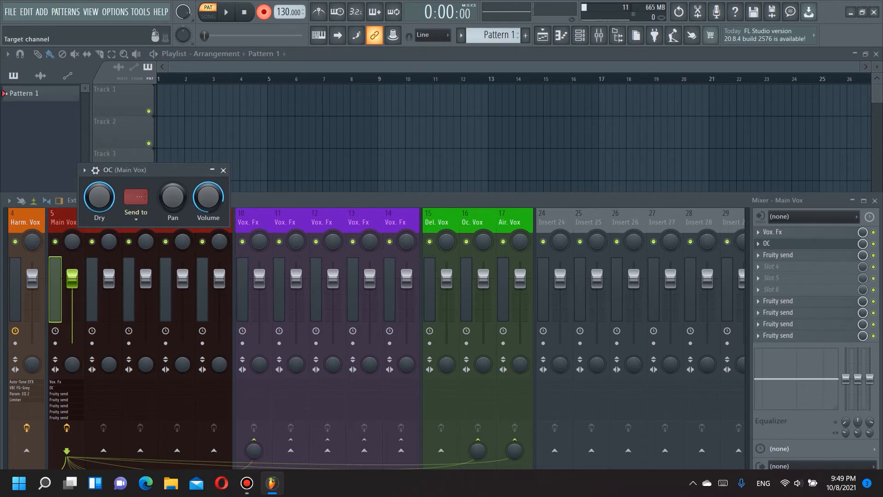
pyautogui.click(136, 198)
pyautogui.click(143, 258)
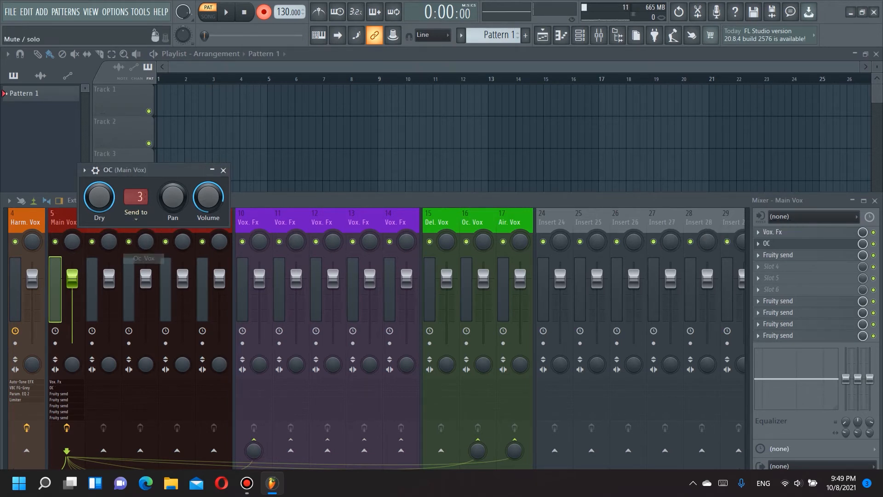
pyautogui.click(223, 170)
# - Rename the Fruity send in slot 3 to "Air" and route it to the Air. Vox track
pyautogui.click(778, 255)
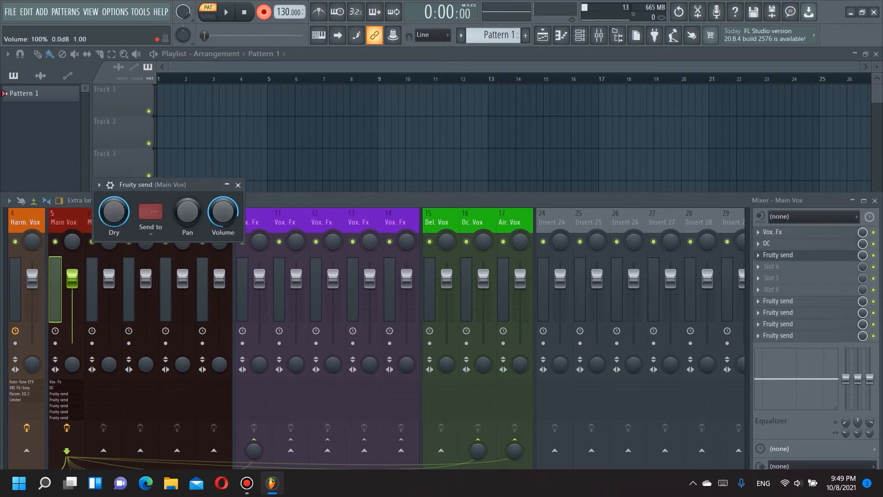
pyautogui.press('F2')
pyautogui.write('Air')
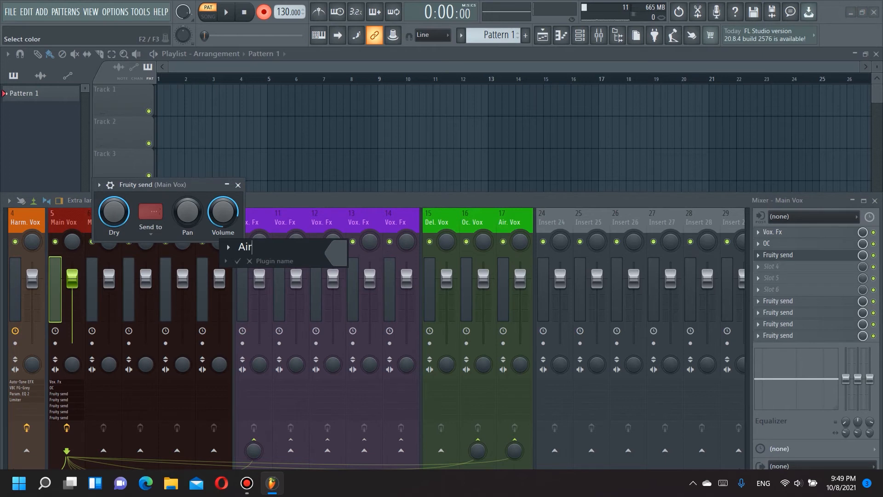
pyautogui.press('Return')
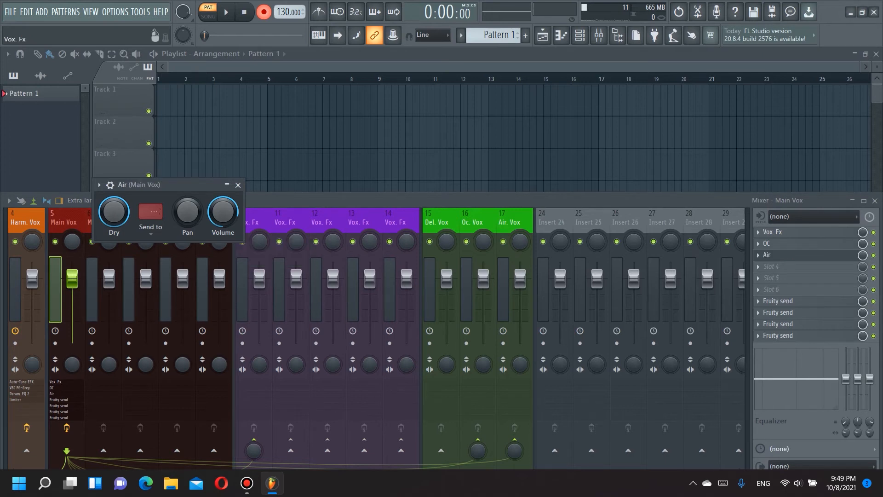
pyautogui.click(150, 212)
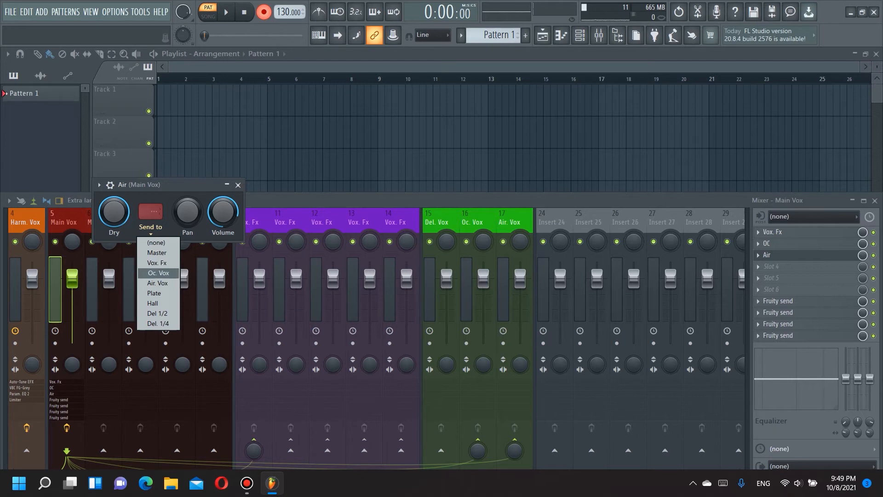
pyautogui.click(158, 283)
pyautogui.click(238, 184)
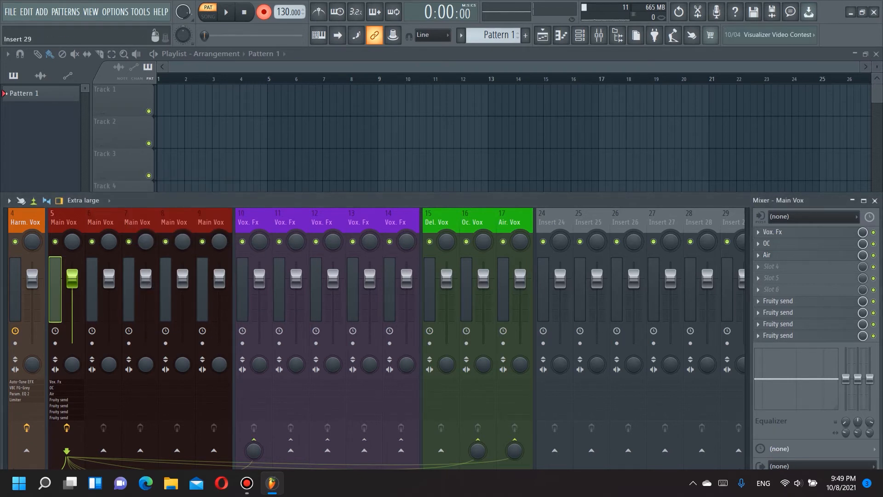
# - Rename the Fruity send in slot 7 to "Plate" and route it to the Plate track
pyautogui.click(777, 312)
pyautogui.click(778, 312)
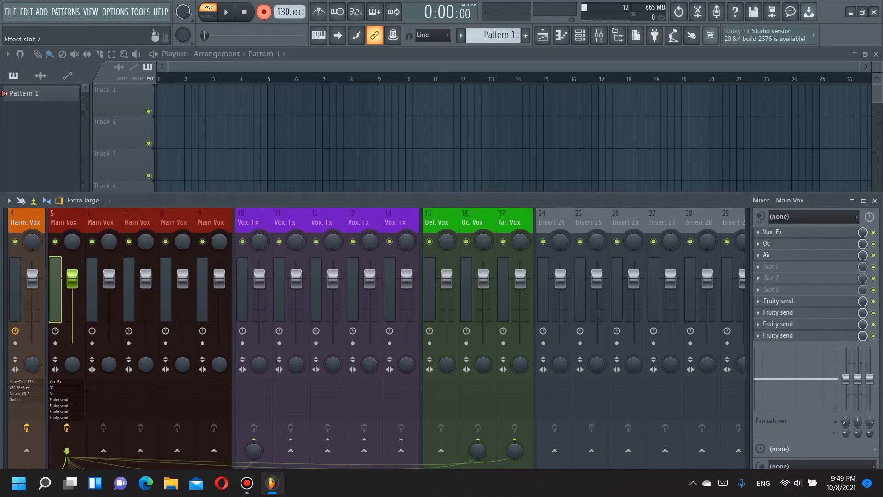
pyautogui.click(778, 301)
pyautogui.rightClick(777, 301)
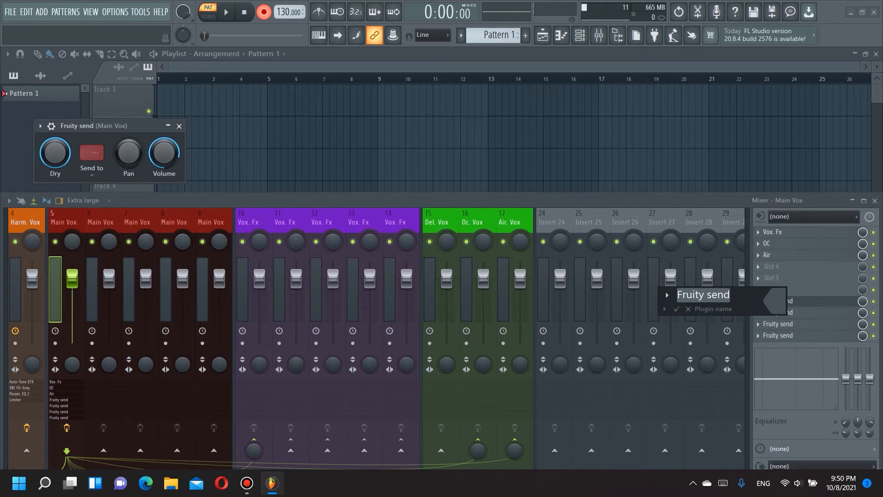
pyautogui.write('Plate')
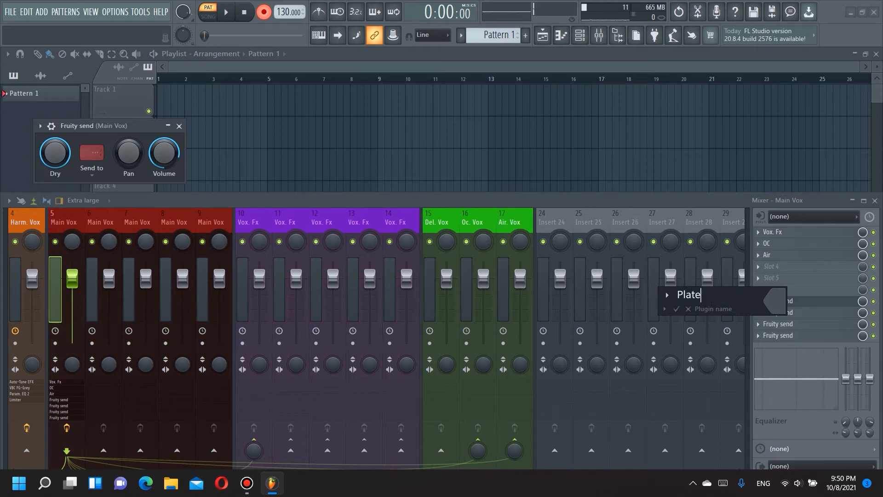
pyautogui.press('Return')
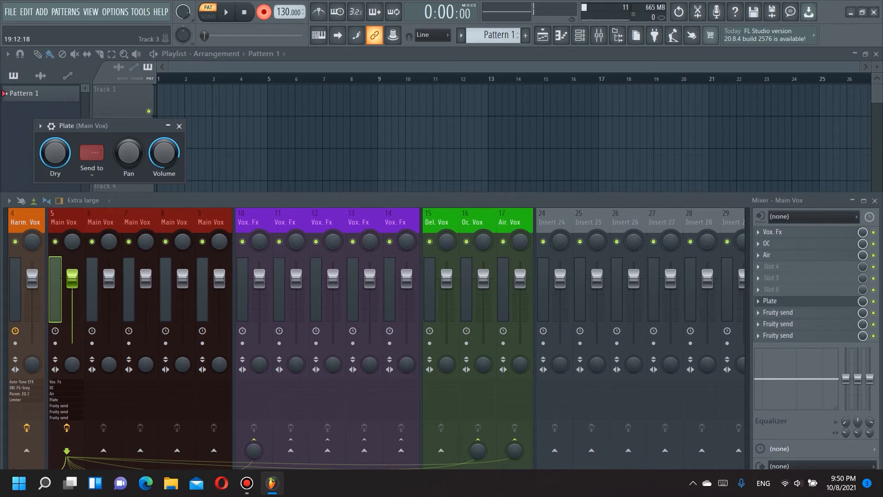
pyautogui.click(91, 153)
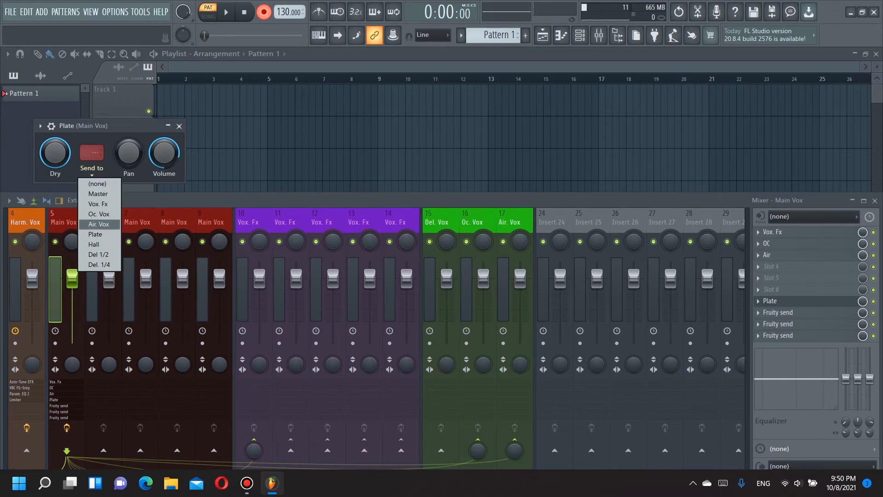
pyautogui.click(94, 244)
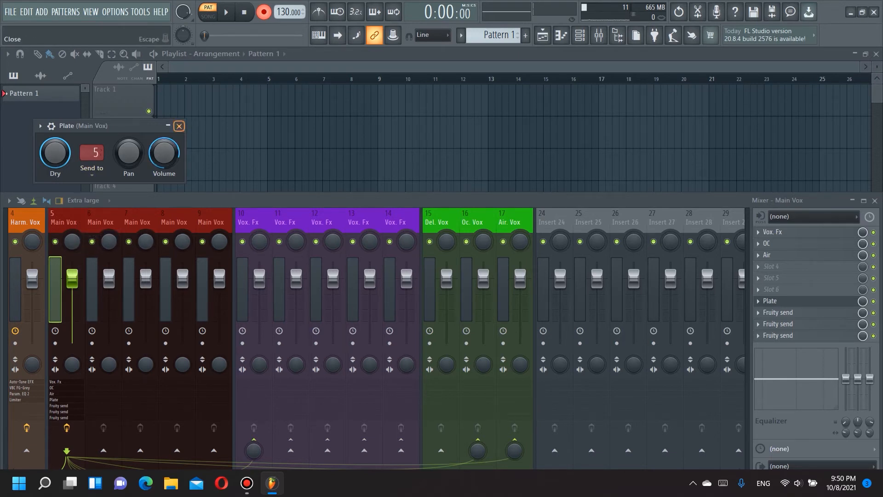
pyautogui.click(179, 125)
# - Rename the Fruity send in slot 8 to "Hall" and route it to the Hall track
pyautogui.click(777, 313)
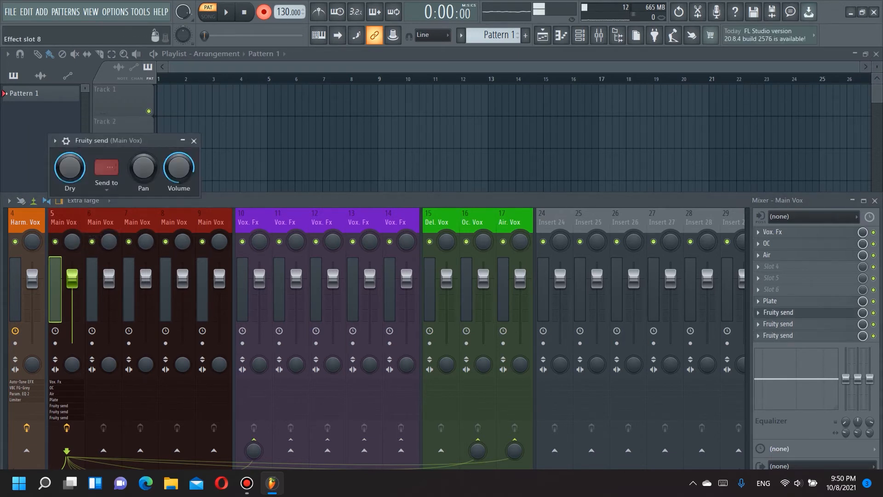
pyautogui.press('F2')
pyautogui.write('Ha')
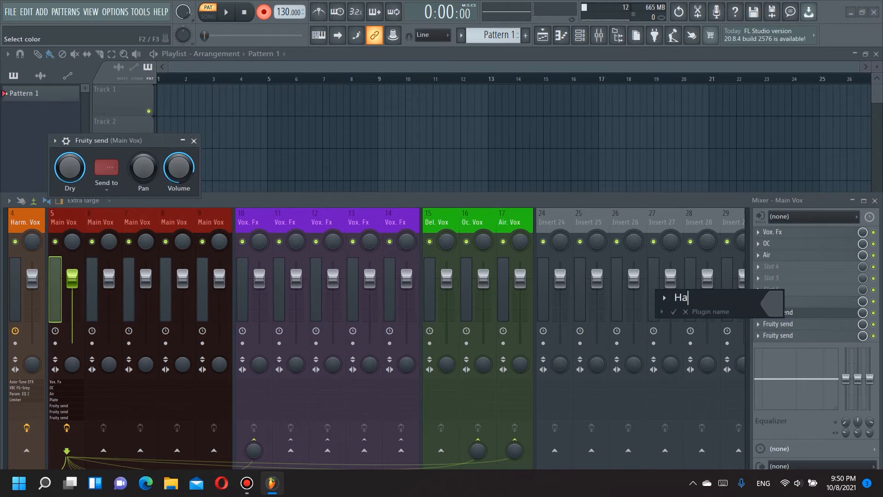
pyautogui.write('ll')
pyautogui.press('Return')
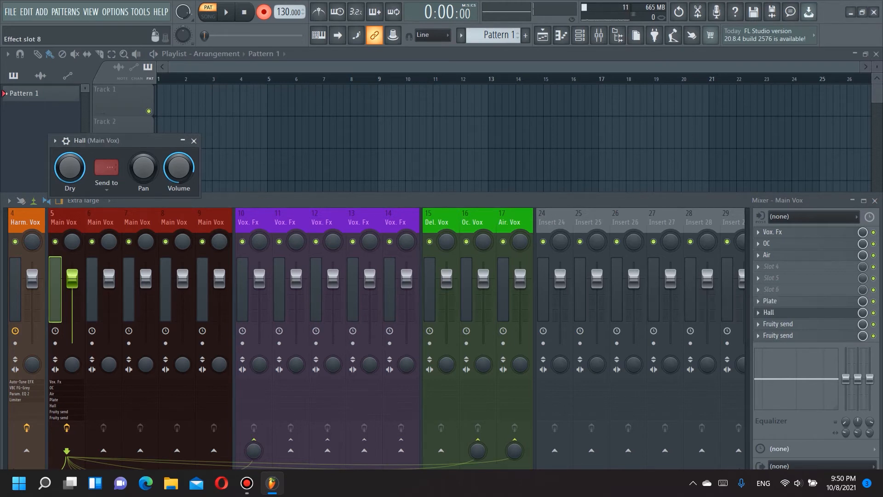
pyautogui.click(107, 168)
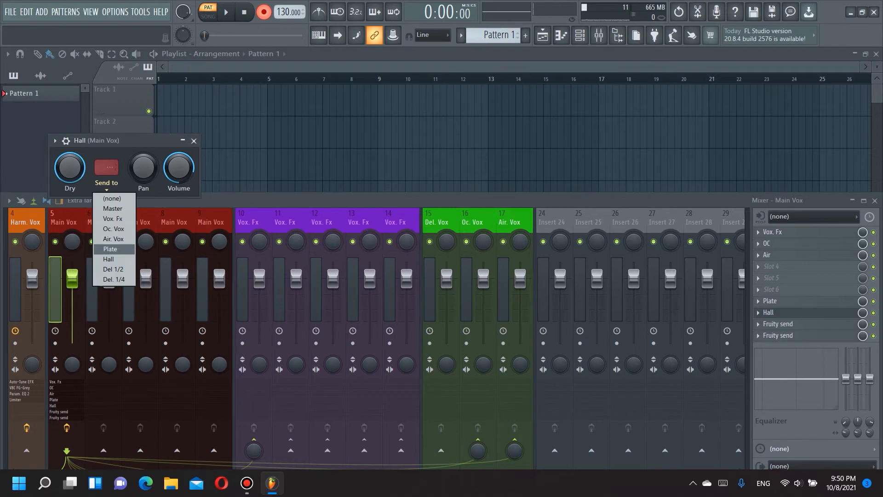
pyautogui.click(109, 259)
pyautogui.click(193, 141)
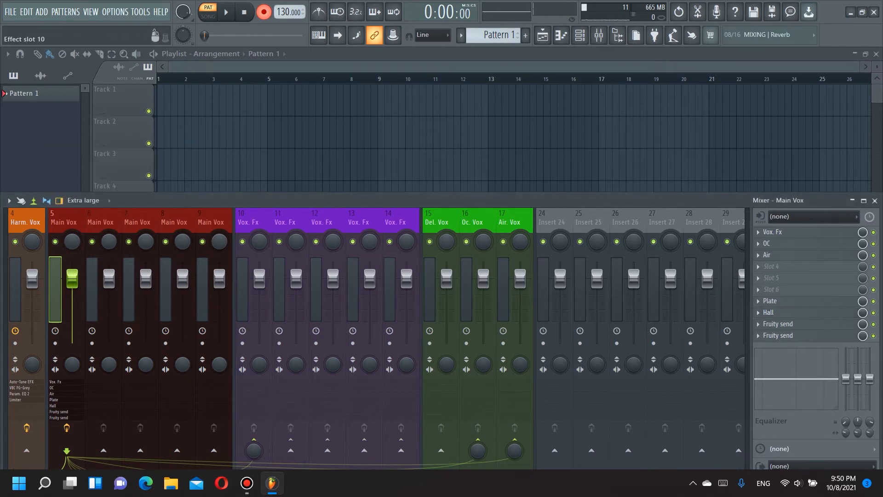
# - Rename the Fruity send in slot 9 to "1/2" and route it to the Del 1/2 track
pyautogui.click(778, 324)
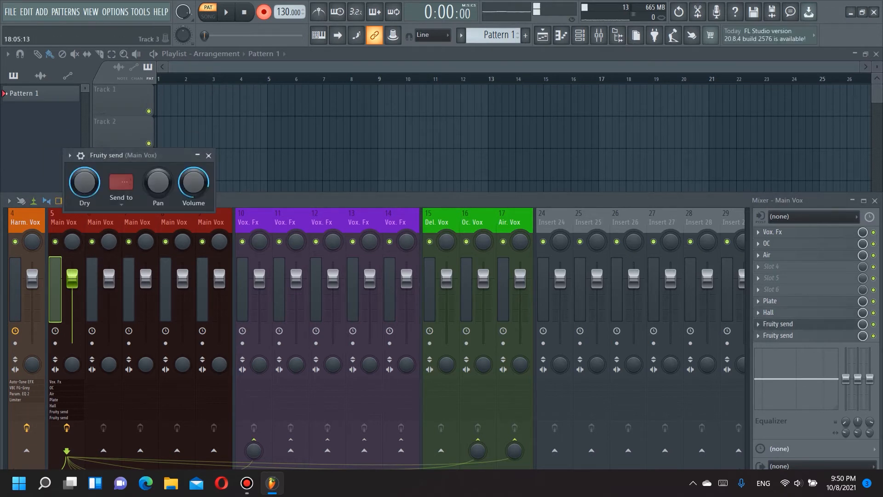
pyautogui.press('F2')
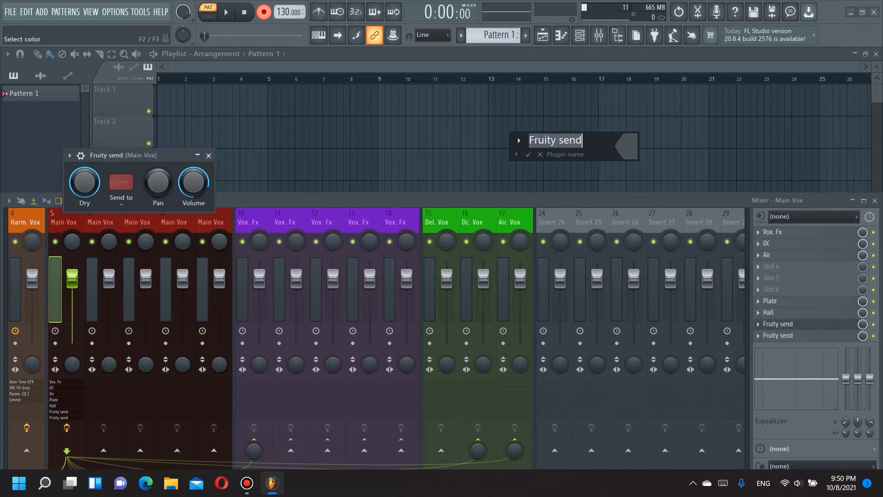
pyautogui.write('1/2')
pyautogui.press('Return')
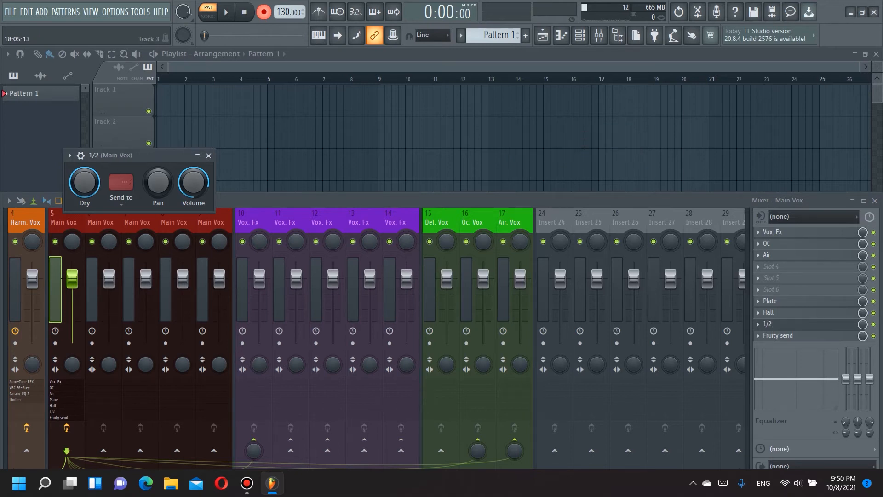
pyautogui.click(121, 181)
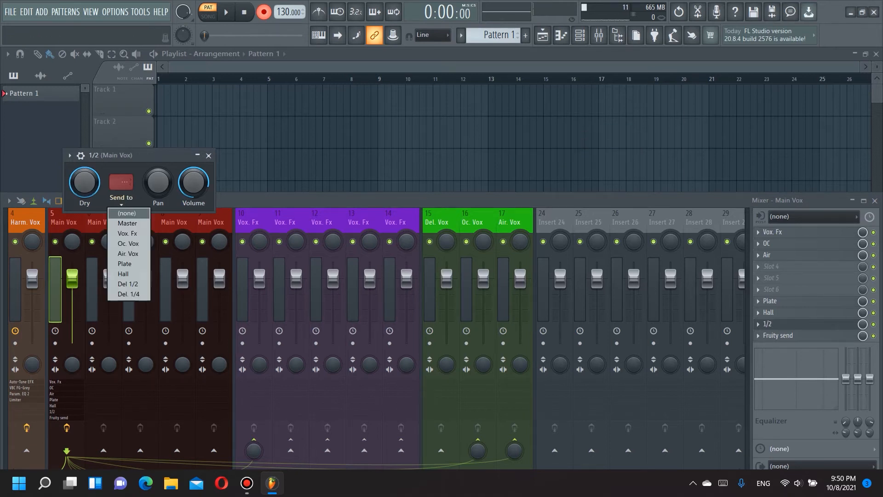
pyautogui.click(128, 284)
pyautogui.click(208, 155)
# - Rename the Fruity send in slot 10 to "1/4" and route it to the Del. 1/4 track
pyautogui.click(778, 336)
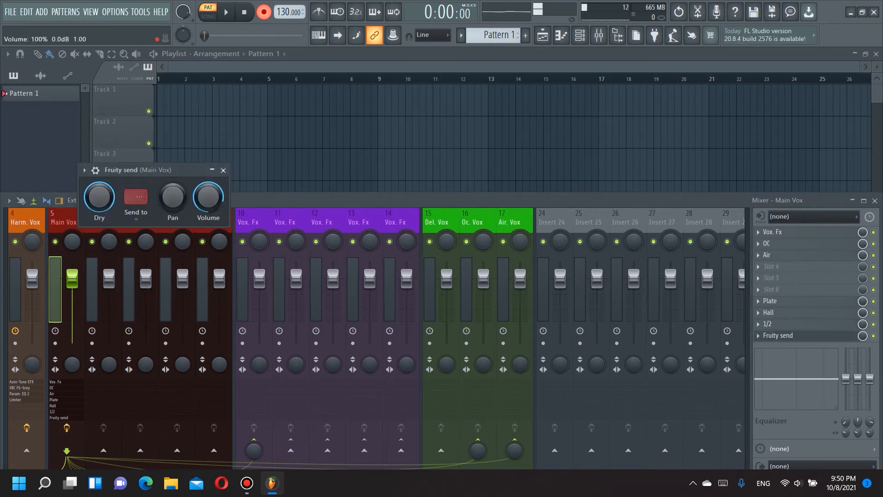
pyautogui.press('F2')
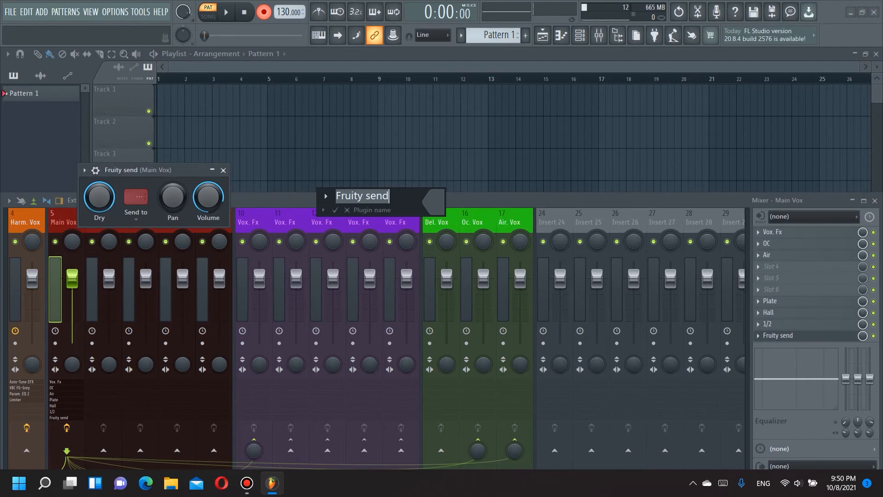
pyautogui.write('1/4')
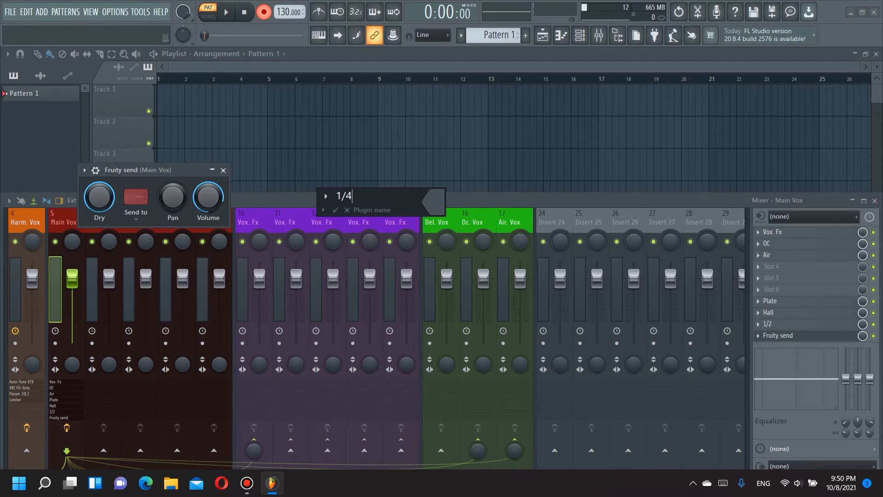
pyautogui.press('Return')
pyautogui.click(136, 197)
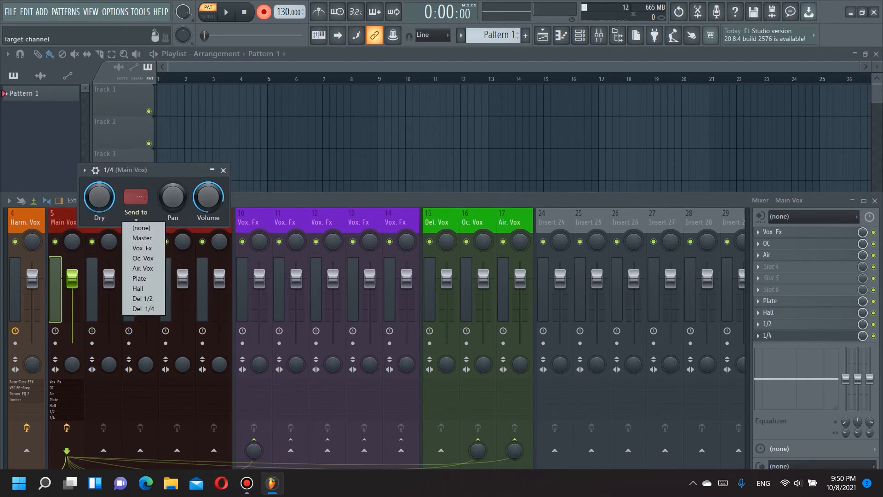
pyautogui.click(143, 309)
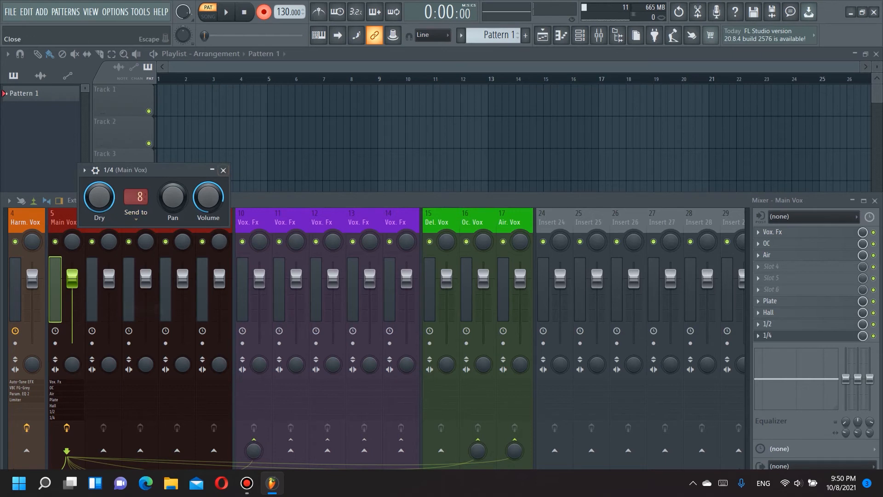
pyautogui.click(223, 171)
# - Copy the mixer track state of Main Vox track 5 onto track 6 and turn off track 6's separator
pyautogui.rightClick(61, 276)
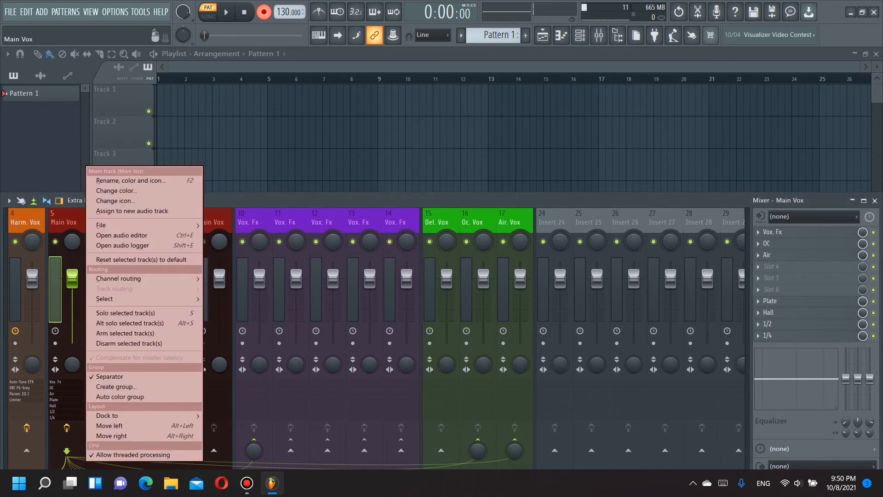
pyautogui.moveTo(138, 225)
pyautogui.moveTo(244, 236); pyautogui.dragTo(108, 245)
pyautogui.rightClick(108, 245)
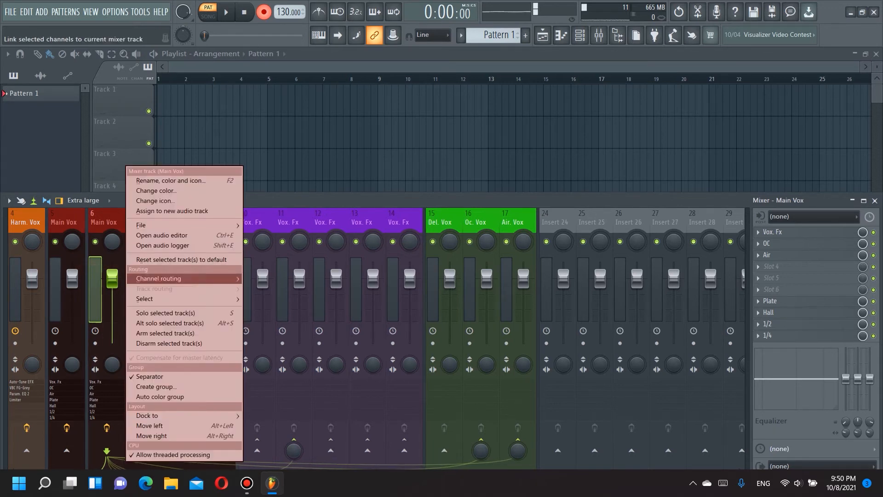
pyautogui.click(147, 377)
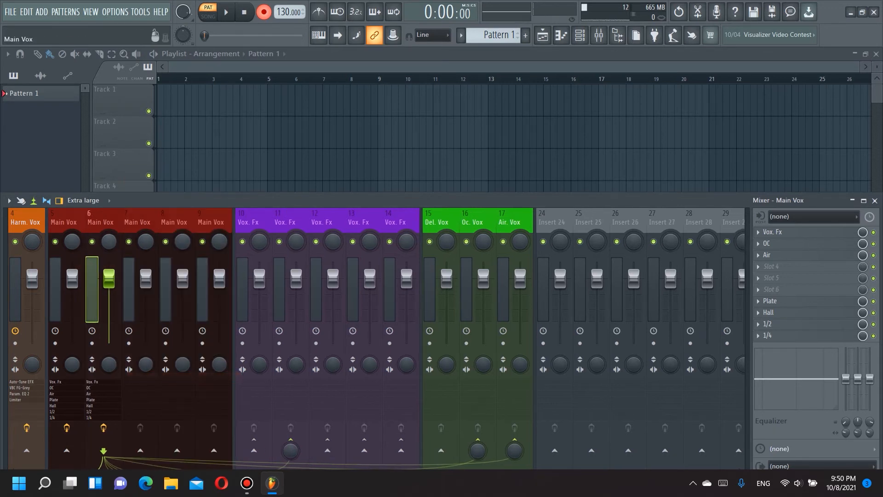
# - Copy the Main Vox mixer track state onto the remaining Main Vox tracks 7, 8 and 9
pyautogui.rightClick(123, 246)
pyautogui.moveTo(221, 225)
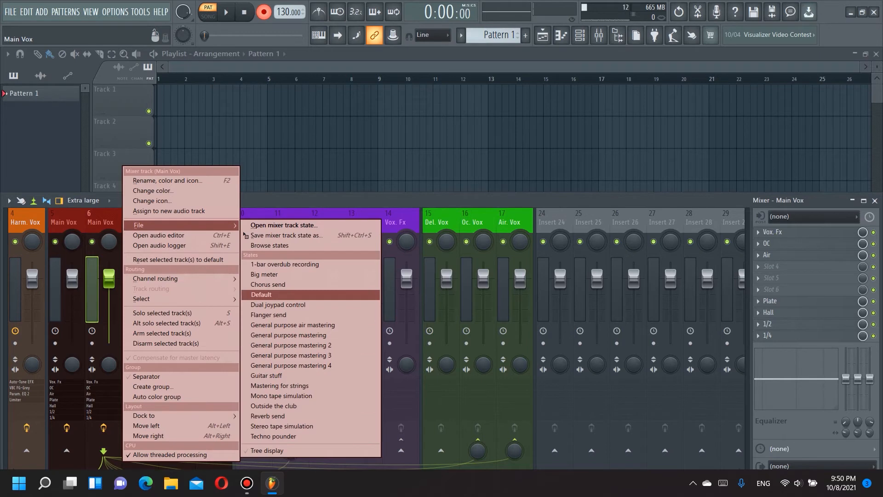
pyautogui.moveTo(260, 236); pyautogui.dragTo(133, 240)
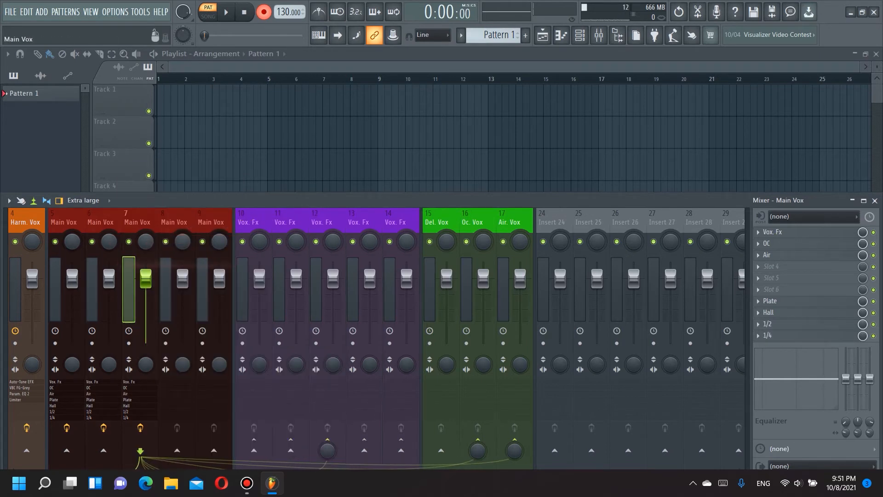
pyautogui.rightClick(158, 245)
pyautogui.moveTo(256, 225)
pyautogui.moveTo(302, 235); pyautogui.dragTo(168, 248)
pyautogui.rightClick(192, 245)
pyautogui.moveTo(292, 225)
pyautogui.moveTo(338, 236); pyautogui.dragTo(211, 250)
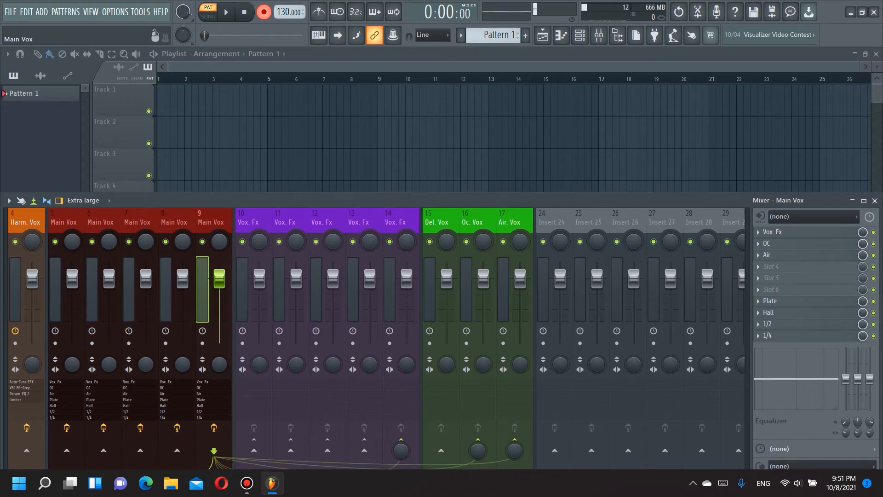
# - Check the Vox. Fx and OC sends on Main Vox track 9
pyautogui.click(778, 232)
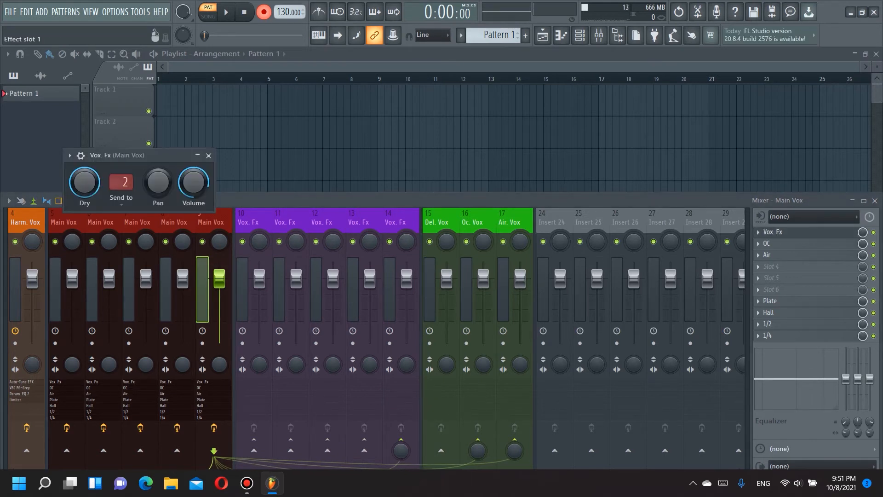
pyautogui.click(777, 232)
pyautogui.click(777, 244)
pyautogui.click(778, 244)
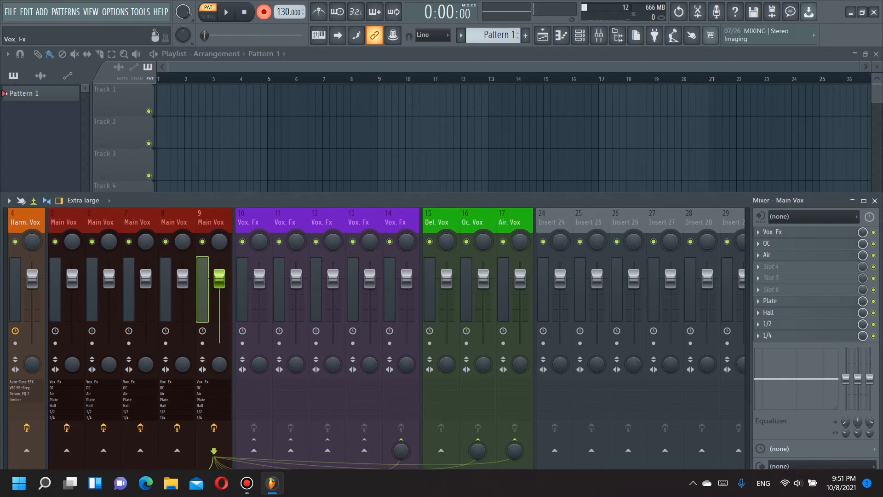
# - Load Auto-Tune EFX into slot 1 of Vox. Fx track 10 and close its window
pyautogui.click(249, 276)
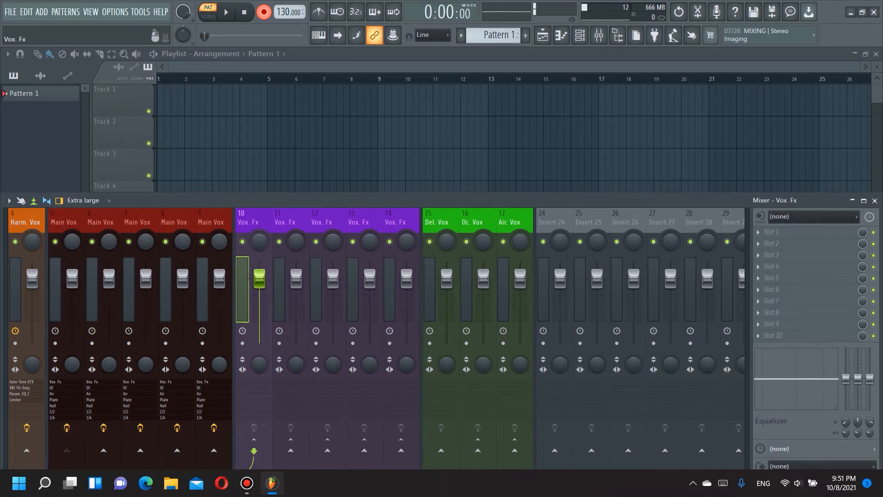
pyautogui.click(778, 232)
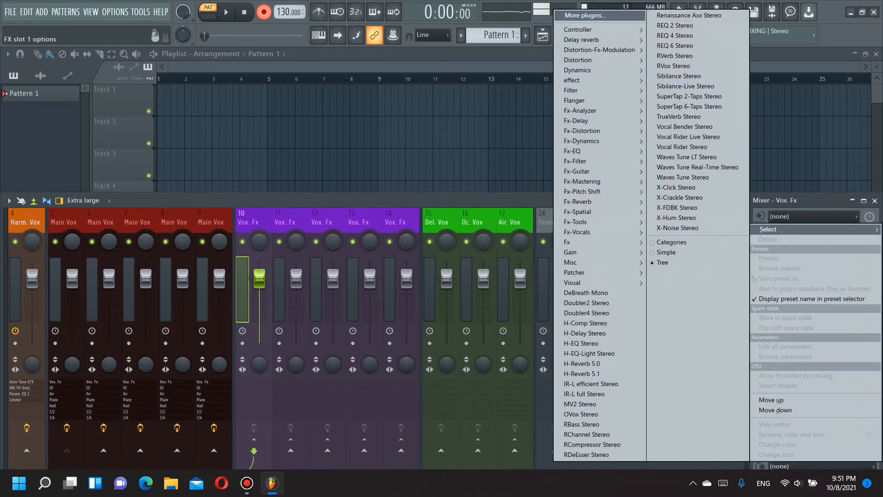
pyautogui.moveTo(617, 49)
pyautogui.moveTo(598, 191)
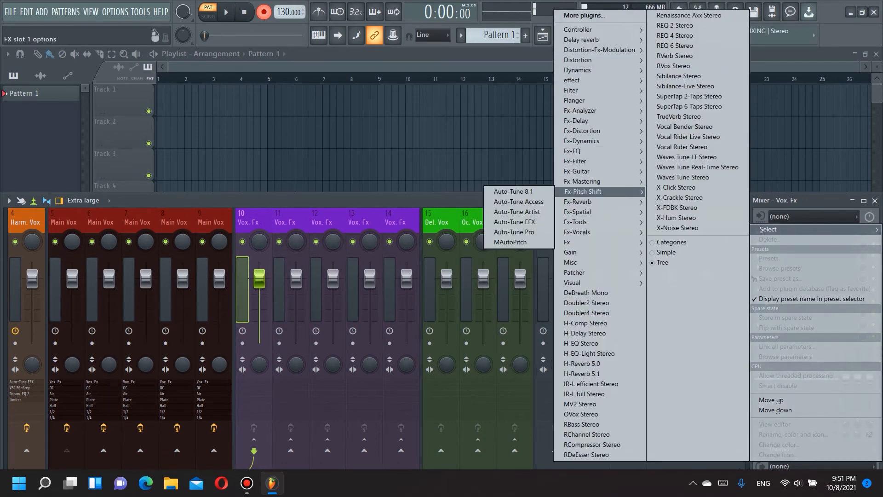
pyautogui.click(515, 221)
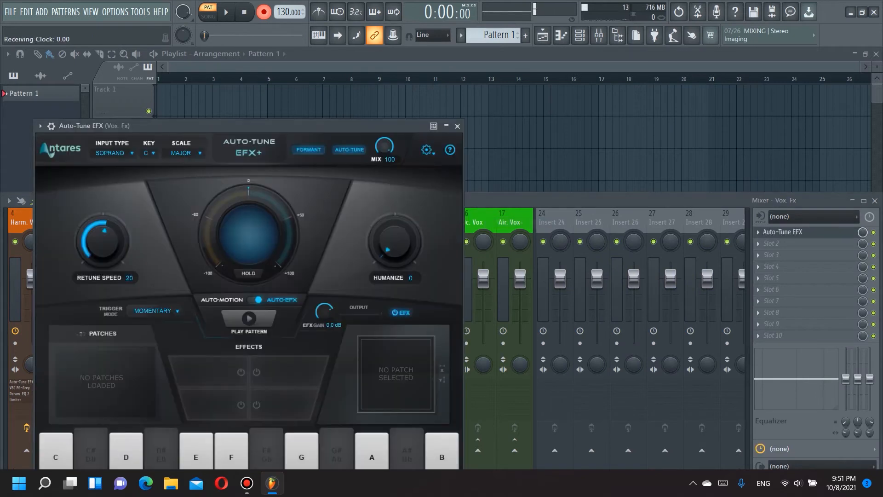
pyautogui.click(457, 126)
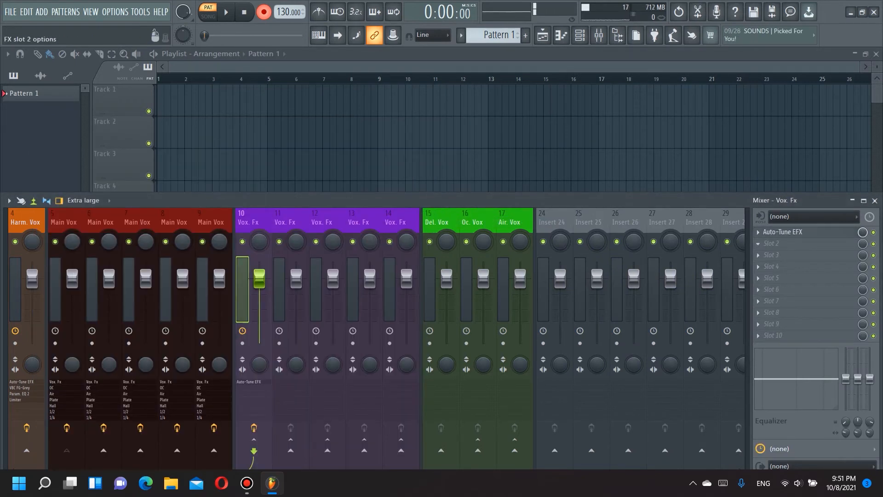
# - Load VBC FG-Grey into slot 2 of Vox. Fx track 10 with the Slate Digital preset 07 Punchy Mix
pyautogui.click(771, 243)
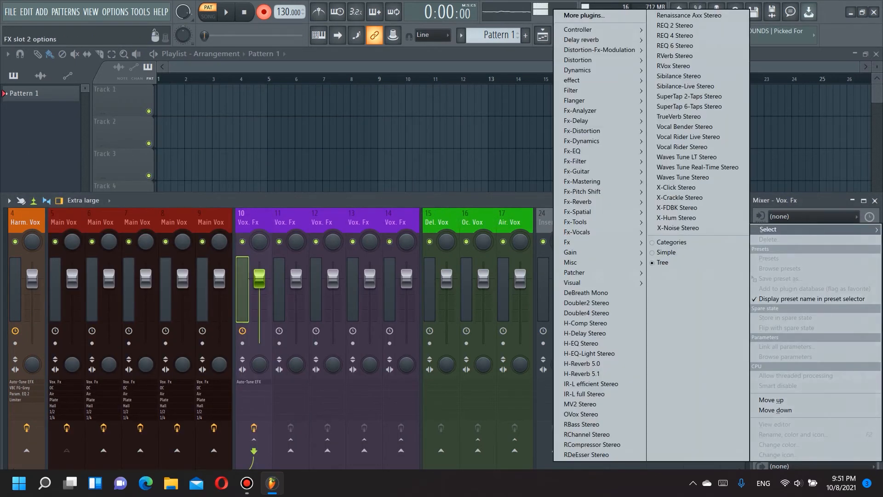
pyautogui.moveTo(582, 141)
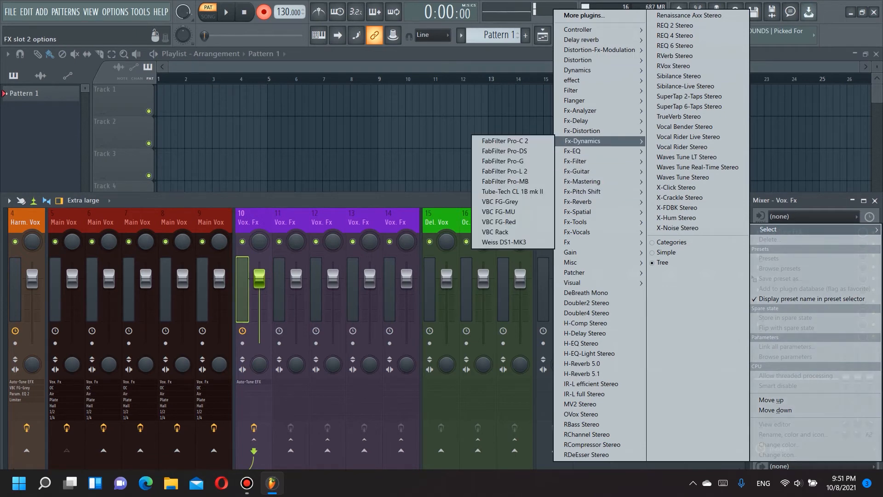
pyautogui.click(500, 201)
pyautogui.moveTo(258, 141); pyautogui.dragTo(506, 85)
pyautogui.click(474, 104)
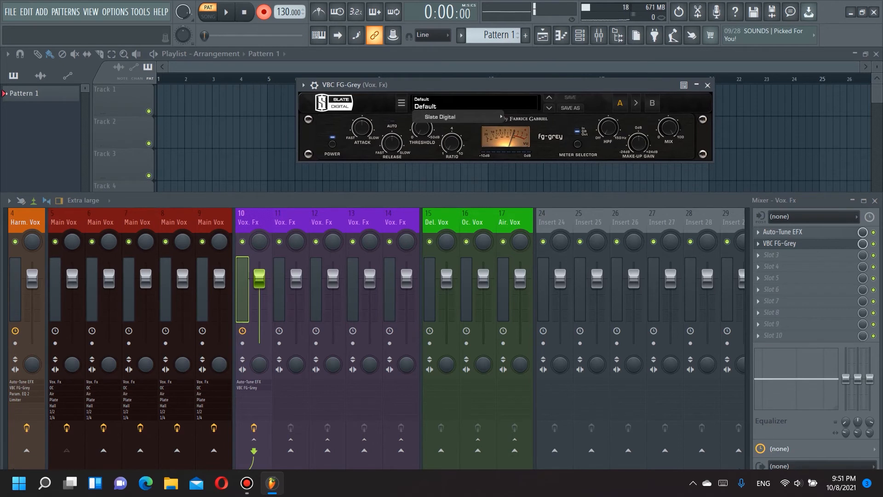
pyautogui.moveTo(460, 117)
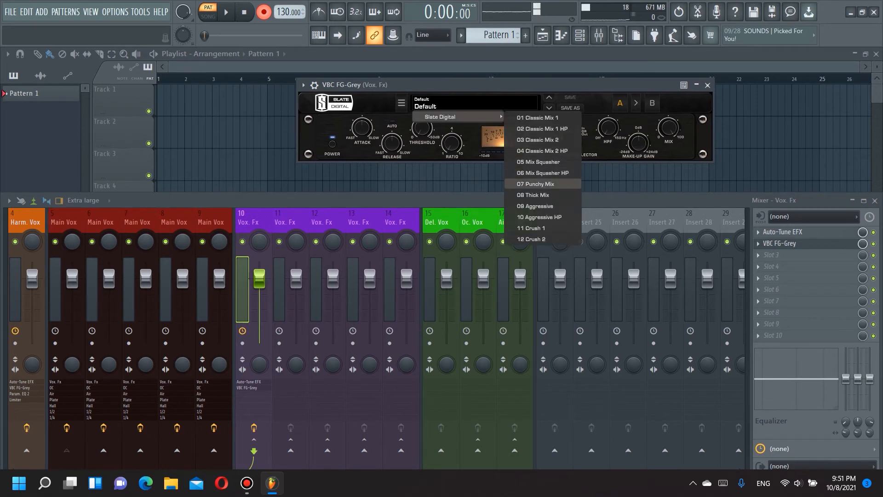
pyautogui.click(536, 184)
pyautogui.click(708, 86)
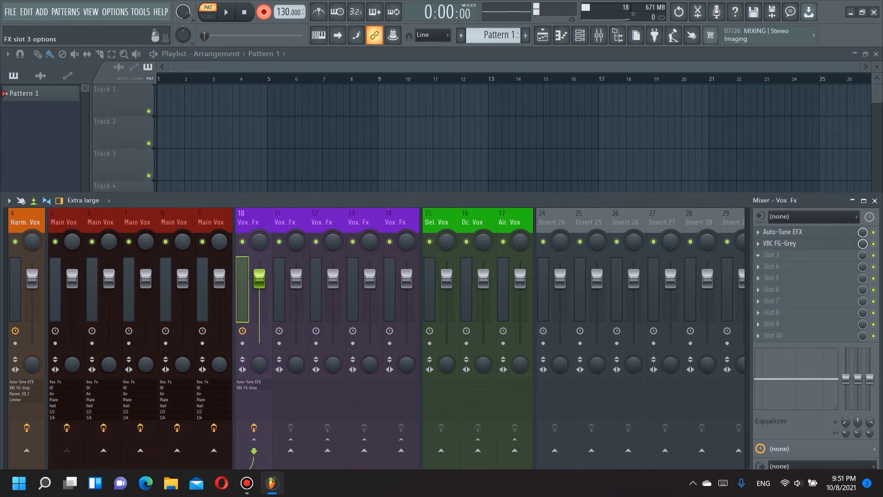
# - Load FabFilter Pro-Q 3 into slot 3 of Vox. Fx track 10 and close its window
pyautogui.click(758, 255)
pyautogui.moveTo(598, 150)
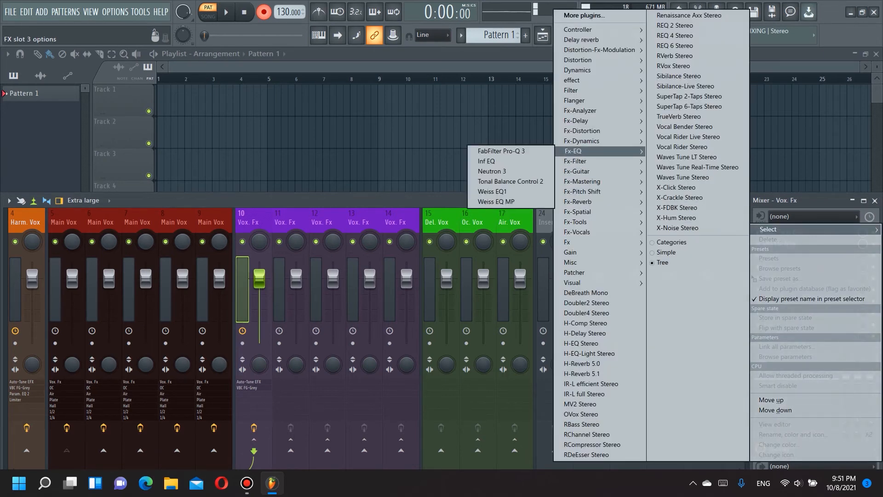
pyautogui.click(502, 151)
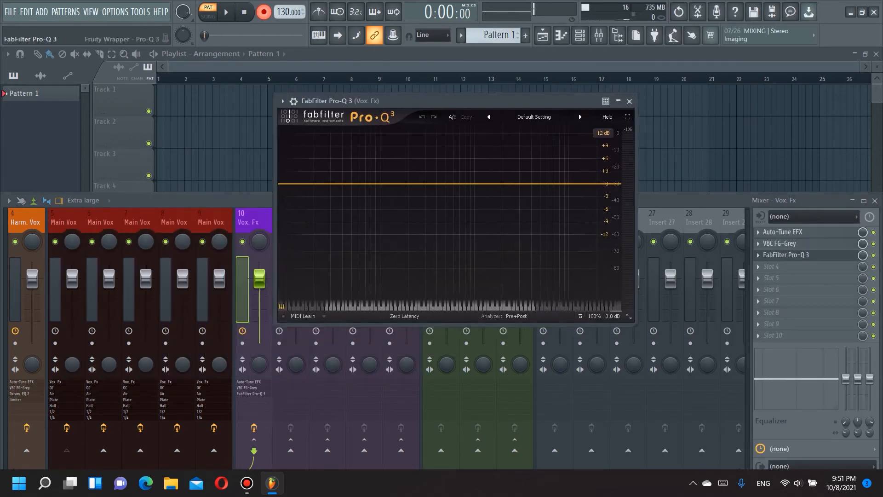
pyautogui.click(662, 86)
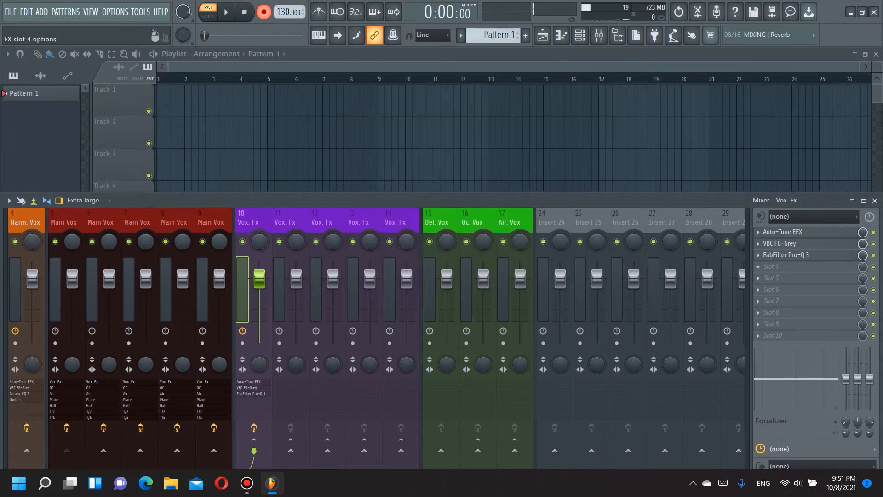
# - Load Vocal Rider Live Stereo into slot 4 of Vox. Fx track 10 with the Loud Vocal preset
pyautogui.click(758, 267)
pyautogui.moveTo(770, 229)
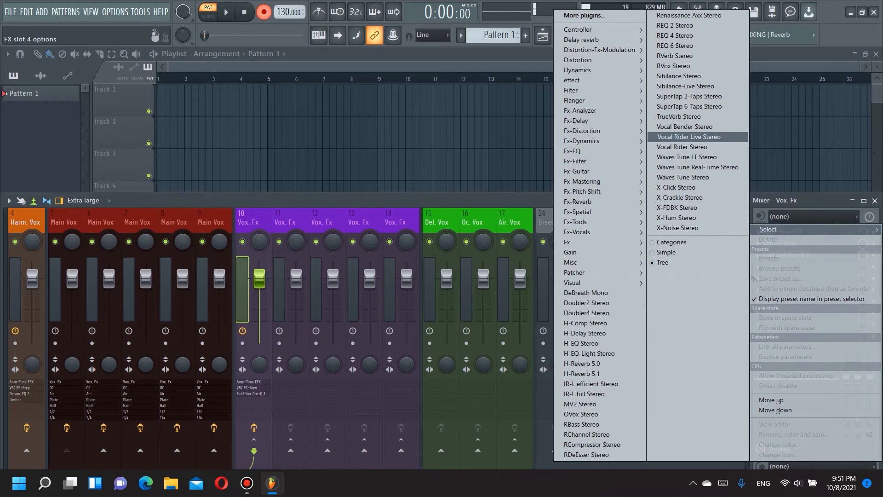
pyautogui.click(688, 137)
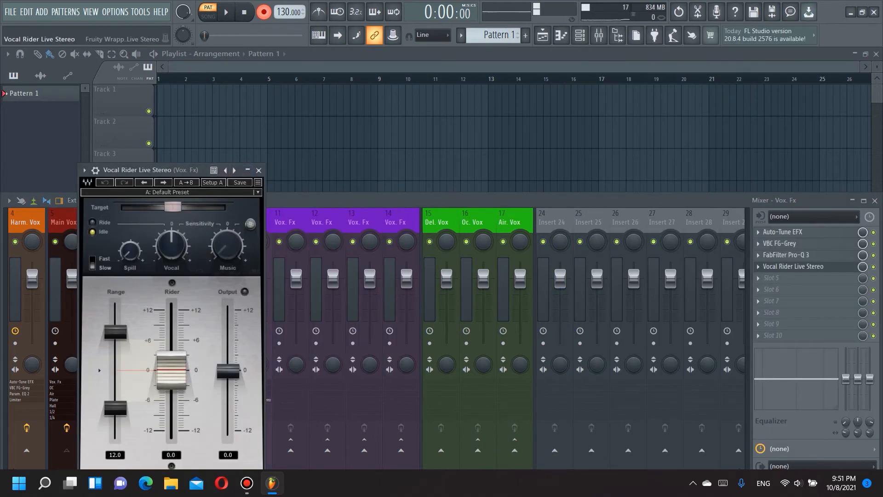
pyautogui.moveTo(187, 170); pyautogui.dragTo(655, 47)
pyautogui.click(644, 70)
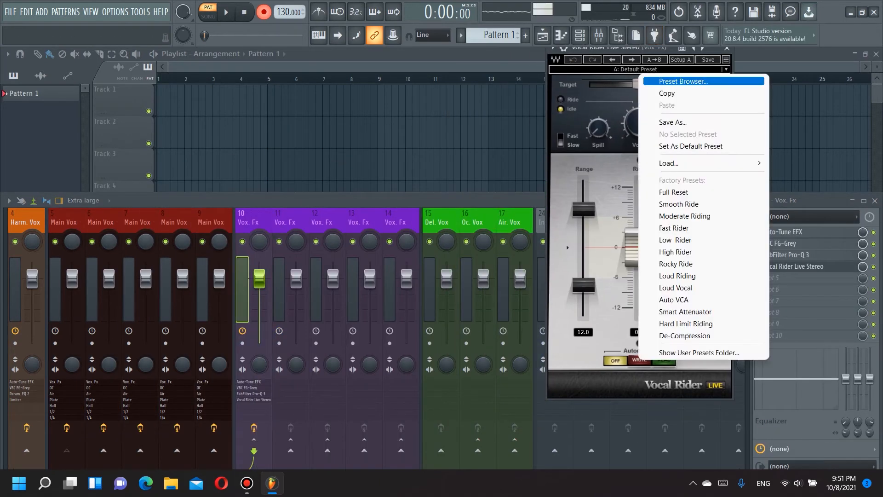
pyautogui.click(676, 288)
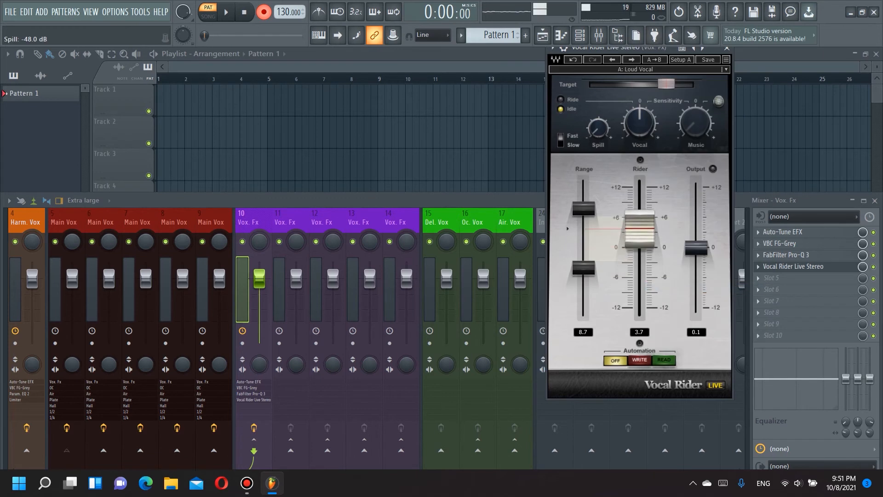
pyautogui.moveTo(644, 48); pyautogui.dragTo(644, 55)
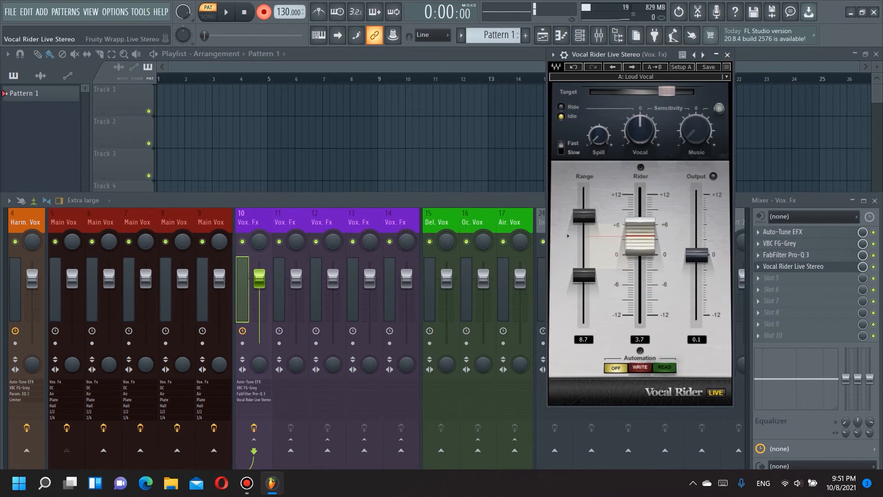
pyautogui.click(728, 54)
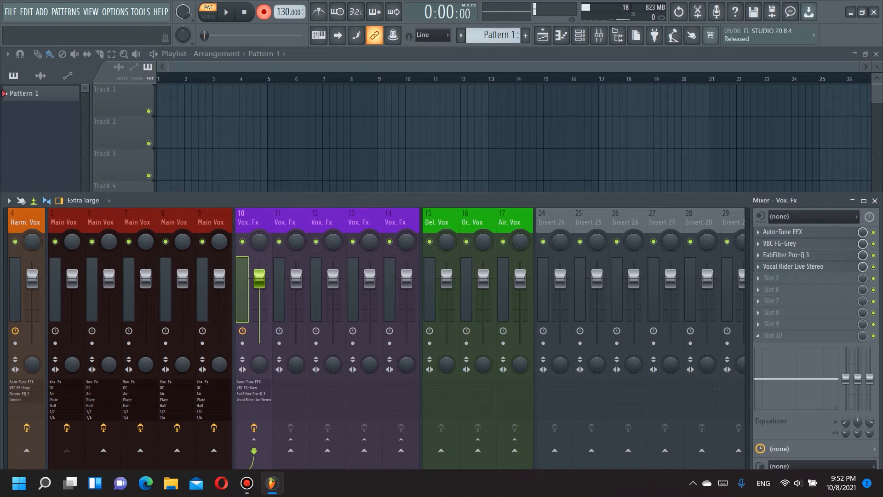
# - Load Fruity Limiter into slot 10 of Vox. Fx track 10
pyautogui.click(778, 335)
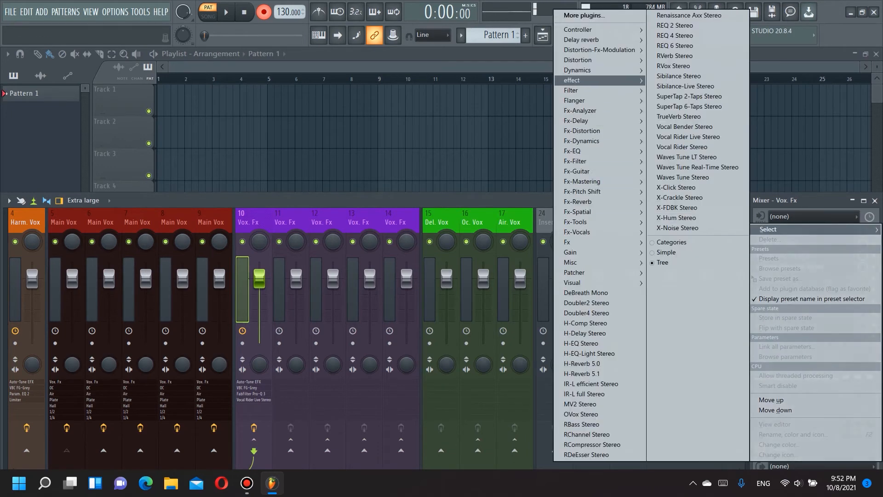
pyautogui.moveTo(578, 70)
pyautogui.click(480, 80)
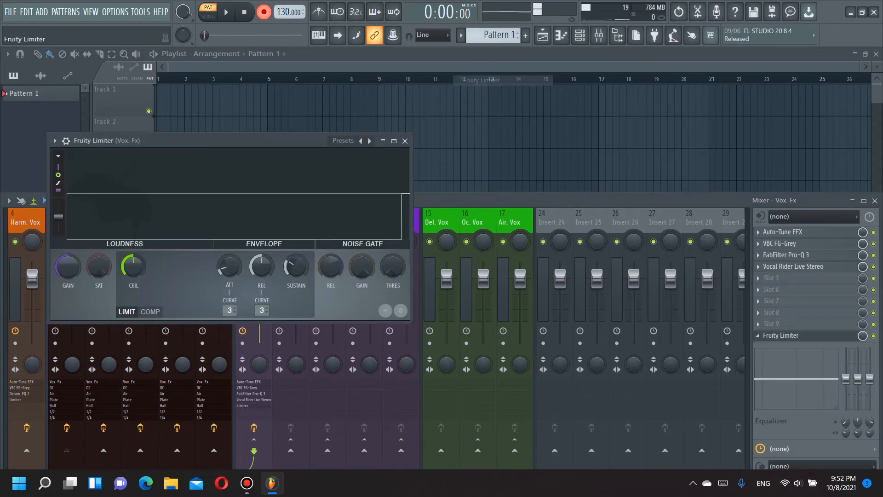
pyautogui.moveTo(230, 137); pyautogui.dragTo(513, 121)
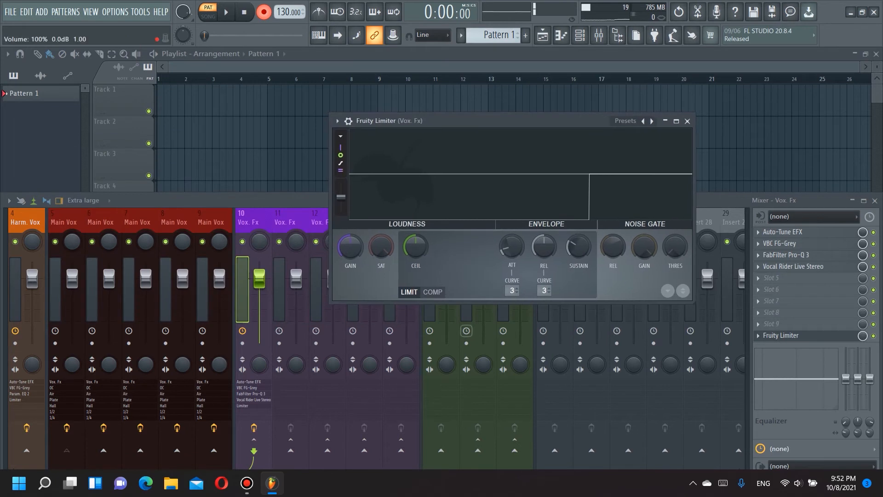
# - Switch Fruity Limiter to COMP mode, raise its attack, release and ratio slightly, lower the threshold, and close its window
pyautogui.click(433, 292)
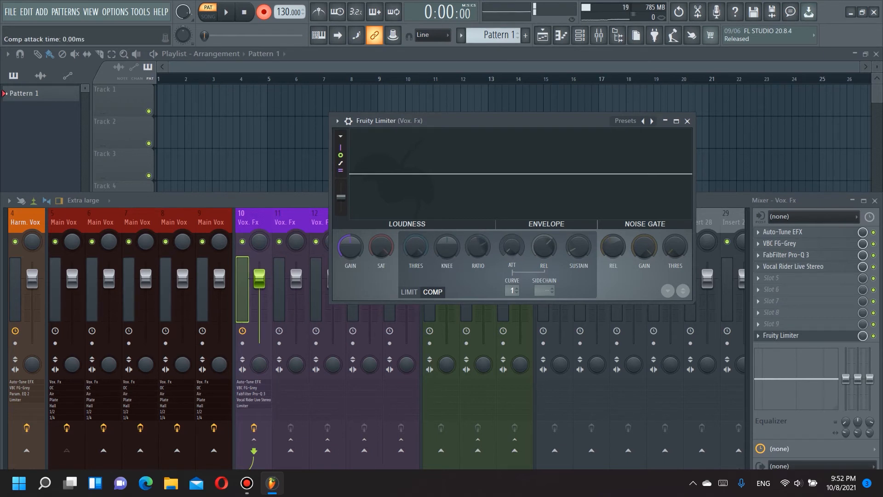
pyautogui.moveTo(512, 247); pyautogui.dragTo(511, 244)
pyautogui.moveTo(544, 247); pyautogui.dragTo(544, 241)
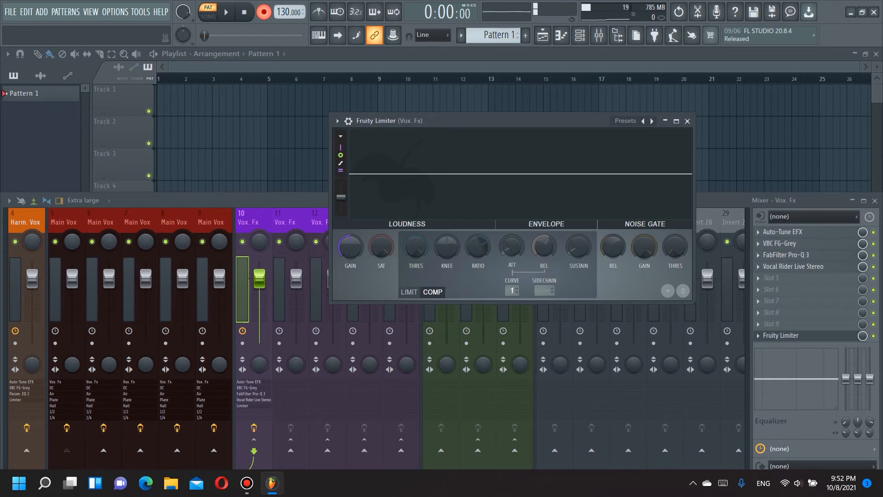
pyautogui.moveTo(416, 247); pyautogui.dragTo(416, 245)
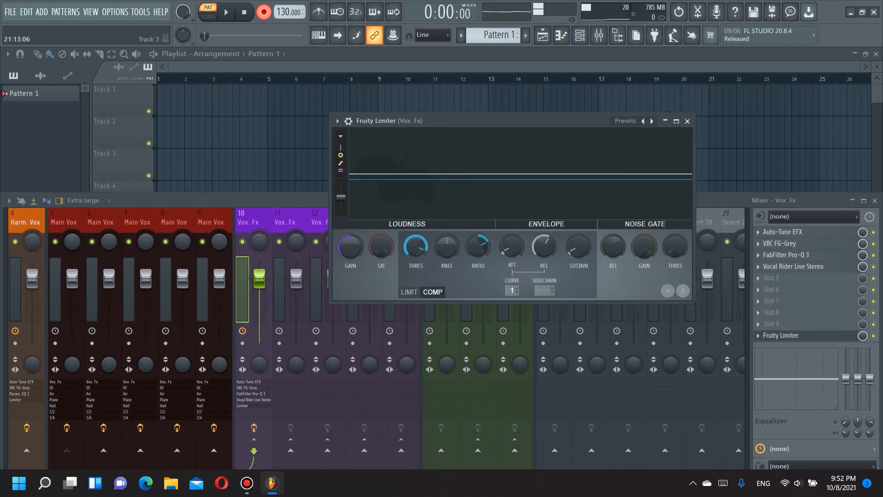
pyautogui.click(687, 121)
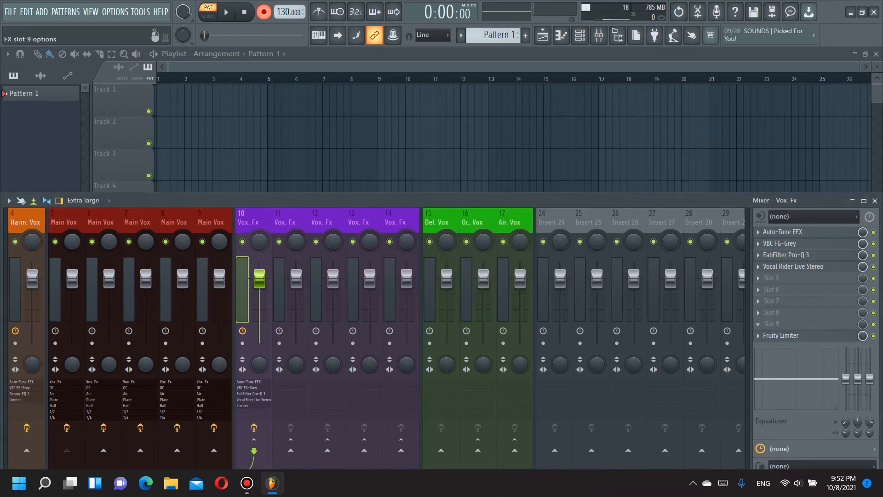
# - Load Soundgoodizer into slot 9 of Vox. Fx track 10, lower its amount to a small setting, and close its window
pyautogui.click(763, 324)
pyautogui.moveTo(598, 70)
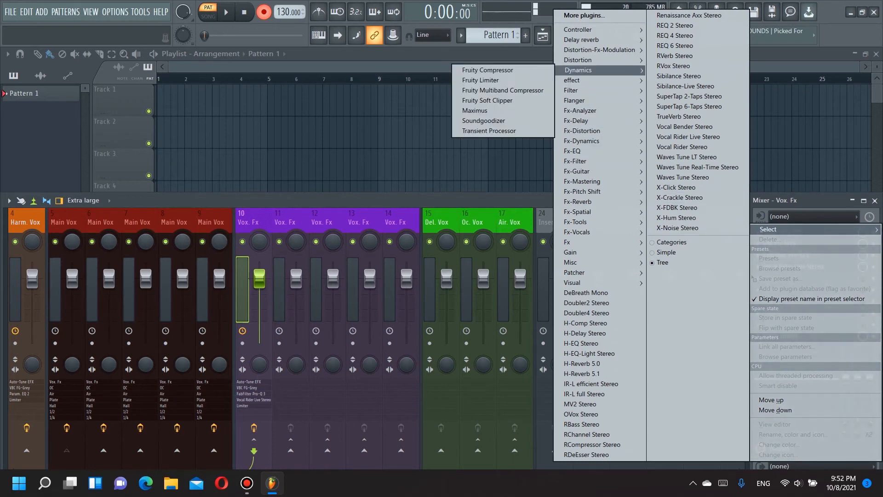
pyautogui.click(483, 120)
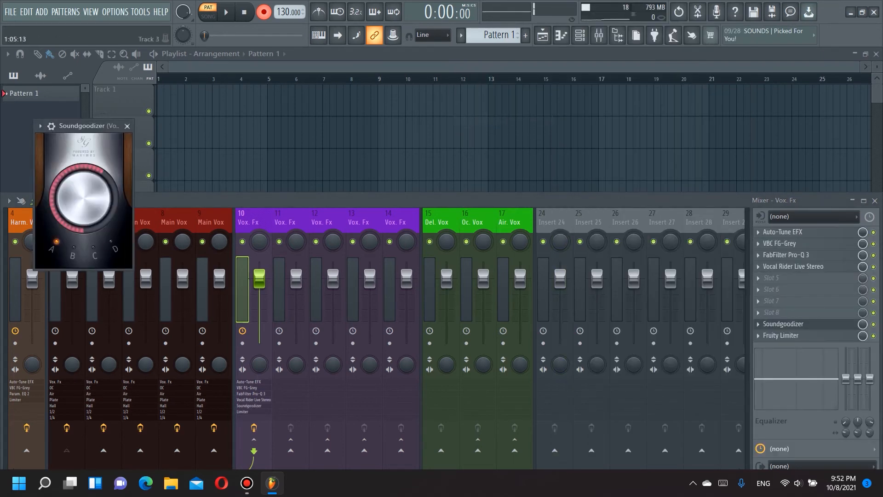
pyautogui.moveTo(83, 126); pyautogui.dragTo(591, 68)
pyautogui.moveTo(593, 144); pyautogui.dragTo(594, 168)
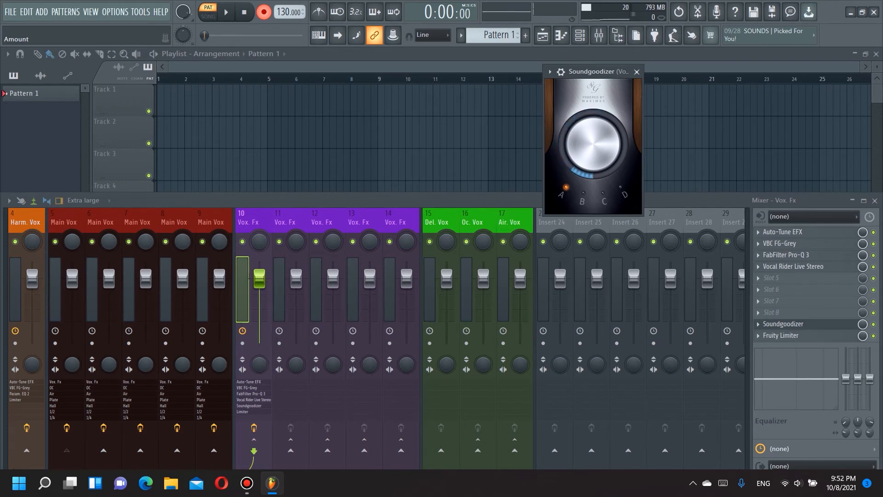
pyautogui.click(783, 324)
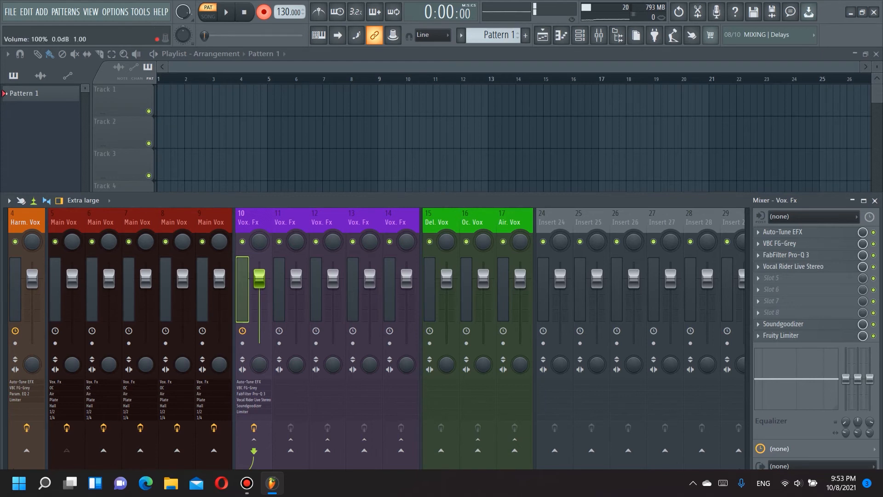
# - Load RDeEsser Stereo into slot 8 of Vox. Fx track 10 with the factory preset Male DeEss Split
pyautogui.click(758, 313)
pyautogui.moveTo(768, 229)
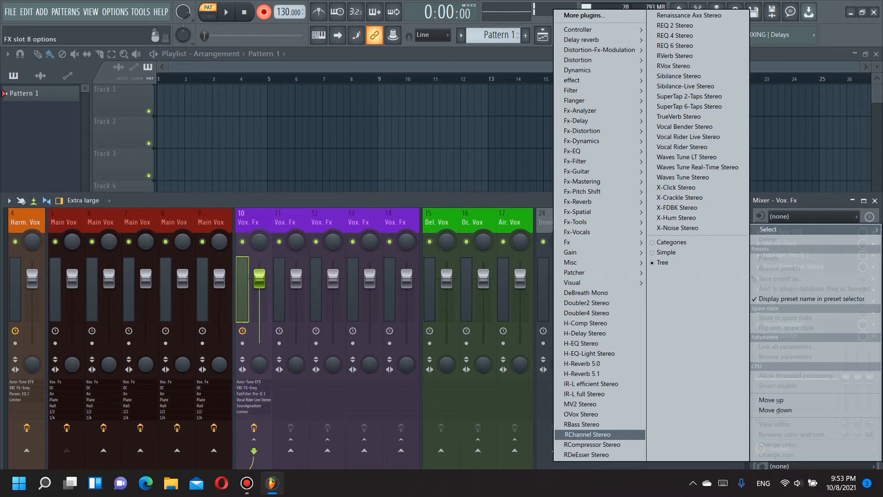
pyautogui.click(587, 455)
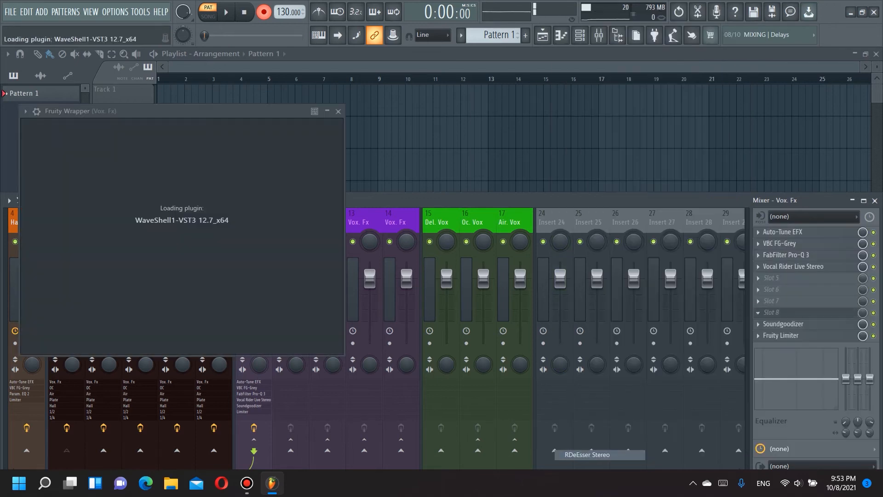
pyautogui.moveTo(190, 111); pyautogui.dragTo(616, 107)
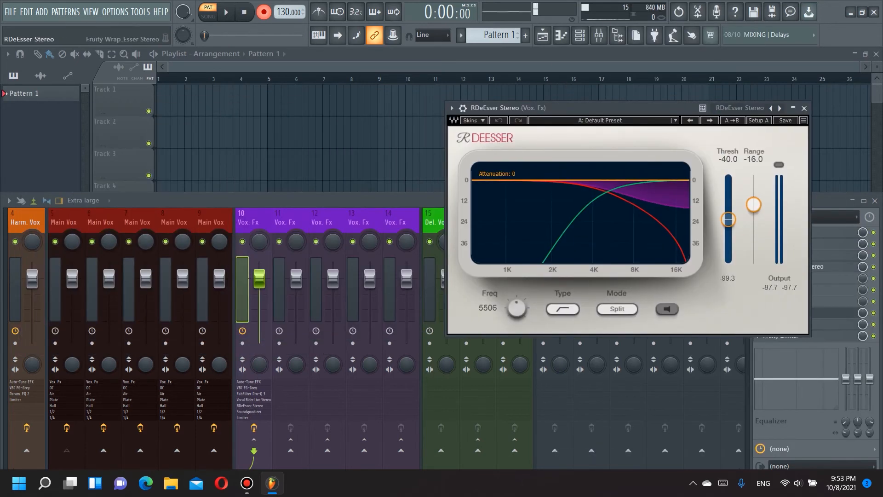
pyautogui.click(613, 121)
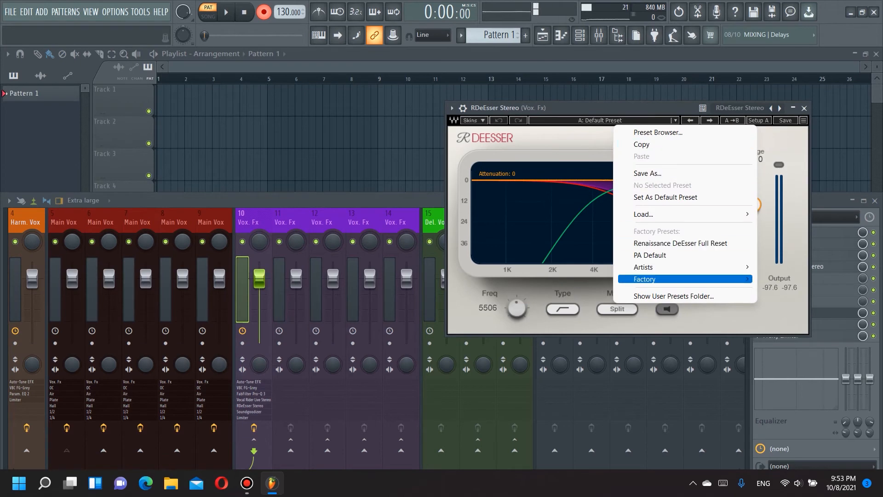
pyautogui.moveTo(645, 279)
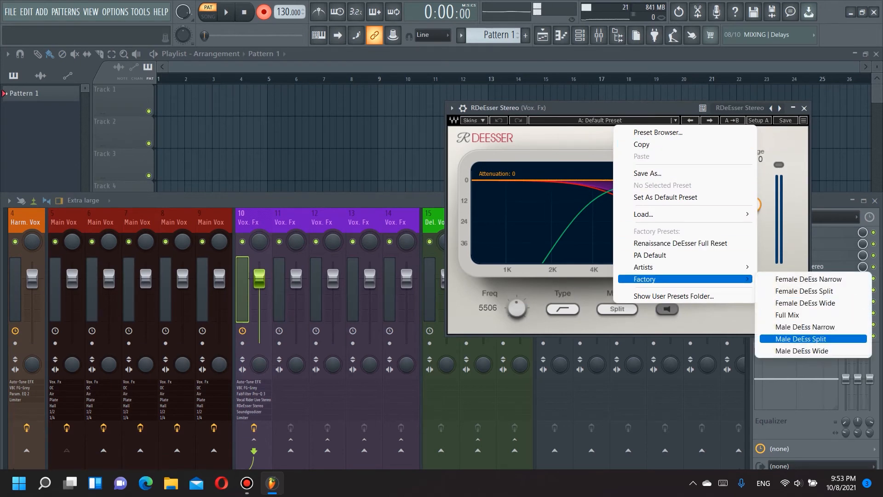
pyautogui.click(800, 339)
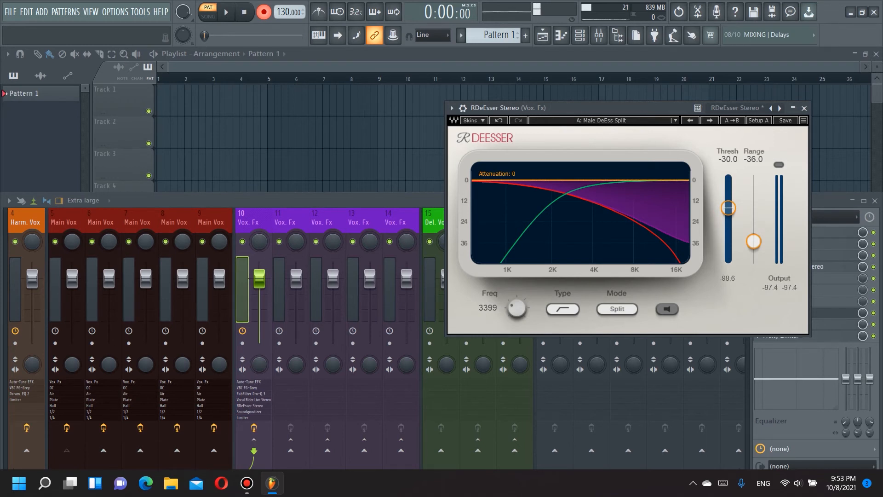
# - Try RDeEsser's WideBand mode and alternate filter type, return to Split and HighPass, and close its window
pyautogui.click(617, 309)
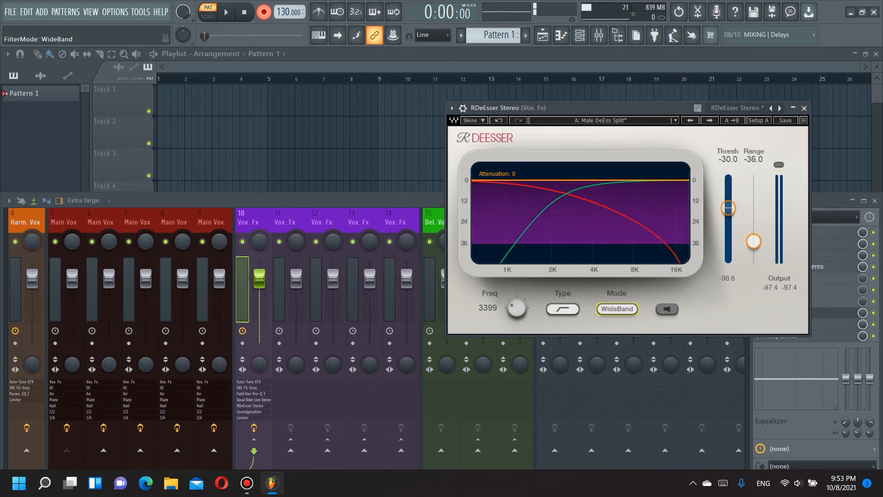
pyautogui.click(617, 309)
pyautogui.click(617, 309)
pyautogui.click(617, 308)
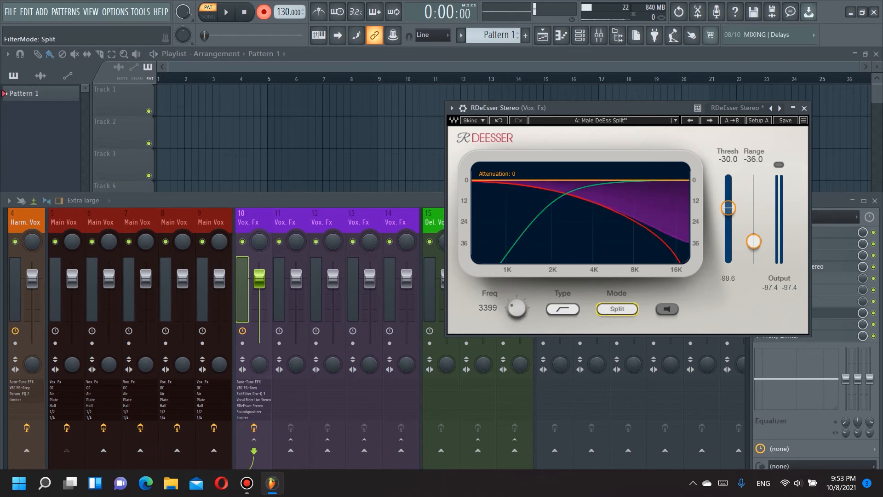
pyautogui.click(563, 309)
pyautogui.click(563, 309)
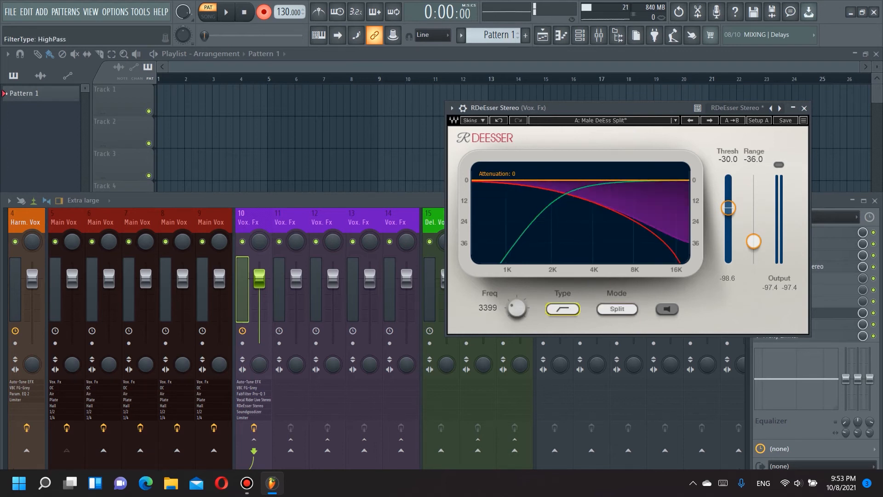
pyautogui.click(563, 309)
pyautogui.click(563, 309)
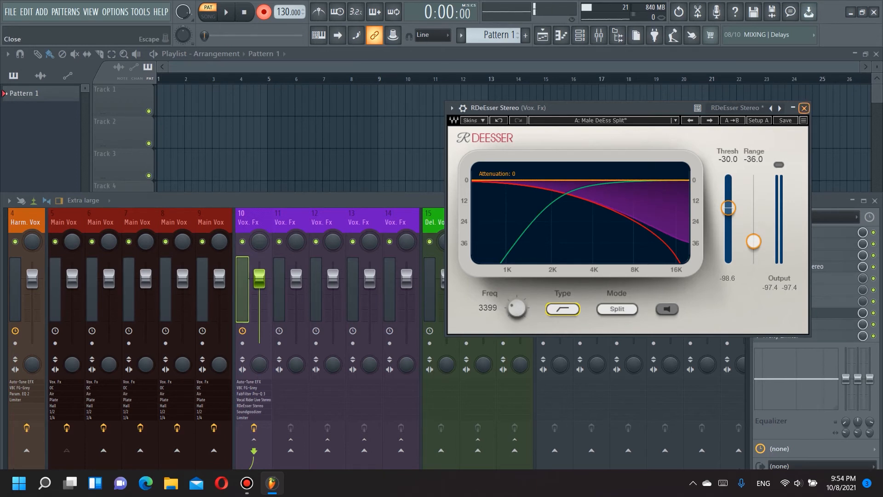
pyautogui.click(805, 108)
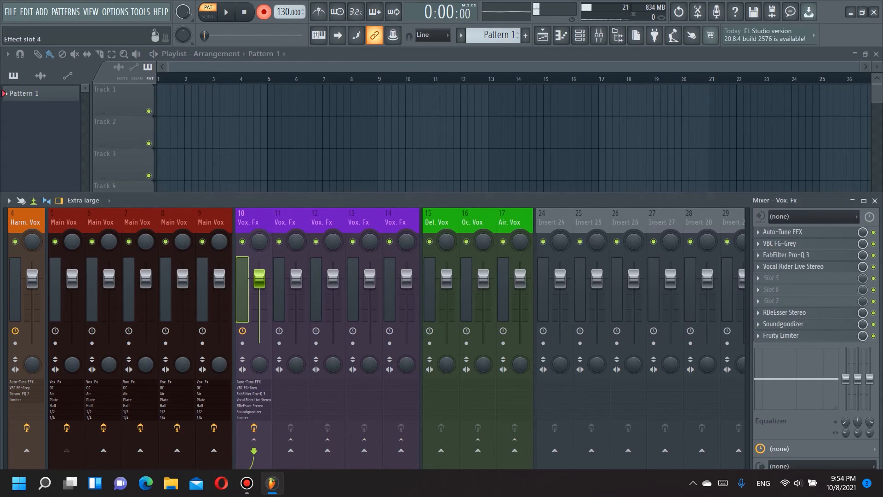
# - Load DeBreath Mono into slot 7 of Vox. Fx track 10 and close its window
pyautogui.click(758, 301)
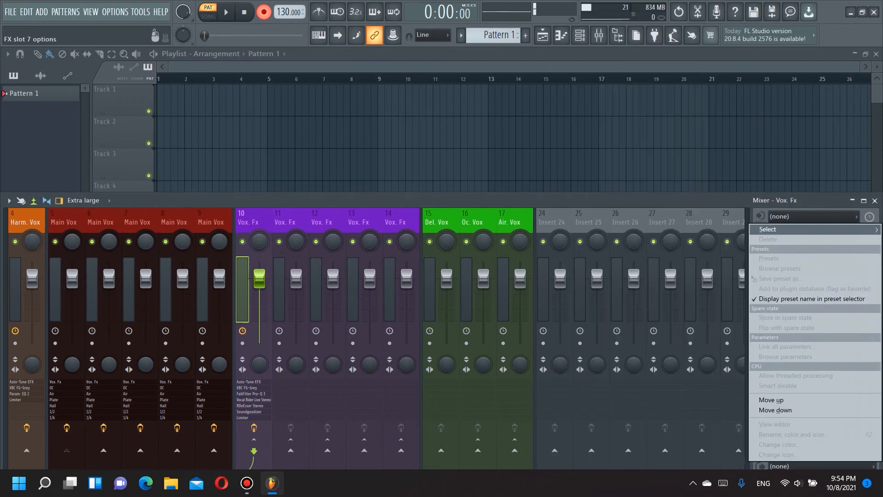
pyautogui.click(585, 292)
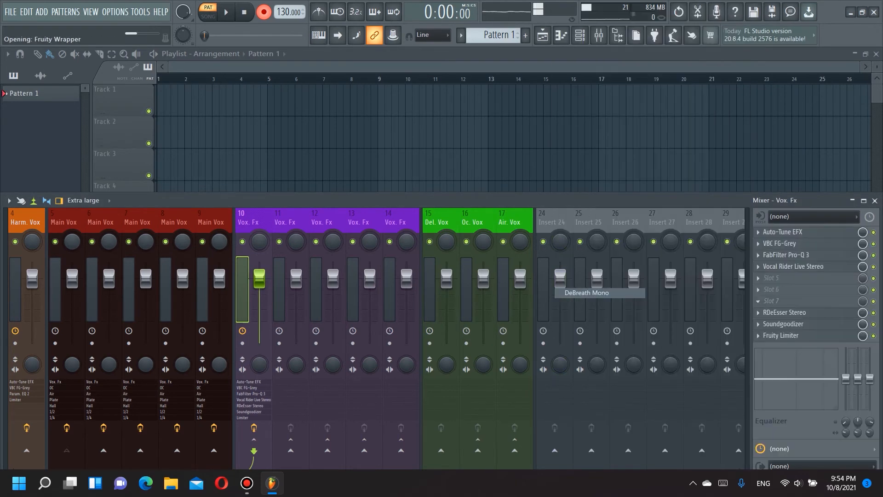
pyautogui.moveTo(115, 97); pyautogui.dragTo(567, 116)
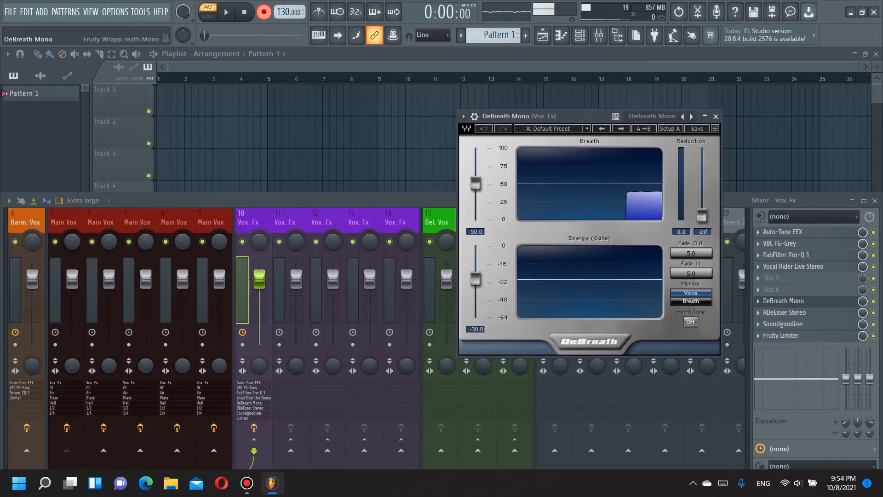
pyautogui.click(716, 116)
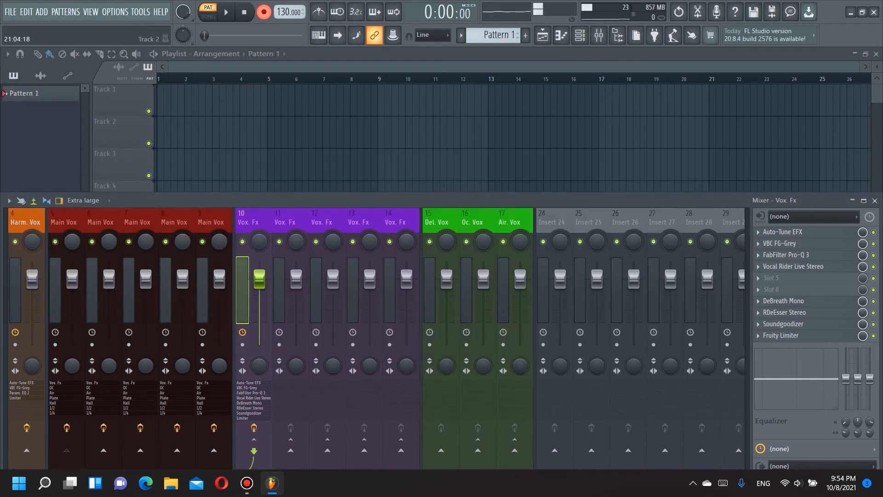
# - Delete DeBreath Mono from slot 7 of Vox. Fx track 10
pyautogui.click(759, 302)
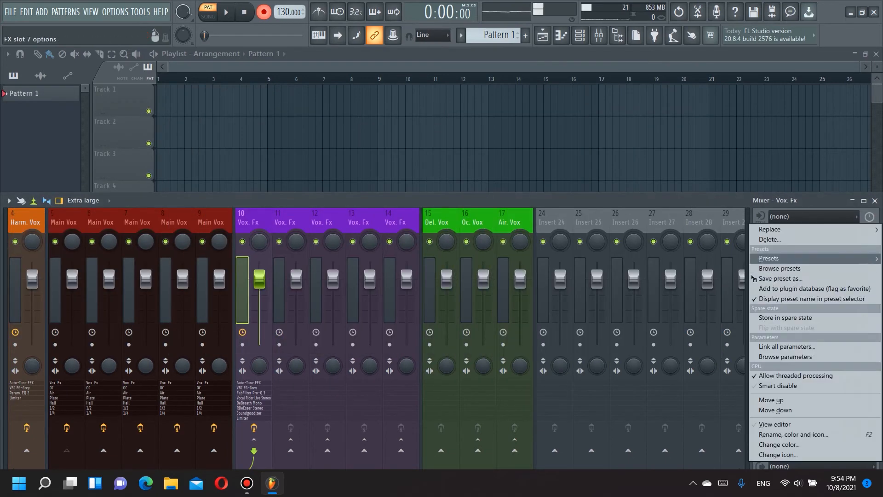
pyautogui.click(767, 240)
pyautogui.click(497, 278)
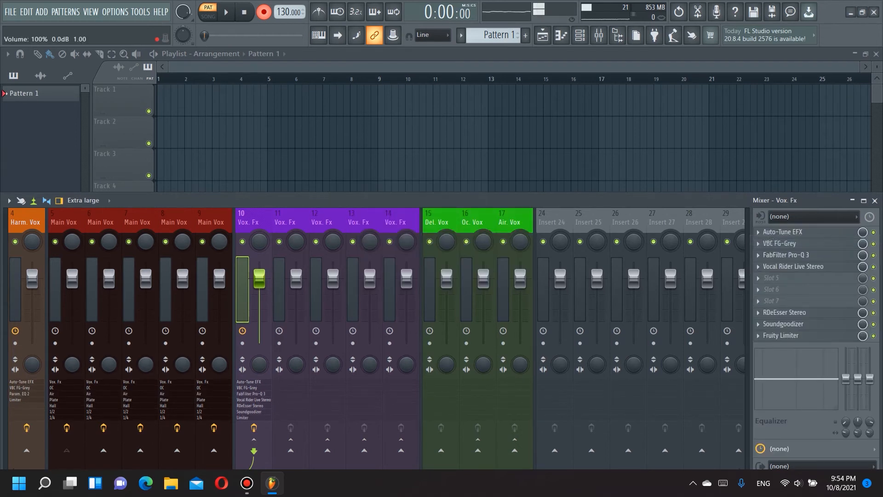
# - Copy the mixer track state of Vox. Fx track 10 onto track 11 and turn off track 11's separator
pyautogui.rightClick(271, 222)
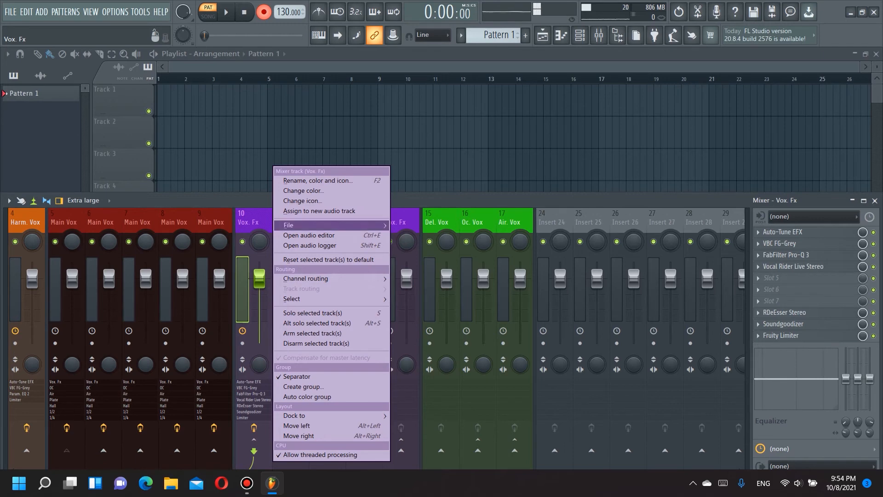
pyautogui.moveTo(350, 225)
pyautogui.moveTo(437, 235); pyautogui.dragTo(295, 276)
pyautogui.rightClick(309, 277)
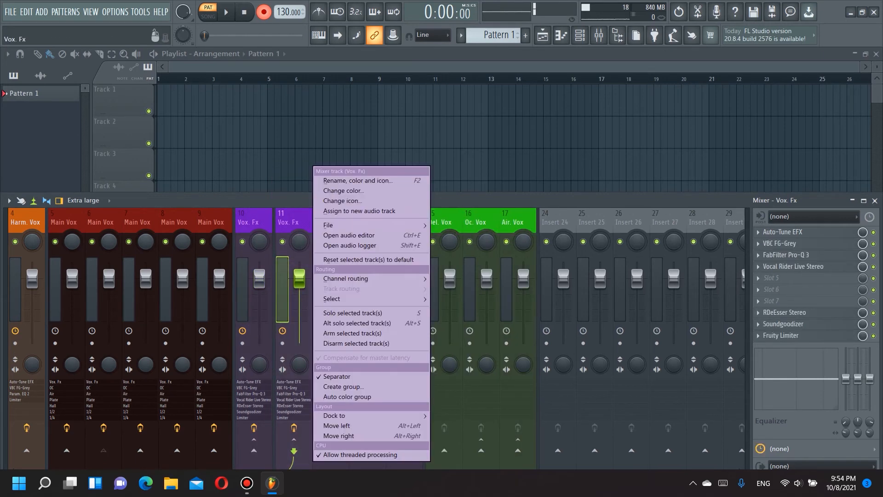
pyautogui.click(350, 376)
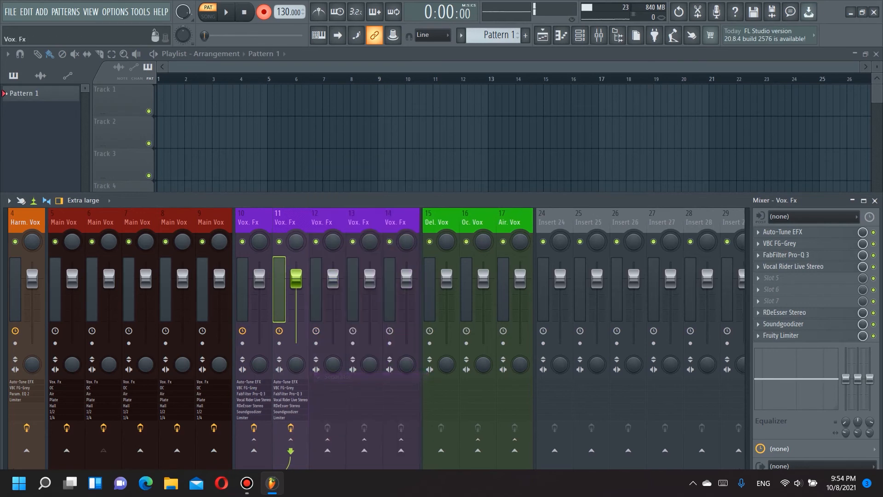
# - Copy the Vox. Fx mixer track state from track 11 onto tracks 12, 13 and 14 in turn
pyautogui.rightClick(308, 276)
pyautogui.moveTo(349, 225)
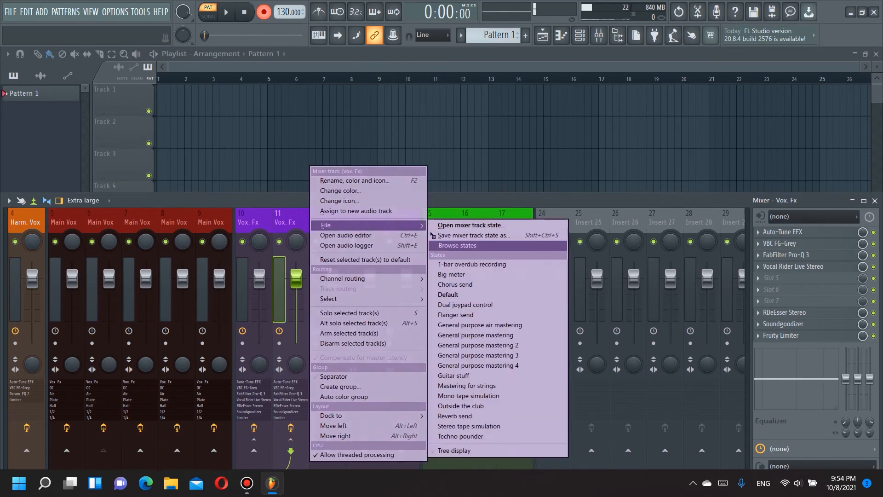
pyautogui.moveTo(460, 180); pyautogui.dragTo(319, 267)
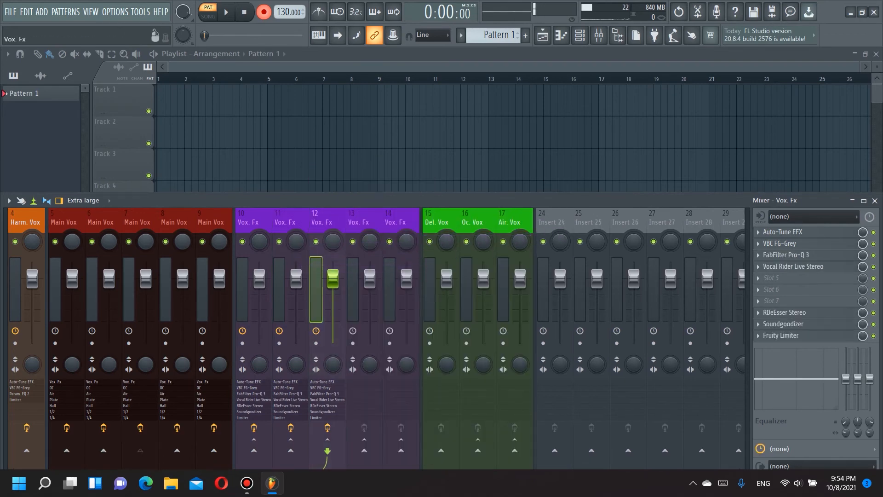
pyautogui.rightClick(322, 276)
pyautogui.moveTo(361, 225)
pyautogui.moveTo(469, 235); pyautogui.dragTo(363, 276)
pyautogui.rightClick(383, 277)
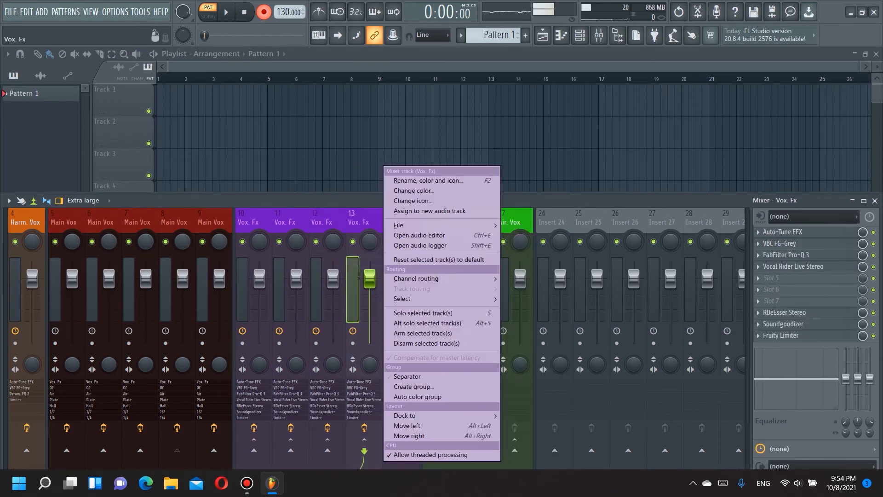
pyautogui.moveTo(488, 225)
pyautogui.moveTo(530, 235); pyautogui.dragTo(405, 271)
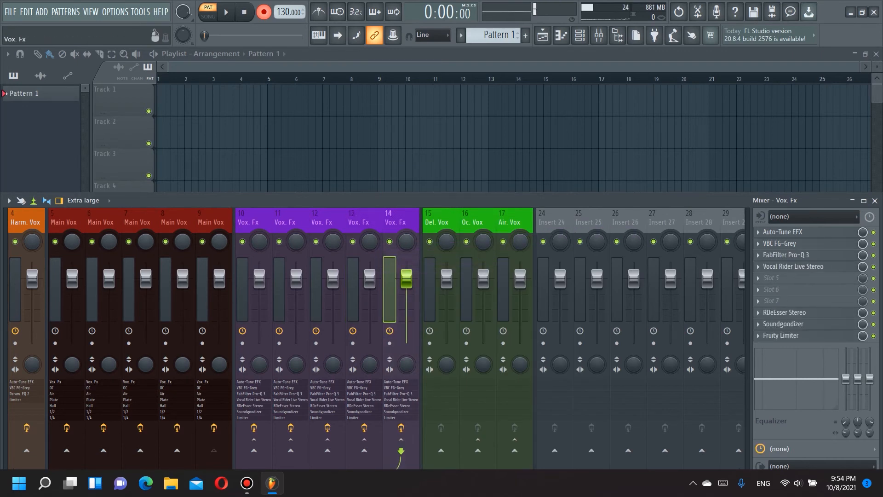
# - Load Fruity Parametric EQ 2 into slot 1 of Del. Vox, pull band 1 fully down between 500 Hz and 1 kHz, and close its window
pyautogui.click(436, 223)
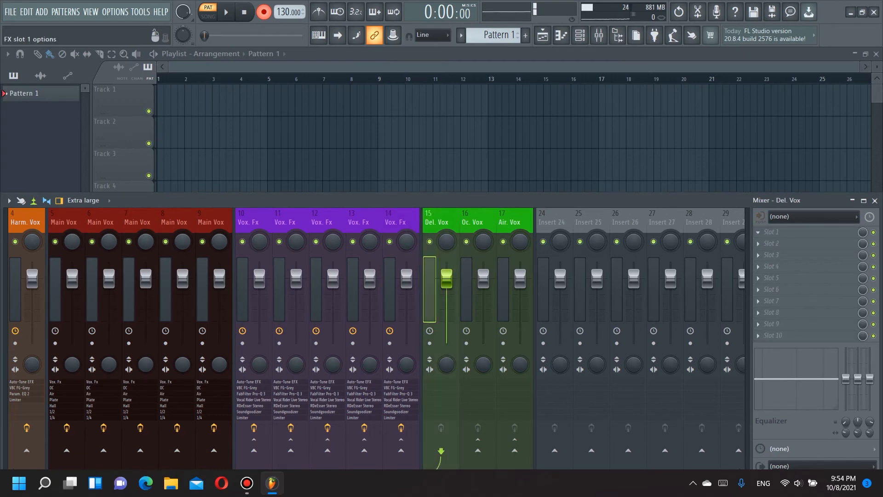
pyautogui.click(773, 232)
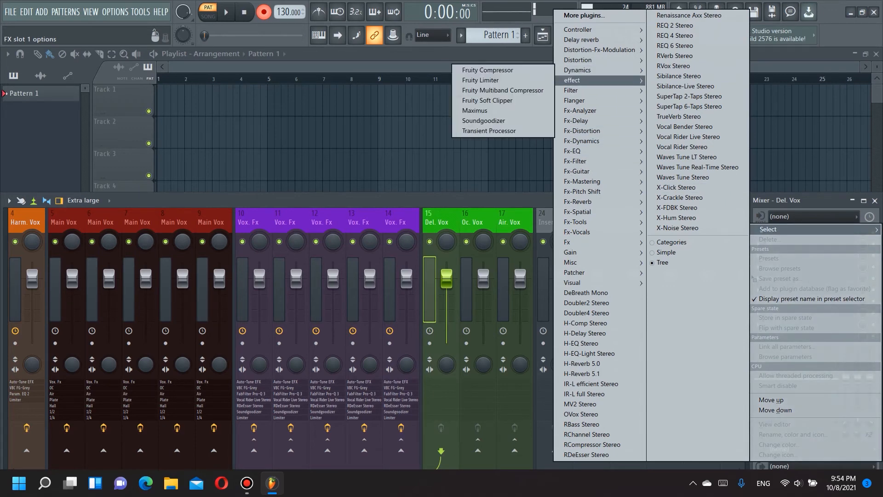
pyautogui.moveTo(580, 80)
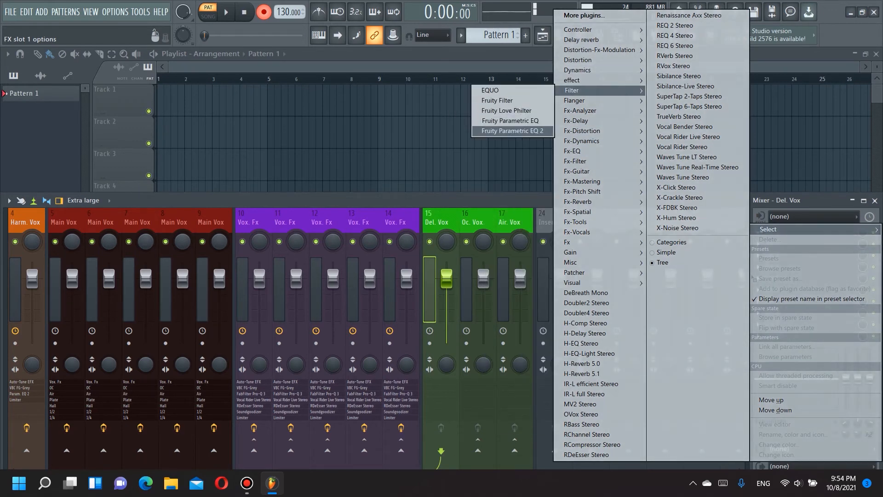
pyautogui.click(512, 132)
pyautogui.moveTo(69, 96); pyautogui.dragTo(463, 111)
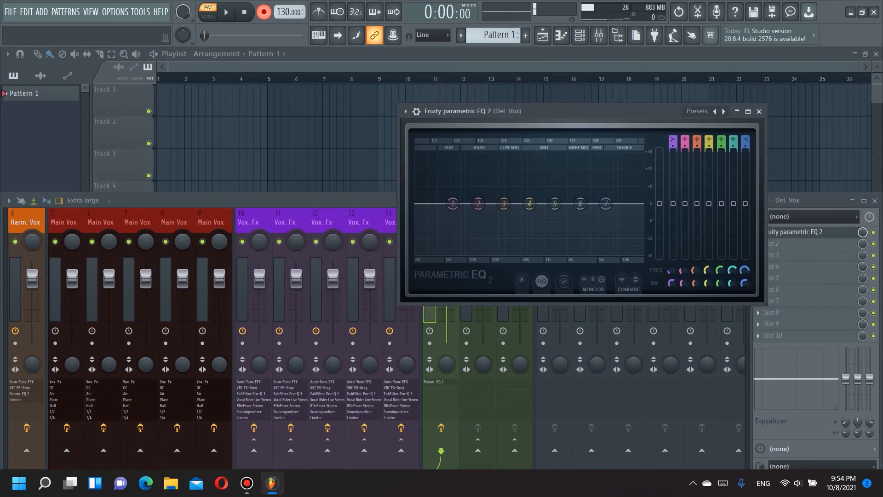
pyautogui.moveTo(453, 204); pyautogui.dragTo(539, 253)
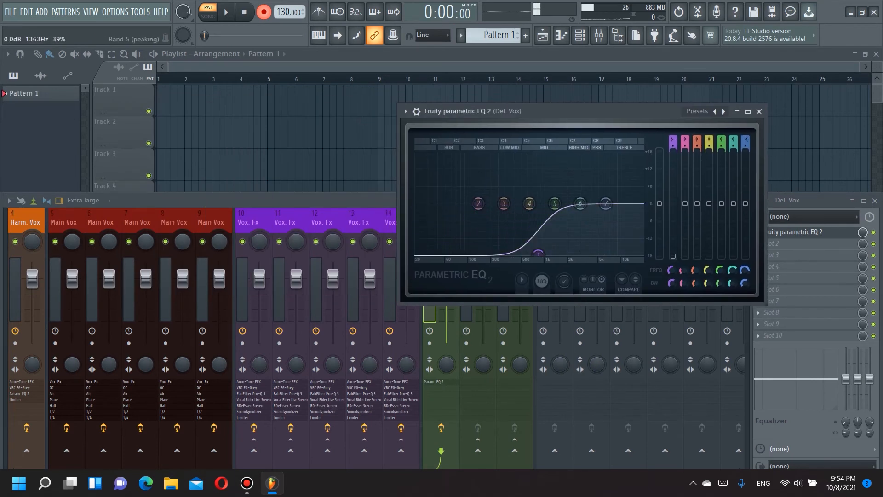
pyautogui.click(759, 112)
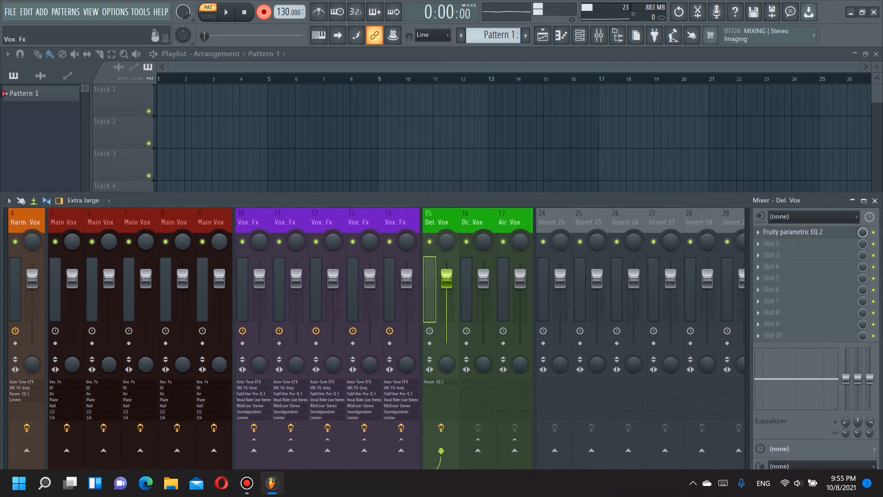
# - Browse the full effect plugin list and load Pitchproof into slot 1 of the Oc. Vox track
pyautogui.click(469, 304)
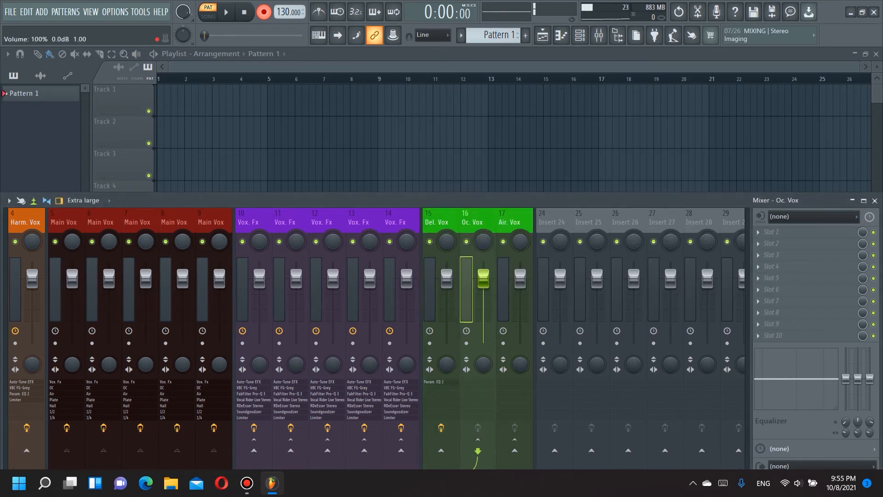
pyautogui.click(777, 232)
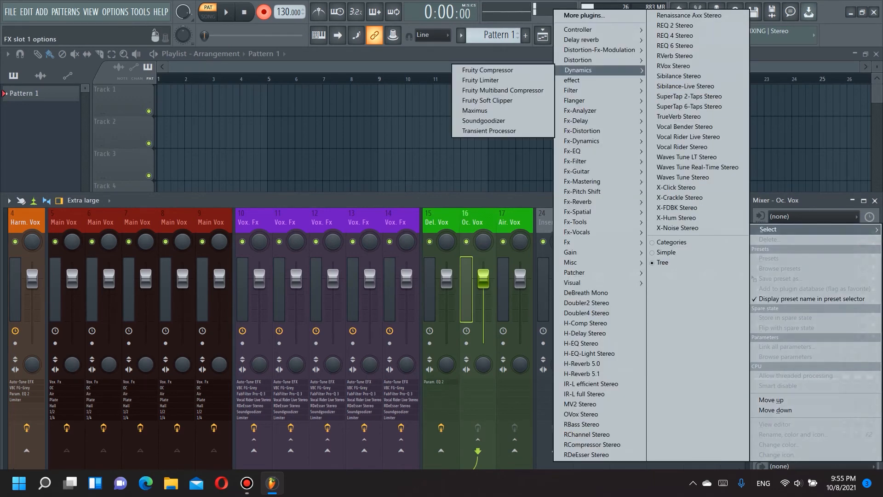
pyautogui.click(585, 16)
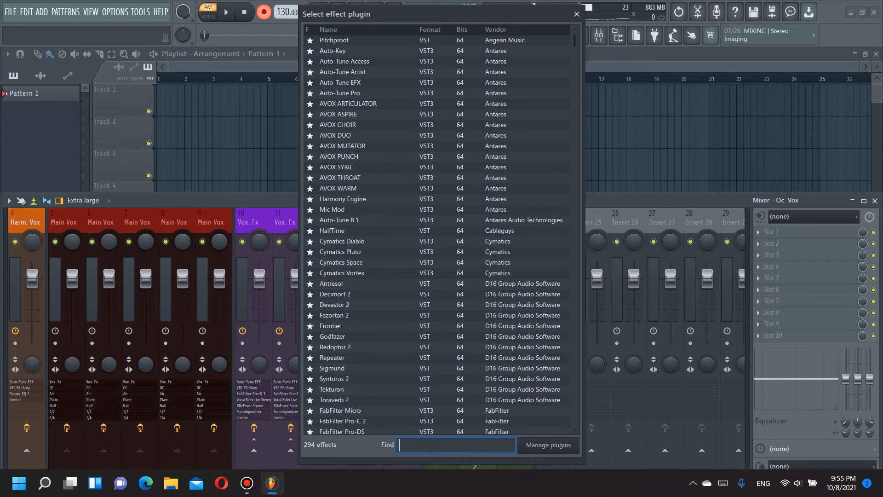
pyautogui.scroll(-4, 440, 230)
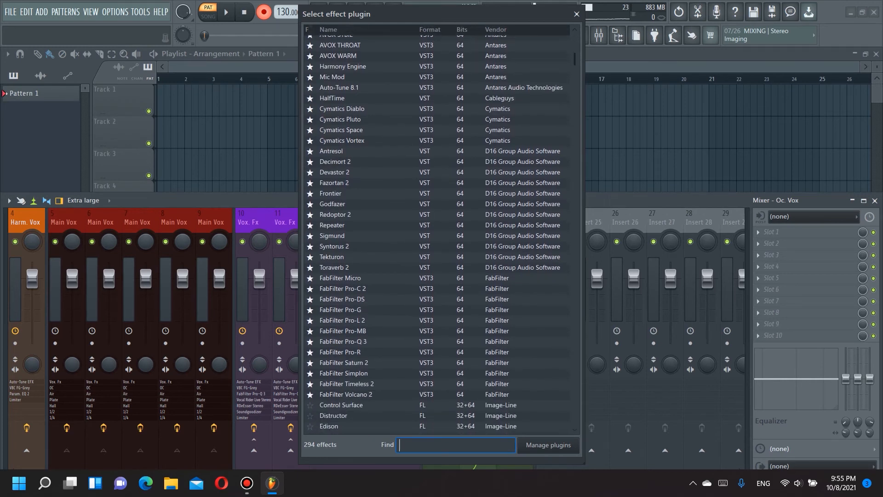
pyautogui.scroll(-4, 439, 233)
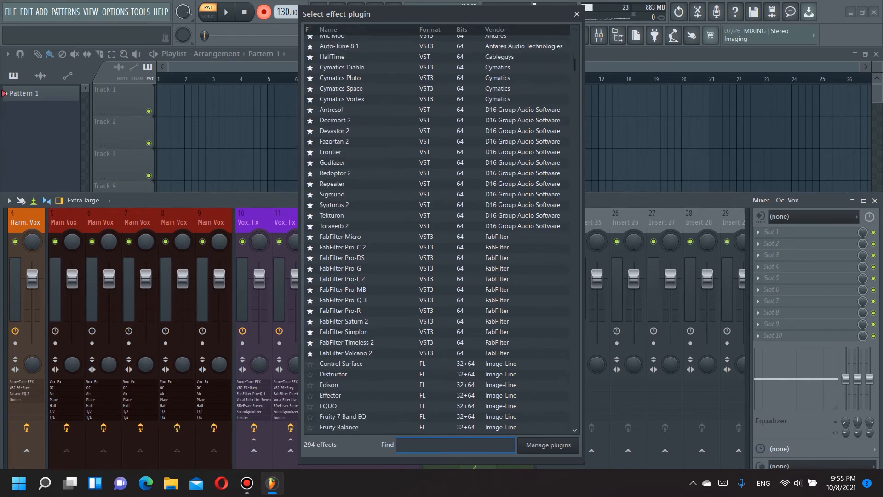
pyautogui.scroll(-7, 439, 232)
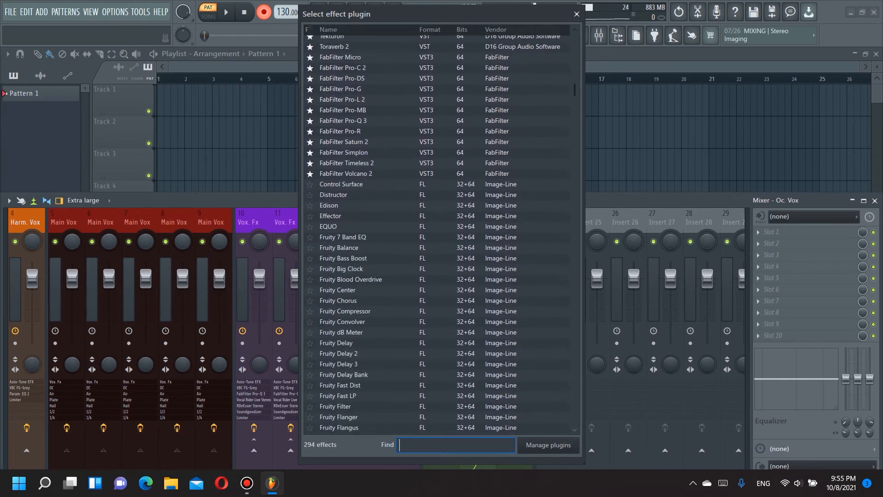
pyautogui.scroll(-15, 439, 232)
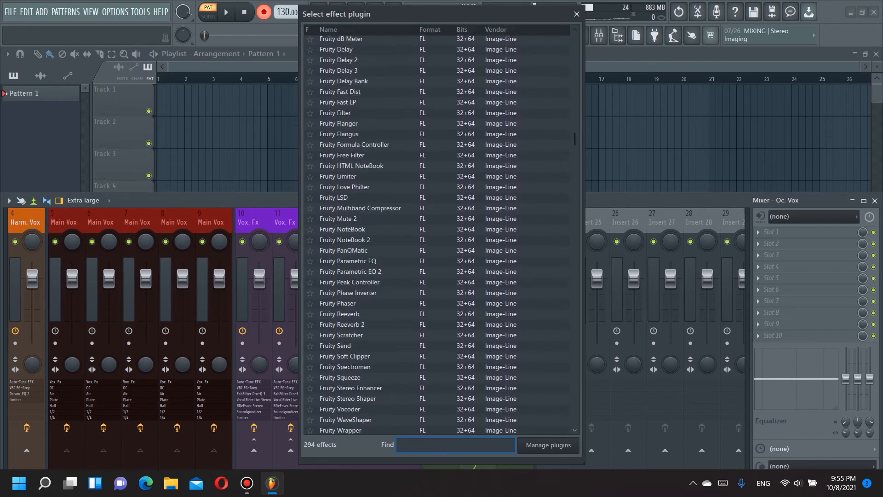
pyautogui.scroll(-4, 440, 233)
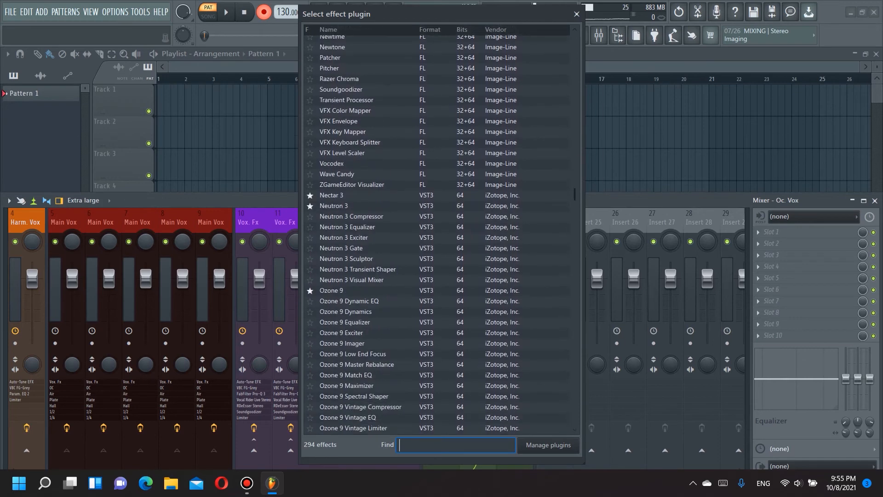
pyautogui.scroll(-4, 439, 232)
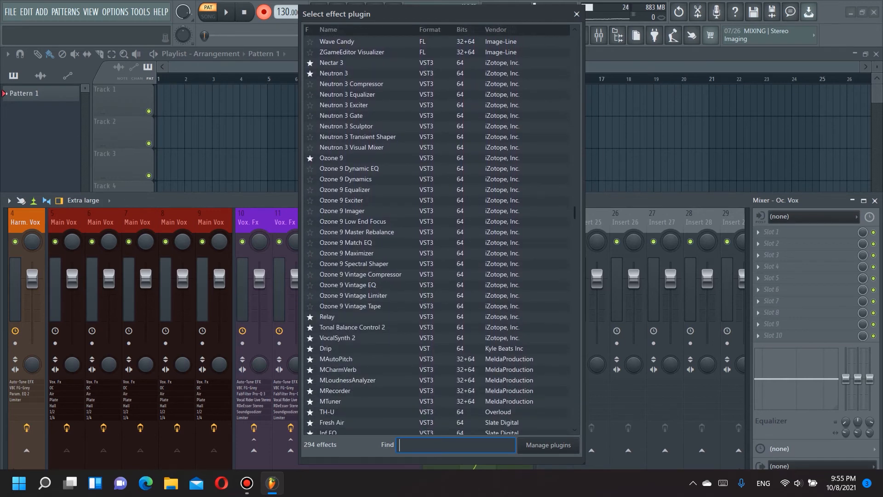
pyautogui.scroll(-1, 440, 232)
pyautogui.scroll(-1, 420, 235)
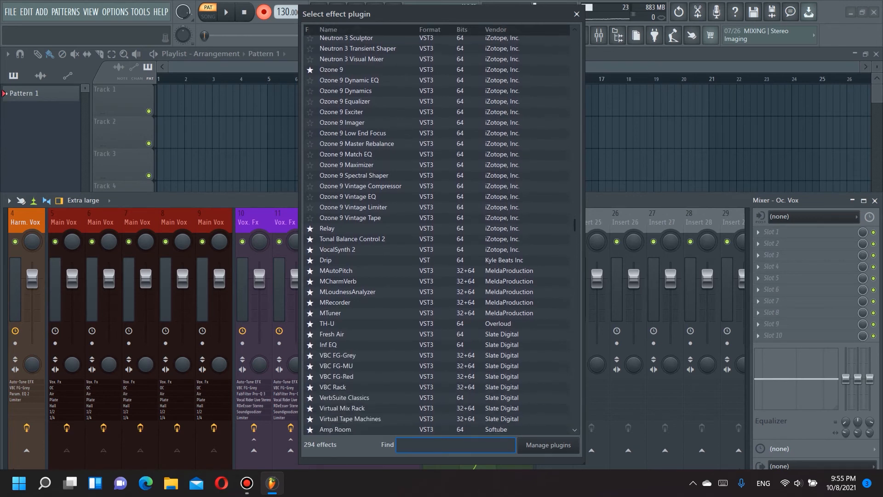
pyautogui.scroll(-1, 440, 232)
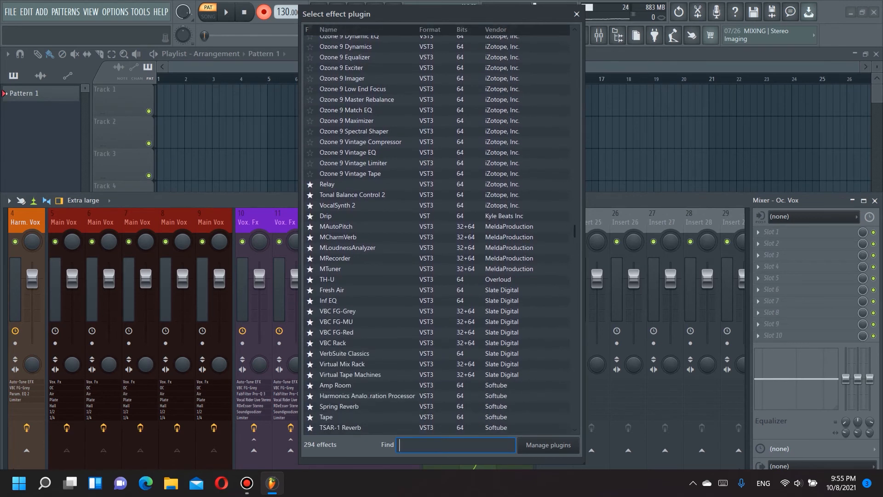
pyautogui.scroll(-2, 420, 235)
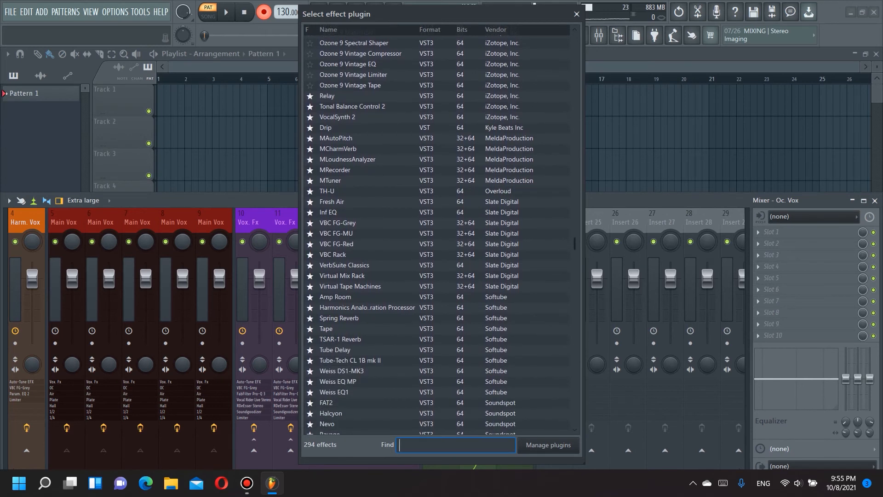
pyautogui.scroll(-2, 420, 235)
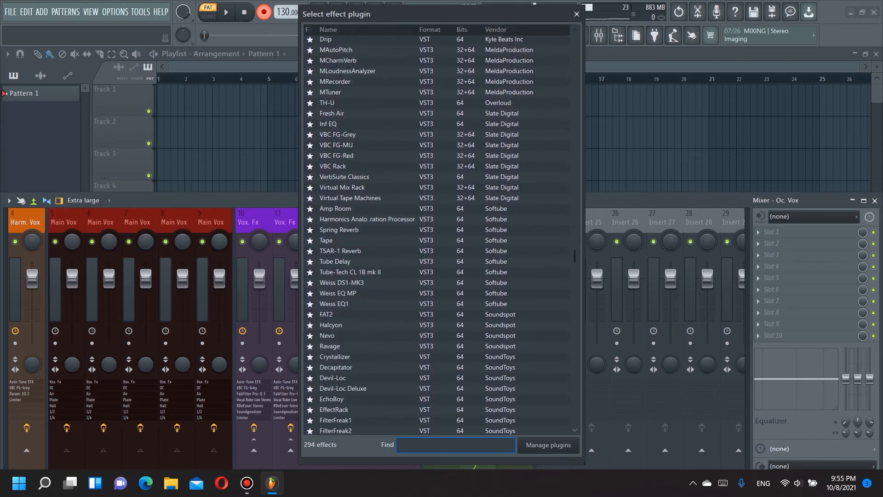
pyautogui.scroll(-1, 439, 235)
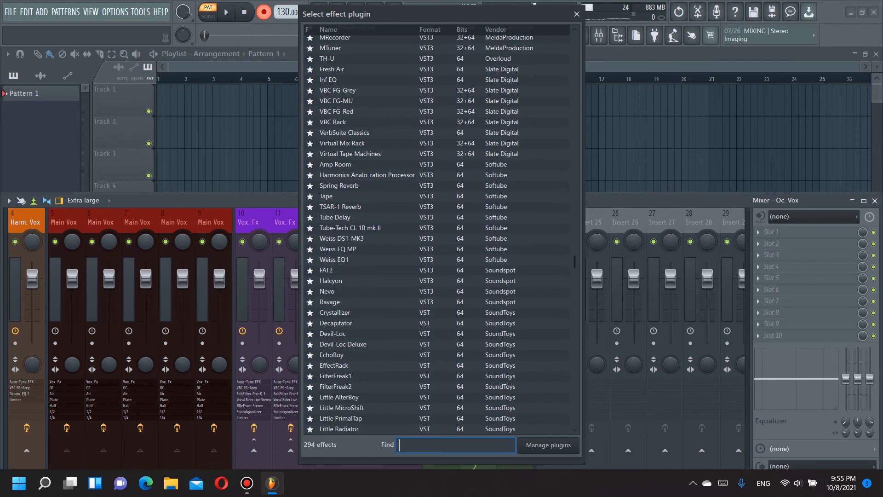
pyautogui.scroll(-2, 440, 234)
pyautogui.scroll(-1, 439, 235)
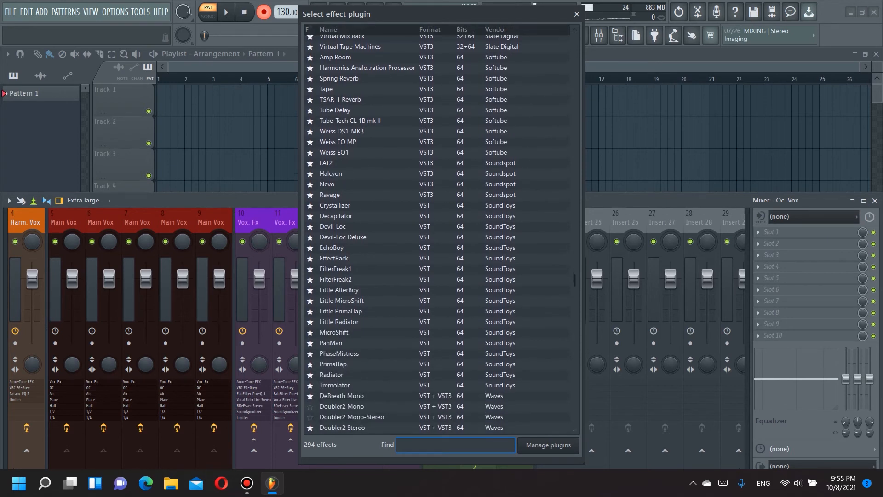
pyautogui.scroll(-2, 439, 234)
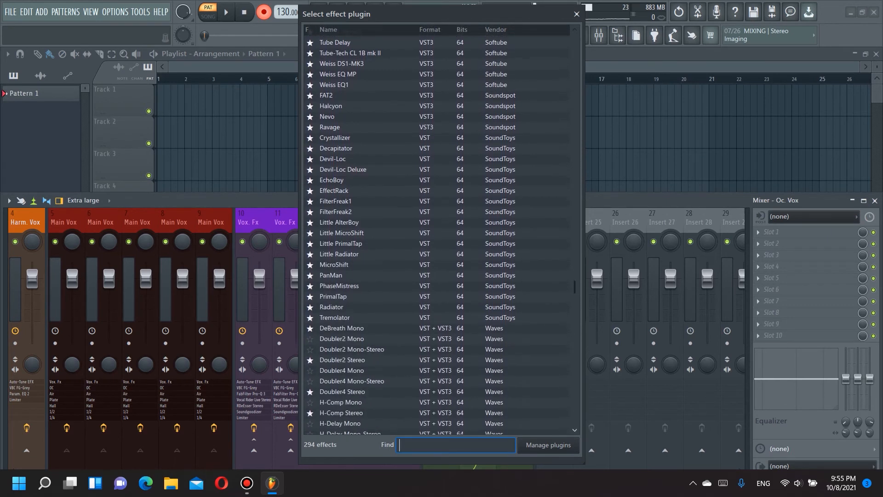
pyautogui.scroll(-8, 437, 230)
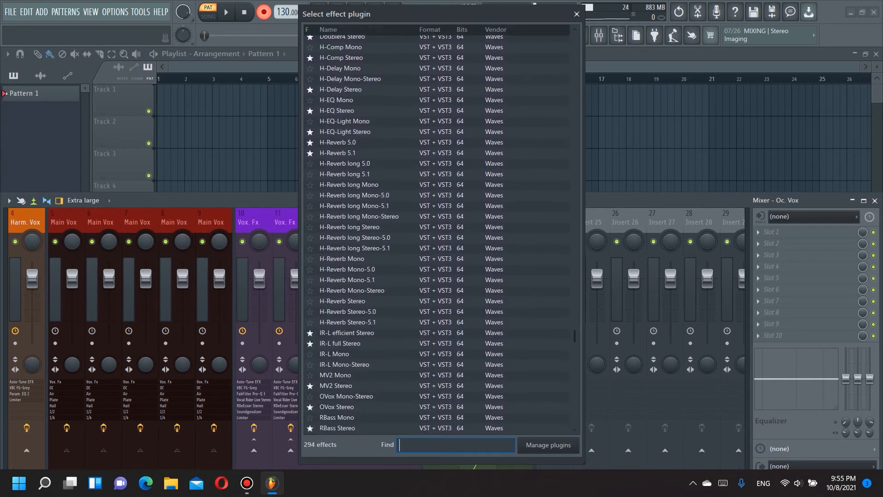
pyautogui.scroll(-2, 437, 230)
pyautogui.scroll(-2, 437, 230)
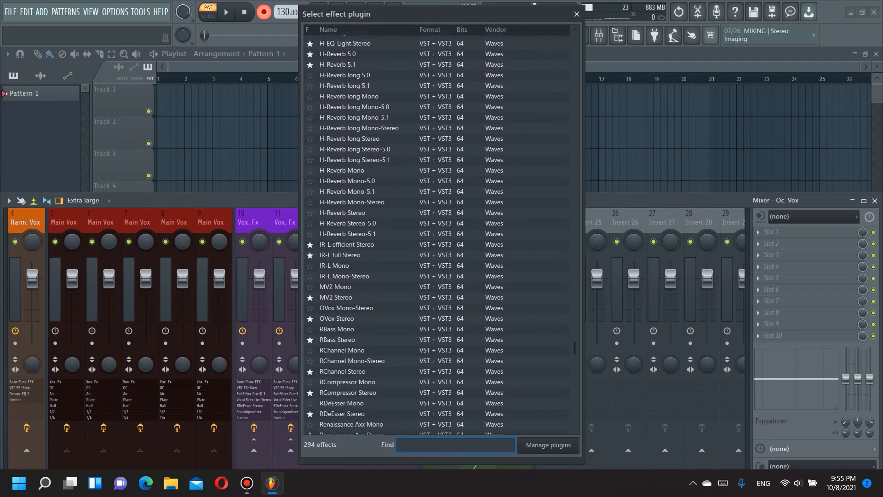
pyautogui.scroll(-7, 438, 230)
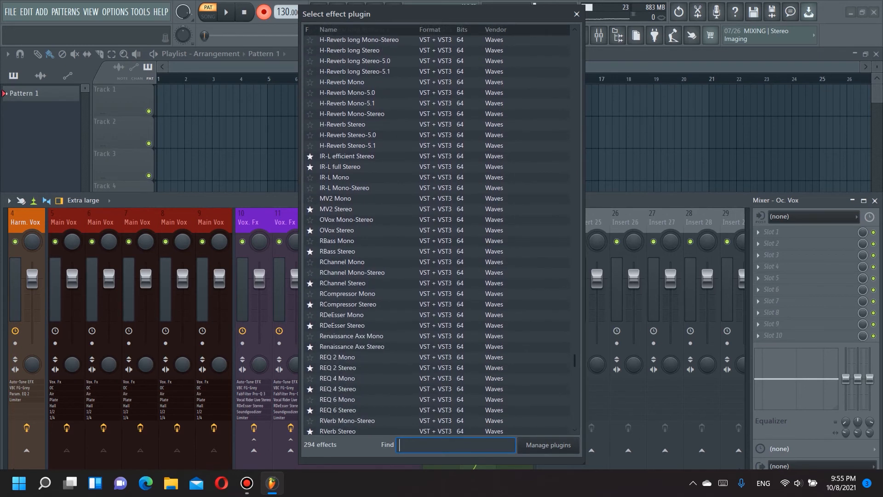
pyautogui.scroll(-13, 440, 230)
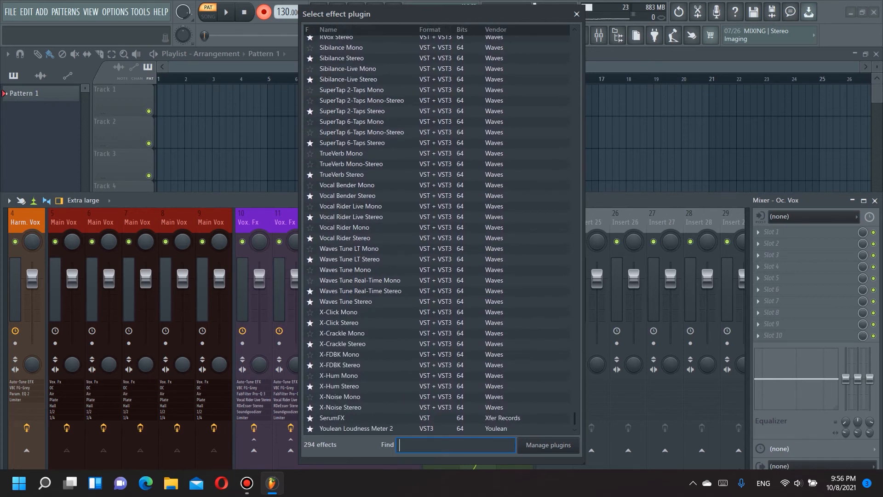
pyautogui.scroll(20, 440, 231)
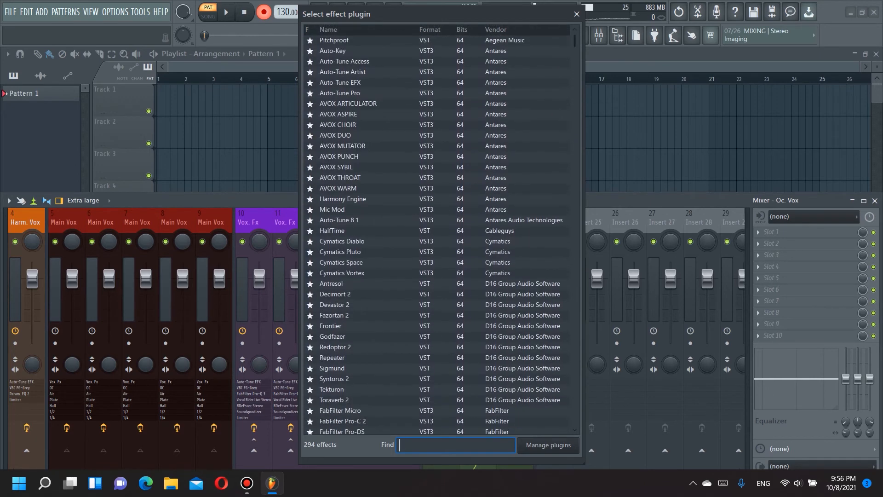
pyautogui.doubleClick(334, 41)
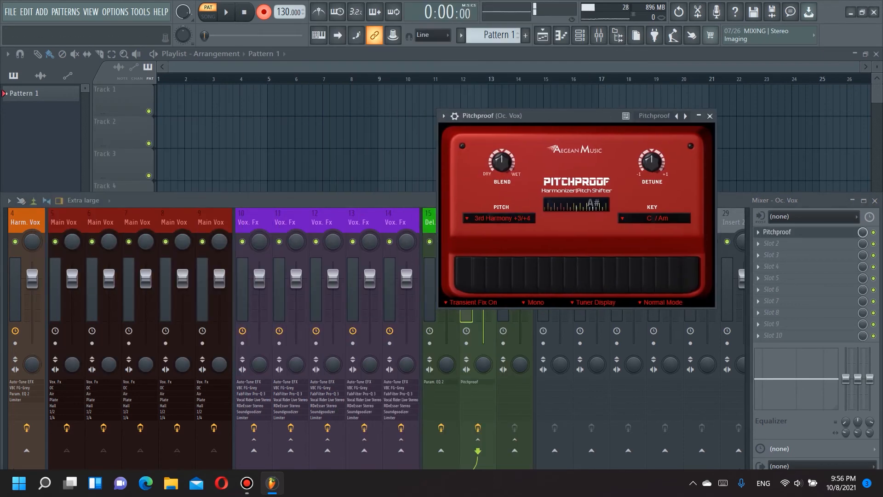
# - Set Pitchproof on Oc. Vox to fully wet blend, pitch -12 and key C / Am, and close its window
pyautogui.moveTo(505, 162)
pyautogui.moveTo(501, 162); pyautogui.dragTo(501, 175)
pyautogui.click(502, 218)
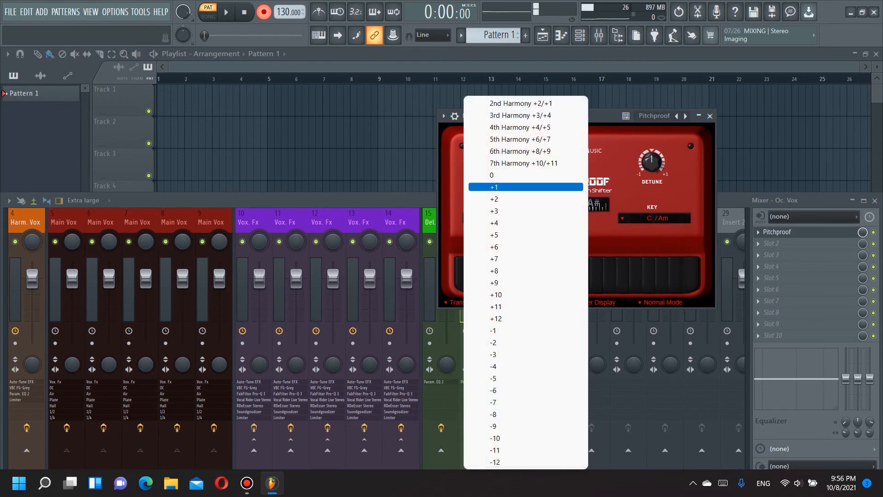
pyautogui.click(495, 461)
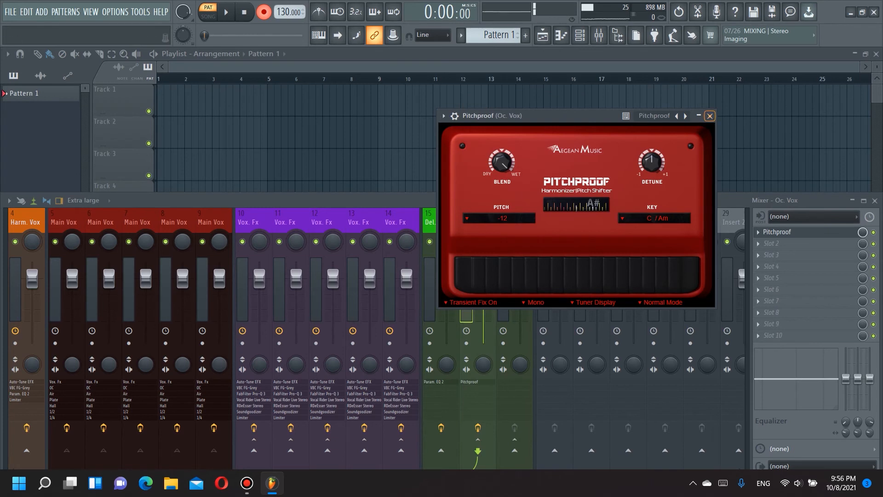
pyautogui.click(655, 219)
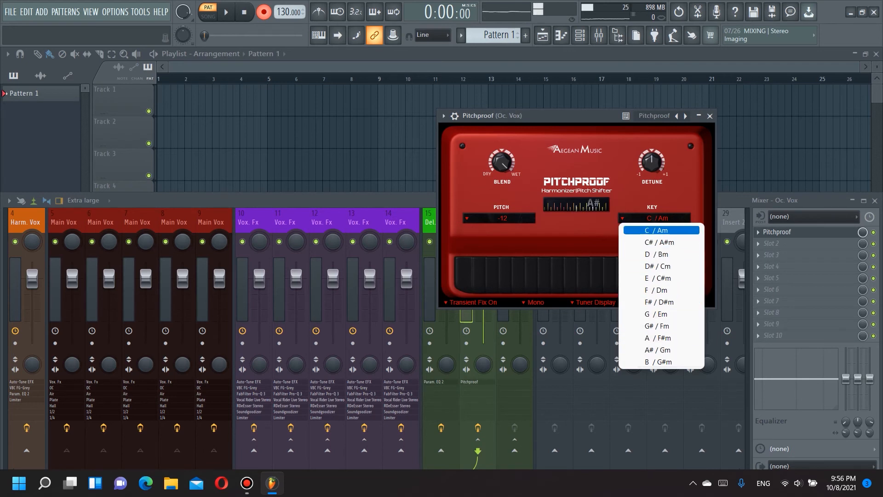
pyautogui.click(662, 230)
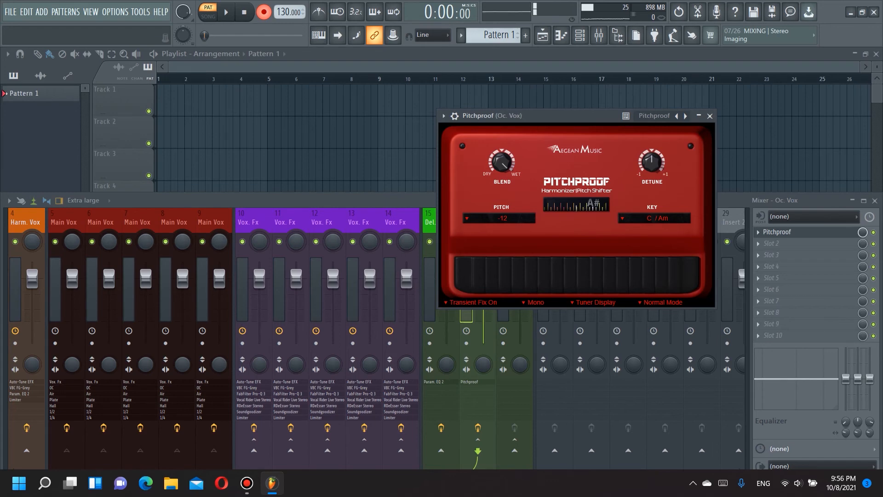
pyautogui.click(782, 232)
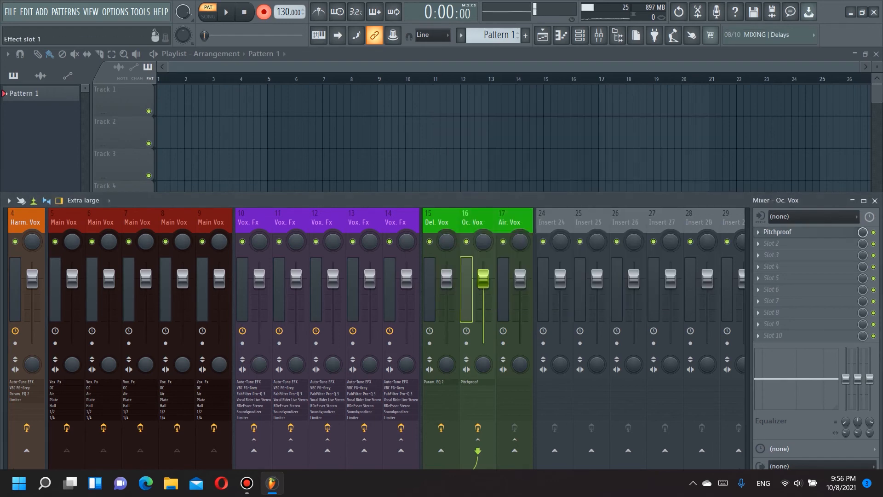
# - Load Fruity Parametric EQ 2 into slot 2 of Oc. Vox and move its window over the mixer
pyautogui.click(773, 244)
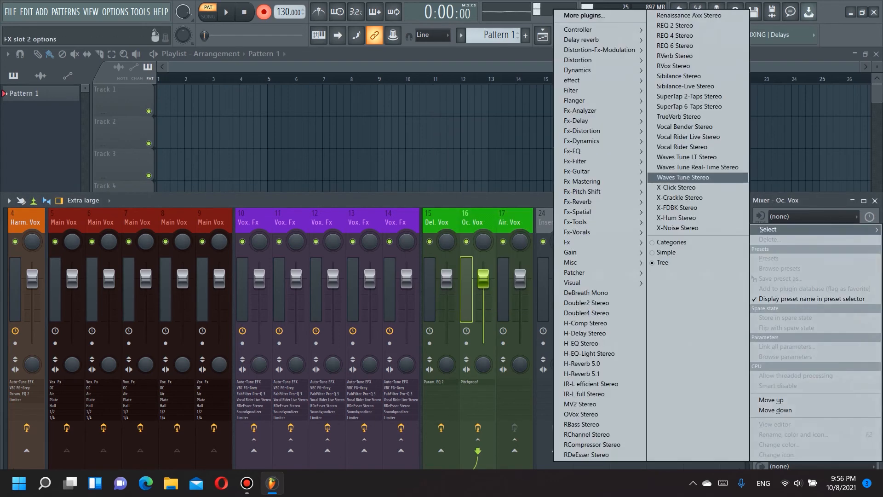
pyautogui.moveTo(578, 70)
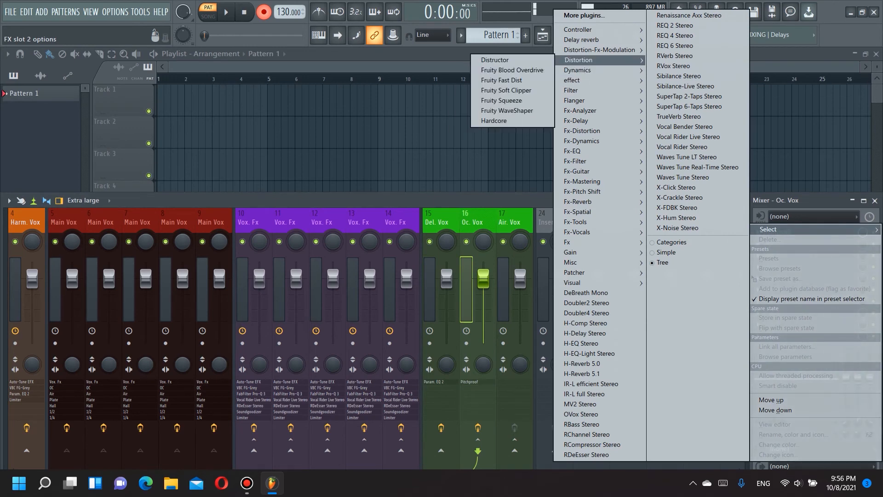
pyautogui.moveTo(572, 90)
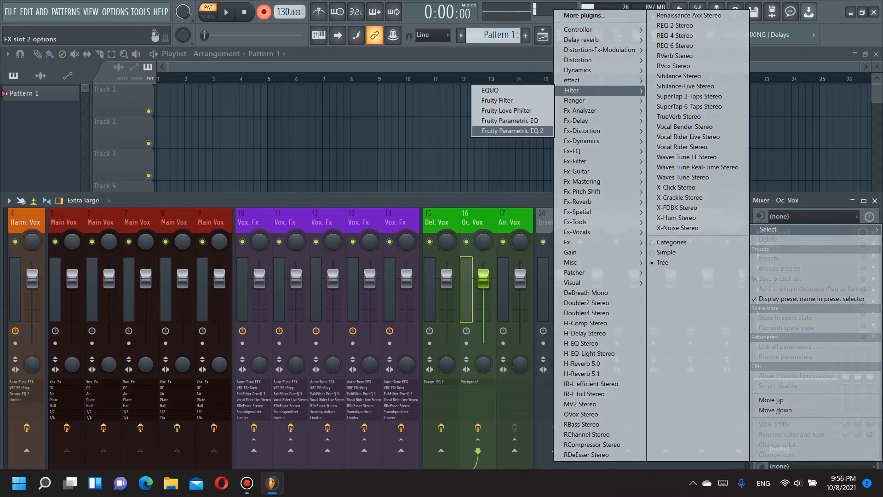
pyautogui.click(512, 131)
pyautogui.moveTo(230, 141); pyautogui.dragTo(521, 92)
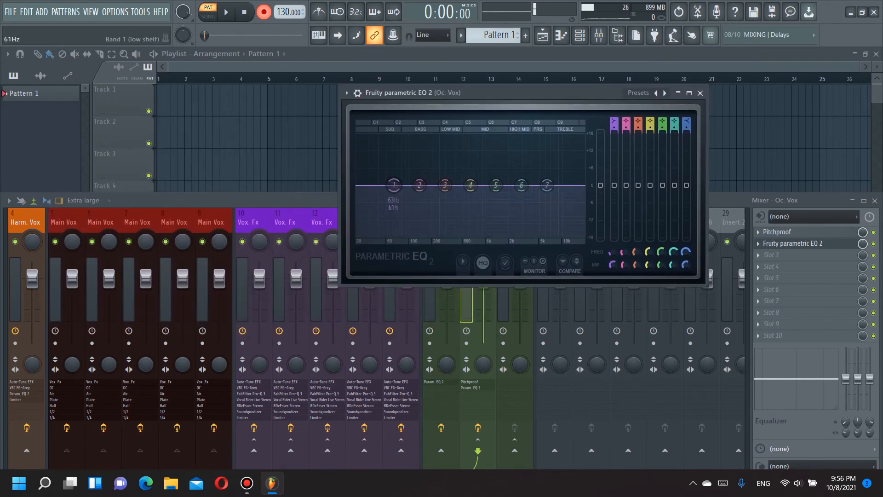
# - Set band 1 of the Oc. Vox EQ to order Steep 8, pull it fully down between 200 and 500 Hz, and close the EQ
pyautogui.rightClick(394, 186)
pyautogui.moveTo(413, 224)
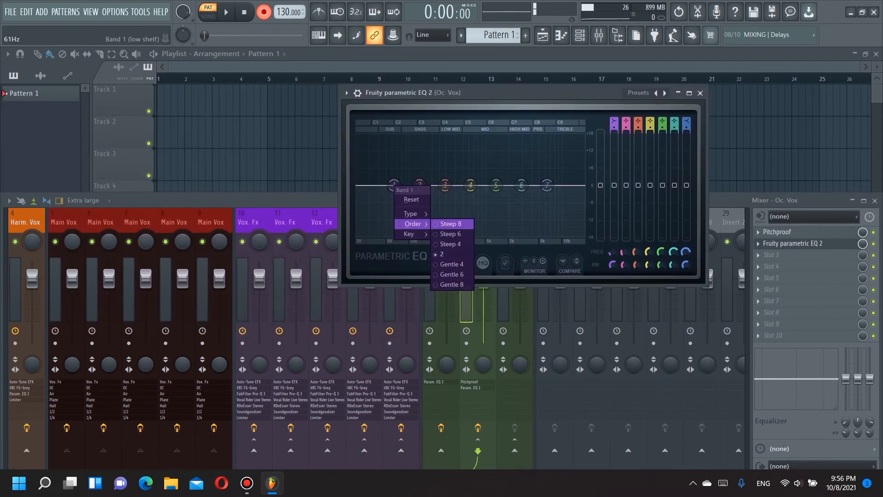
pyautogui.click(448, 224)
pyautogui.moveTo(394, 185); pyautogui.dragTo(455, 235)
pyautogui.click(700, 93)
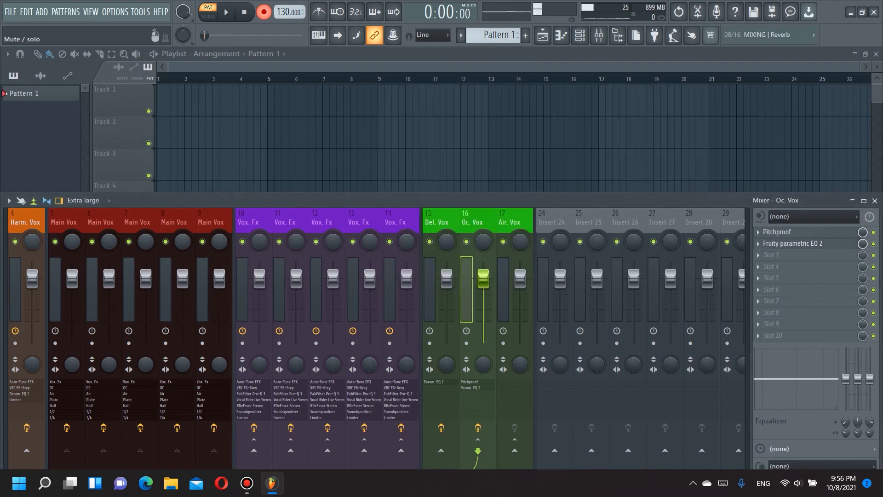
# - Load Fruity Limiter into slot 10 of the Oc. Vox track and move its window over the mixer
pyautogui.click(772, 335)
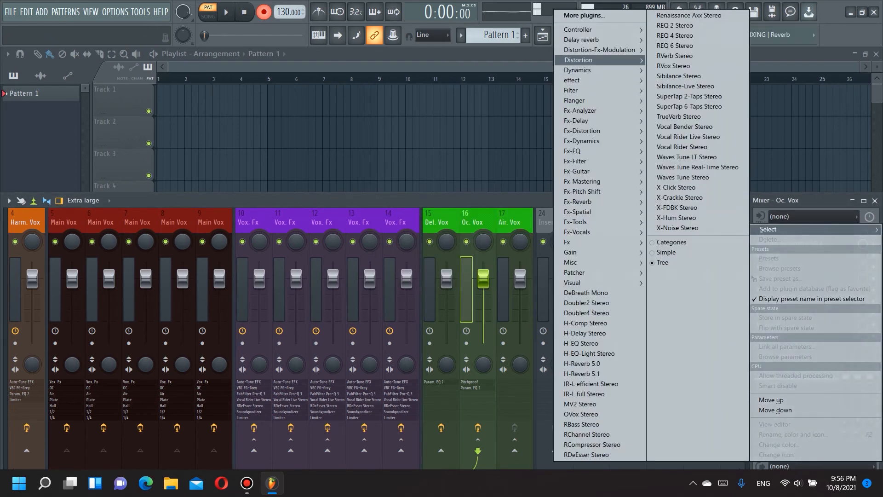
pyautogui.moveTo(578, 70)
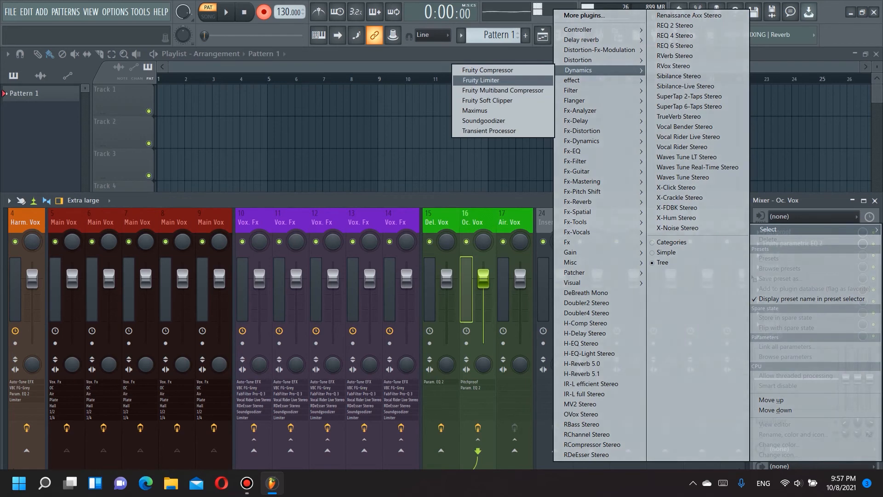
pyautogui.click(480, 81)
pyautogui.moveTo(276, 140); pyautogui.dragTo(641, 125)
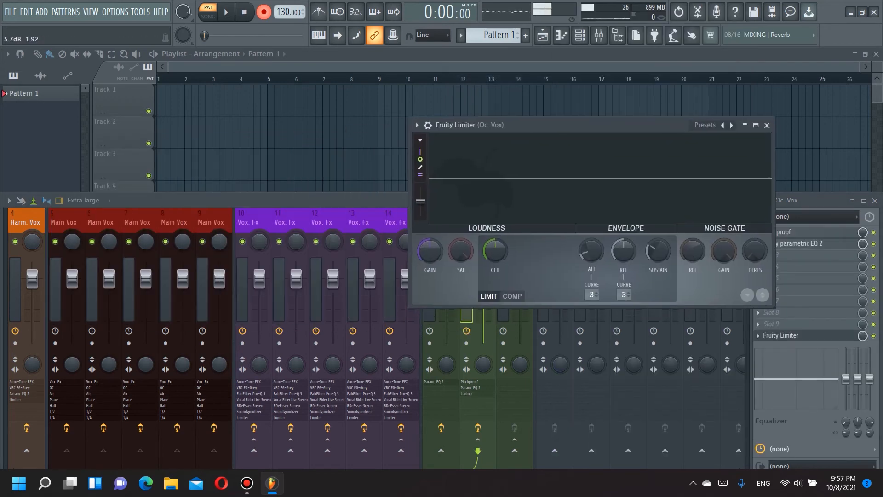
# - Enlarge the Oc. Vox limiter, set its compressor to ratio 3.3:1 and threshold about -22 dB, adjust the release, and close it
pyautogui.click(758, 125)
pyautogui.click(100, 460)
pyautogui.moveTo(146, 416); pyautogui.dragTo(146, 410)
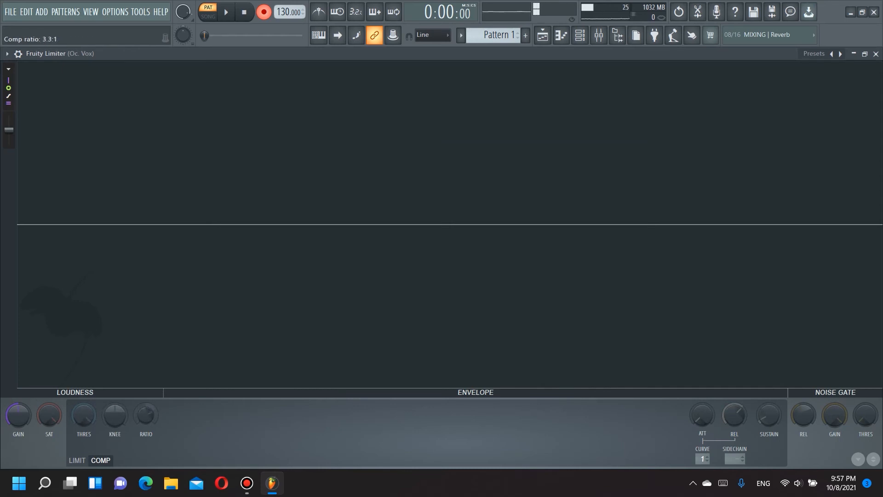
pyautogui.moveTo(84, 415); pyautogui.dragTo(84, 467)
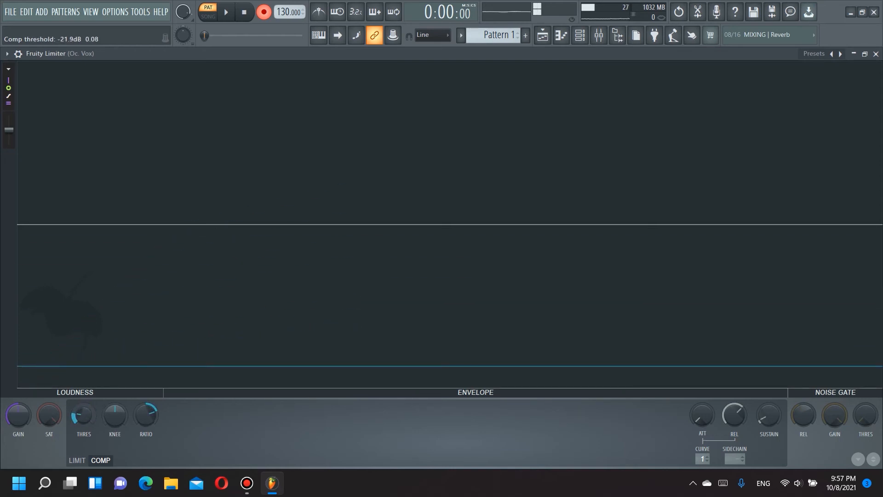
pyautogui.moveTo(735, 415); pyautogui.dragTo(734, 425)
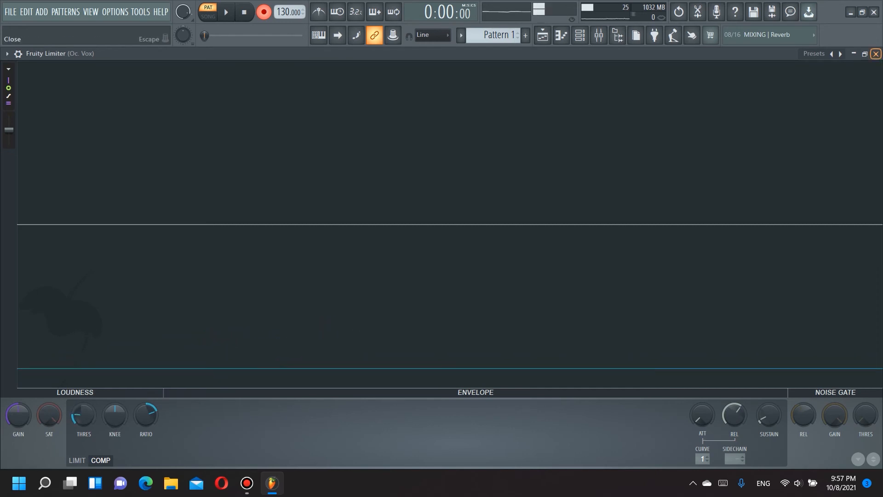
pyautogui.click(876, 53)
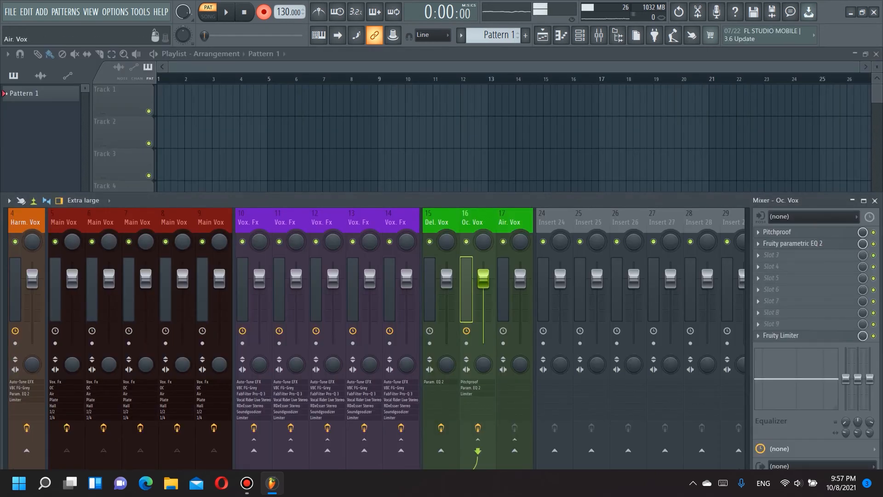
# - Load FabFilter Pro-Q 3 into slot 1 of the Air. Vox track
pyautogui.click(509, 223)
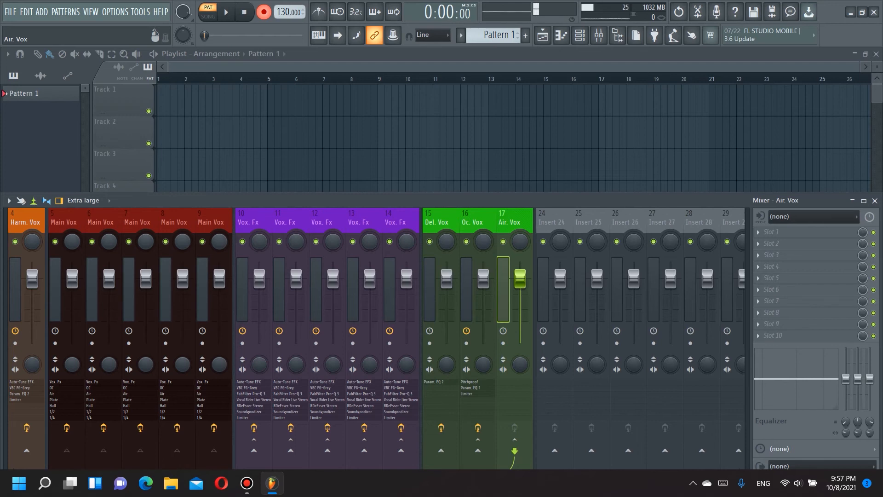
pyautogui.click(773, 231)
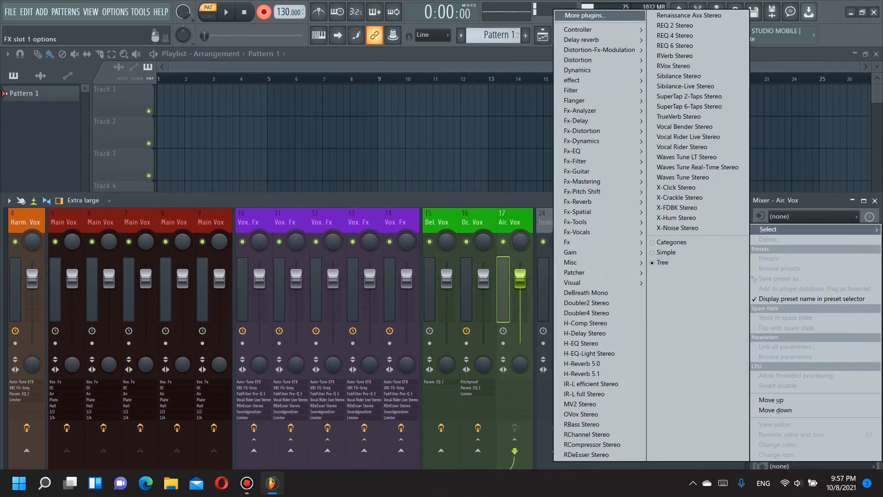
pyautogui.moveTo(572, 81)
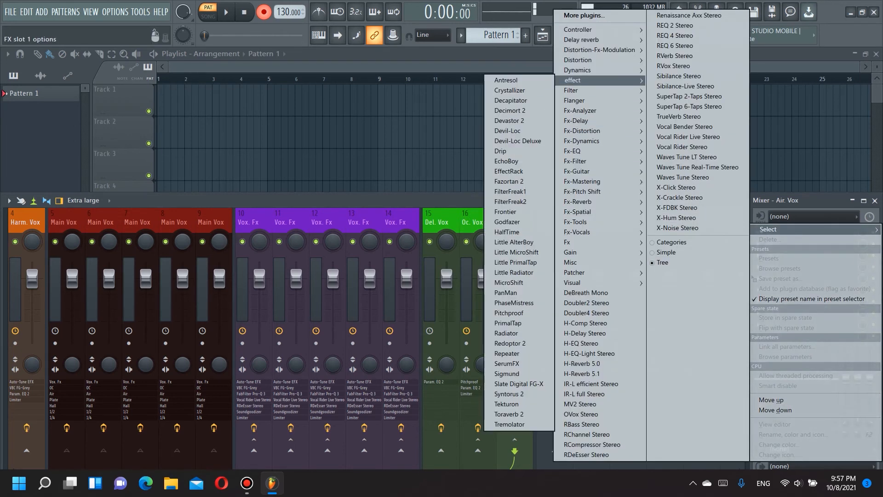
pyautogui.moveTo(573, 151)
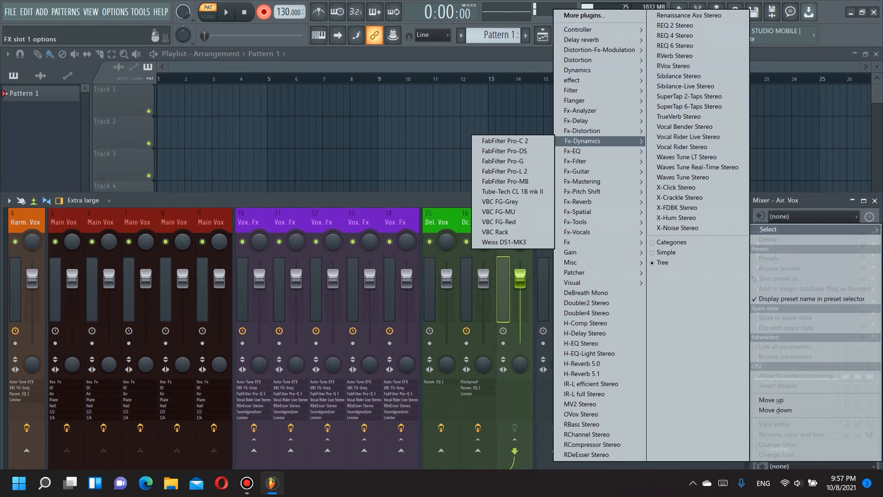
pyautogui.click(504, 152)
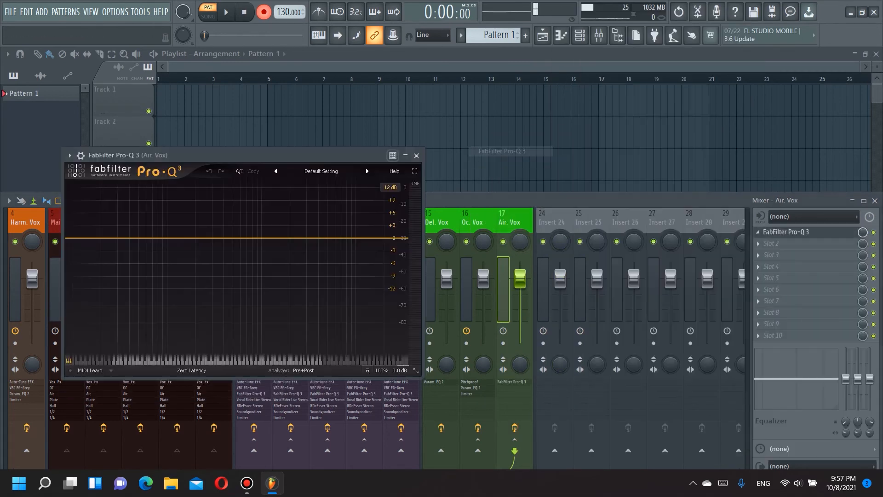
# - Apply the Vocal preset to Pro-Q 3 on Air. Vox and close its window
pyautogui.moveTo(230, 155); pyautogui.dragTo(598, 106)
pyautogui.click(690, 122)
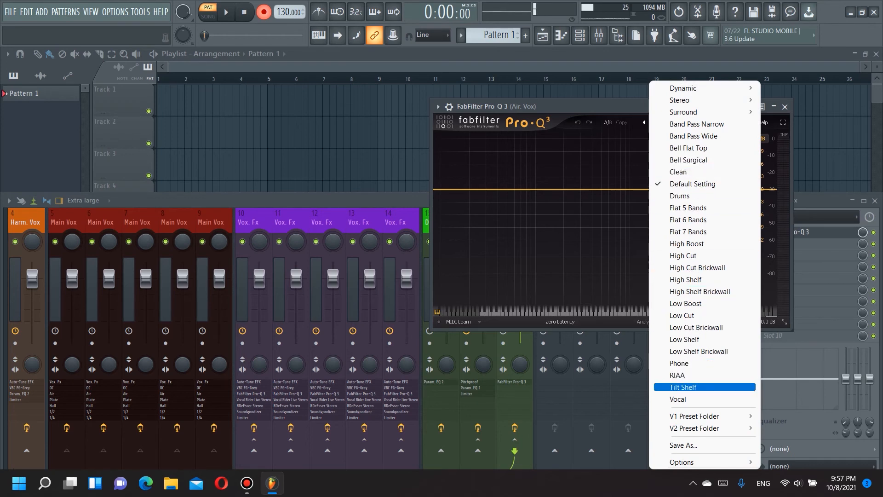
pyautogui.click(681, 399)
pyautogui.click(785, 106)
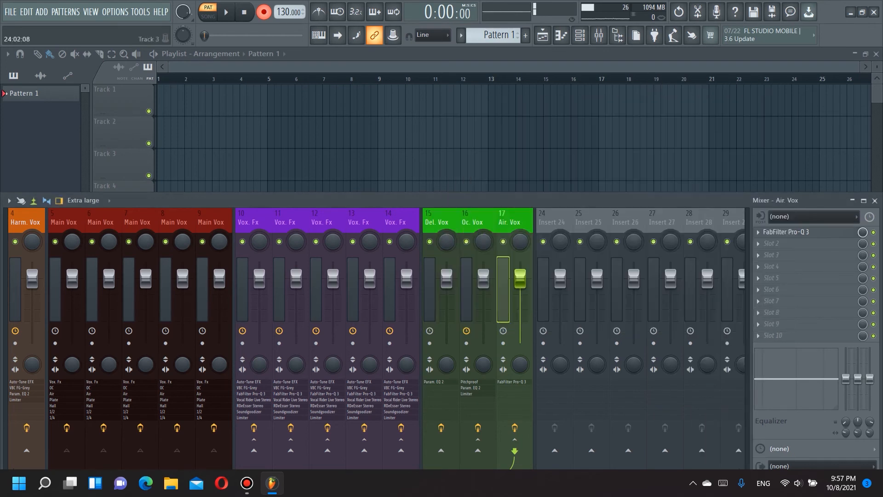
# - Insert Fruity Parametric EQ 2 ahead of Pro-Q 3 on Air. Vox and pull band 1 down to -18 dB at about 731 Hz
pyautogui.click(771, 232)
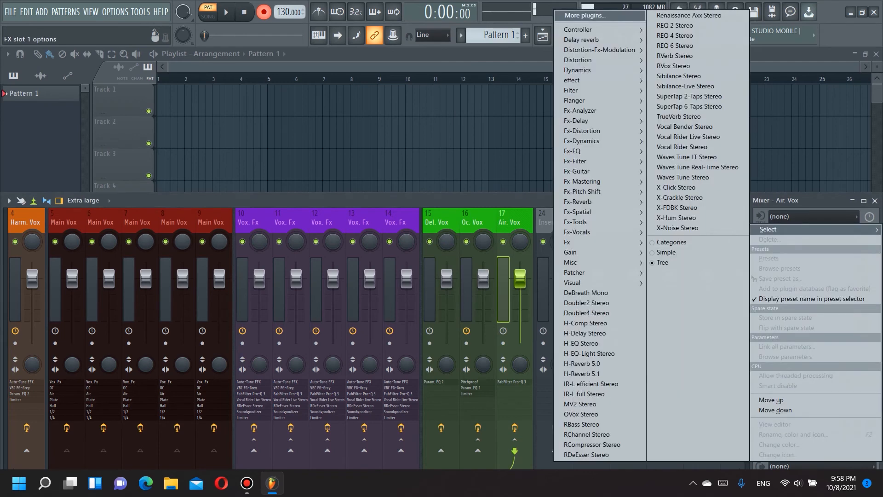
pyautogui.moveTo(579, 70)
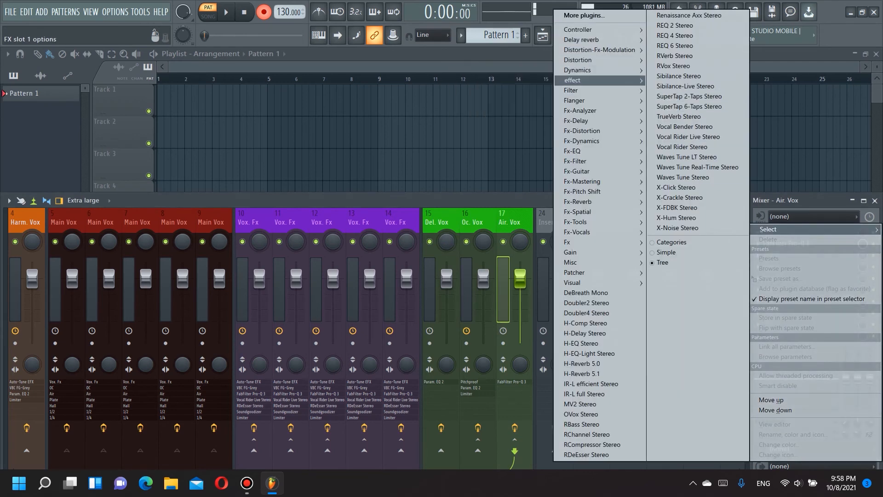
pyautogui.click(497, 131)
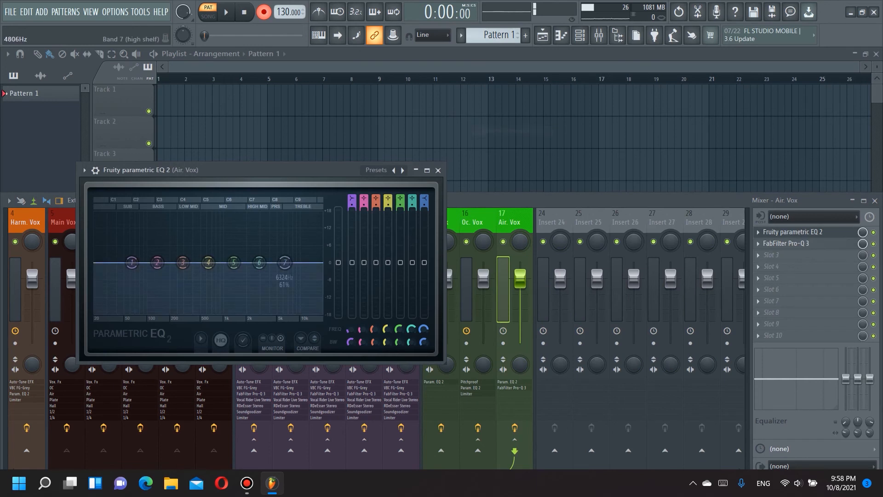
pyautogui.moveTo(164, 170); pyautogui.dragTo(414, 94)
pyautogui.moveTo(382, 186); pyautogui.dragTo(464, 236)
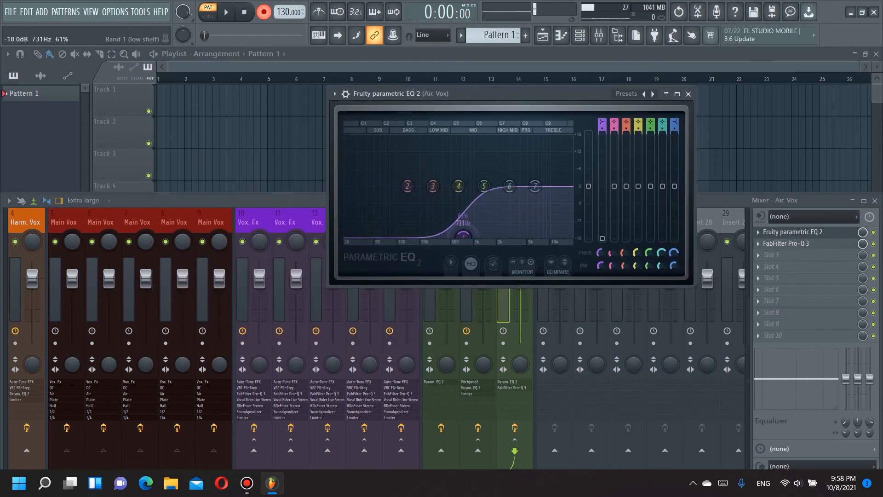
pyautogui.click(688, 93)
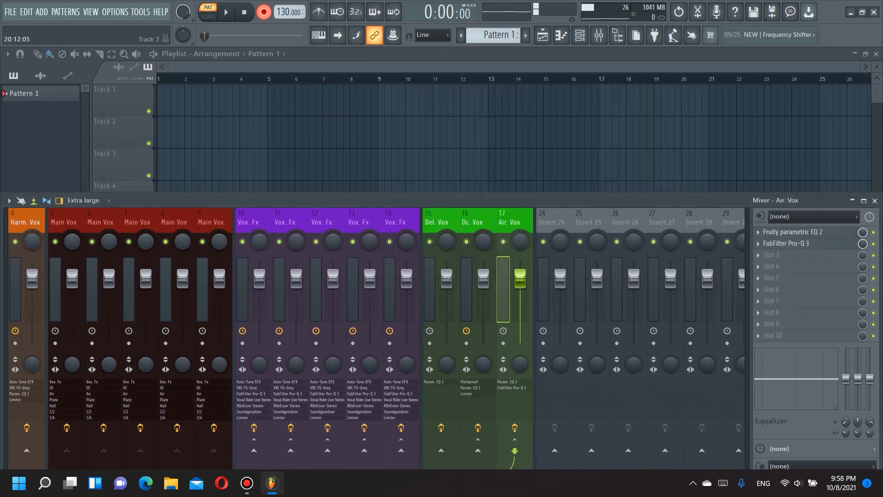
# - Load Fruity Limiter into slot 10 of the Air. Vox track and move its window over the mixer
pyautogui.click(777, 255)
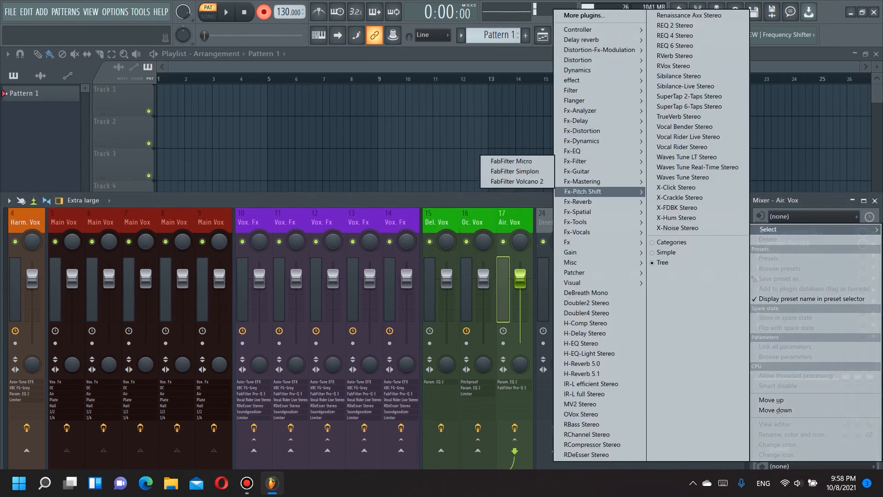
pyautogui.moveTo(594, 182)
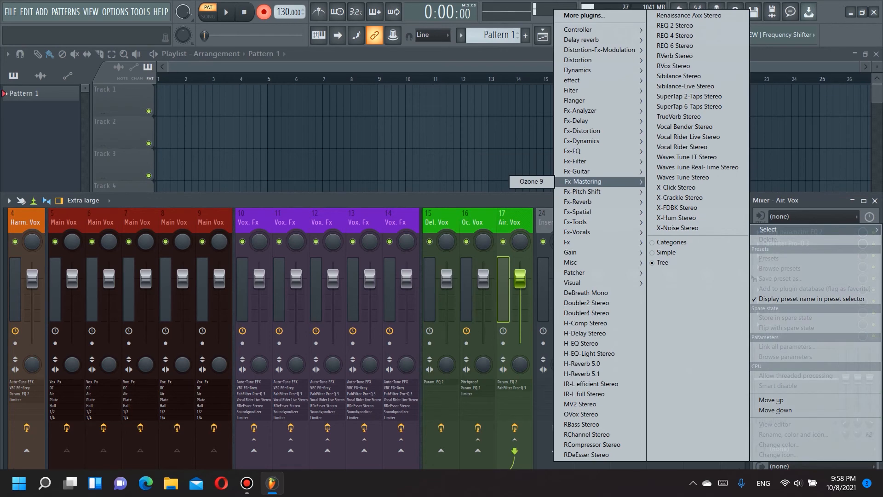
pyautogui.moveTo(581, 70)
pyautogui.click(483, 80)
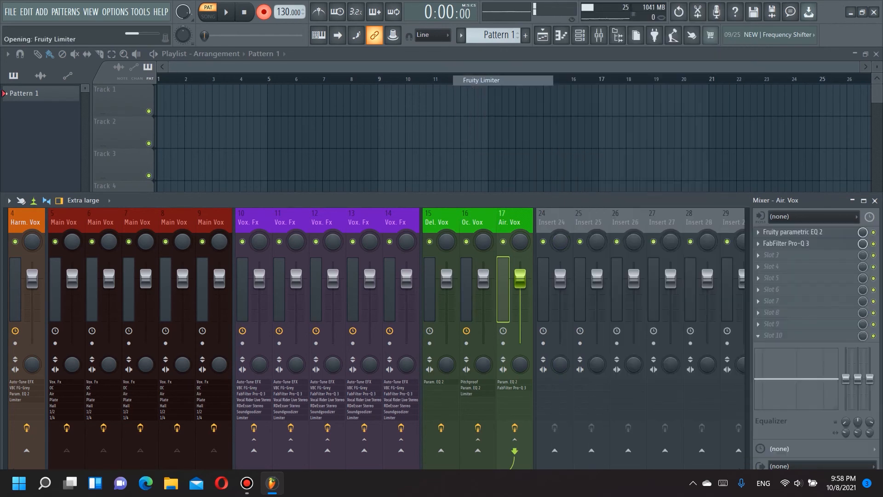
pyautogui.moveTo(276, 169); pyautogui.dragTo(594, 86)
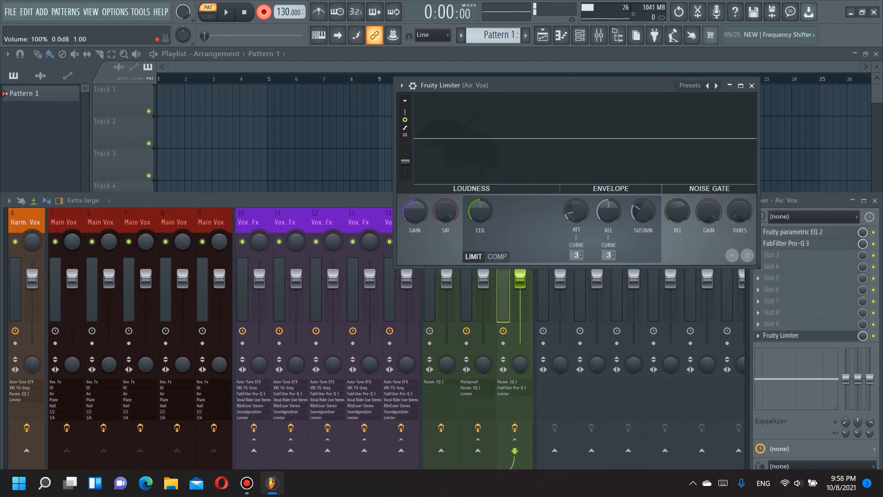
# - Switch the Air. Vox limiter to compressor mode, set the ratio to about 2.8:1, lower the threshold, and close it
pyautogui.click(497, 256)
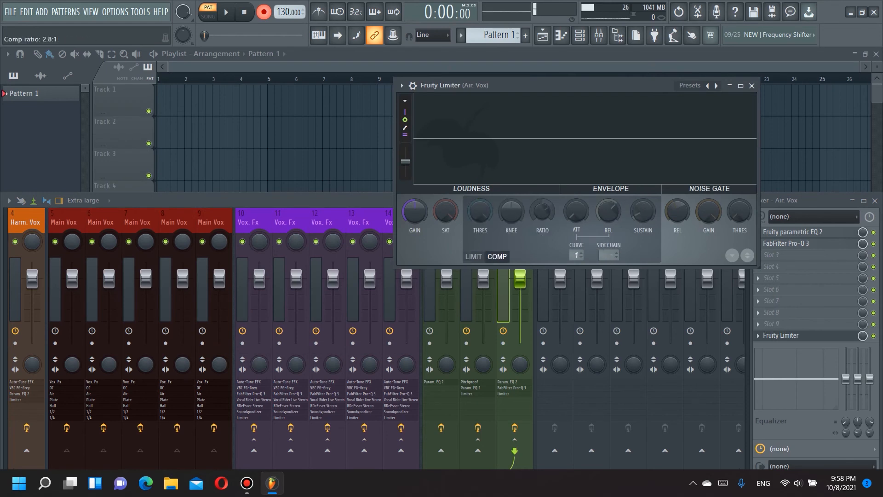
pyautogui.moveTo(542, 211); pyautogui.dragTo(542, 203)
pyautogui.moveTo(480, 211); pyautogui.dragTo(480, 231)
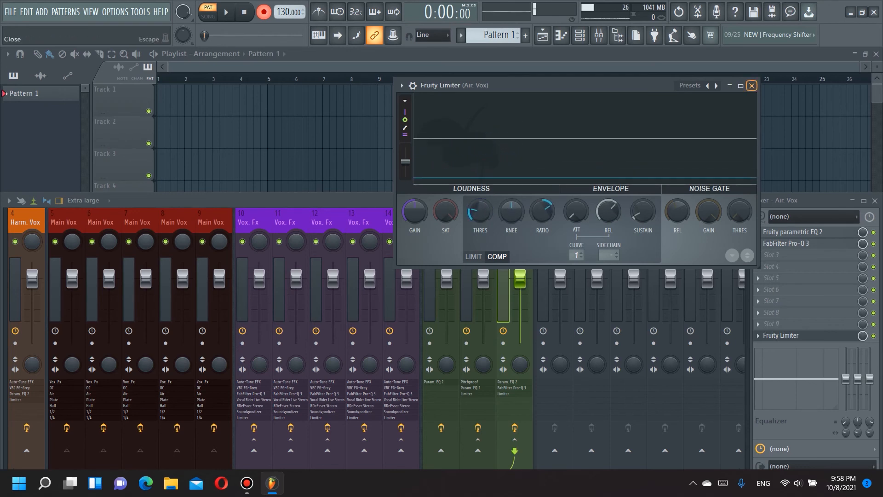
pyautogui.click(751, 85)
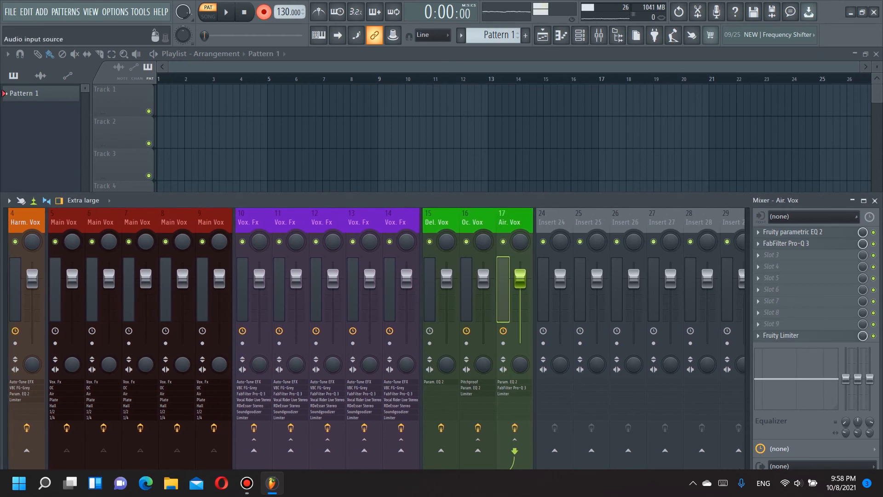
# - Save the project and load Fruity Limiter into slot 1 of the Re. Bus track
pyautogui.moveTo(746, 219)
pyautogui.click(539, 222)
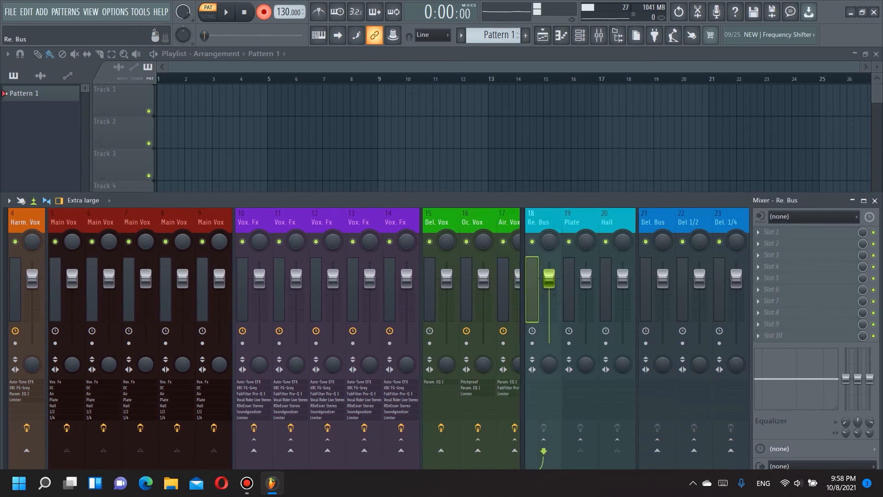
pyautogui.hotkey('ctrl', 's')
pyautogui.click(764, 232)
pyautogui.moveTo(580, 70)
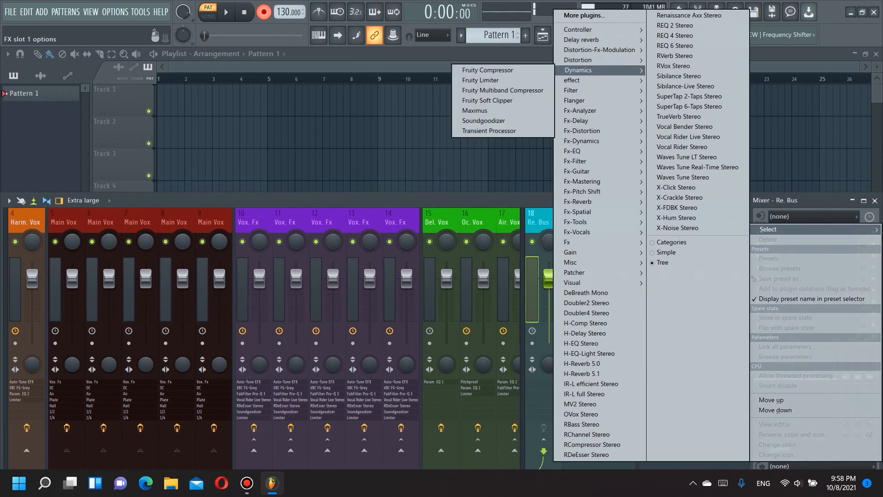
pyautogui.click(487, 80)
pyautogui.moveTo(267, 185); pyautogui.dragTo(560, 87)
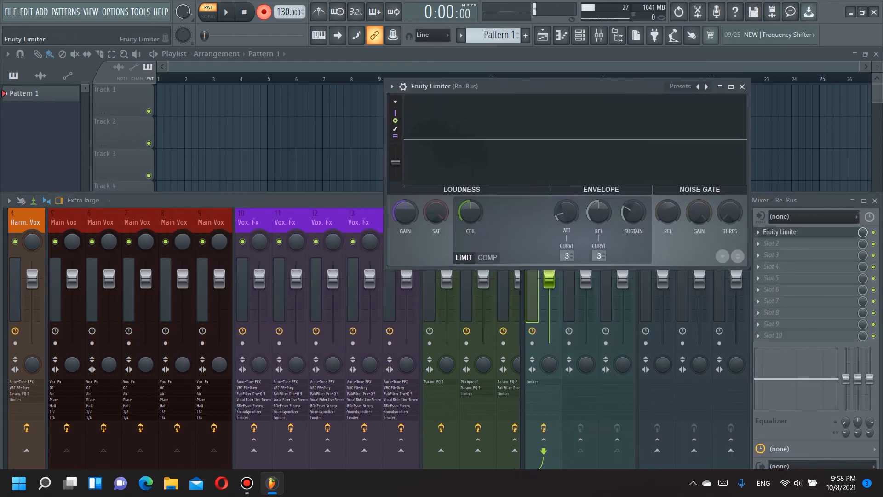
# - Switch the Re. Bus limiter to compressor mode, set the ratio to 2.5:1, lower the threshold slightly, and close it
pyautogui.click(487, 258)
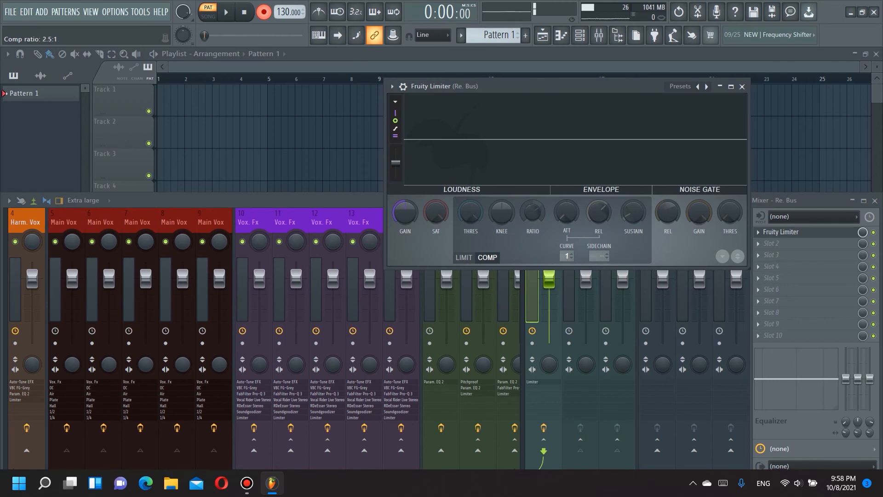
pyautogui.moveTo(470, 212); pyautogui.dragTo(471, 228)
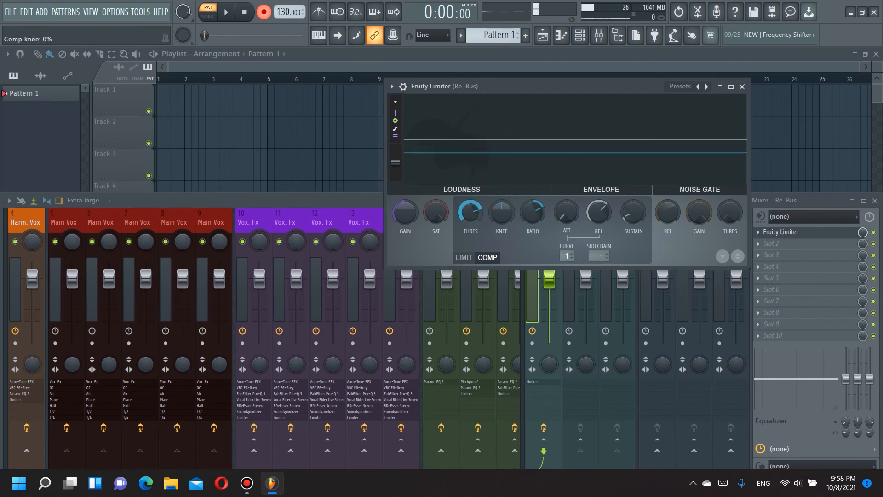
pyautogui.click(743, 86)
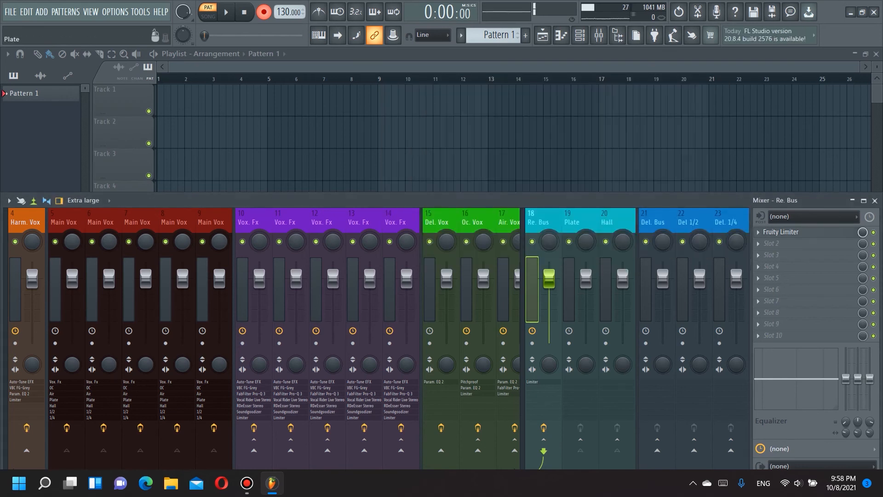
# - Load VerbSuite Classics into slot 1 of the Plate track and close its window, keeping the default preset
pyautogui.click(570, 290)
pyautogui.click(761, 232)
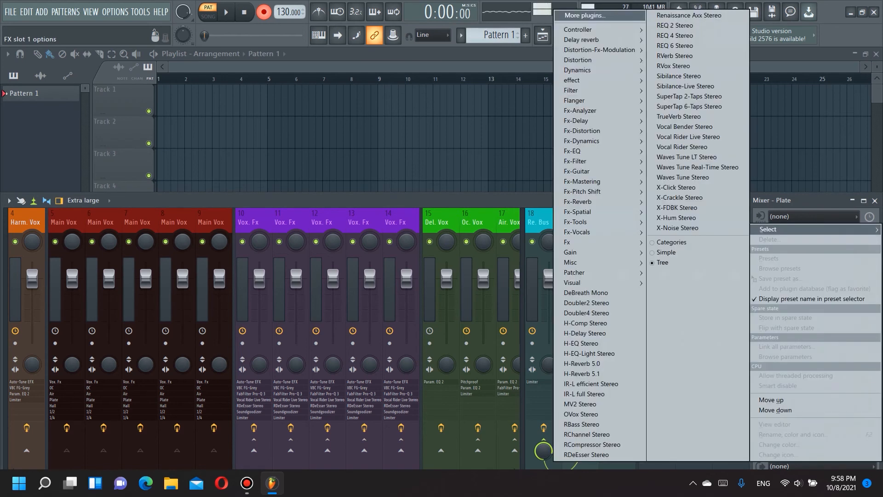
pyautogui.moveTo(598, 110)
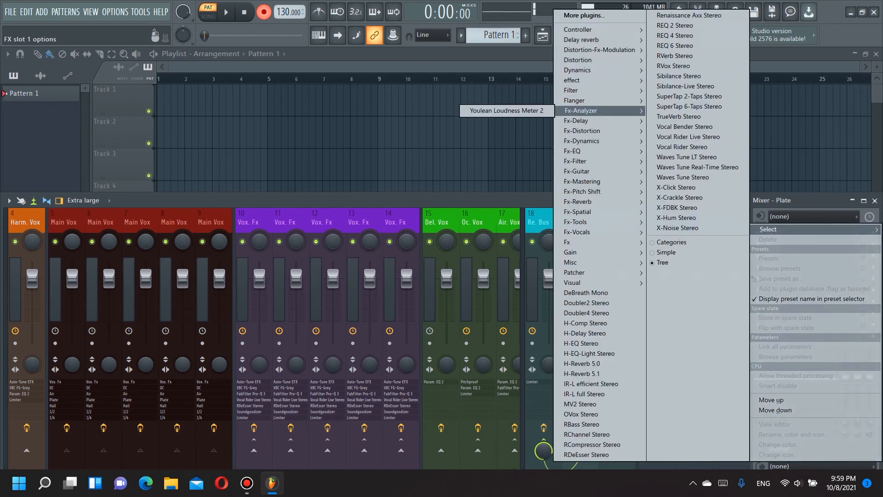
pyautogui.moveTo(599, 201)
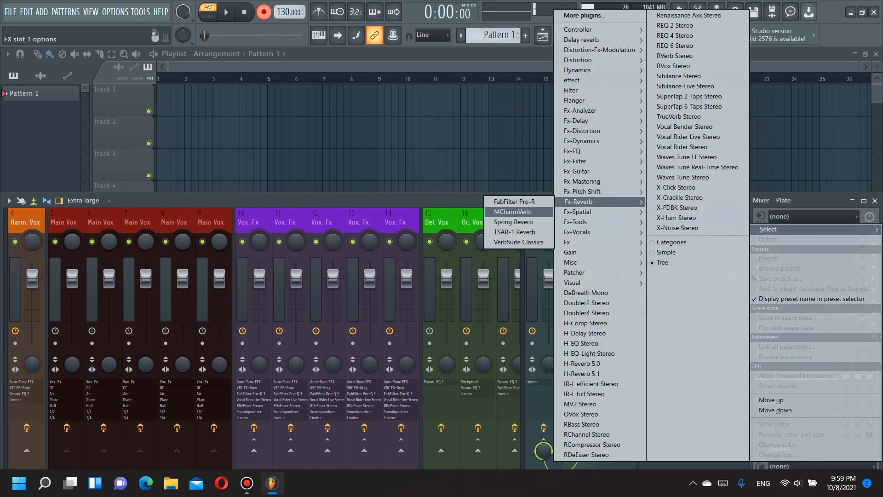
pyautogui.click(520, 242)
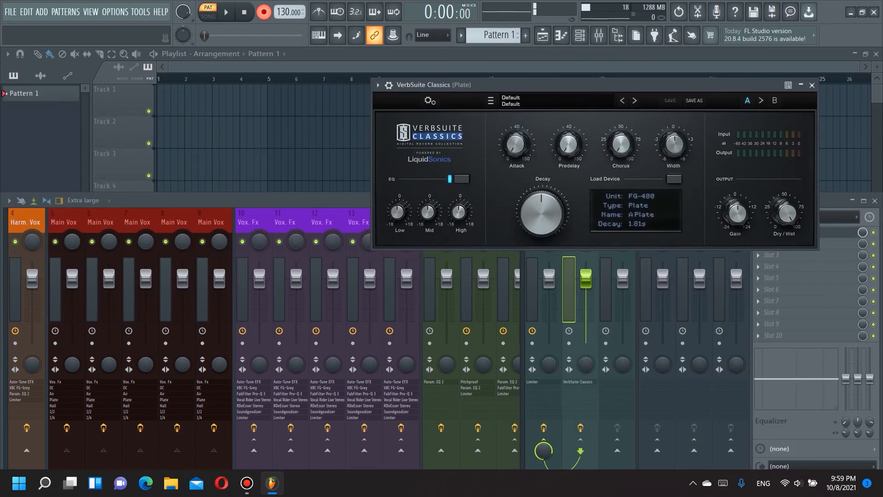
pyautogui.click(813, 86)
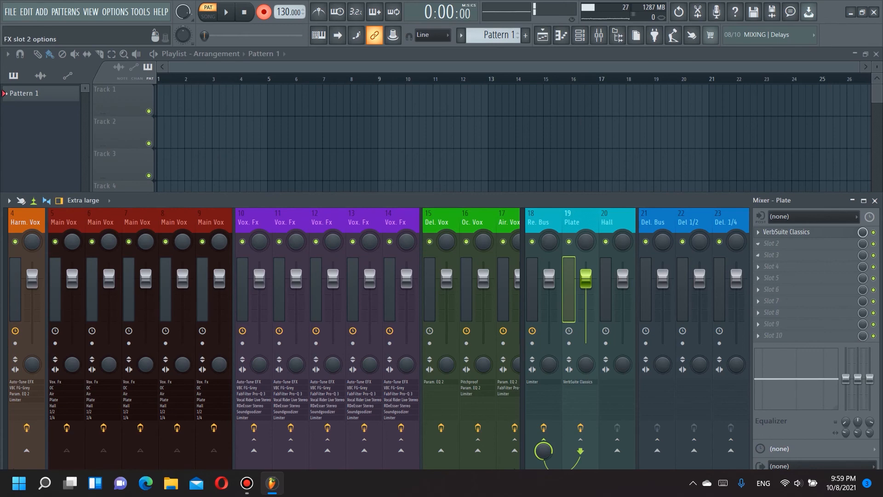
# - Load Fruity Parametric EQ 2 into slot 2 of the Plate track and move its window over the mixer
pyautogui.click(778, 243)
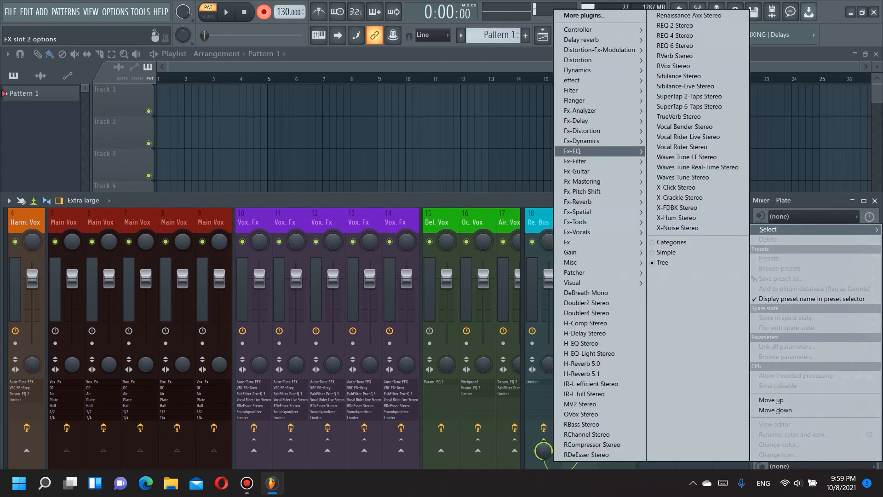
pyautogui.moveTo(579, 90)
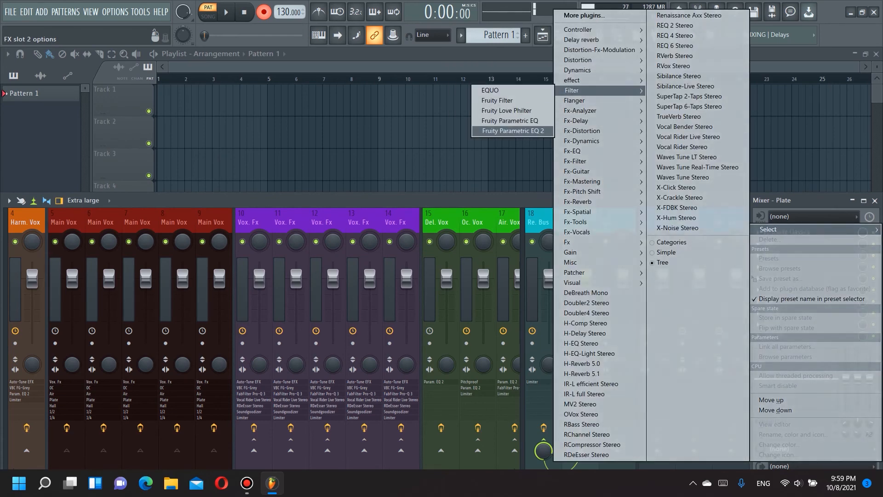
pyautogui.click(512, 131)
pyautogui.moveTo(115, 110); pyautogui.dragTo(452, 103)
# - Pull band 1 of the Plate EQ down to -18 dB to cut the lows, lower band 7 slightly, and close the EQ
pyautogui.moveTo(415, 195); pyautogui.dragTo(488, 243)
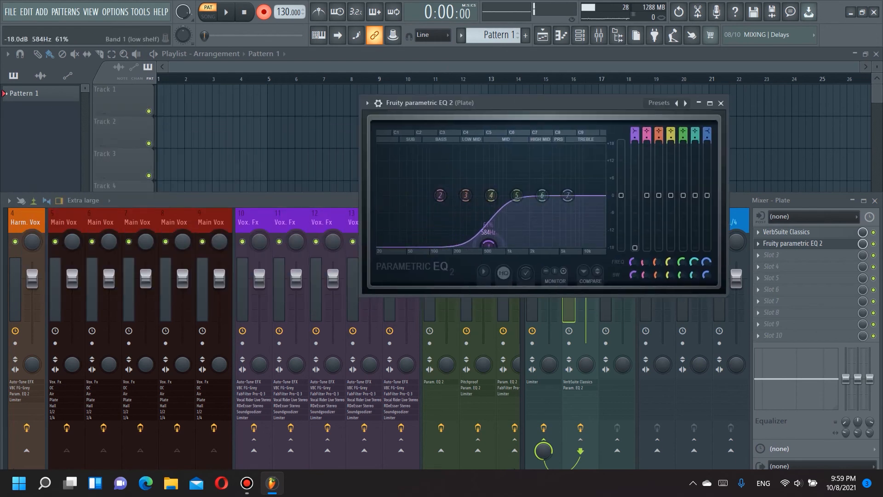
pyautogui.moveTo(489, 244); pyautogui.dragTo(449, 244)
pyautogui.moveTo(568, 195); pyautogui.dragTo(573, 218)
pyautogui.click(721, 103)
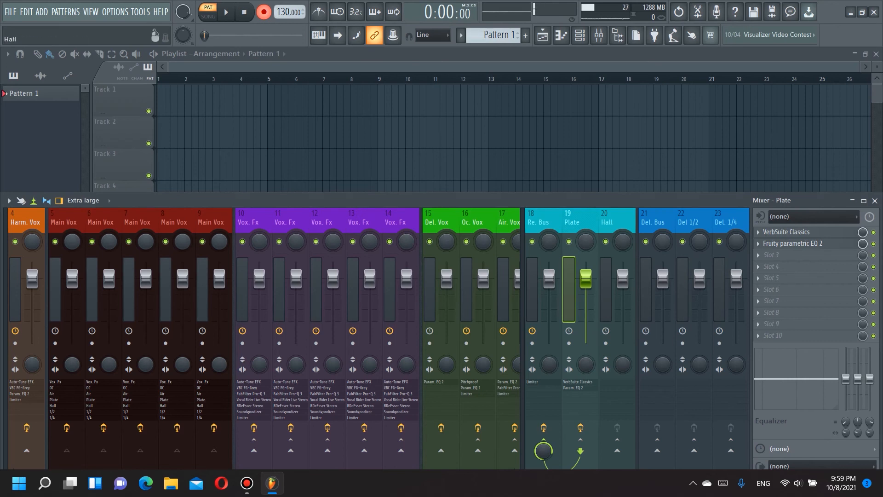
# - Load TSAR-1 Reverb into slot 1 of the Hall track, look over its window, and close it
pyautogui.click(607, 223)
pyautogui.click(759, 231)
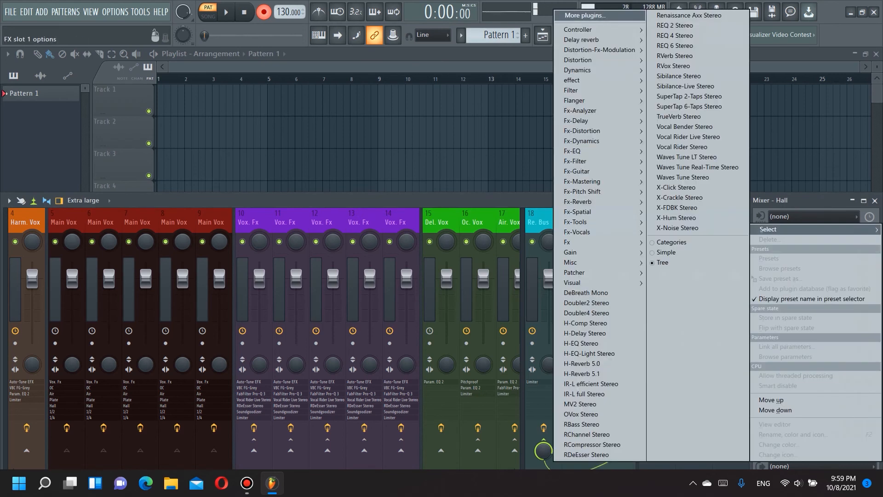
pyautogui.moveTo(594, 161)
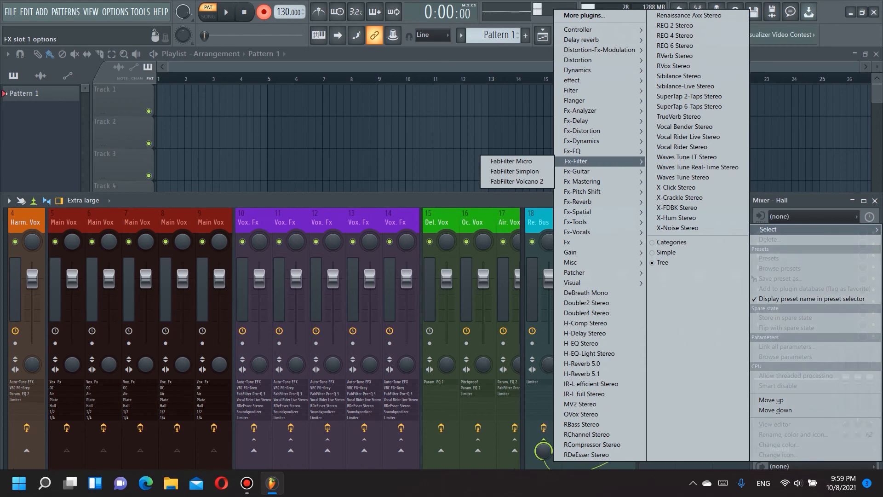
pyautogui.moveTo(593, 201)
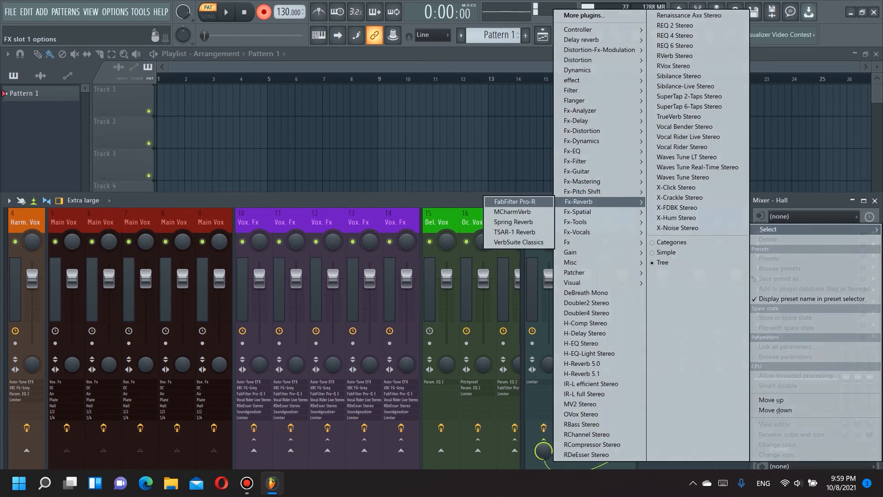
pyautogui.click(514, 222)
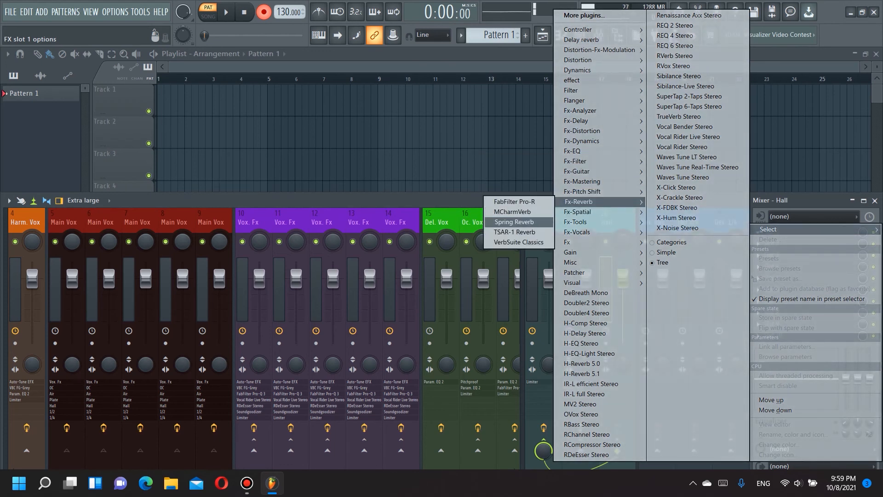
pyautogui.click(515, 232)
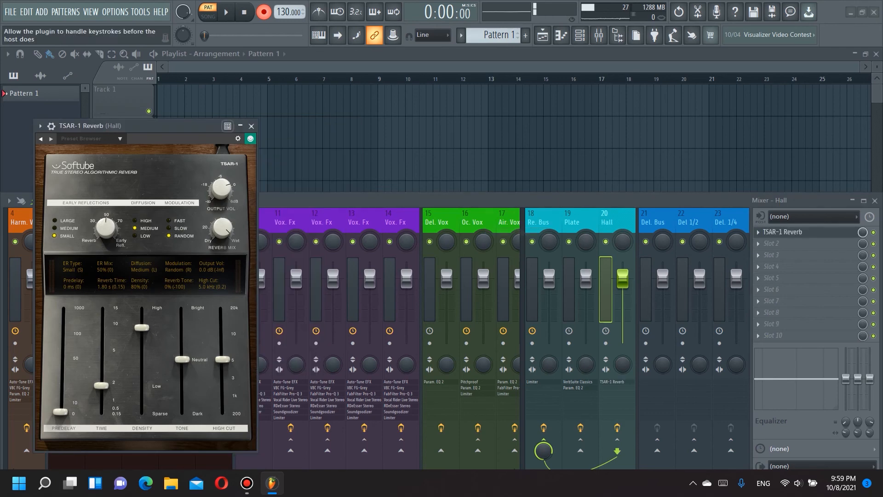
pyautogui.moveTo(191, 126); pyautogui.dragTo(569, 111)
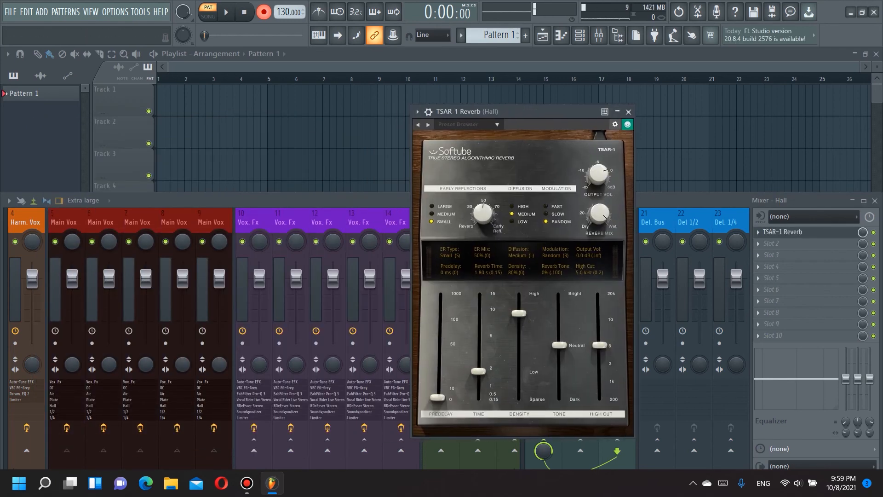
pyautogui.click(629, 111)
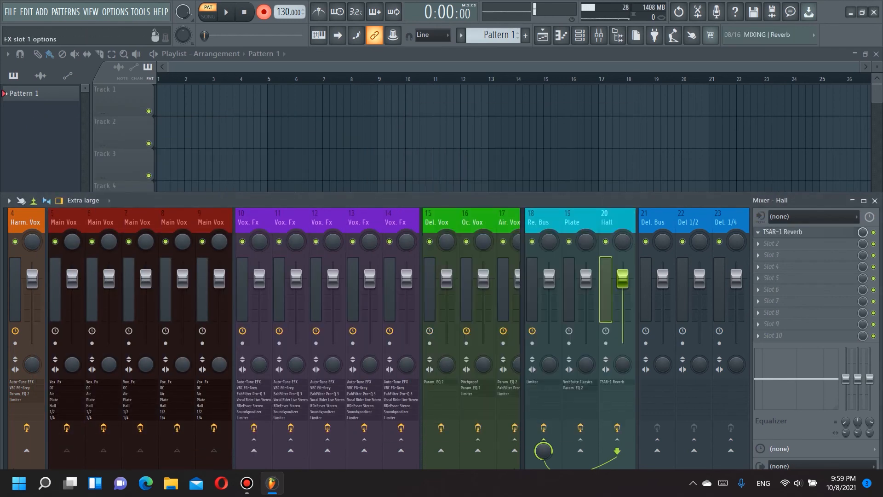
# - Replace the TSAR-1 Reverb in slot 1 of the Hall track with FabFilter Pro-R
pyautogui.click(758, 232)
pyautogui.press('Up')
pyautogui.press('Up')
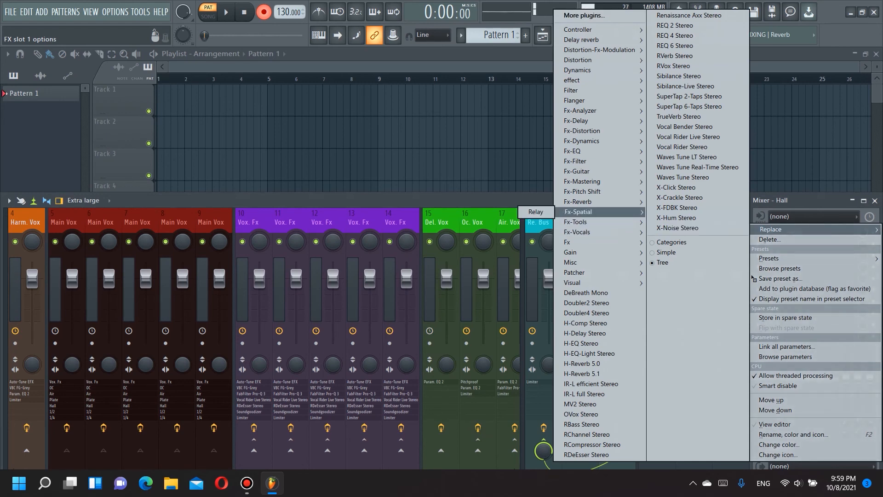
pyautogui.press('Right')
pyautogui.press('Down')
pyautogui.press('Up')
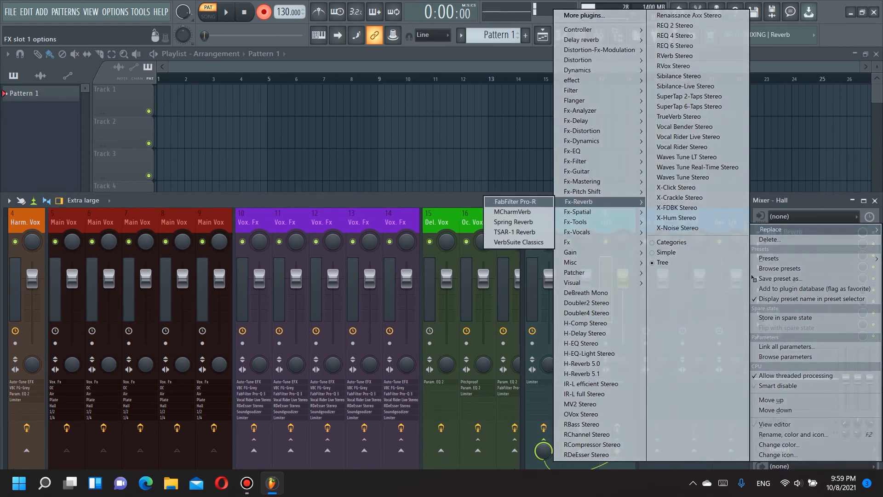
pyautogui.press('Return')
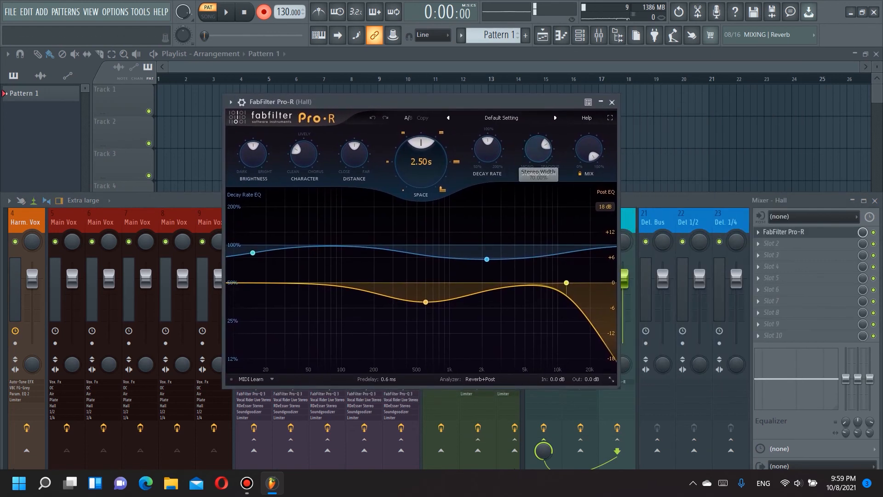
# - Apply the Choir Hall preset from the Large category to the Hall track's FabFilter Pro-R and close it
pyautogui.click(502, 118)
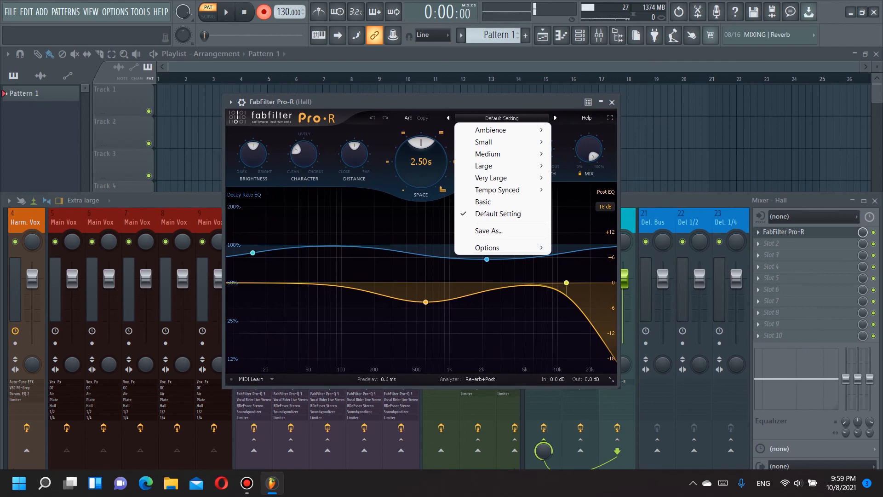
pyautogui.moveTo(483, 141)
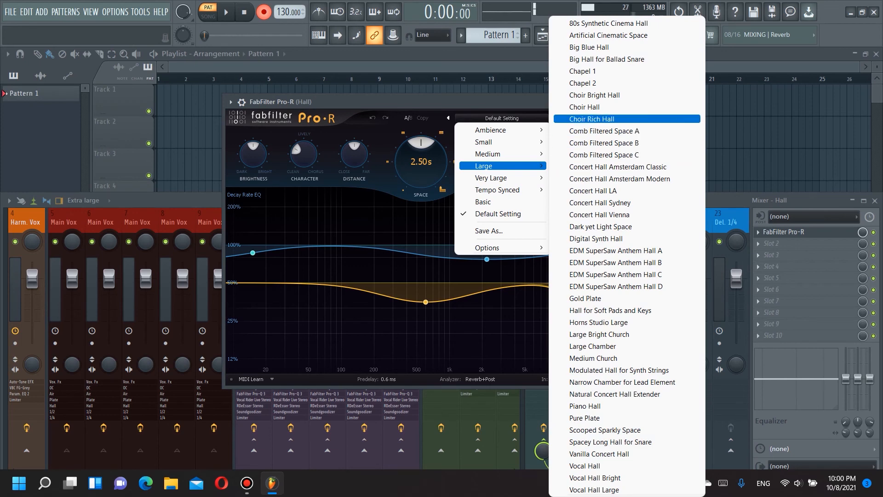
pyautogui.click(584, 106)
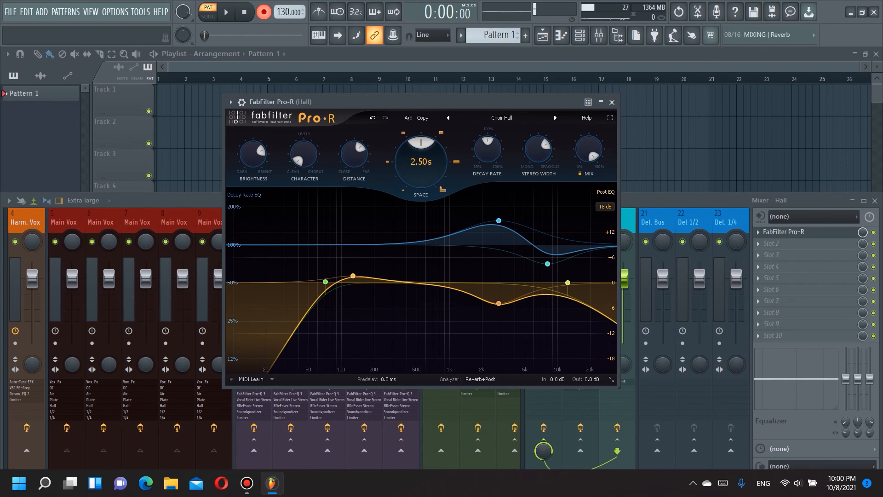
pyautogui.click(611, 102)
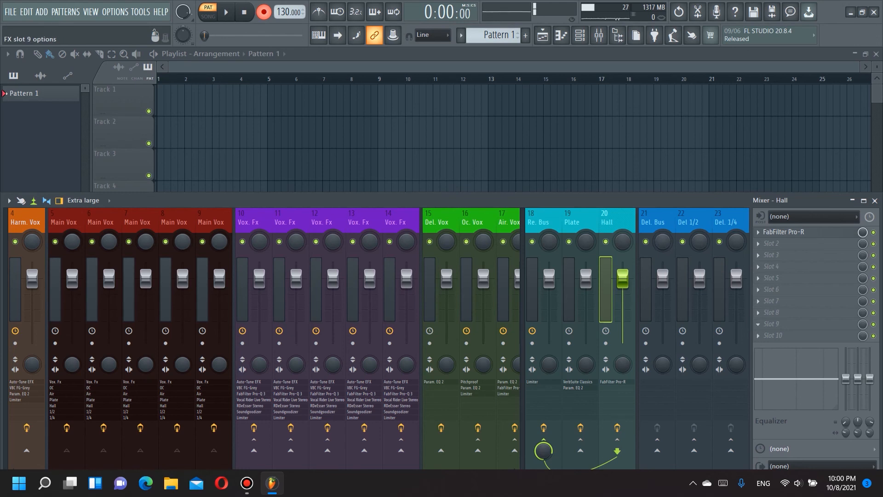
# - Load Fruity Parametric EQ 2 into slot 2 of the Hall track and move its window over the mixer
pyautogui.click(782, 243)
pyautogui.moveTo(598, 91)
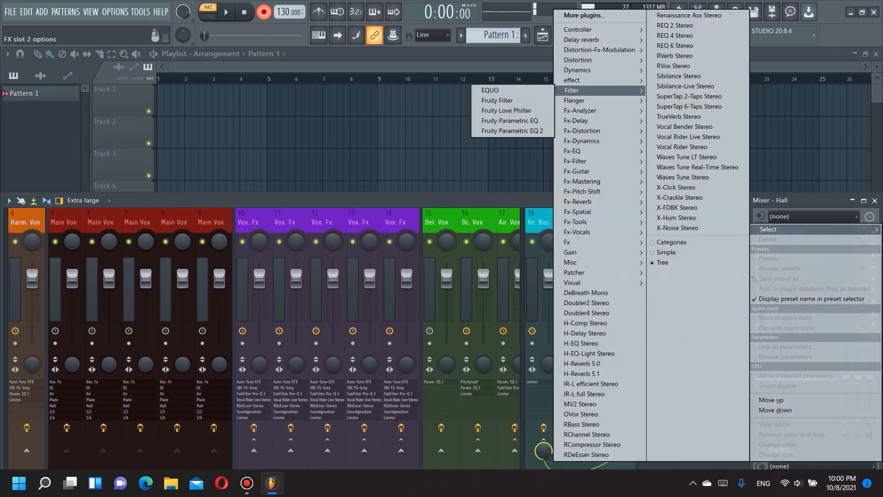
pyautogui.click(513, 131)
pyautogui.moveTo(240, 141); pyautogui.dragTo(556, 108)
# - Set band 1 of the Hall EQ to -18 dB at 600 Hz with a steeper filter order, and close the EQ
pyautogui.moveTo(417, 200); pyautogui.dragTo(491, 249)
pyautogui.rightClick(491, 249)
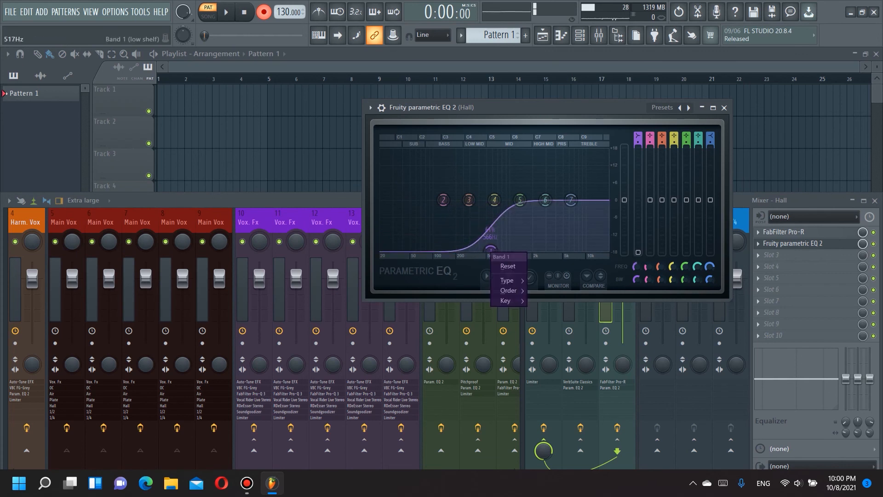
pyautogui.moveTo(510, 291)
pyautogui.click(548, 291)
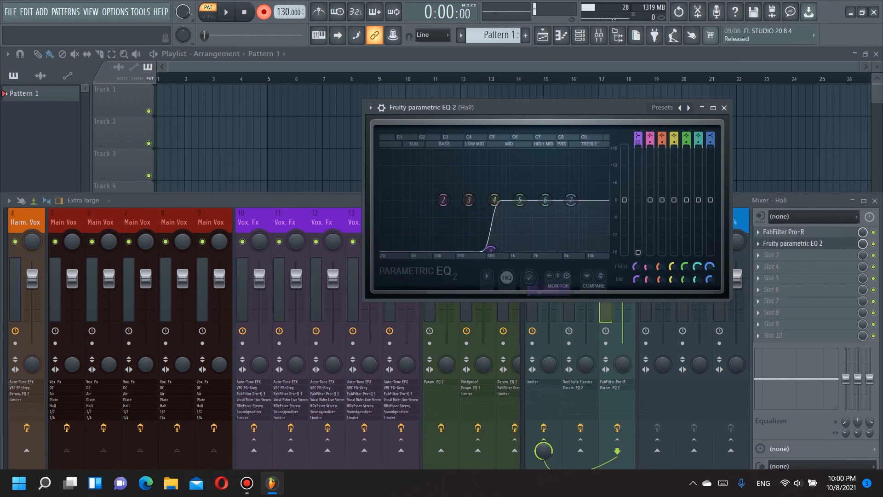
pyautogui.moveTo(491, 249)
pyautogui.mouseDown()
pyautogui.moveTo(484, 249)
pyautogui.moveTo(493, 249)
pyautogui.mouseUp()
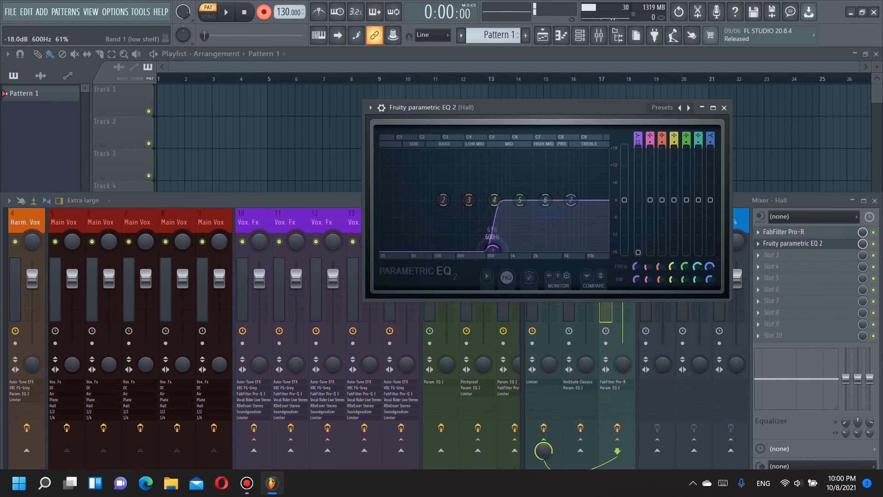
pyautogui.click(724, 108)
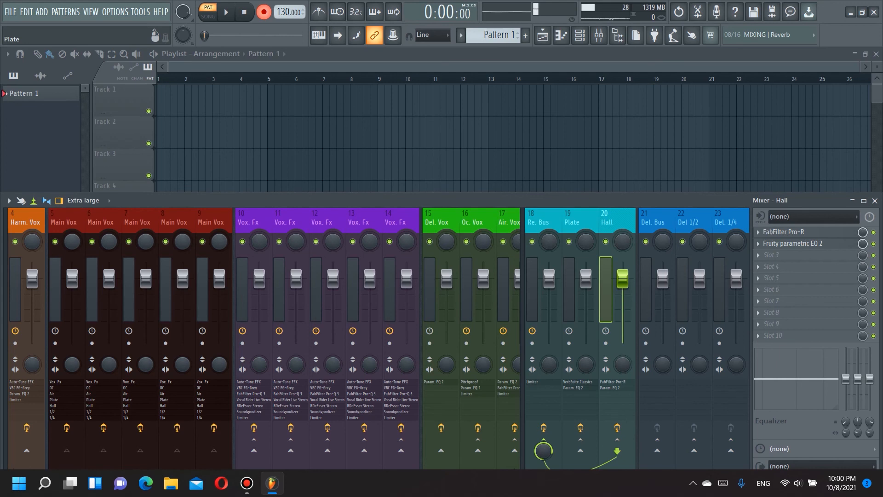
# - Load Fruity Limiter into slot 1 of the Del. Bus track and move its window over the mixer
pyautogui.click(653, 223)
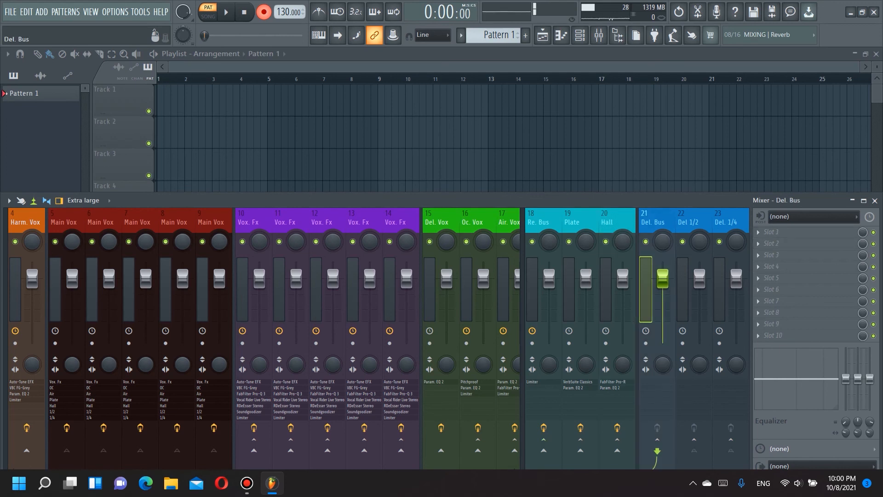
pyautogui.click(761, 232)
pyautogui.moveTo(762, 230)
pyautogui.moveTo(593, 70)
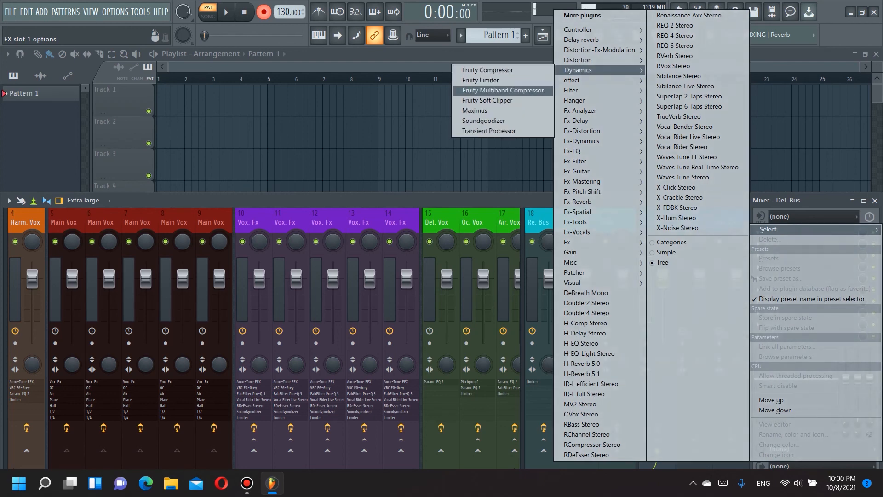
pyautogui.click(481, 81)
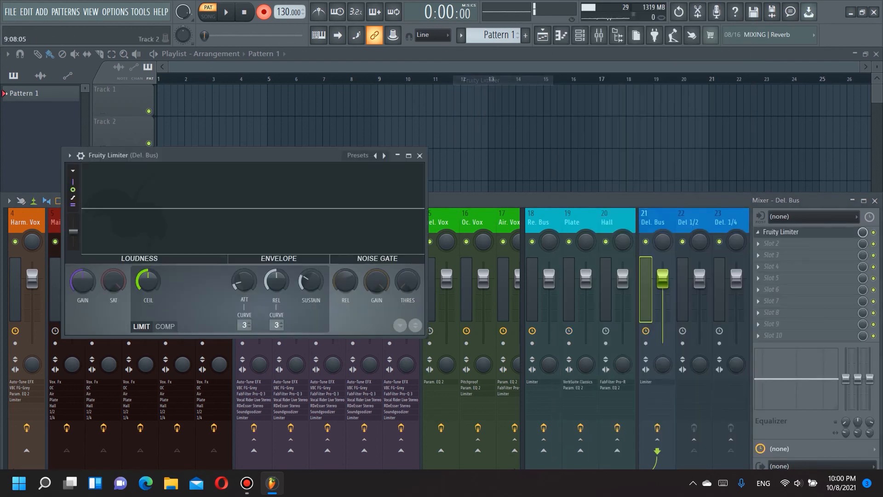
pyautogui.moveTo(285, 155); pyautogui.dragTo(658, 118)
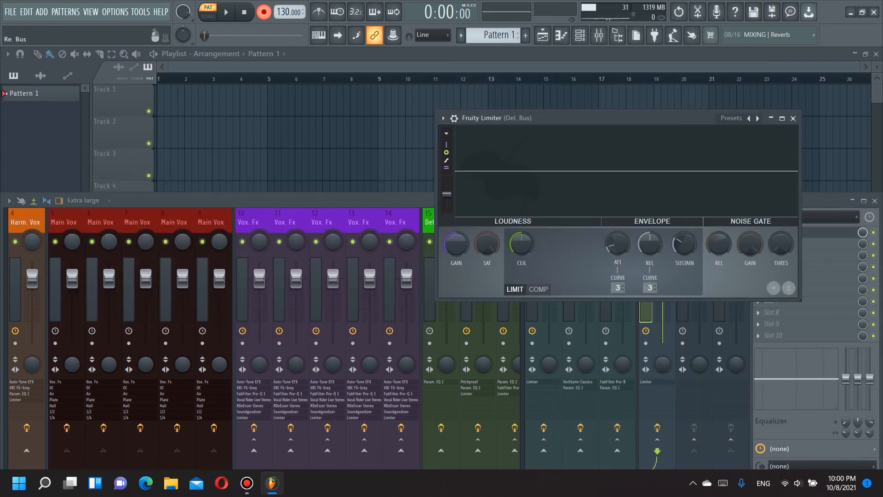
# - Switch the Del. Bus limiter to compressor mode, raise the ratio, lower the threshold to about -4.6 dB, and close it
pyautogui.click(539, 289)
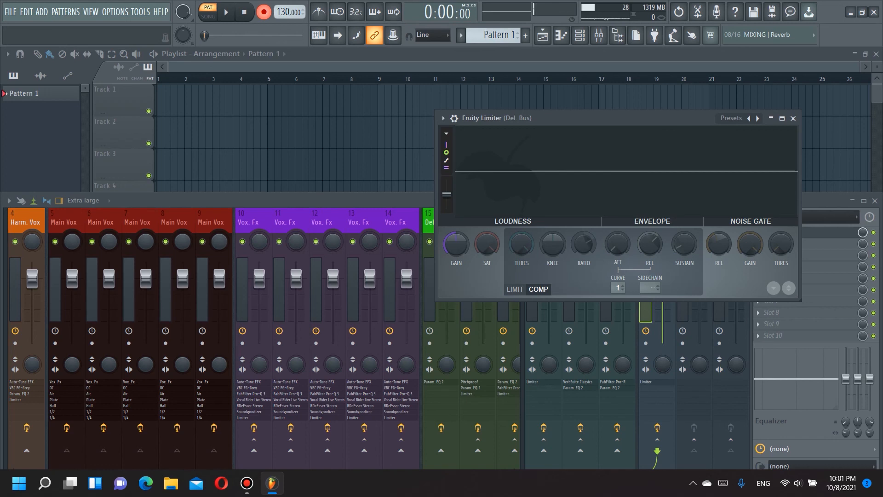
pyautogui.moveTo(522, 245); pyautogui.dragTo(522, 229)
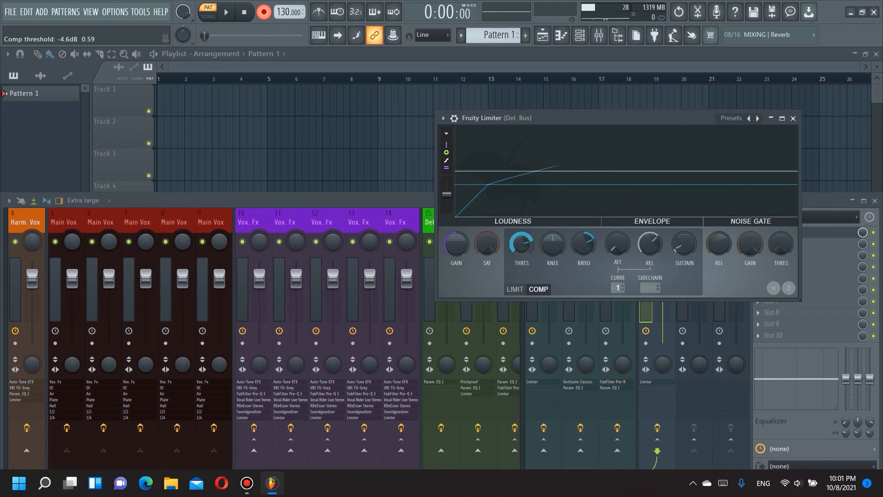
pyautogui.click(793, 118)
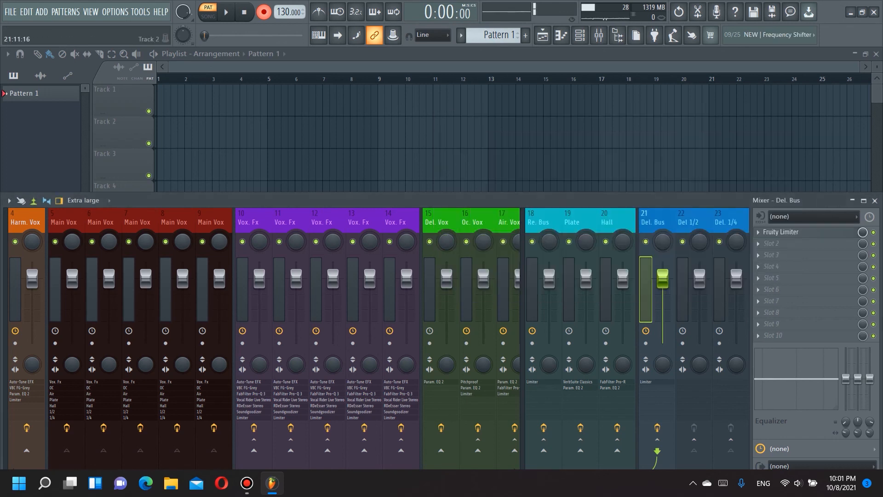
pyautogui.press('F9')
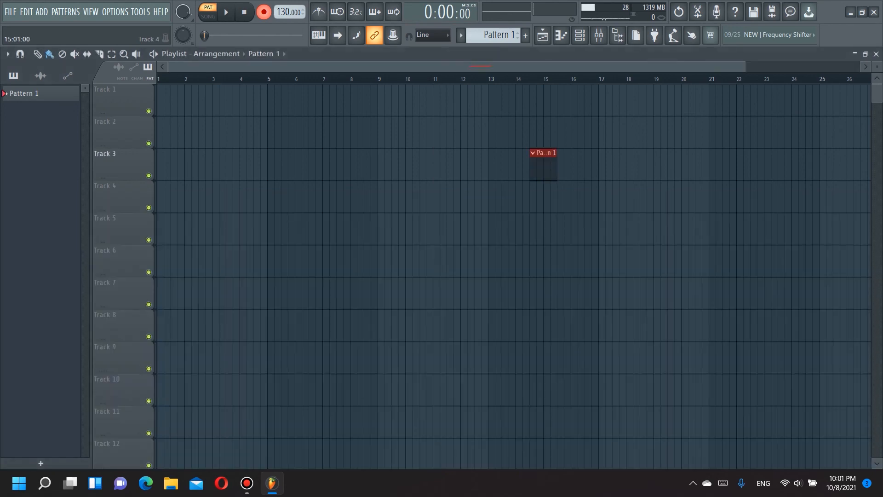
pyautogui.press('F9')
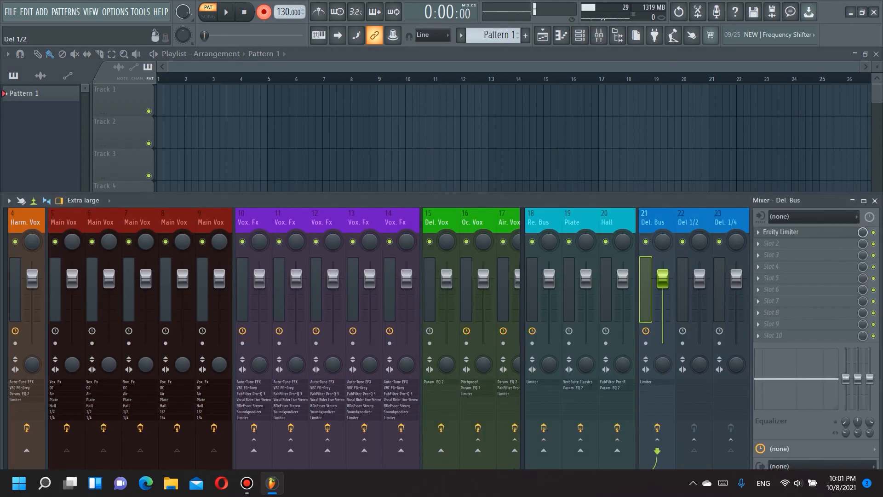
# - Load the Repeater delay into slot 1 of the Del 1/2 track, then close its window
pyautogui.click(685, 295)
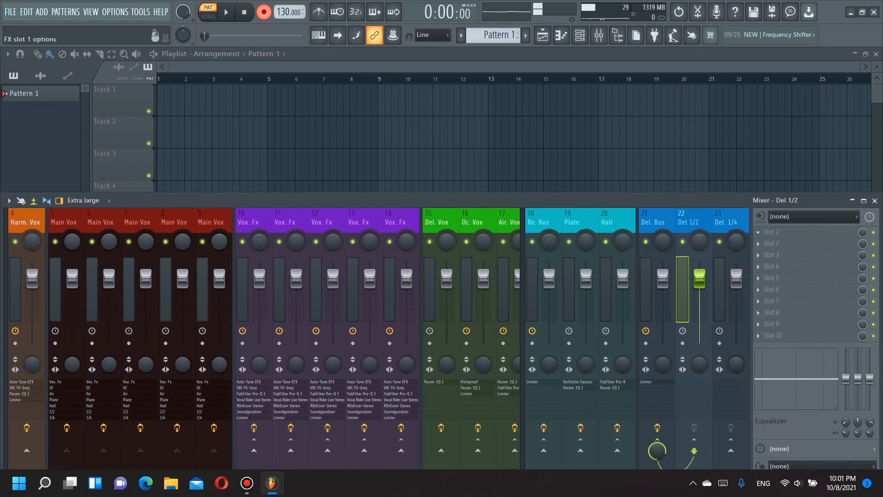
pyautogui.click(758, 232)
pyautogui.moveTo(599, 80)
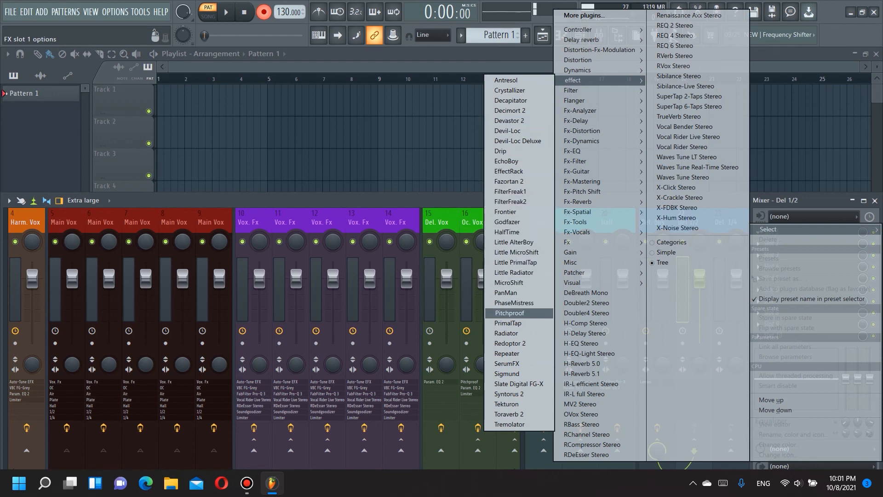
pyautogui.click(507, 354)
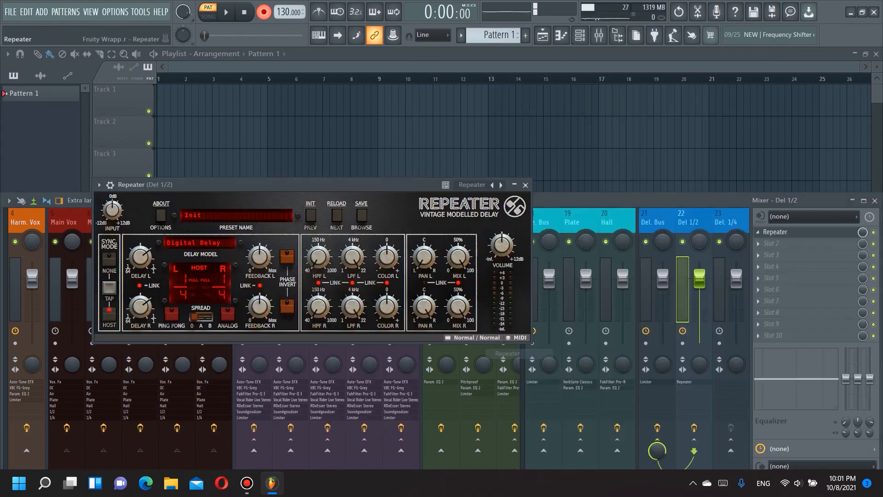
pyautogui.moveTo(323, 185); pyautogui.dragTo(566, 81)
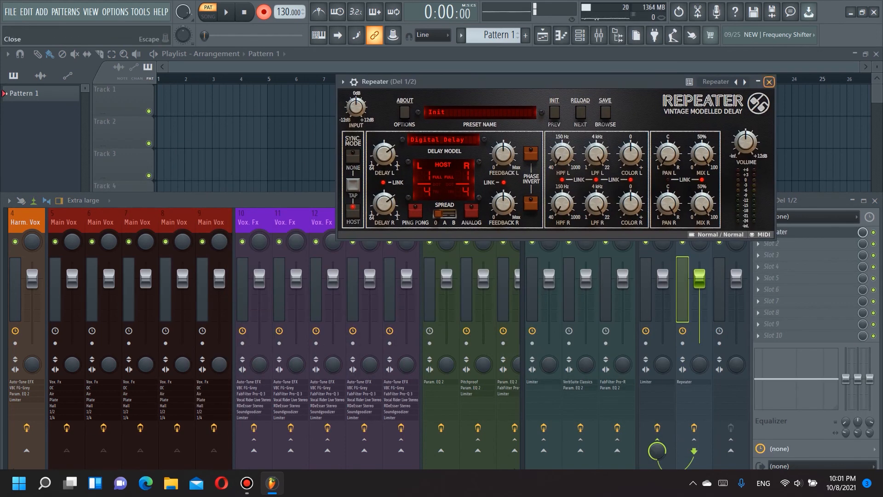
pyautogui.click(769, 82)
# - Load Fruity Parametric EQ 2 into slot 2 of the Del 1/2 track and pull band 1 down at a higher frequency to cut the lows
pyautogui.click(759, 243)
pyautogui.moveTo(768, 229)
pyautogui.moveTo(580, 90)
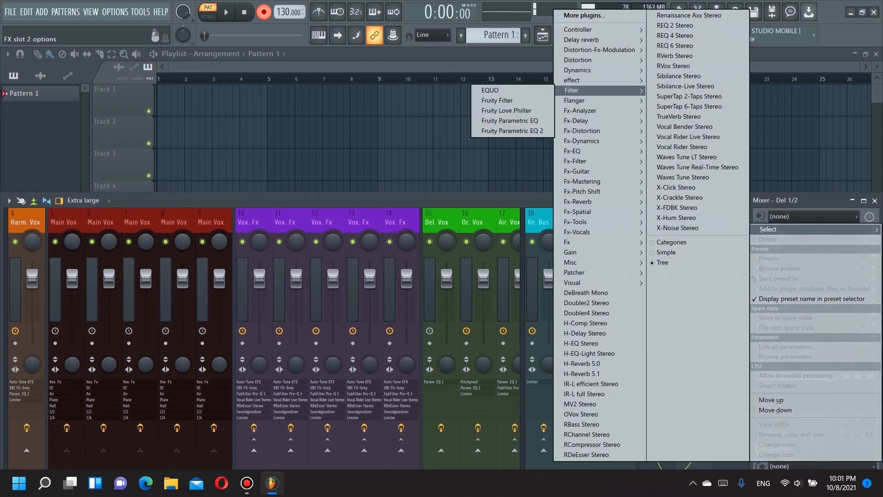
pyautogui.click(513, 131)
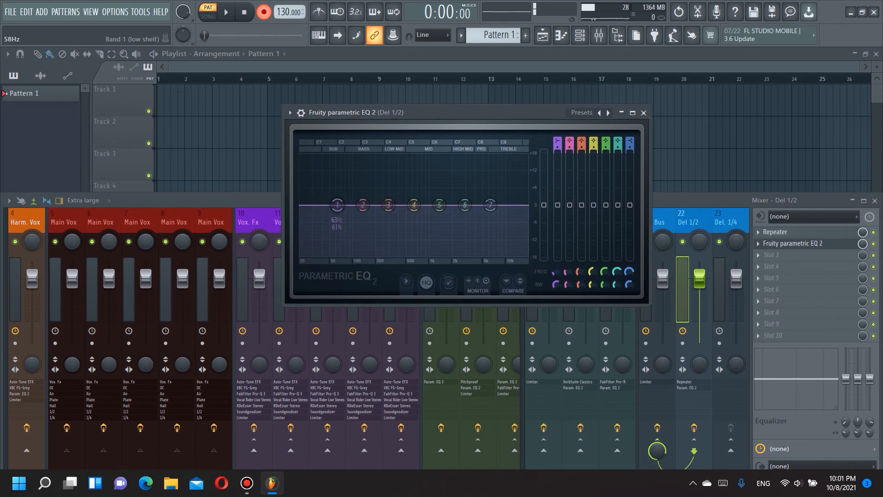
pyautogui.moveTo(337, 205); pyautogui.dragTo(370, 254)
pyautogui.click(643, 112)
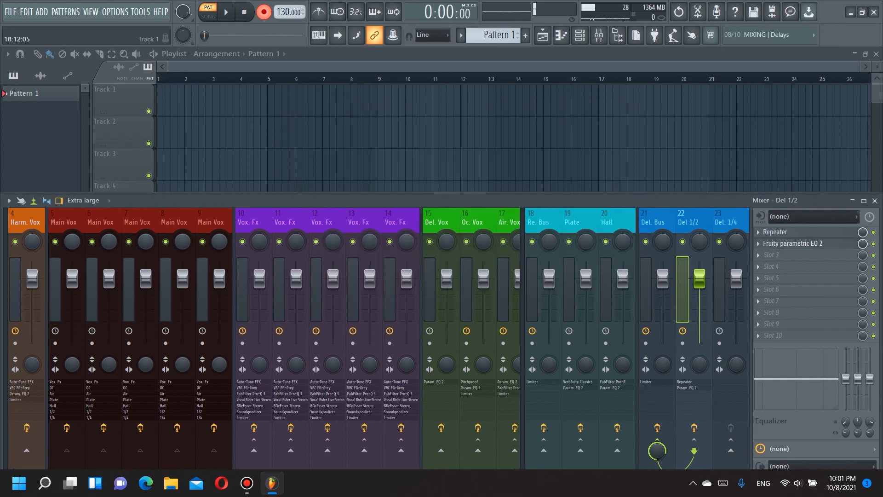
# - Add Fruity Limiter to the Del 1/2 track and close its window
pyautogui.click(758, 255)
pyautogui.moveTo(768, 229)
pyautogui.moveTo(580, 80)
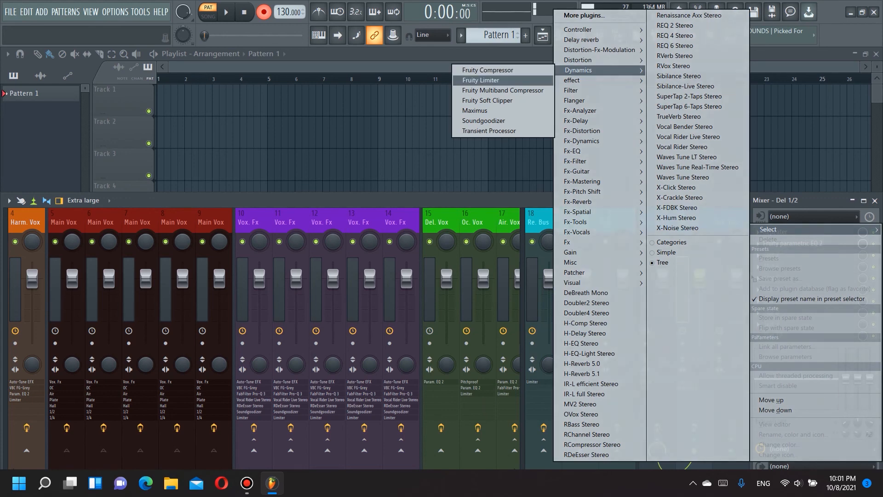
pyautogui.click(479, 80)
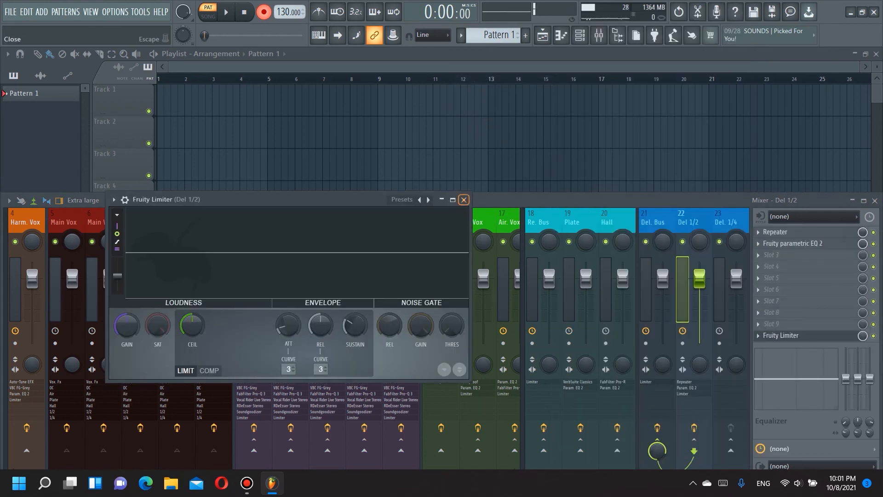
pyautogui.click(464, 200)
# - Delete Fruity Limiter from slot 10 of the Del 1/2 track
pyautogui.click(758, 336)
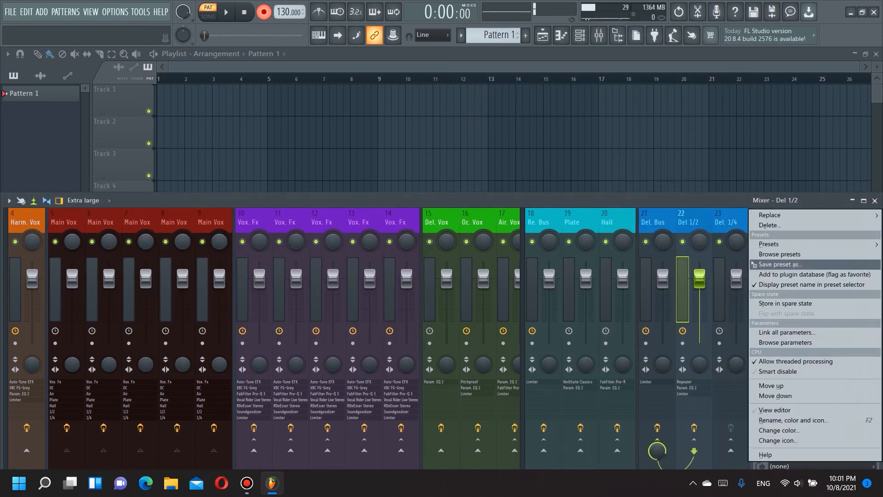
pyautogui.click(767, 225)
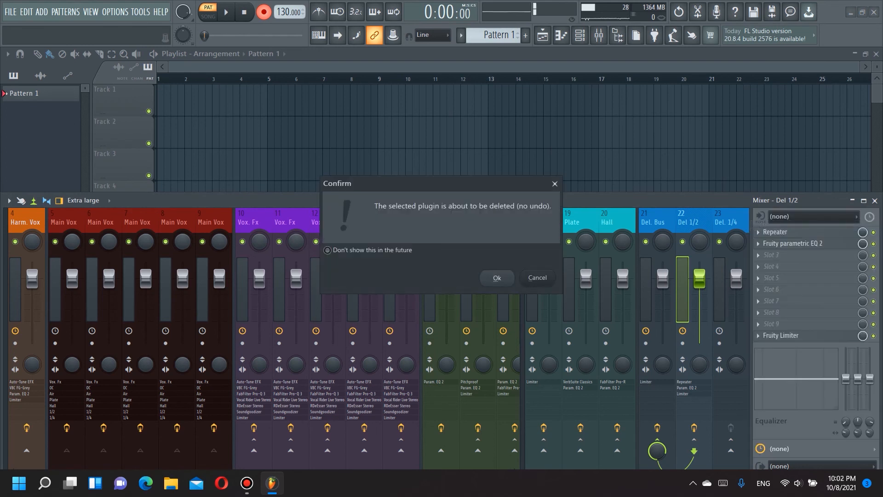
pyautogui.press('Return')
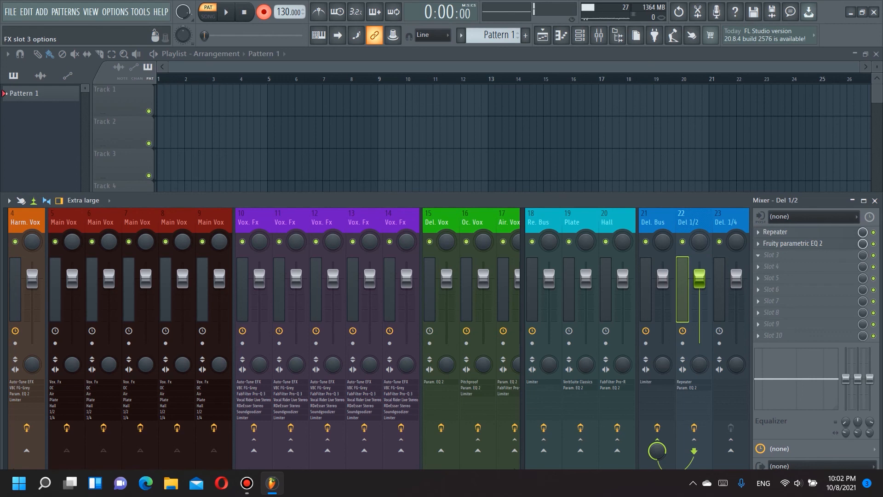
# - Load Fruity Delay 3 into slot 1 of the Del. 1/4 track and set its delay model to Ping pong
pyautogui.click(726, 222)
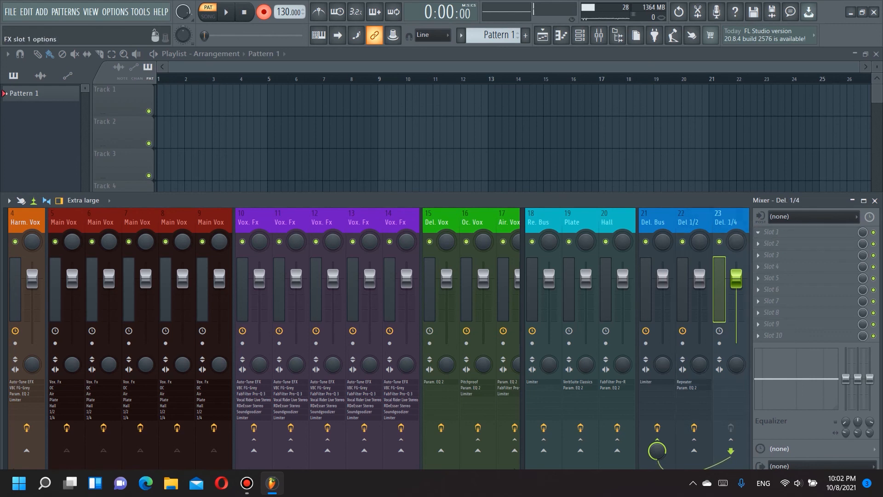
pyautogui.click(759, 232)
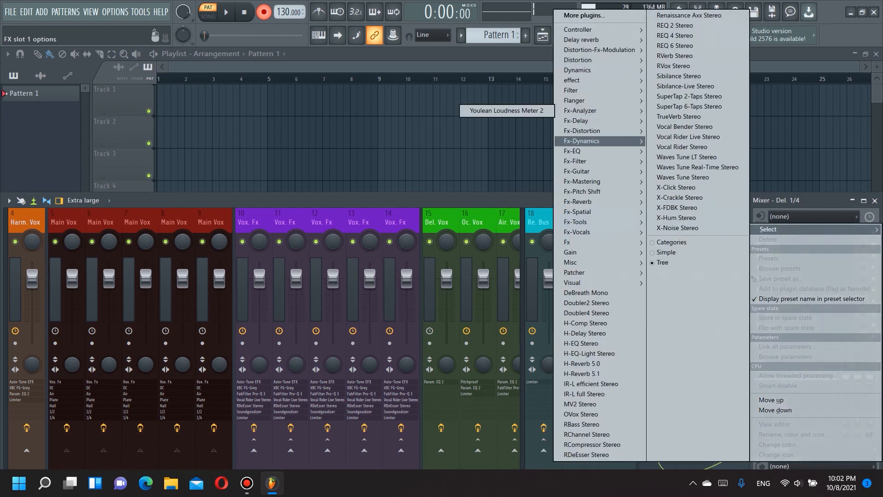
pyautogui.moveTo(594, 40)
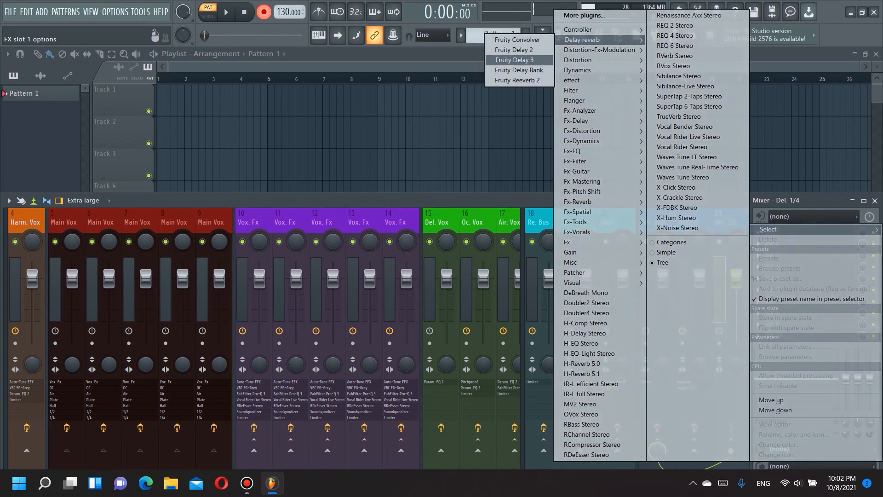
pyautogui.click(518, 59)
pyautogui.moveTo(138, 96); pyautogui.dragTo(438, 99)
pyautogui.moveTo(460, 138); pyautogui.dragTo(460, 146)
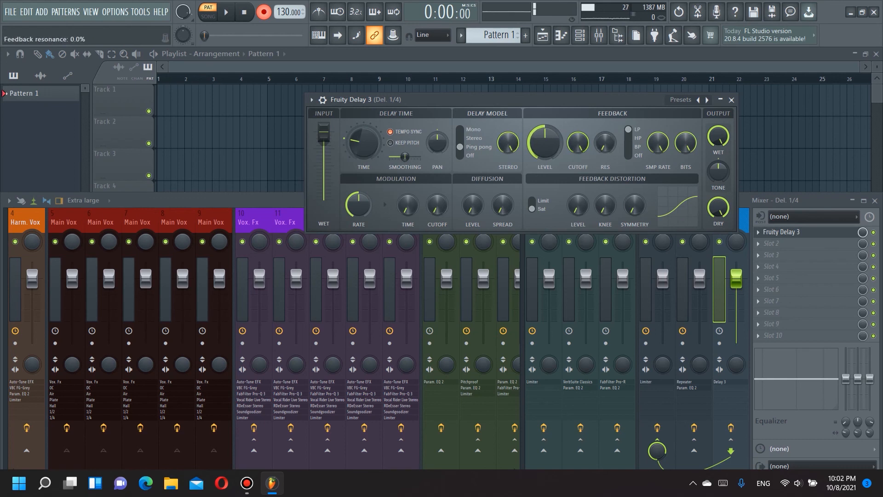
pyautogui.click(732, 99)
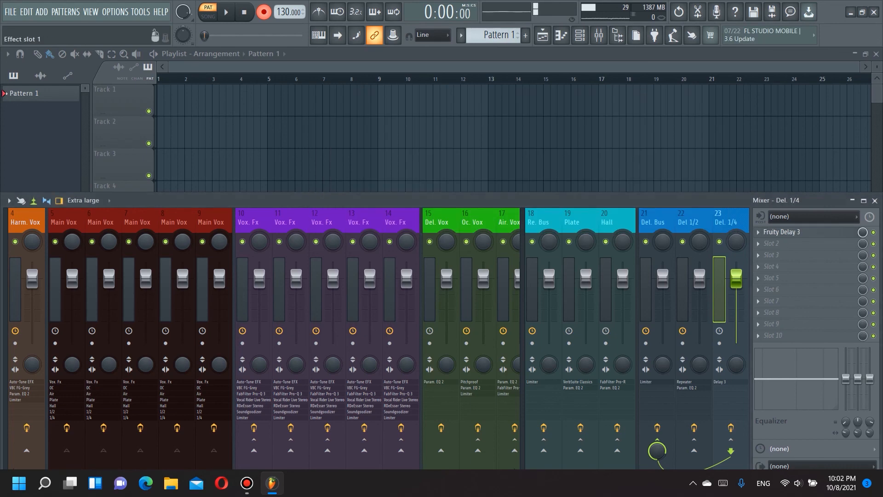
# - Load Fruity Parametric EQ 2 into slot 2 of the Del. 1/4 track and set a steeper band 1 to -18 dB just below 500 Hz
pyautogui.click(782, 243)
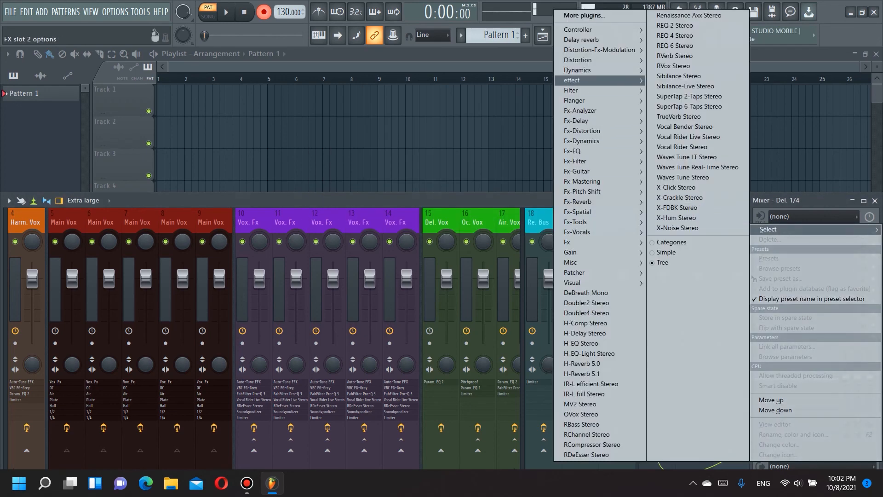
pyautogui.click(513, 131)
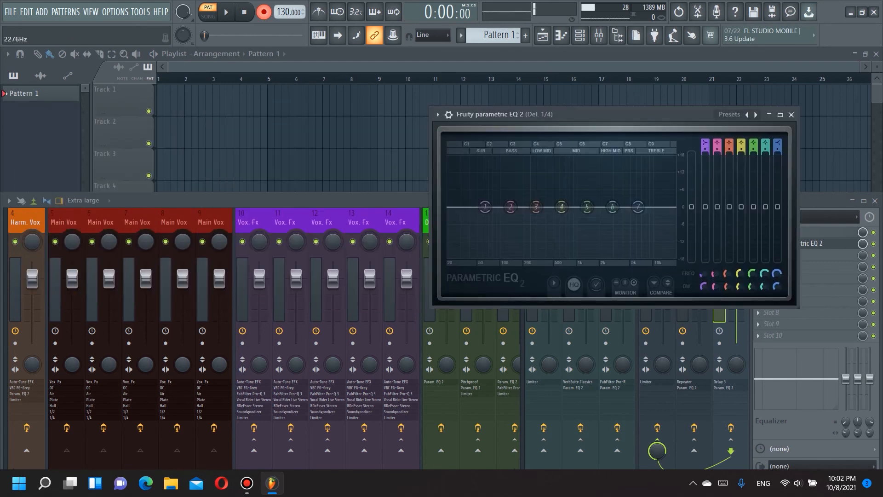
pyautogui.rightClick(485, 207)
pyautogui.moveTo(503, 245)
pyautogui.click(544, 246)
pyautogui.moveTo(485, 207); pyautogui.dragTo(554, 256)
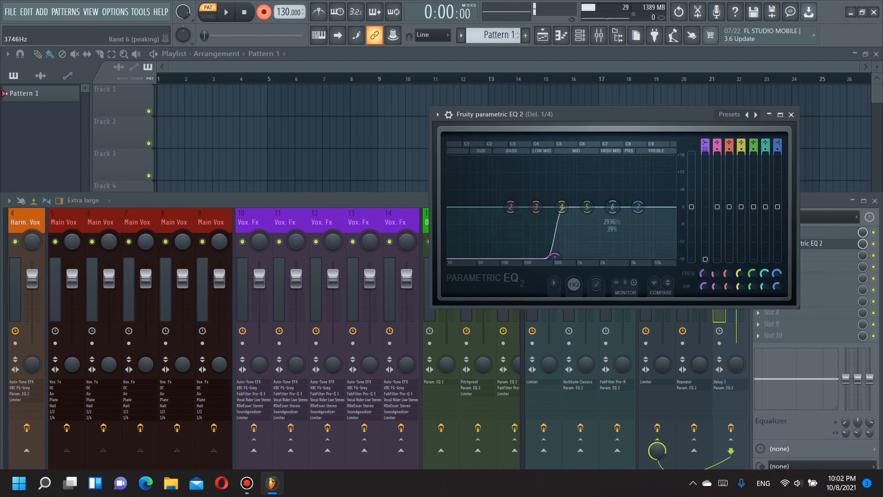
pyautogui.click(792, 115)
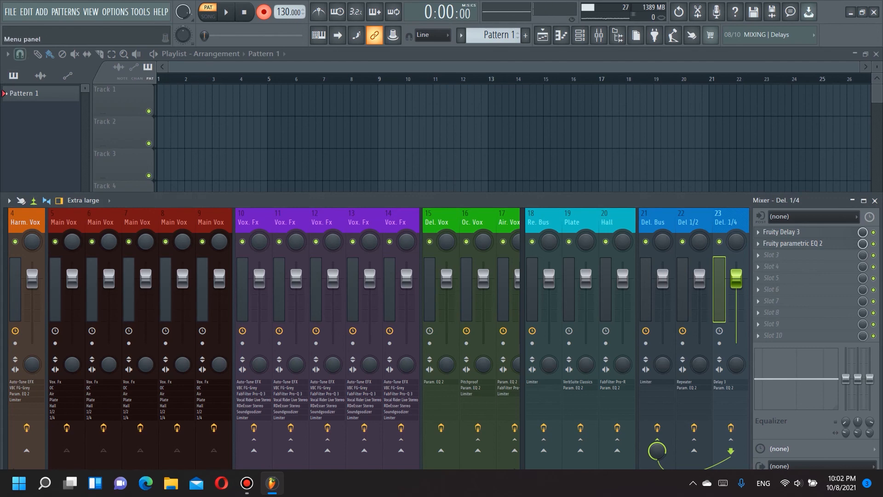
# - Save the project to the Desktop as "New Template 2021"
pyautogui.click(11, 11)
pyautogui.click(28, 61)
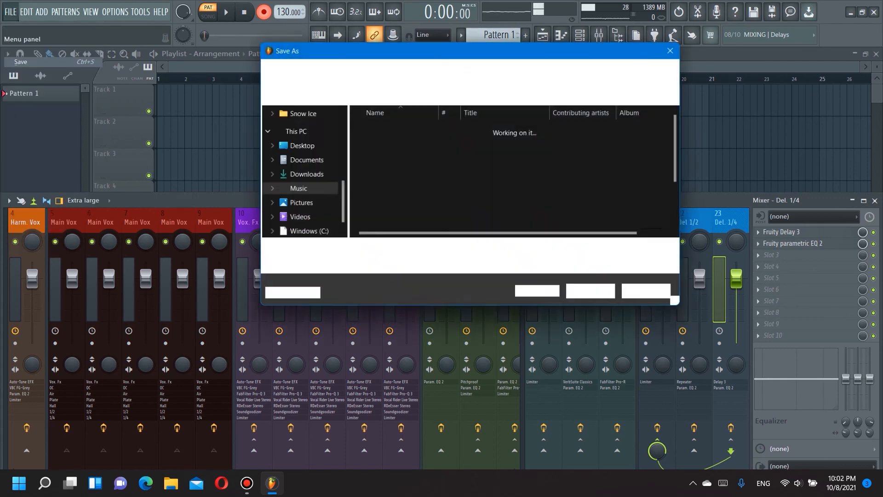
pyautogui.click(298, 145)
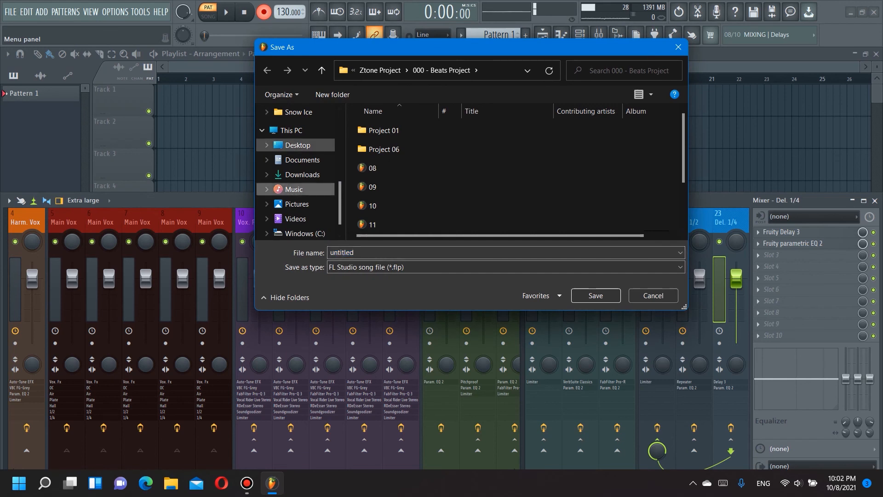
pyautogui.click(368, 253)
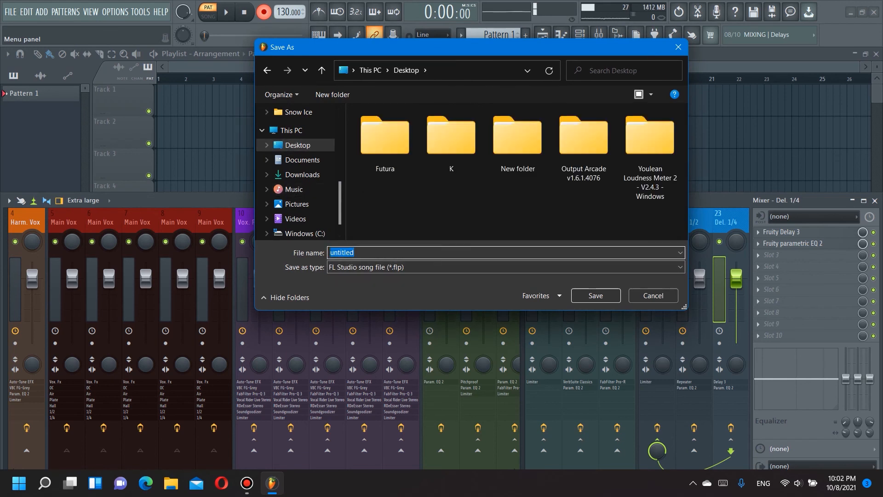
pyautogui.write('New')
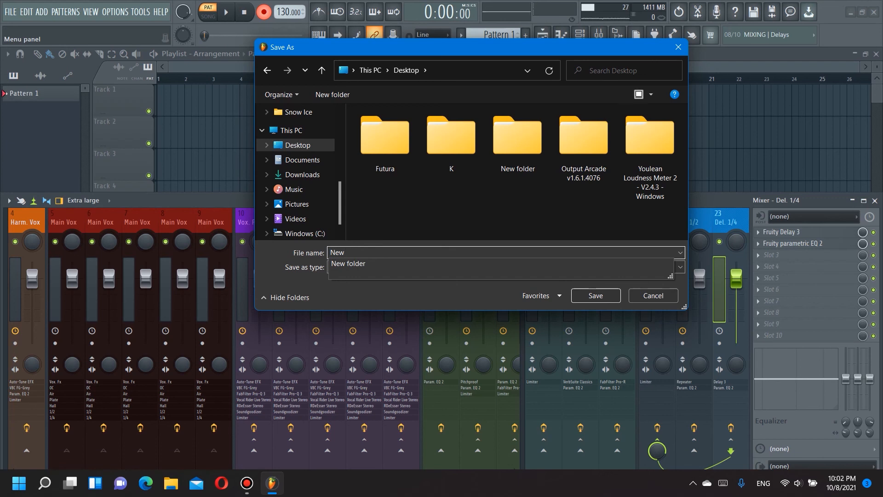
pyautogui.write(' Templa')
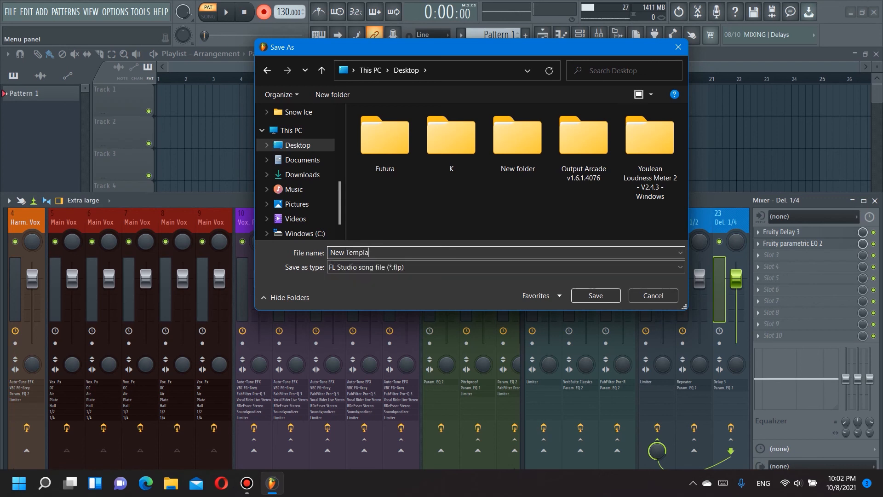
pyautogui.write('te 2021')
pyautogui.press('Return')
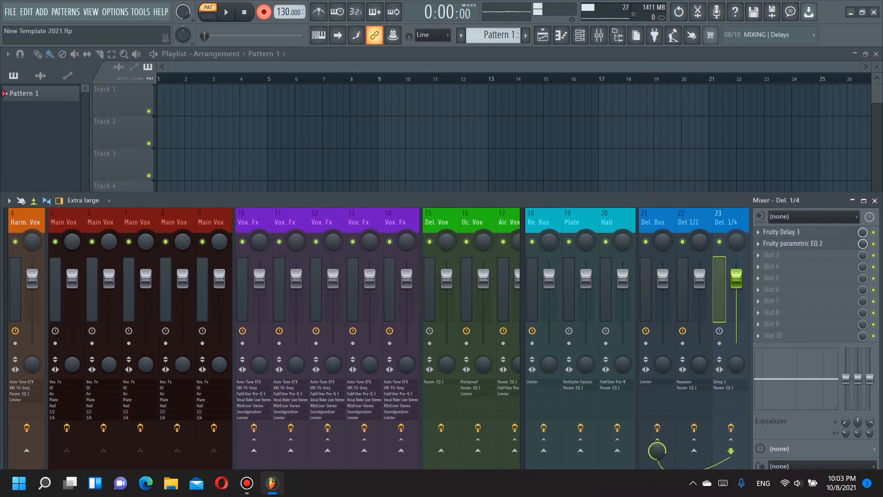
# - Look over the mixer tracks and select the first Main Vox track to view its effect slots and routing
pyautogui.scroll(-4, 405, 338)
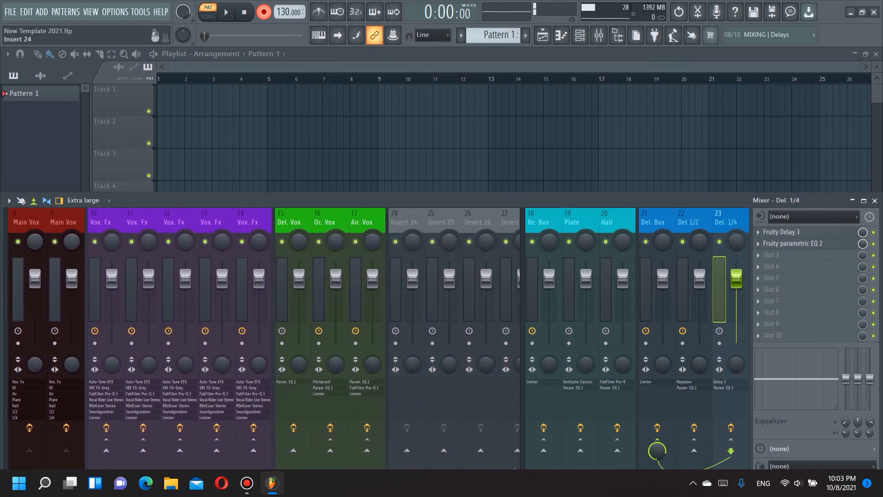
pyautogui.scroll(-3, 506, 338)
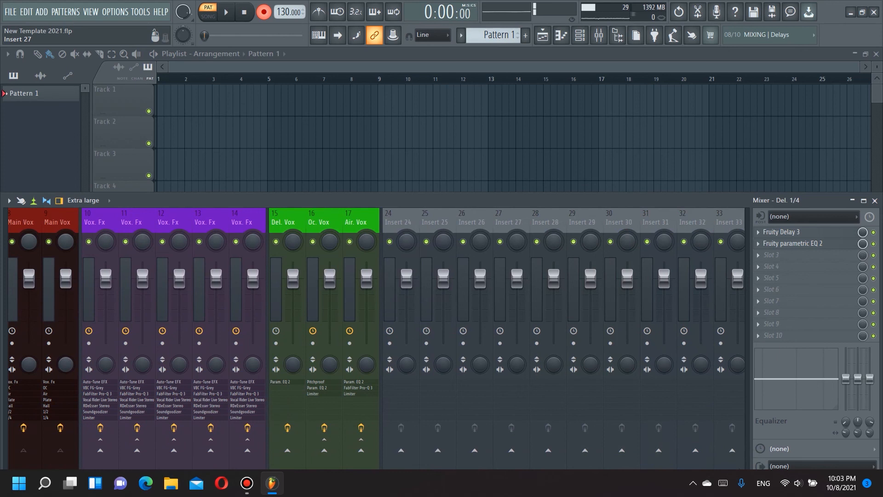
pyautogui.scroll(4, 71, 299)
pyautogui.click(71, 279)
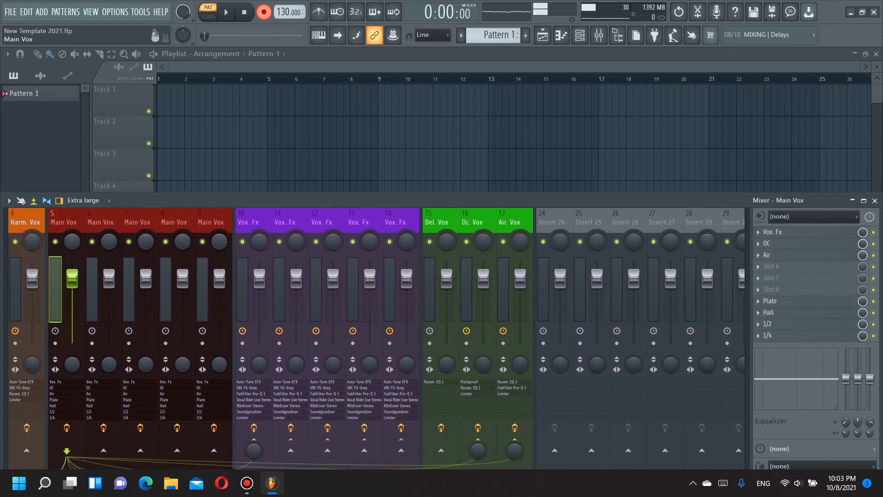
pyautogui.scroll(5, 256, 338)
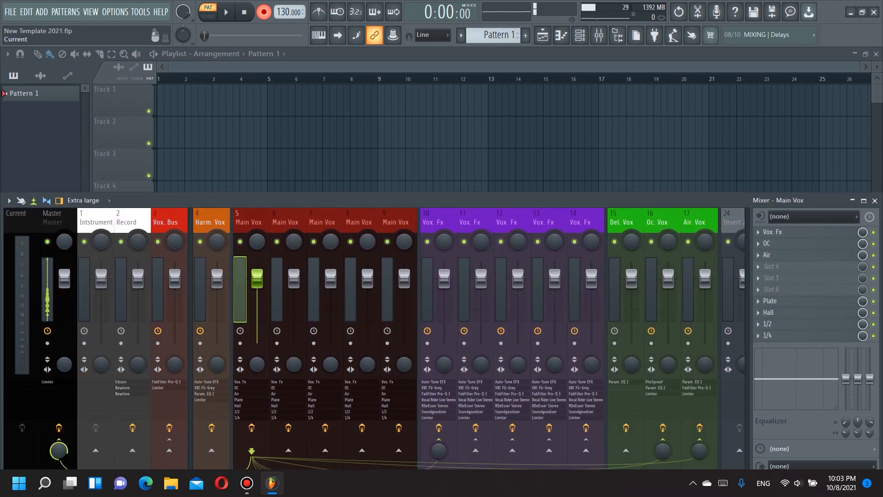